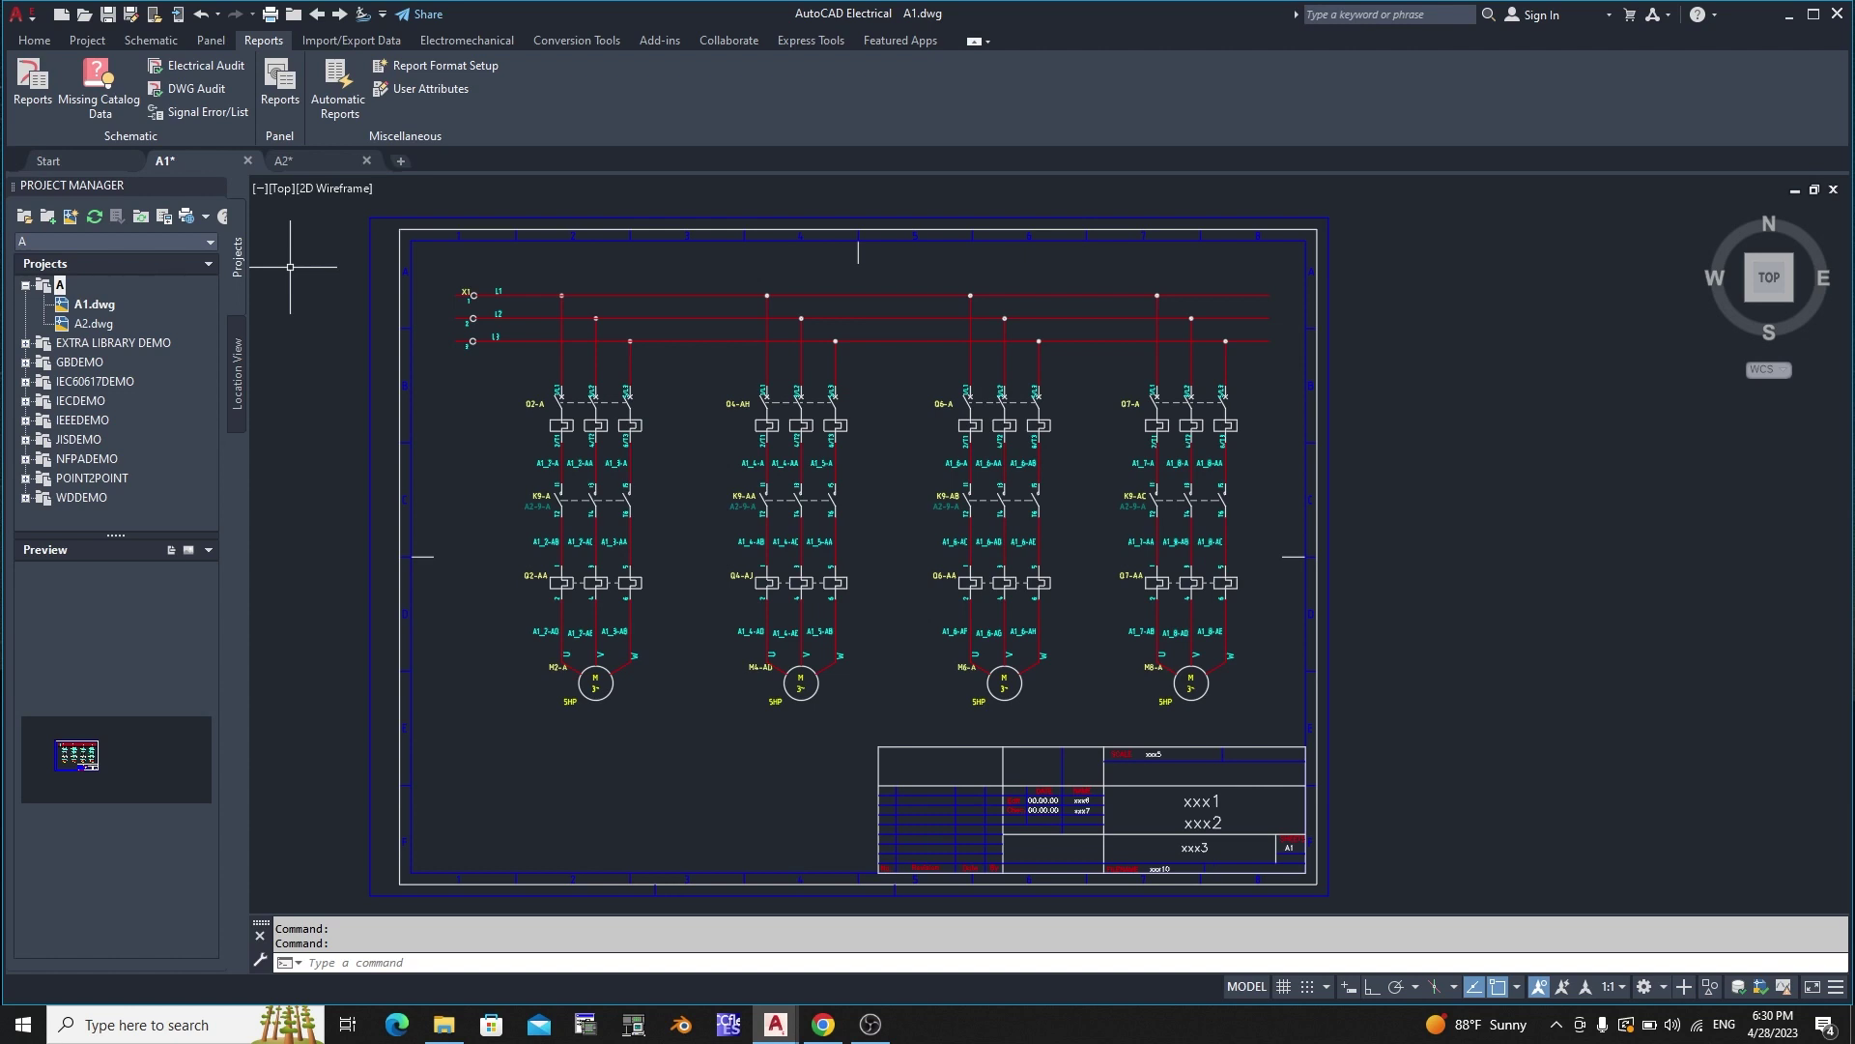
{"action": "scroll", "coordinate": [716, 641], "scroll_direction": "up", "scroll_amount": 2}
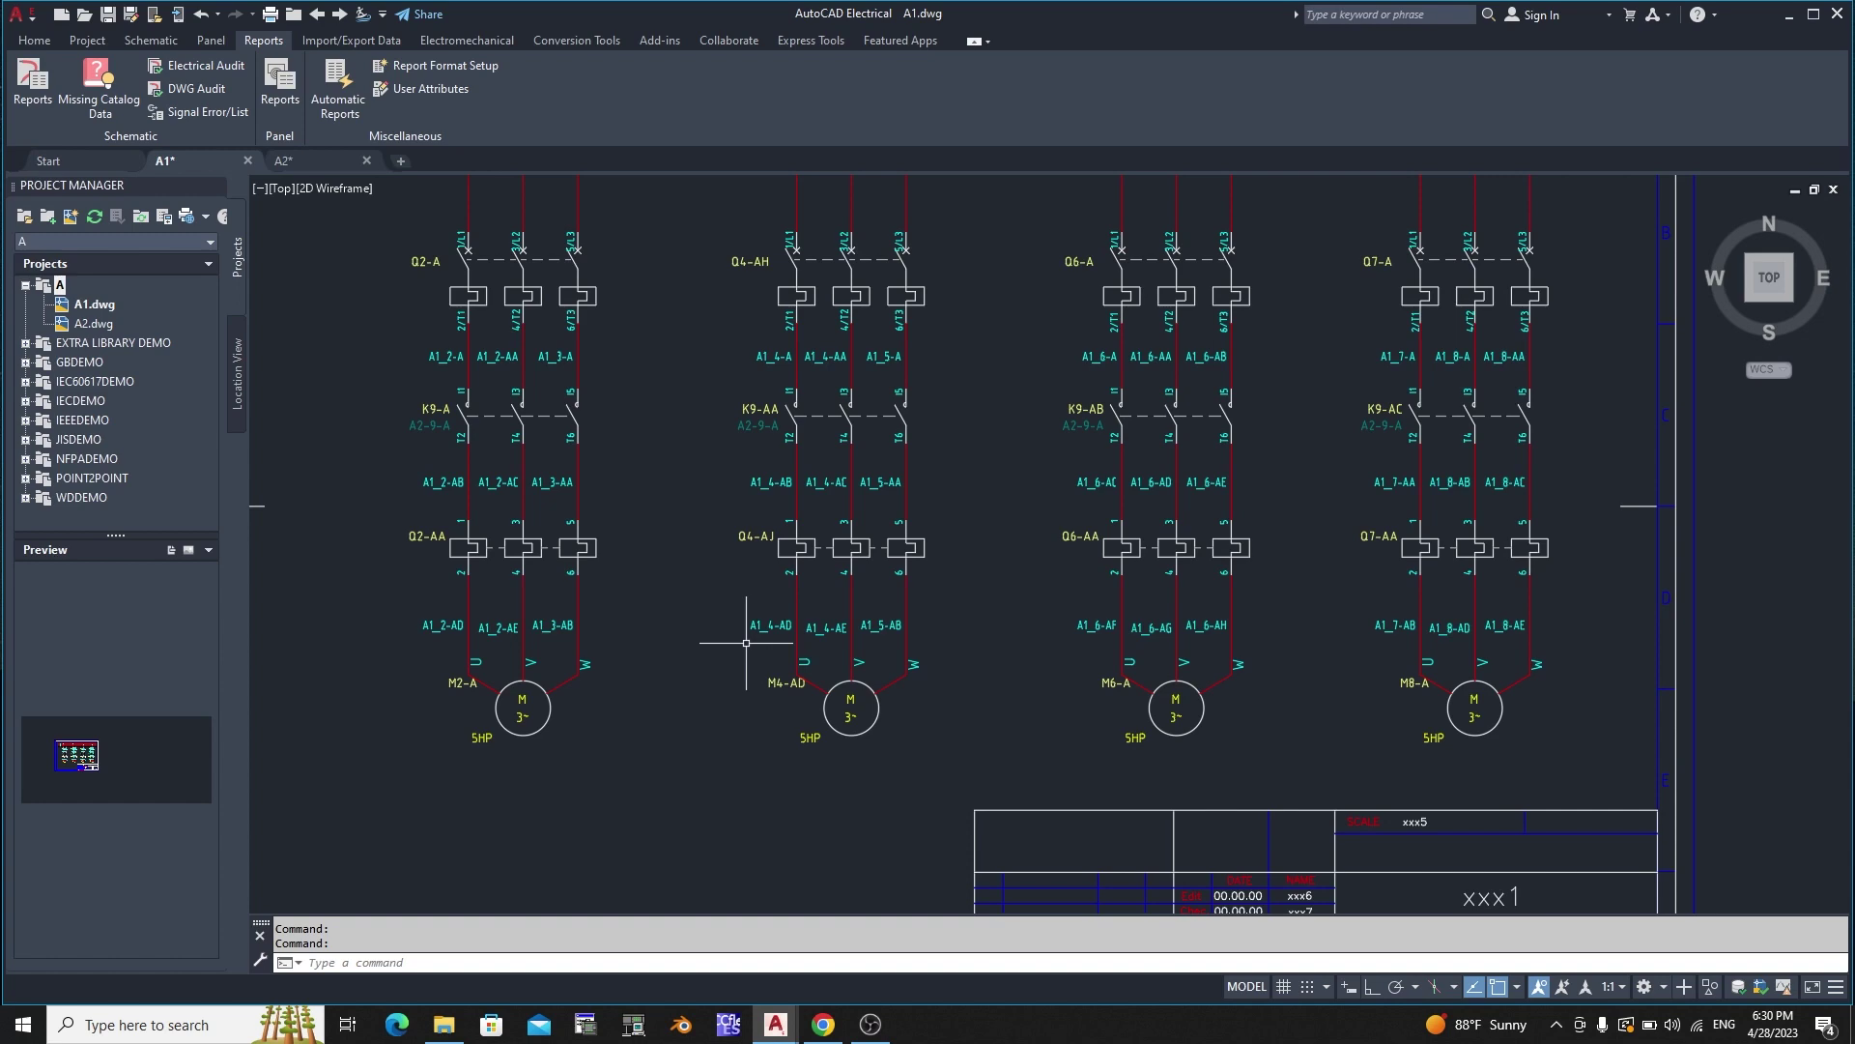
{"action": "scroll", "coordinate": [1073, 648], "scroll_direction": "down", "scroll_amount": 4}
{"action": "scroll", "coordinate": [995, 628], "scroll_direction": "up", "scroll_amount": 4}
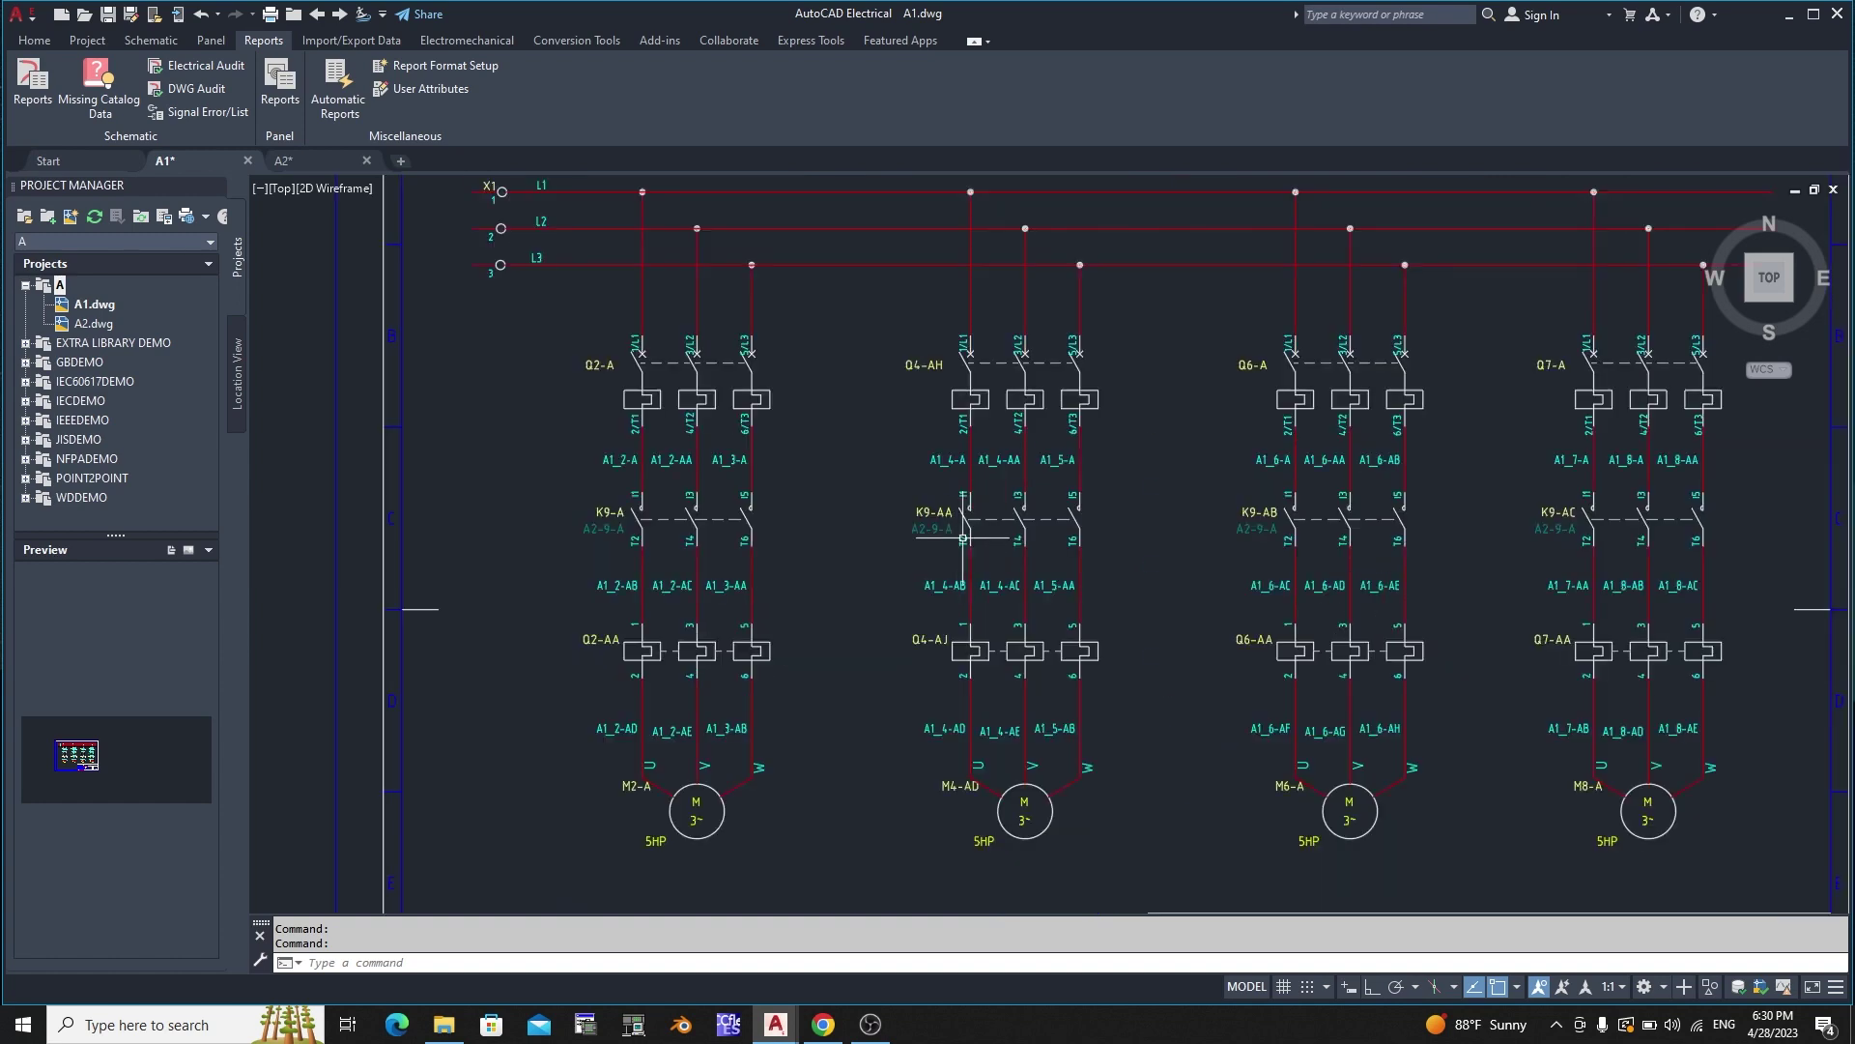
{"action": "scroll", "coordinate": [794, 461], "scroll_direction": "up", "scroll_amount": 4}
{"action": "scroll", "coordinate": [749, 392], "scroll_direction": "down", "scroll_amount": 2}
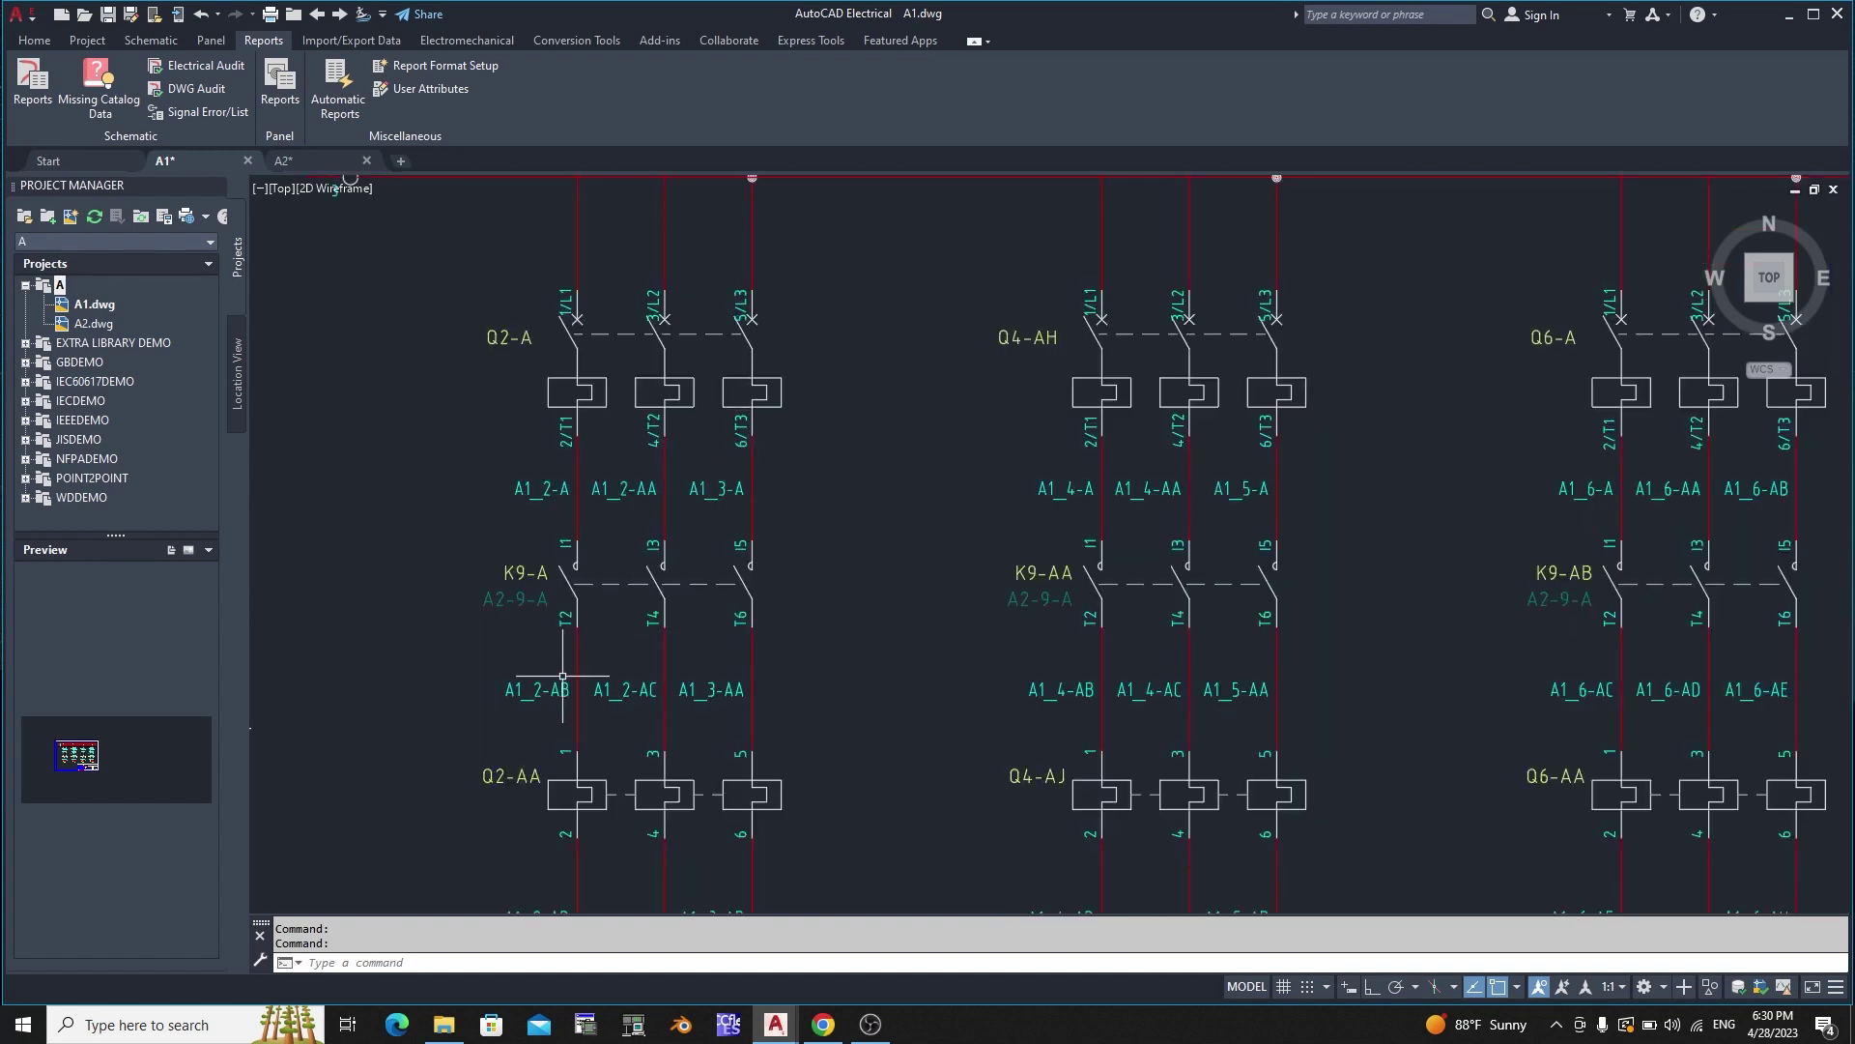
{"action": "scroll", "coordinate": [546, 565], "scroll_direction": "up", "scroll_amount": 2}
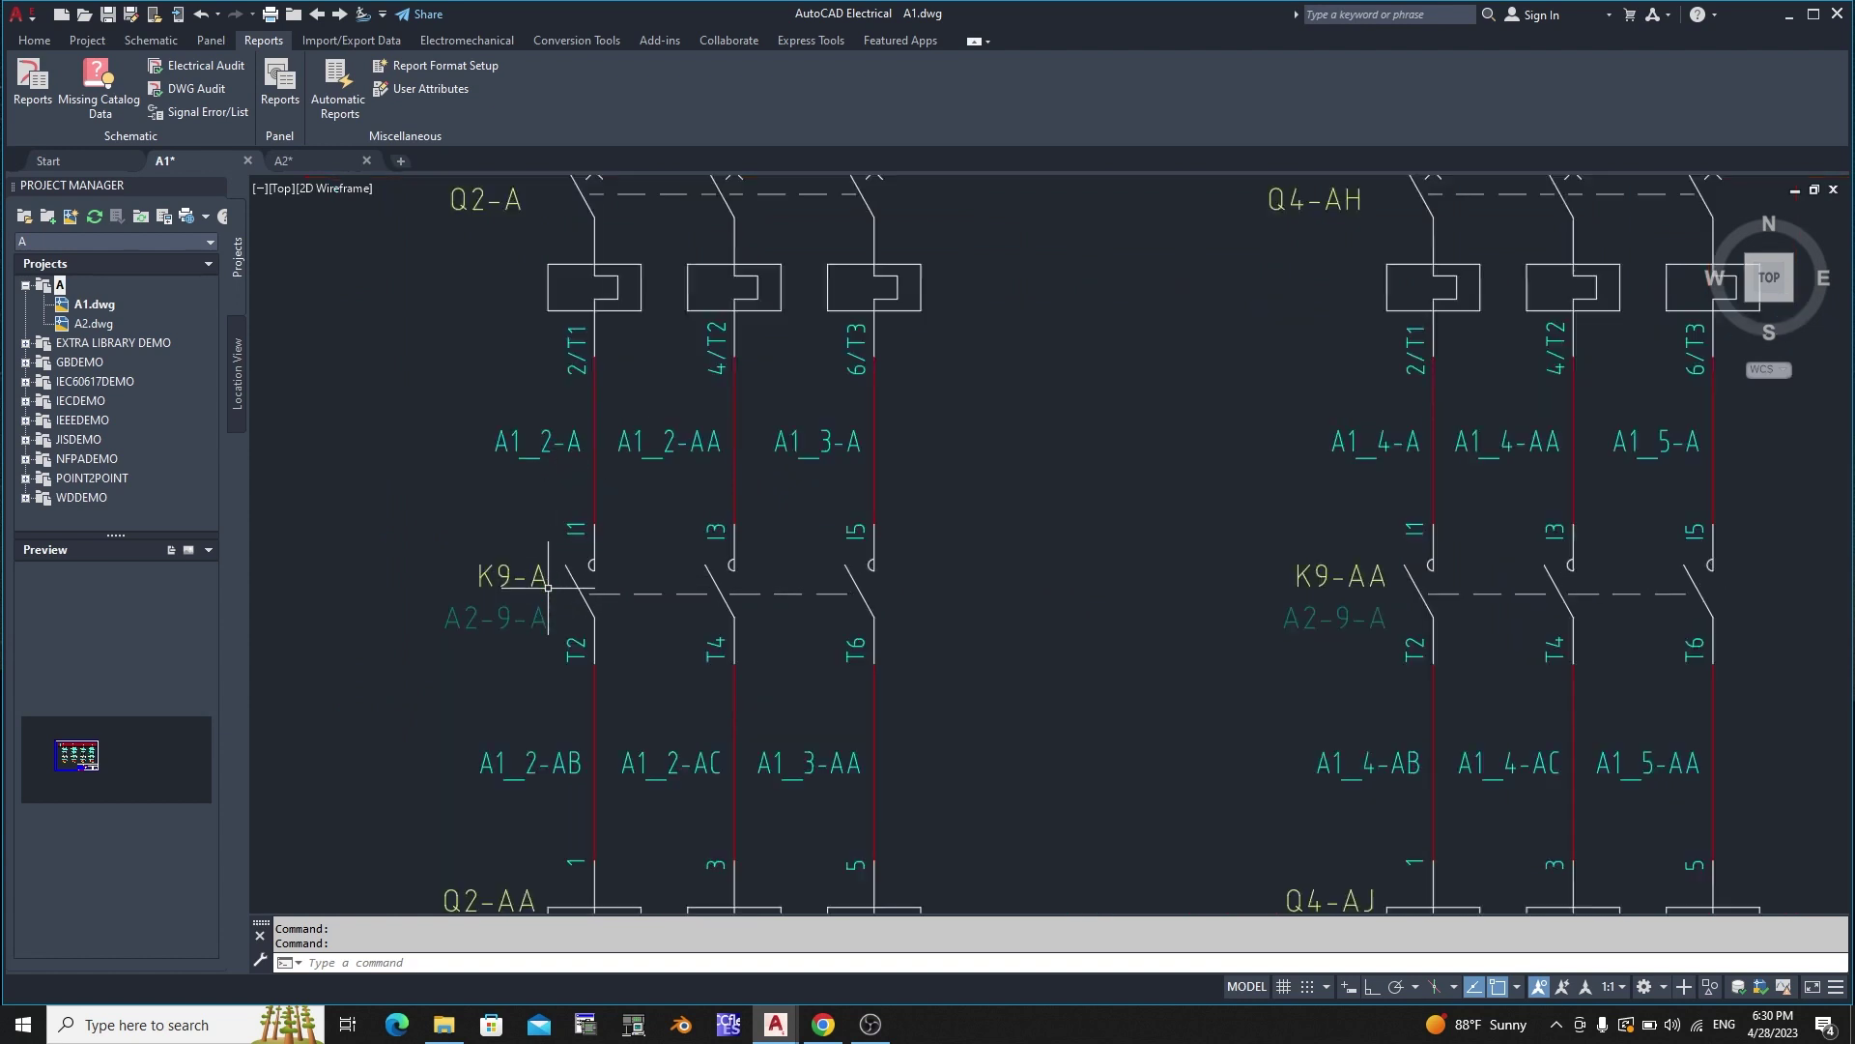
{"action": "scroll", "coordinate": [627, 576], "scroll_direction": "up", "scroll_amount": 1}
{"action": "left_click", "coordinate": [600, 629]}
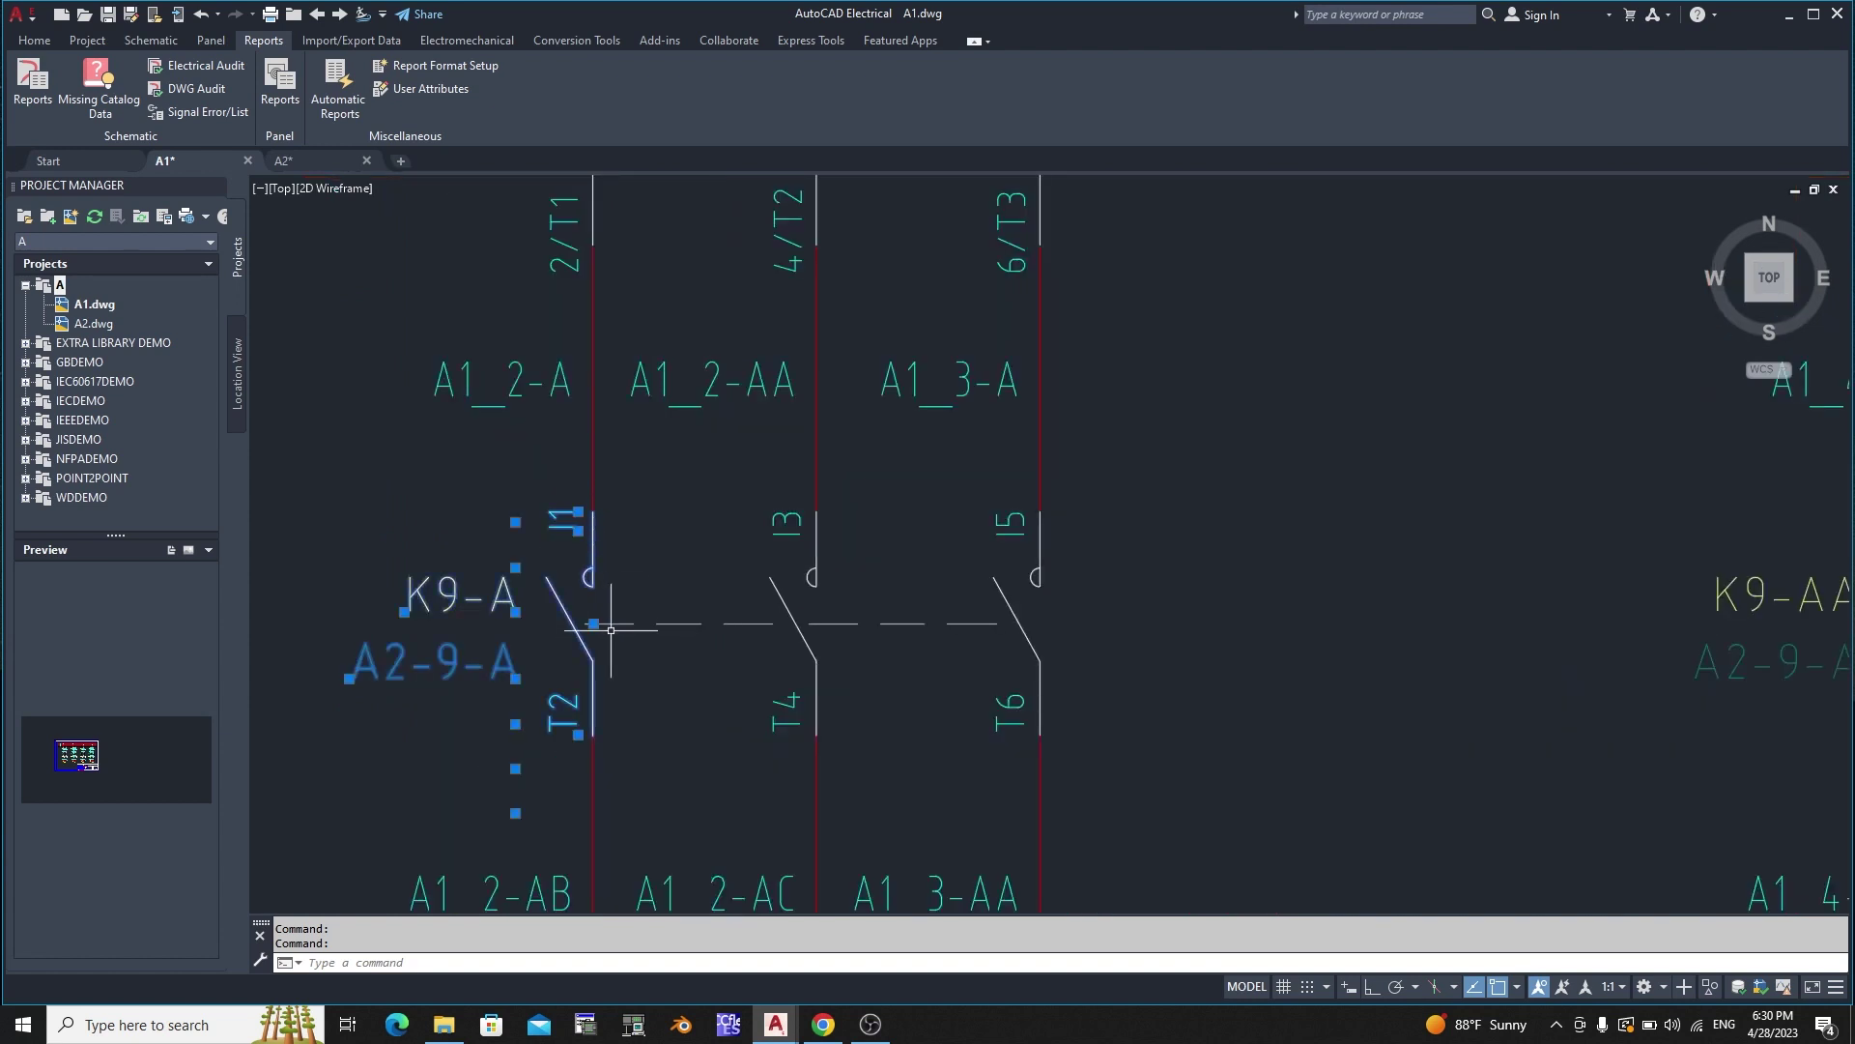
{"action": "scroll", "coordinate": [611, 646], "scroll_direction": "down", "scroll_amount": 1}
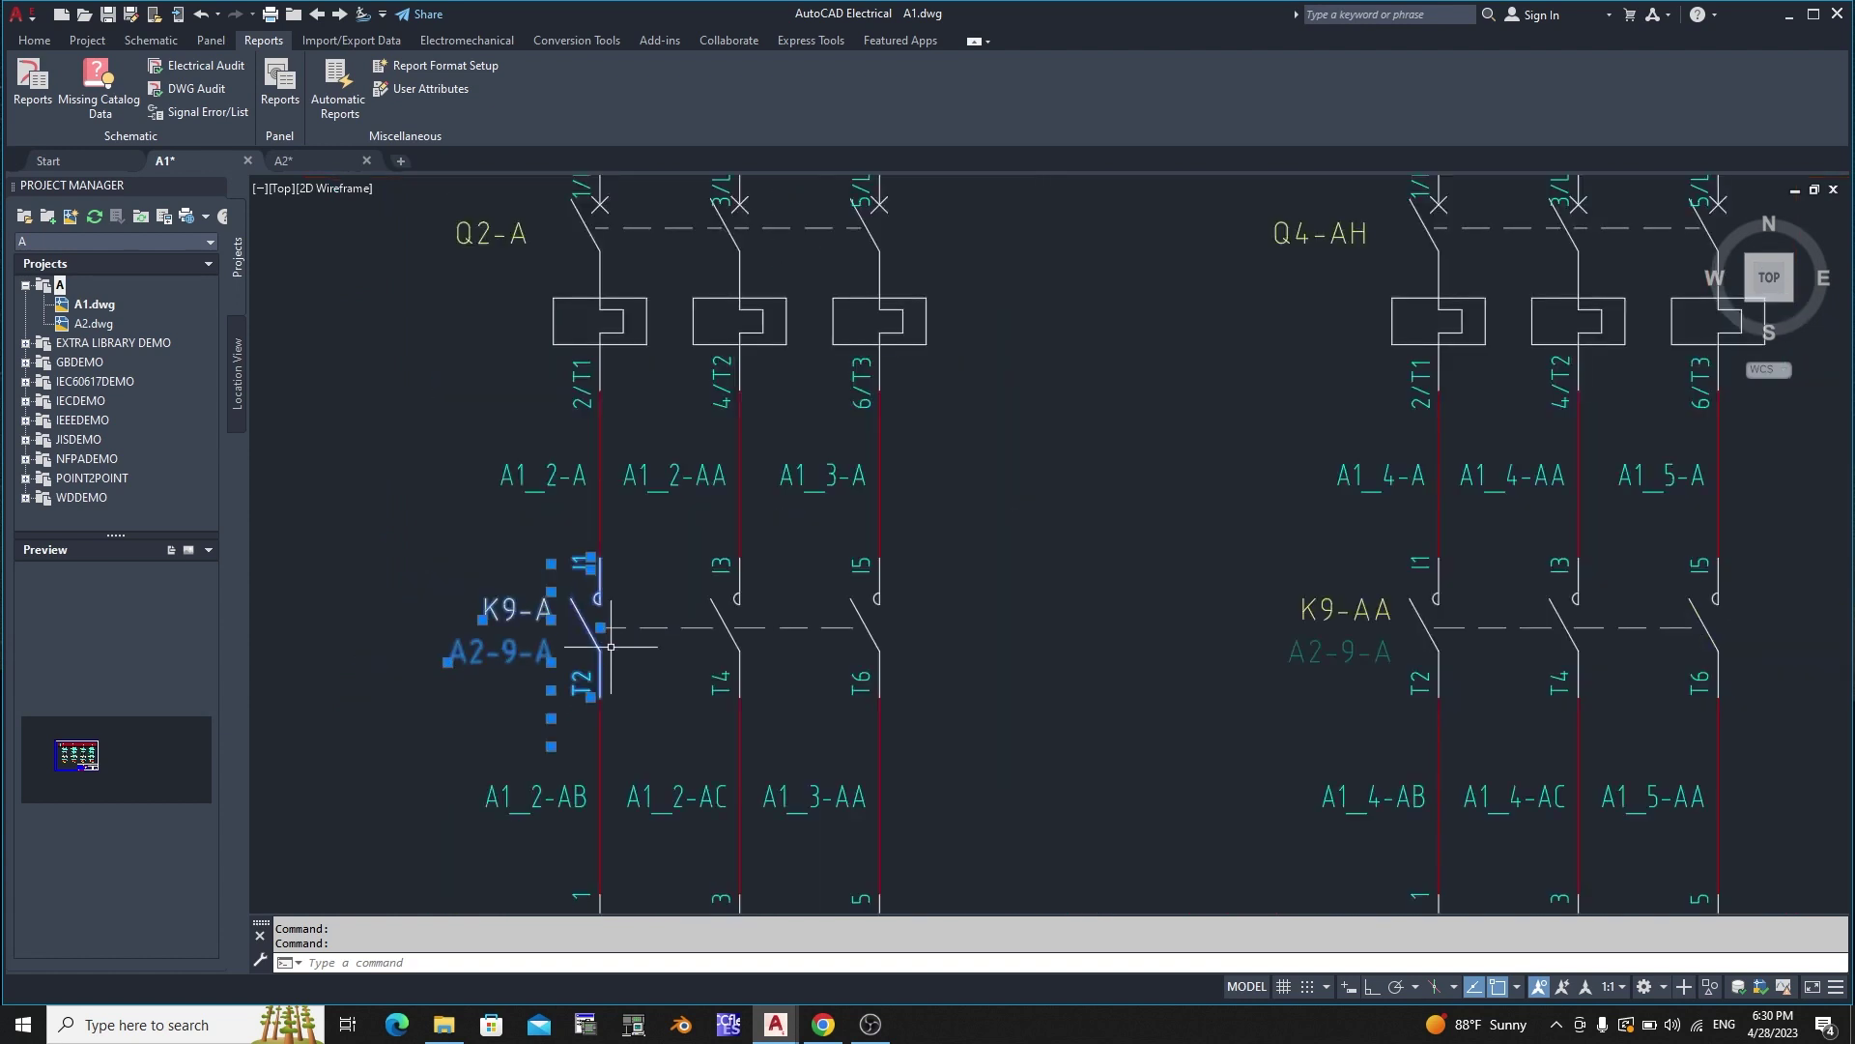
{"action": "left_click", "coordinate": [621, 299]}
{"action": "scroll", "coordinate": [541, 484], "scroll_direction": "down", "scroll_amount": 4}
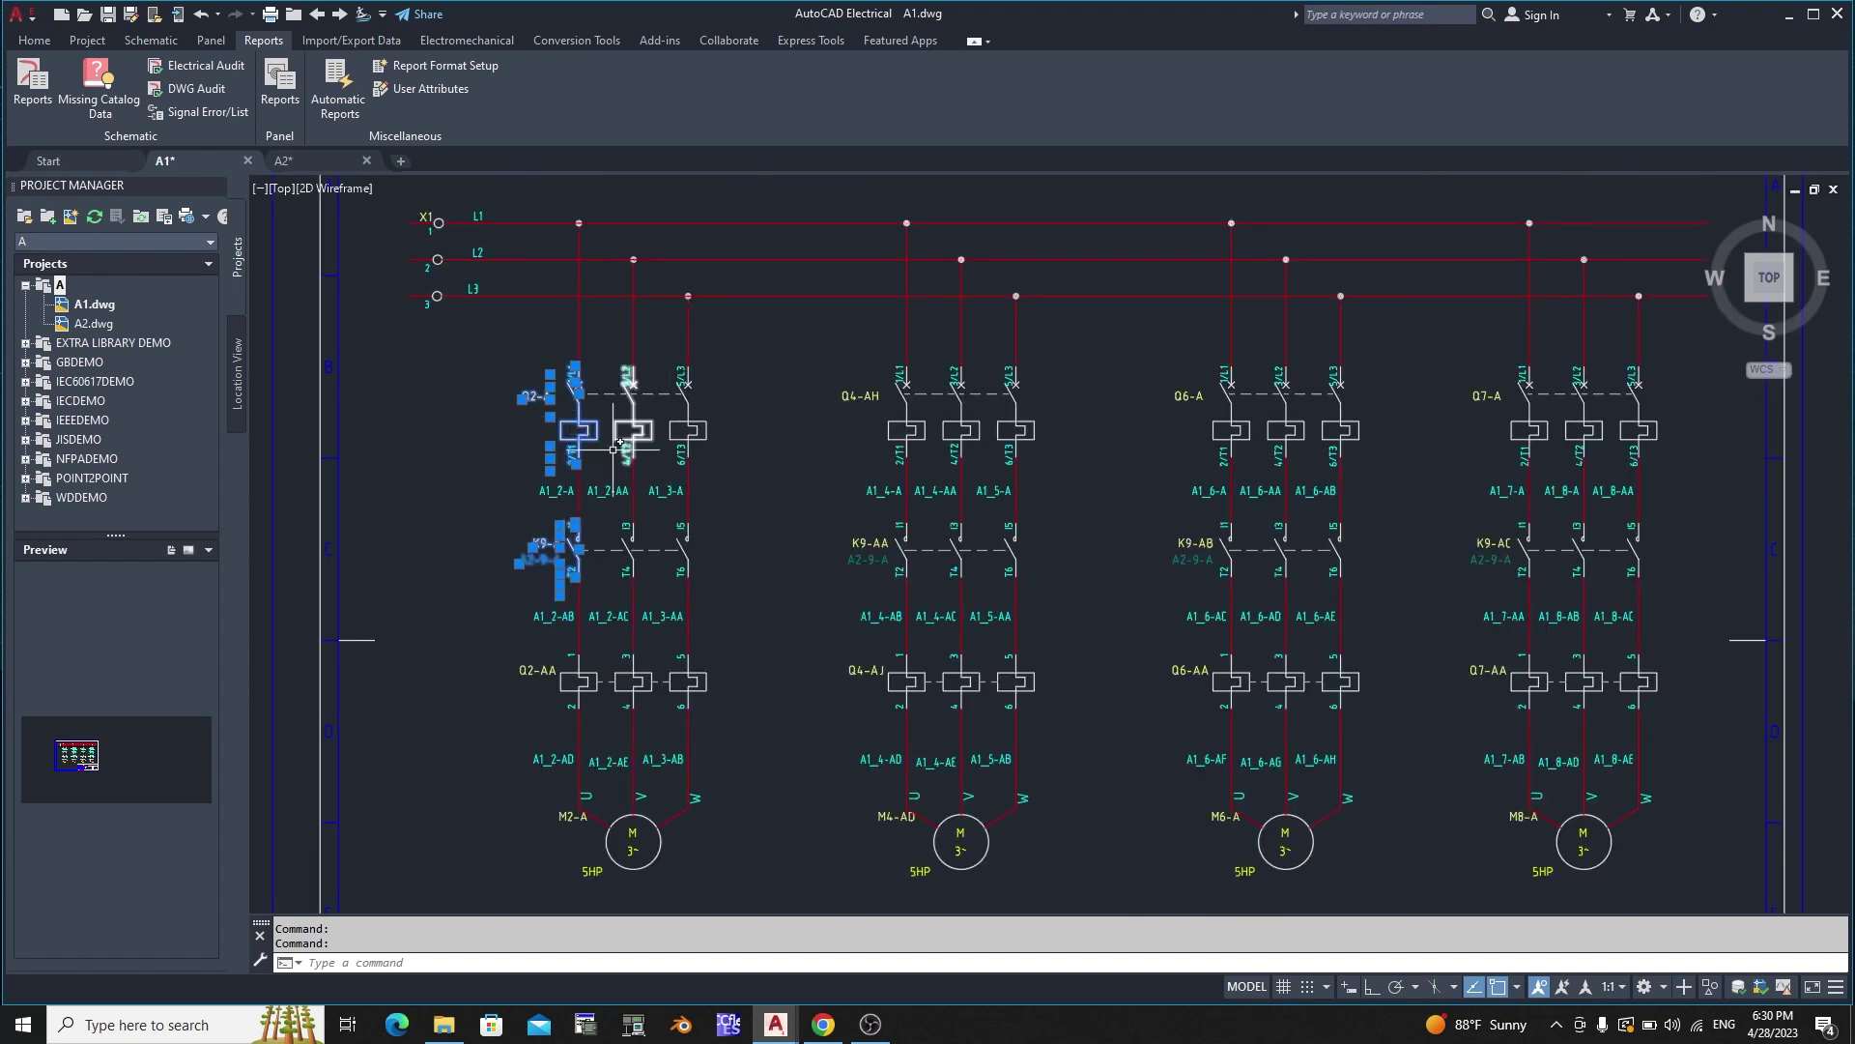
{"action": "scroll", "coordinate": [625, 742], "scroll_direction": "up", "scroll_amount": 2}
{"action": "scroll", "coordinate": [626, 742], "scroll_direction": "up", "scroll_amount": 2}
{"action": "left_click", "coordinate": [547, 570]}
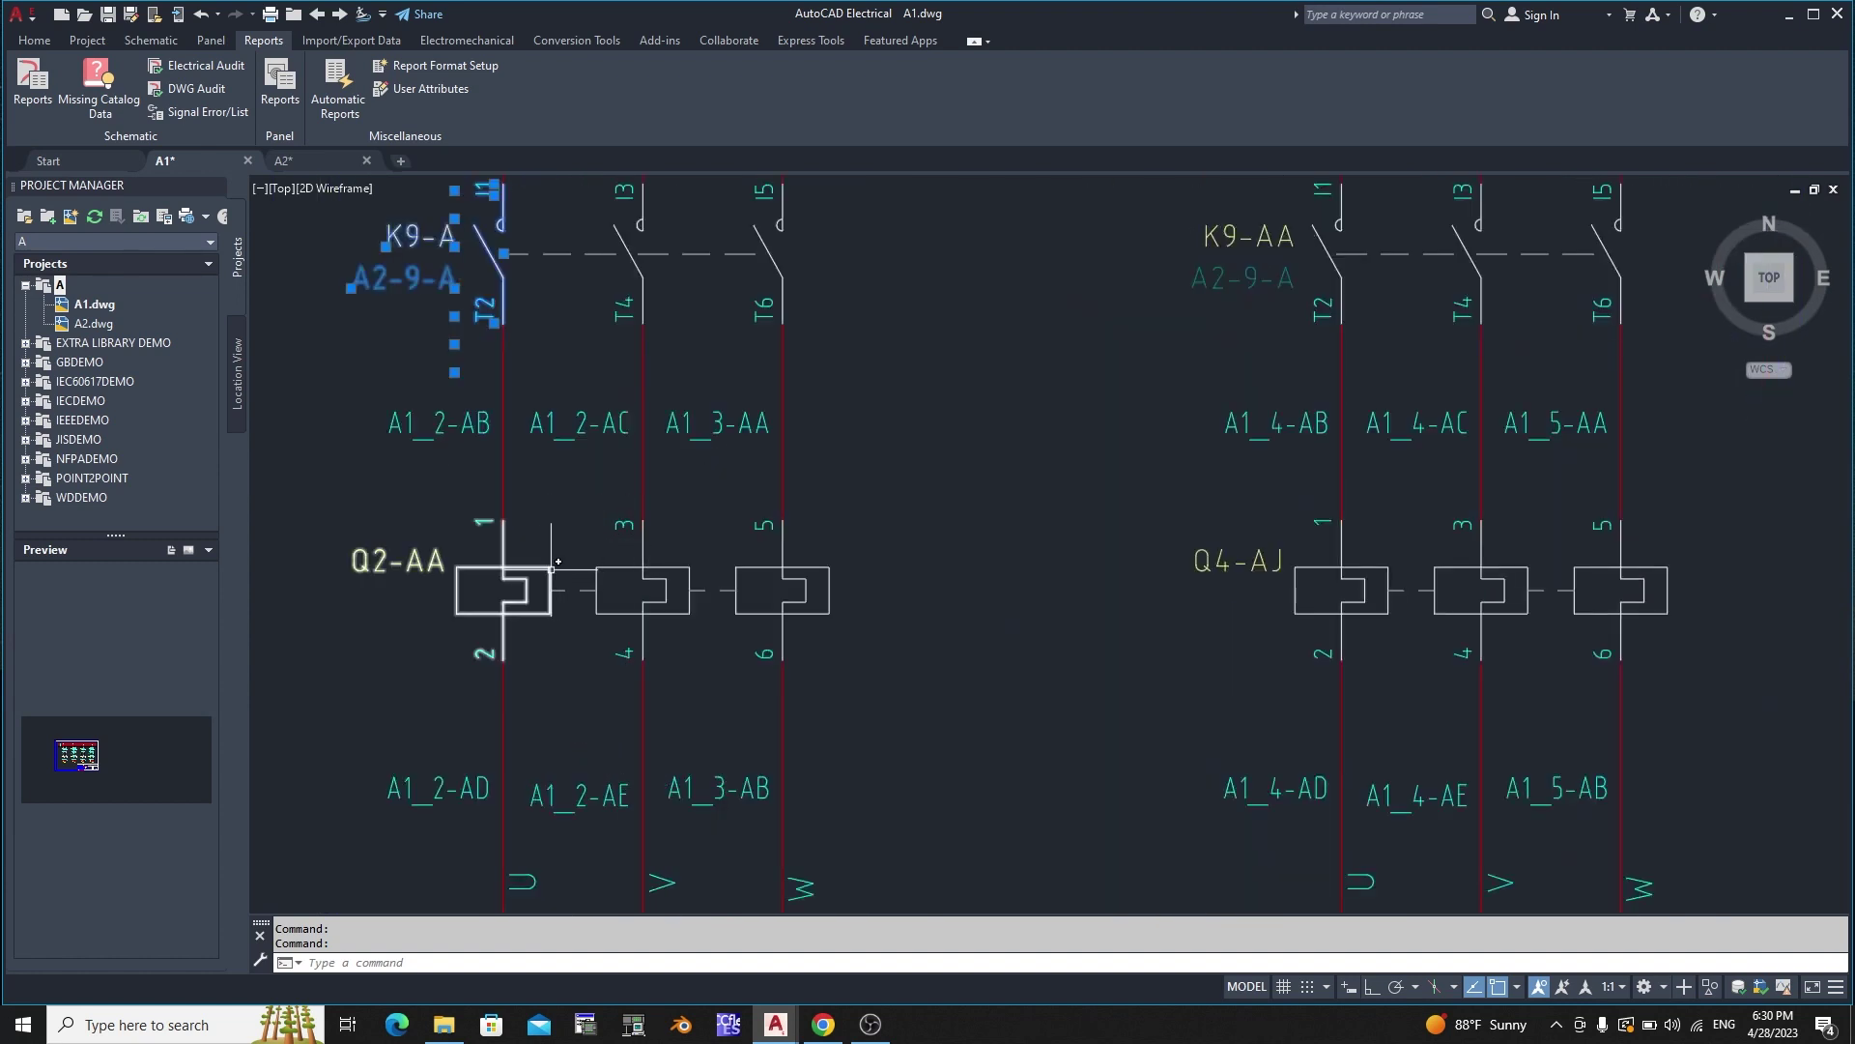
{"action": "key", "text": "Escape"}
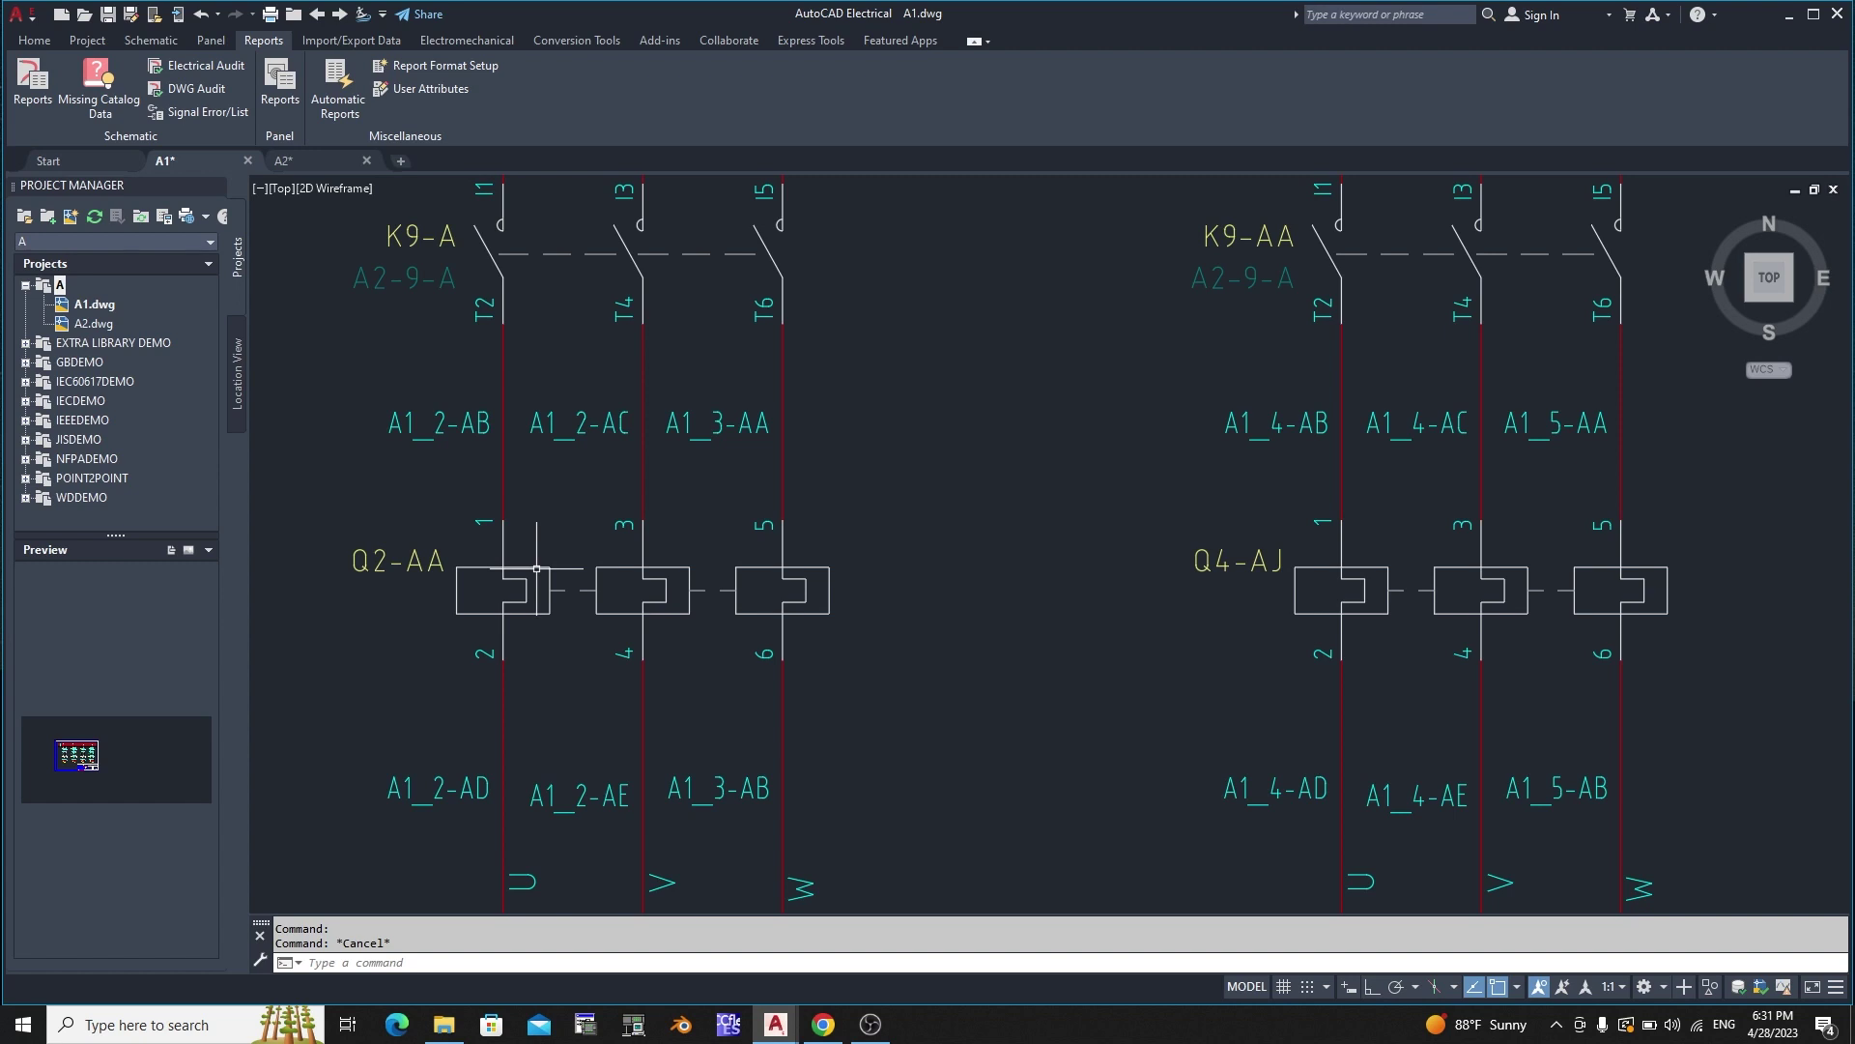
{"action": "scroll", "coordinate": [536, 569], "scroll_direction": "down", "scroll_amount": 5}
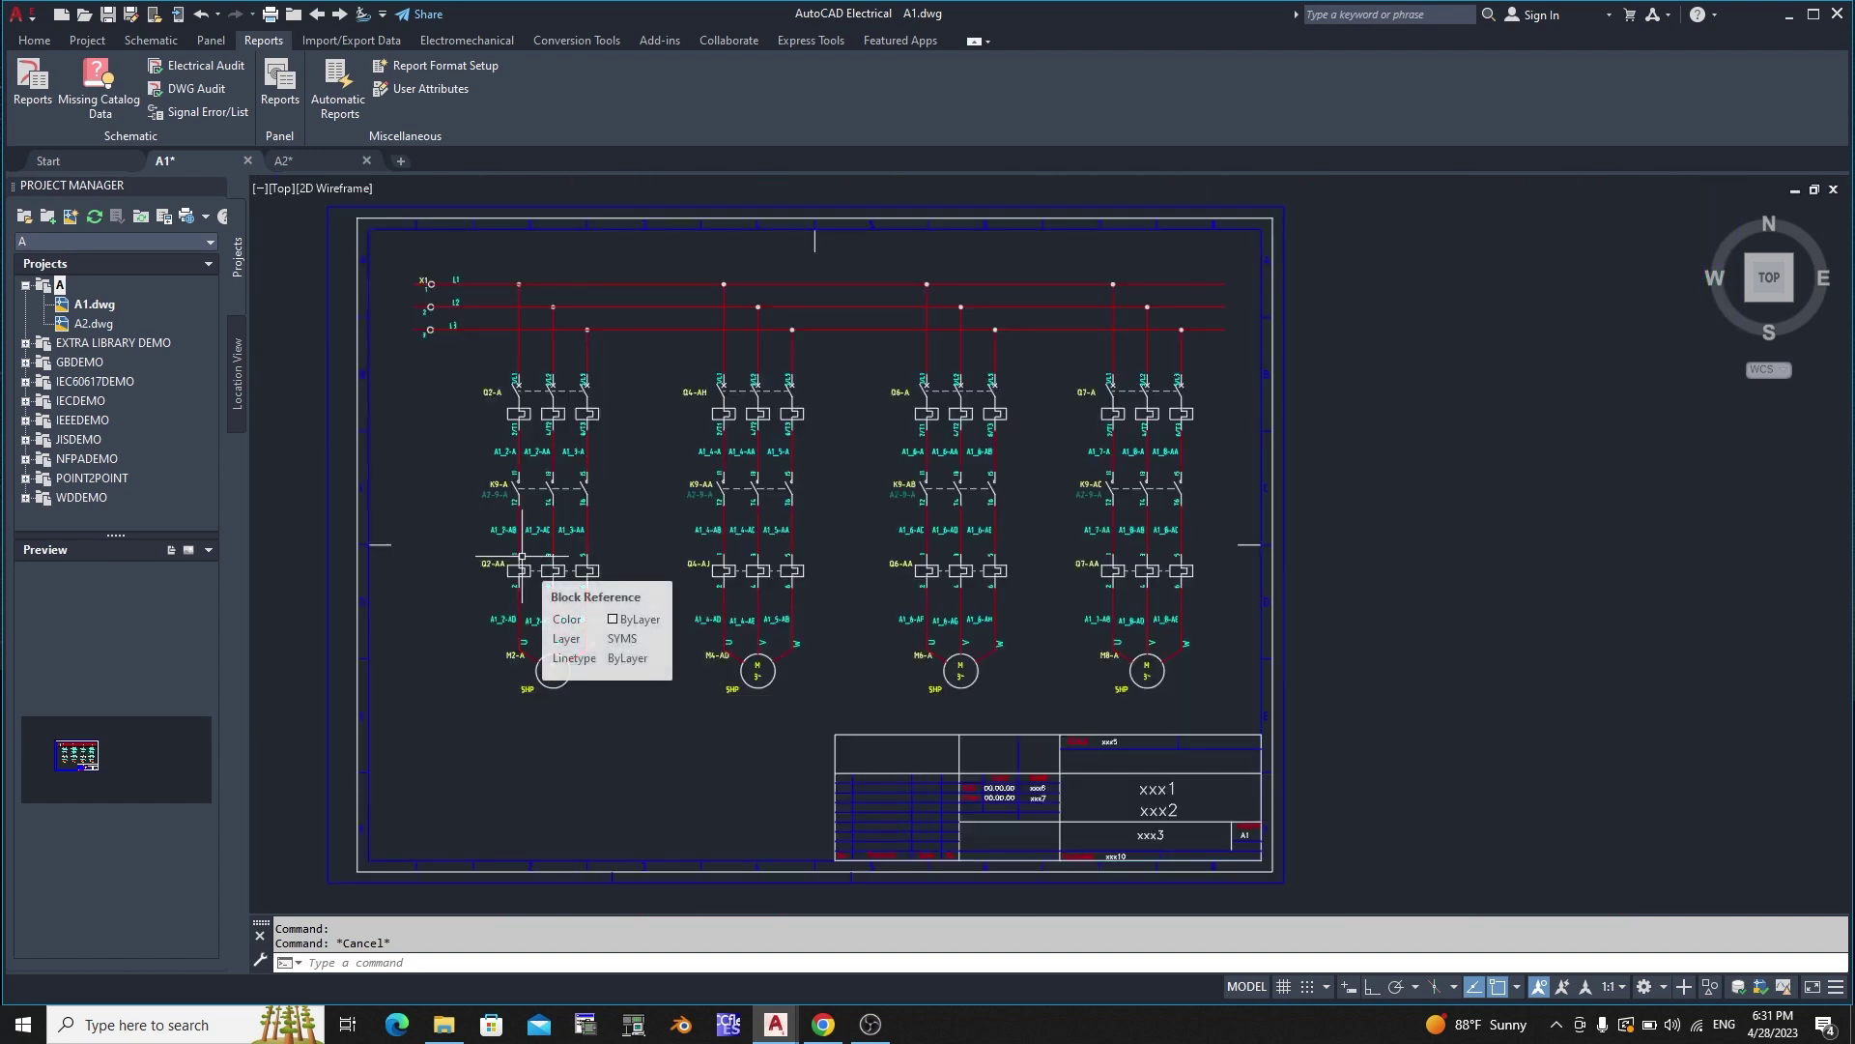
{"action": "mouse_move", "coordinate": [522, 560]}
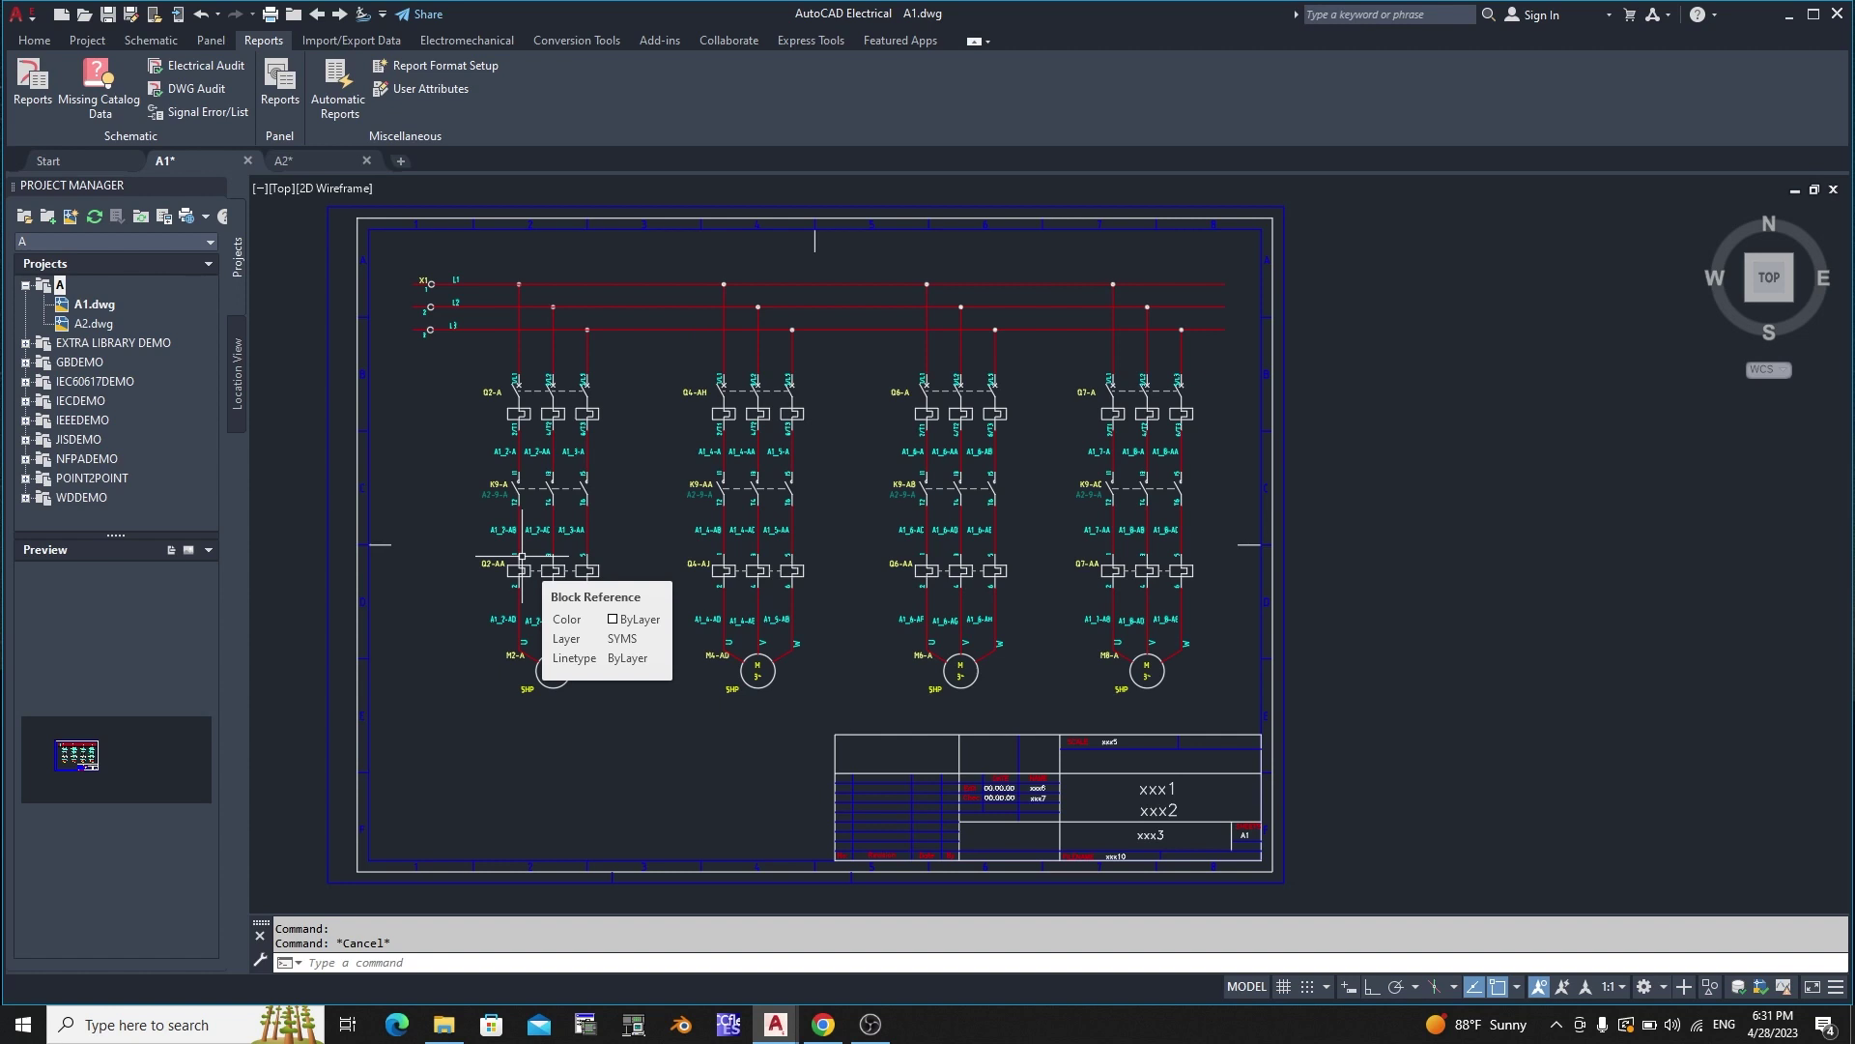
{"action": "scroll", "coordinate": [522, 558], "scroll_direction": "up", "scroll_amount": 6}
{"action": "scroll", "coordinate": [510, 426], "scroll_direction": "up", "scroll_amount": 2}
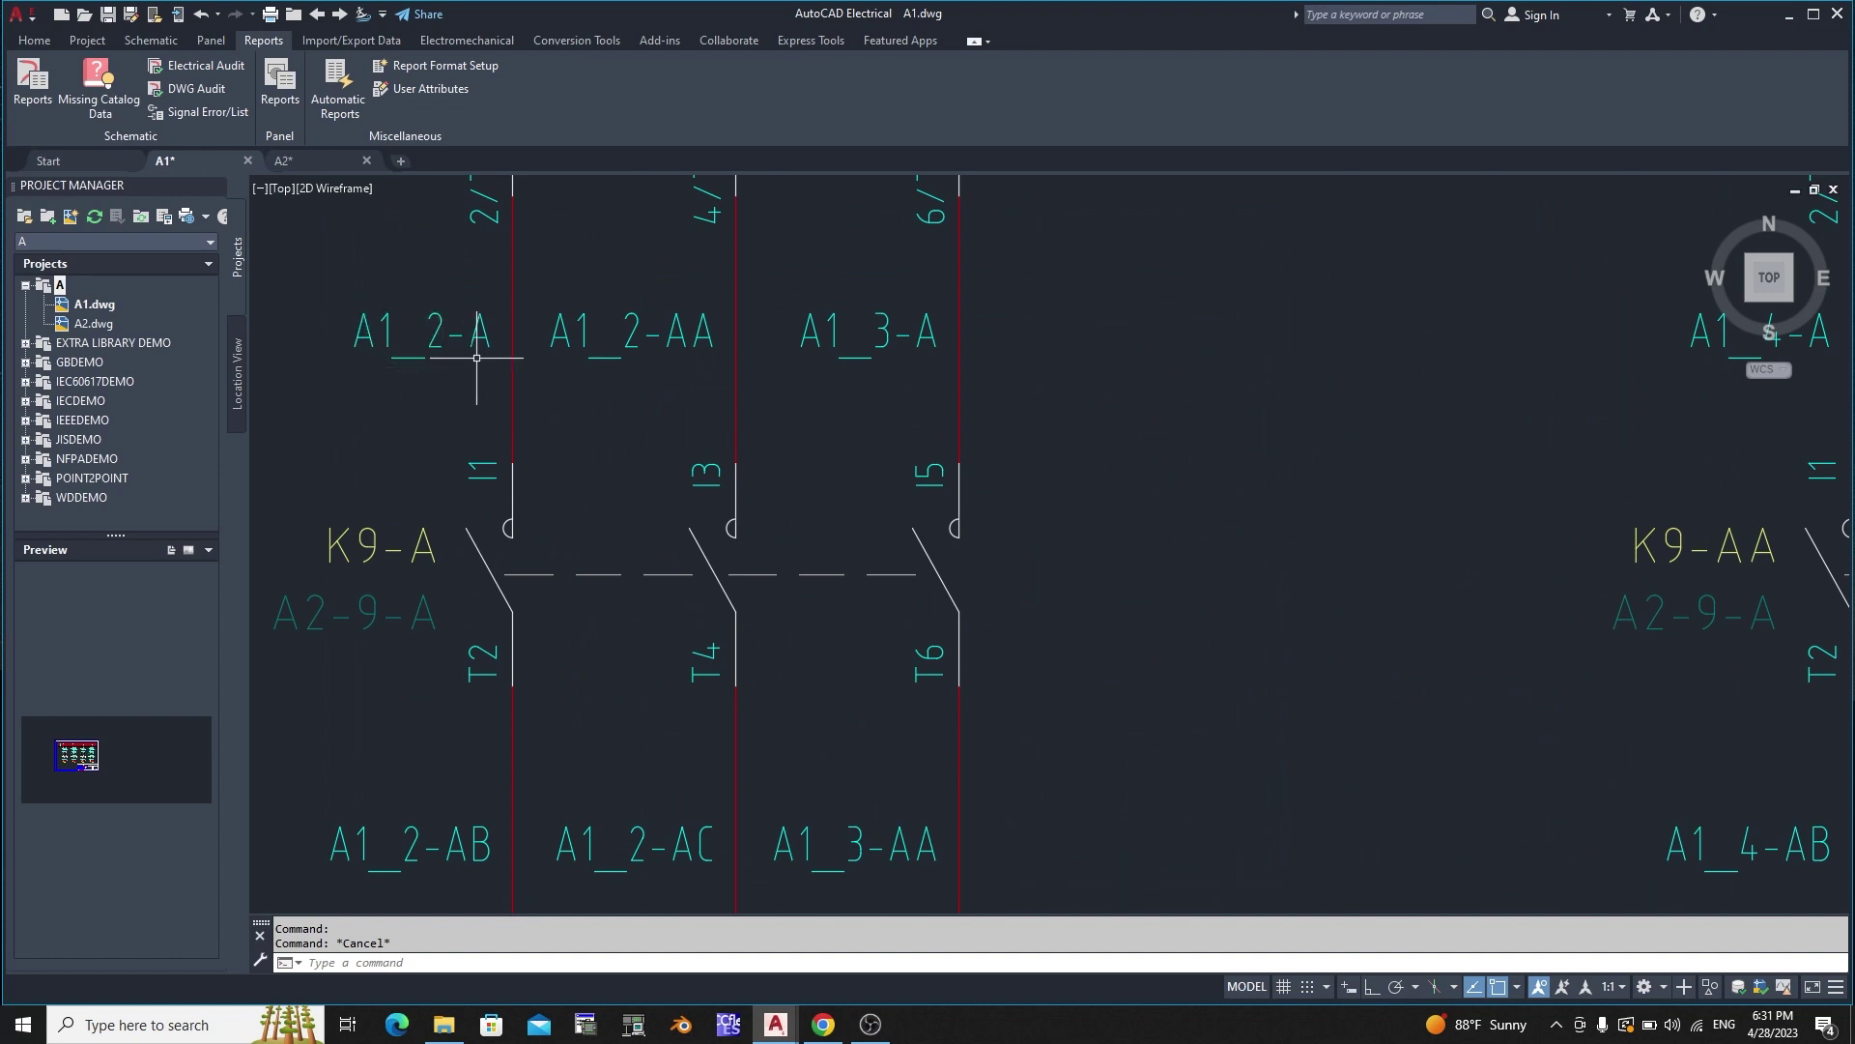
{"action": "scroll", "coordinate": [550, 533], "scroll_direction": "down", "scroll_amount": 2}
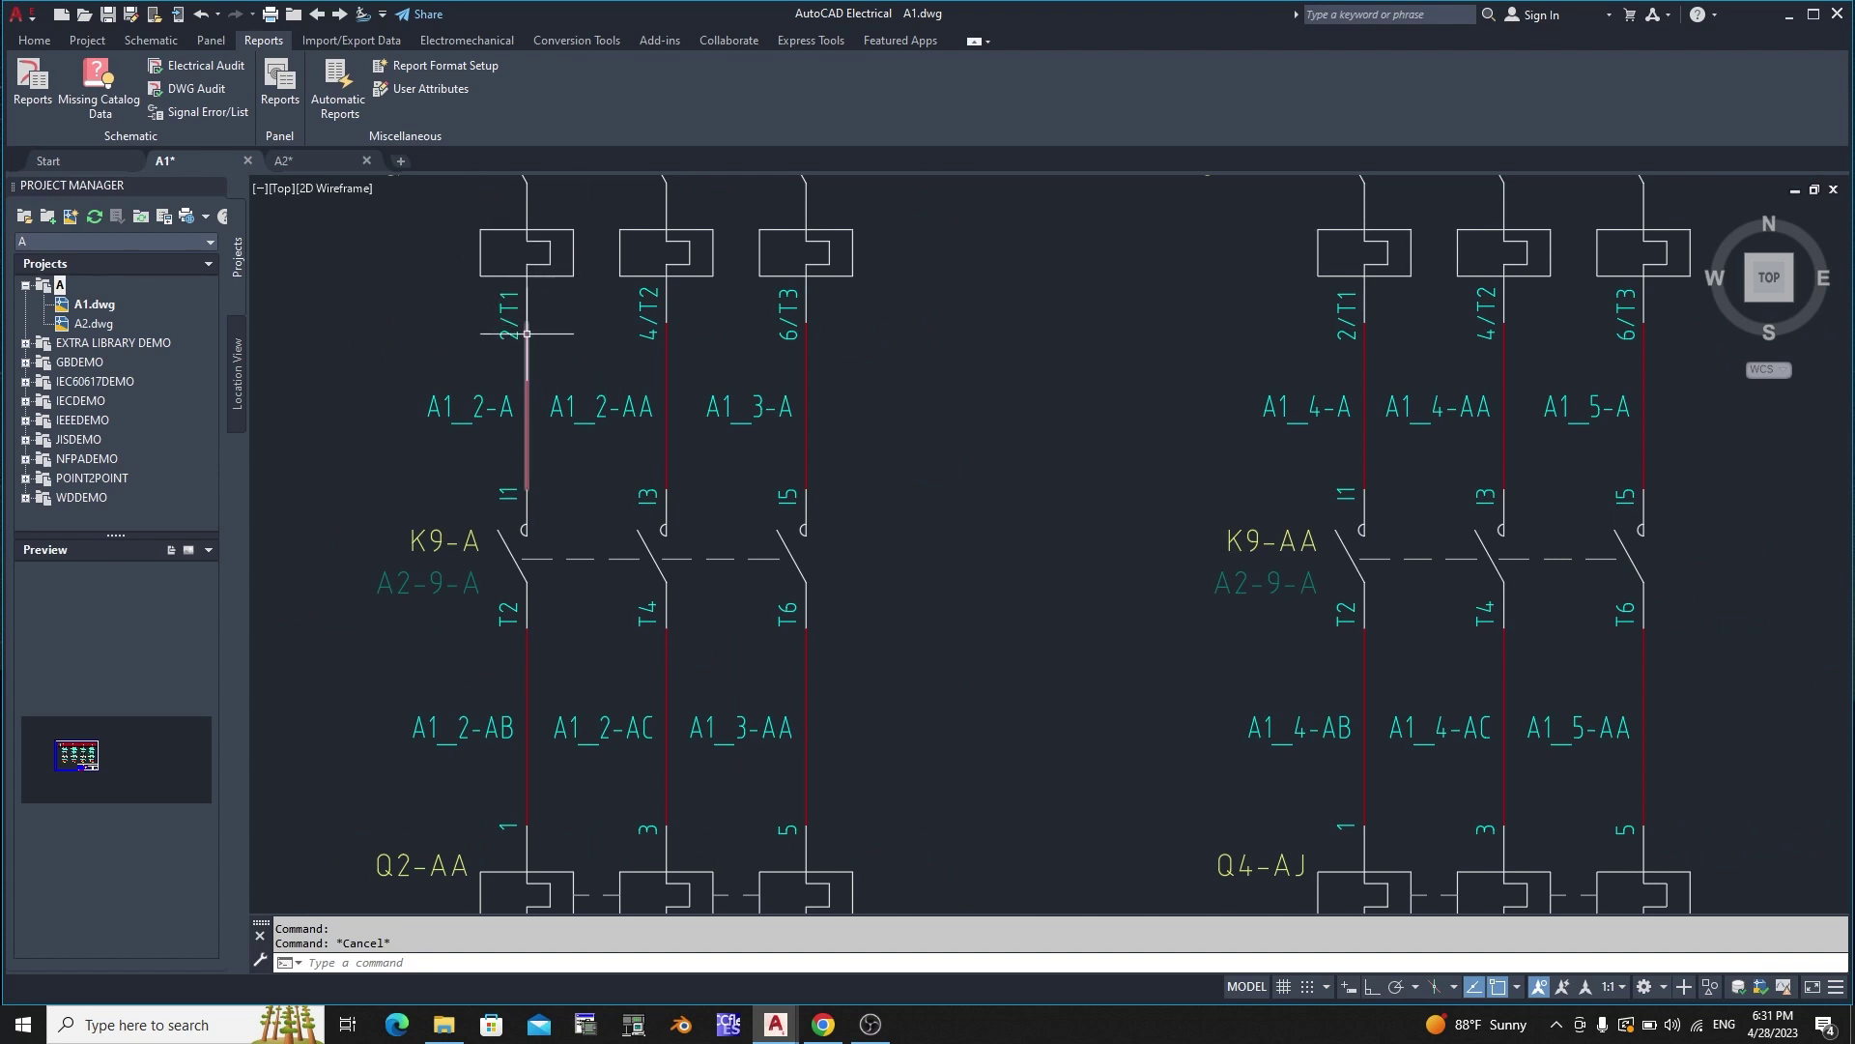
{"action": "scroll", "coordinate": [522, 338], "scroll_direction": "up", "scroll_amount": 4}
{"action": "scroll", "coordinate": [491, 349], "scroll_direction": "down", "scroll_amount": 2}
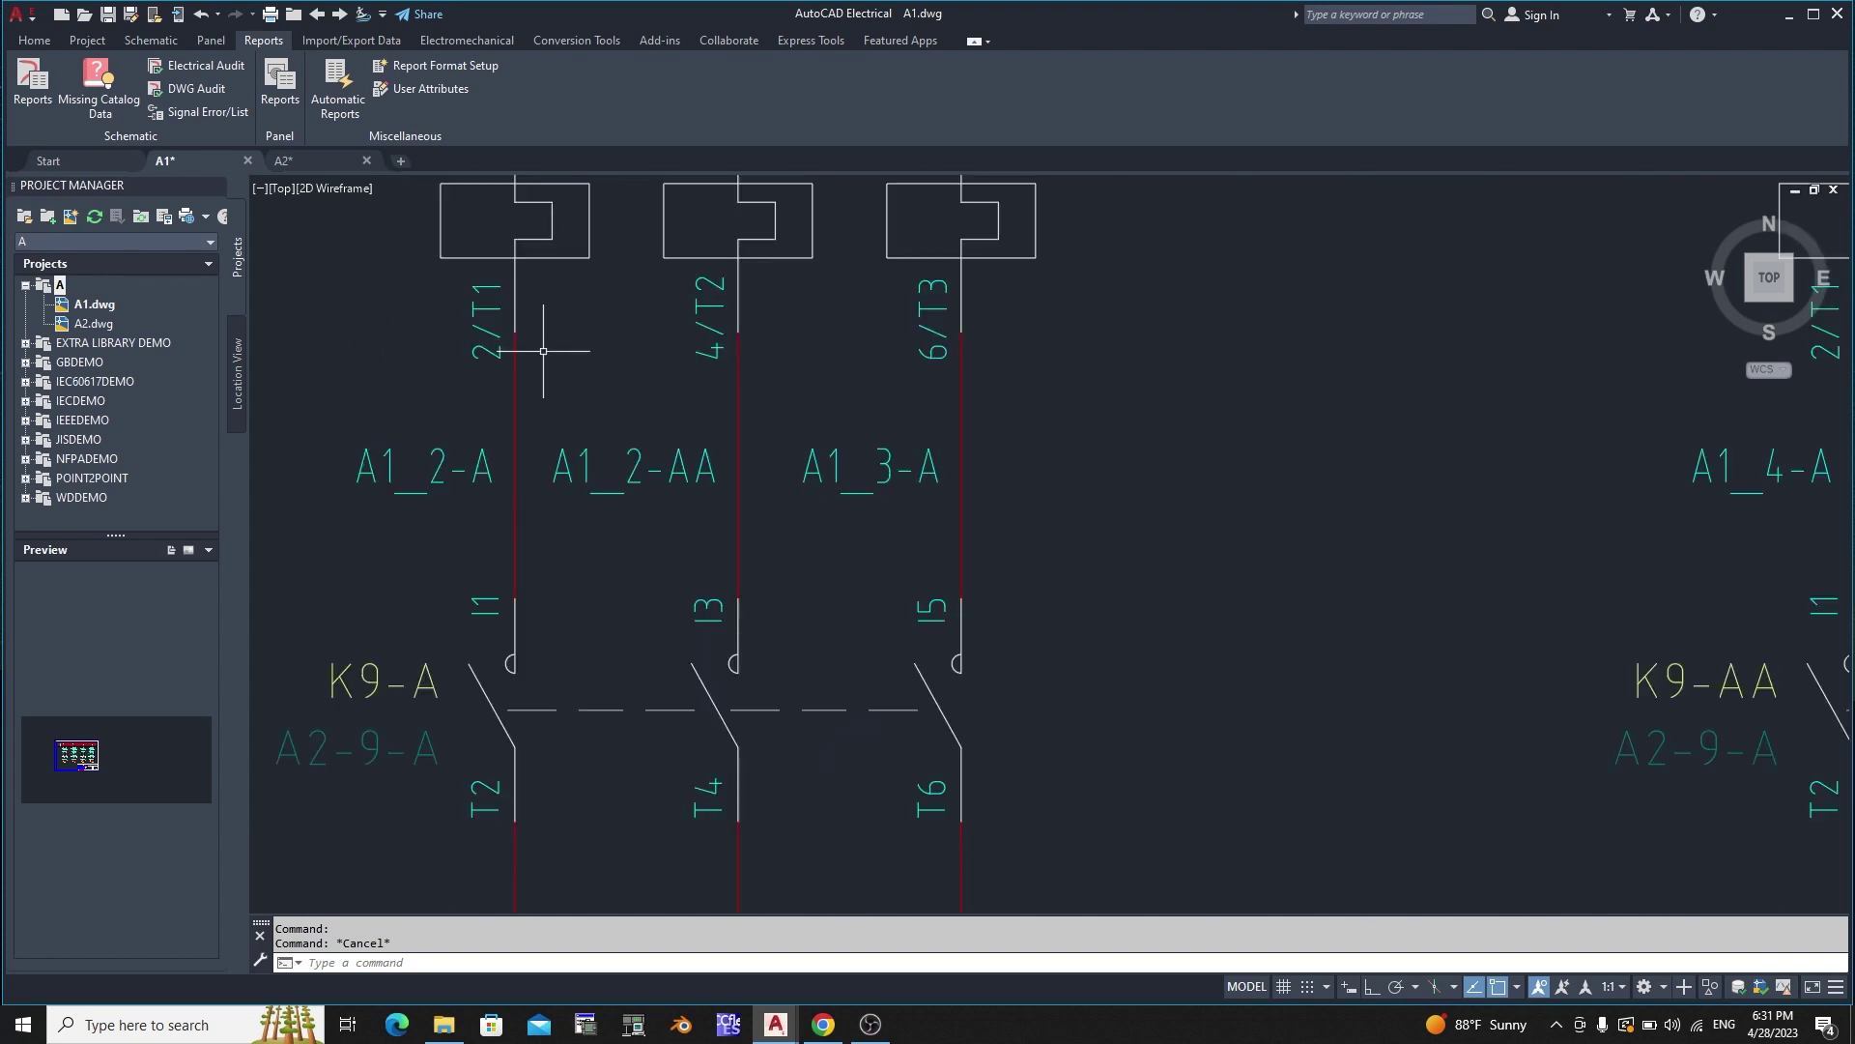
{"action": "left_click", "coordinate": [488, 368]}
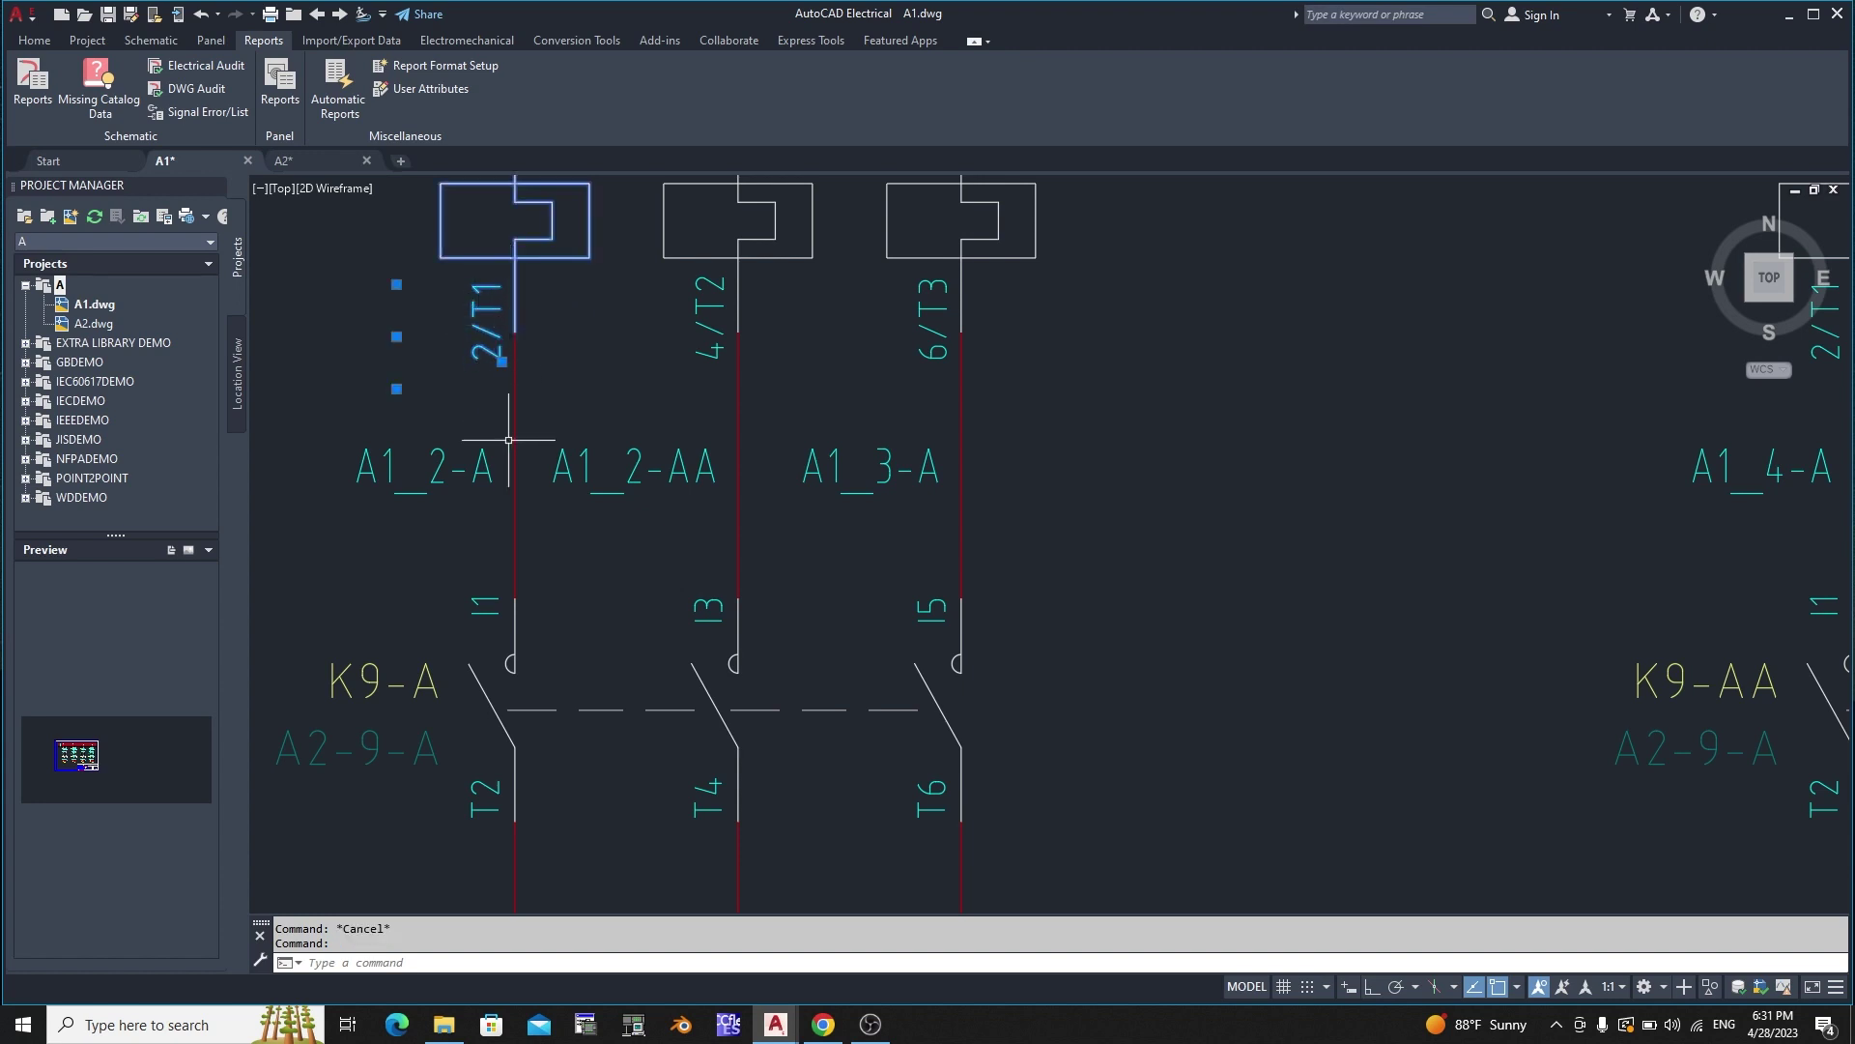
{"action": "scroll", "coordinate": [509, 439], "scroll_direction": "down", "scroll_amount": 5}
{"action": "scroll", "coordinate": [367, 348], "scroll_direction": "up", "scroll_amount": 3}
{"action": "scroll", "coordinate": [416, 333], "scroll_direction": "up", "scroll_amount": 3}
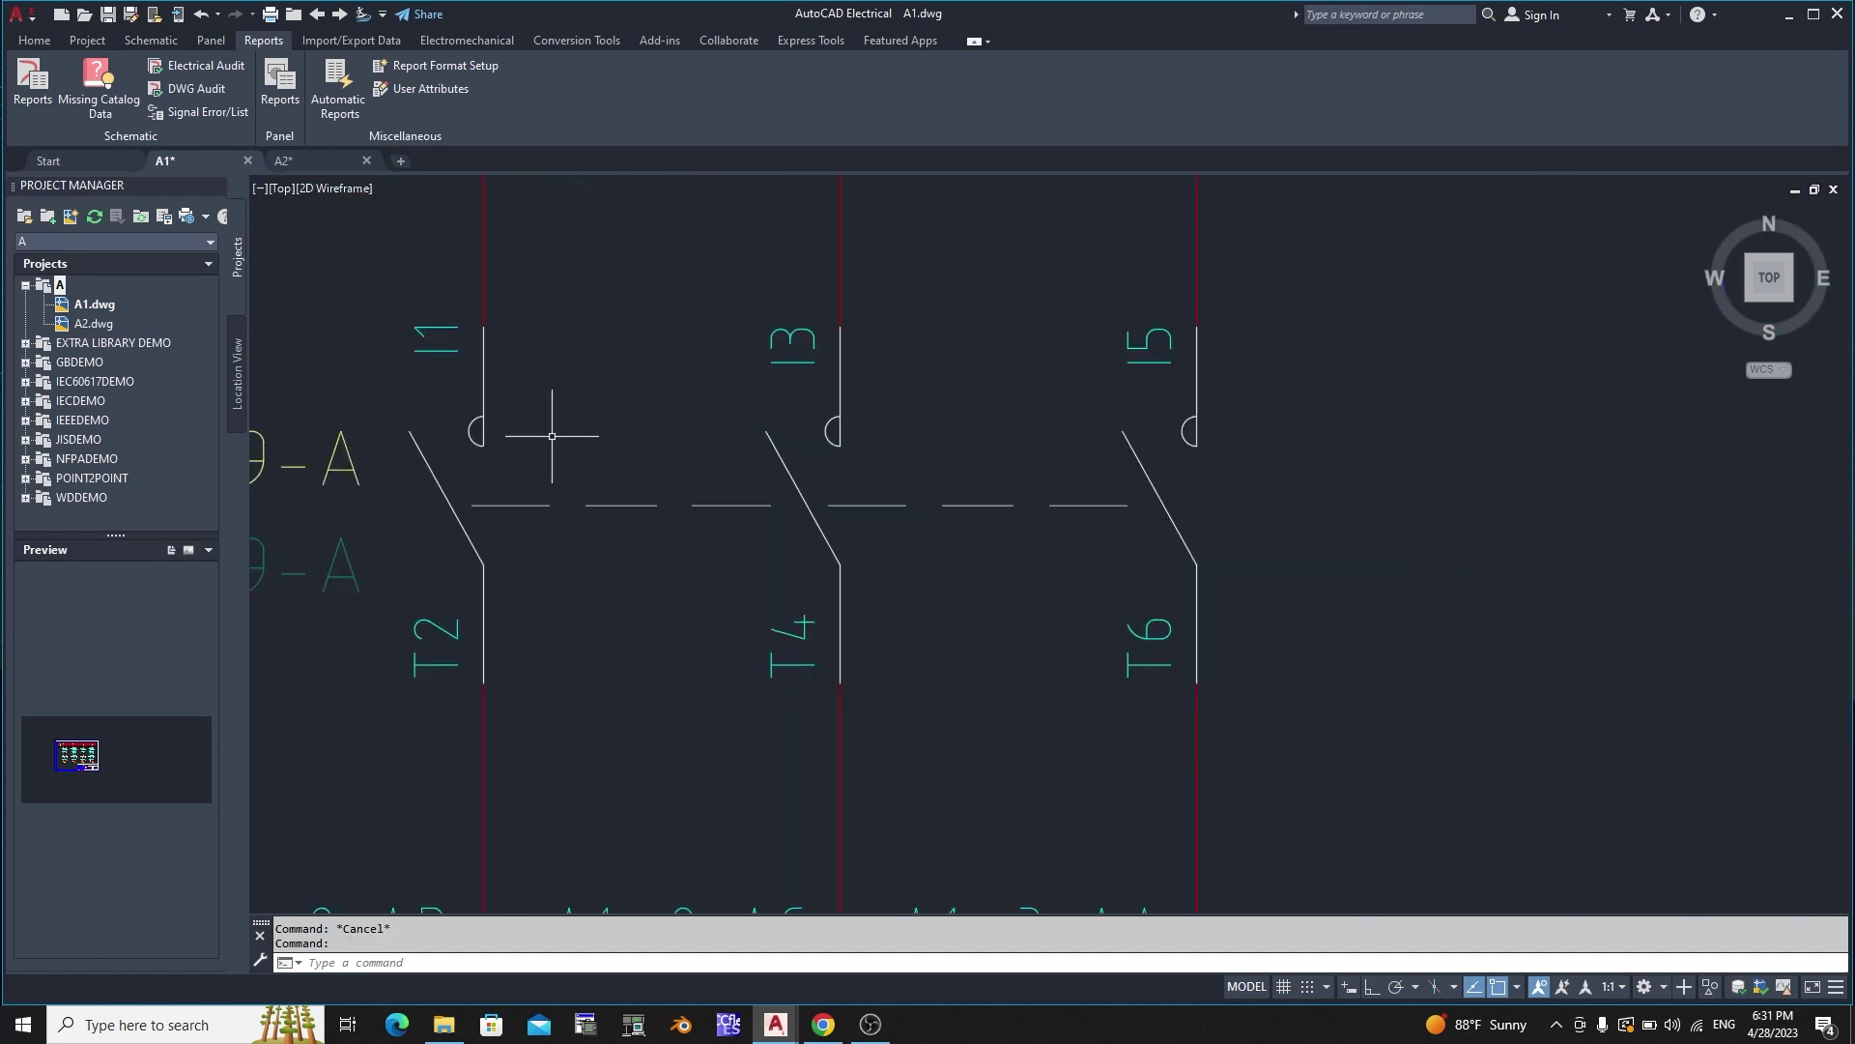
{"action": "scroll", "coordinate": [522, 453], "scroll_direction": "down", "scroll_amount": 4}
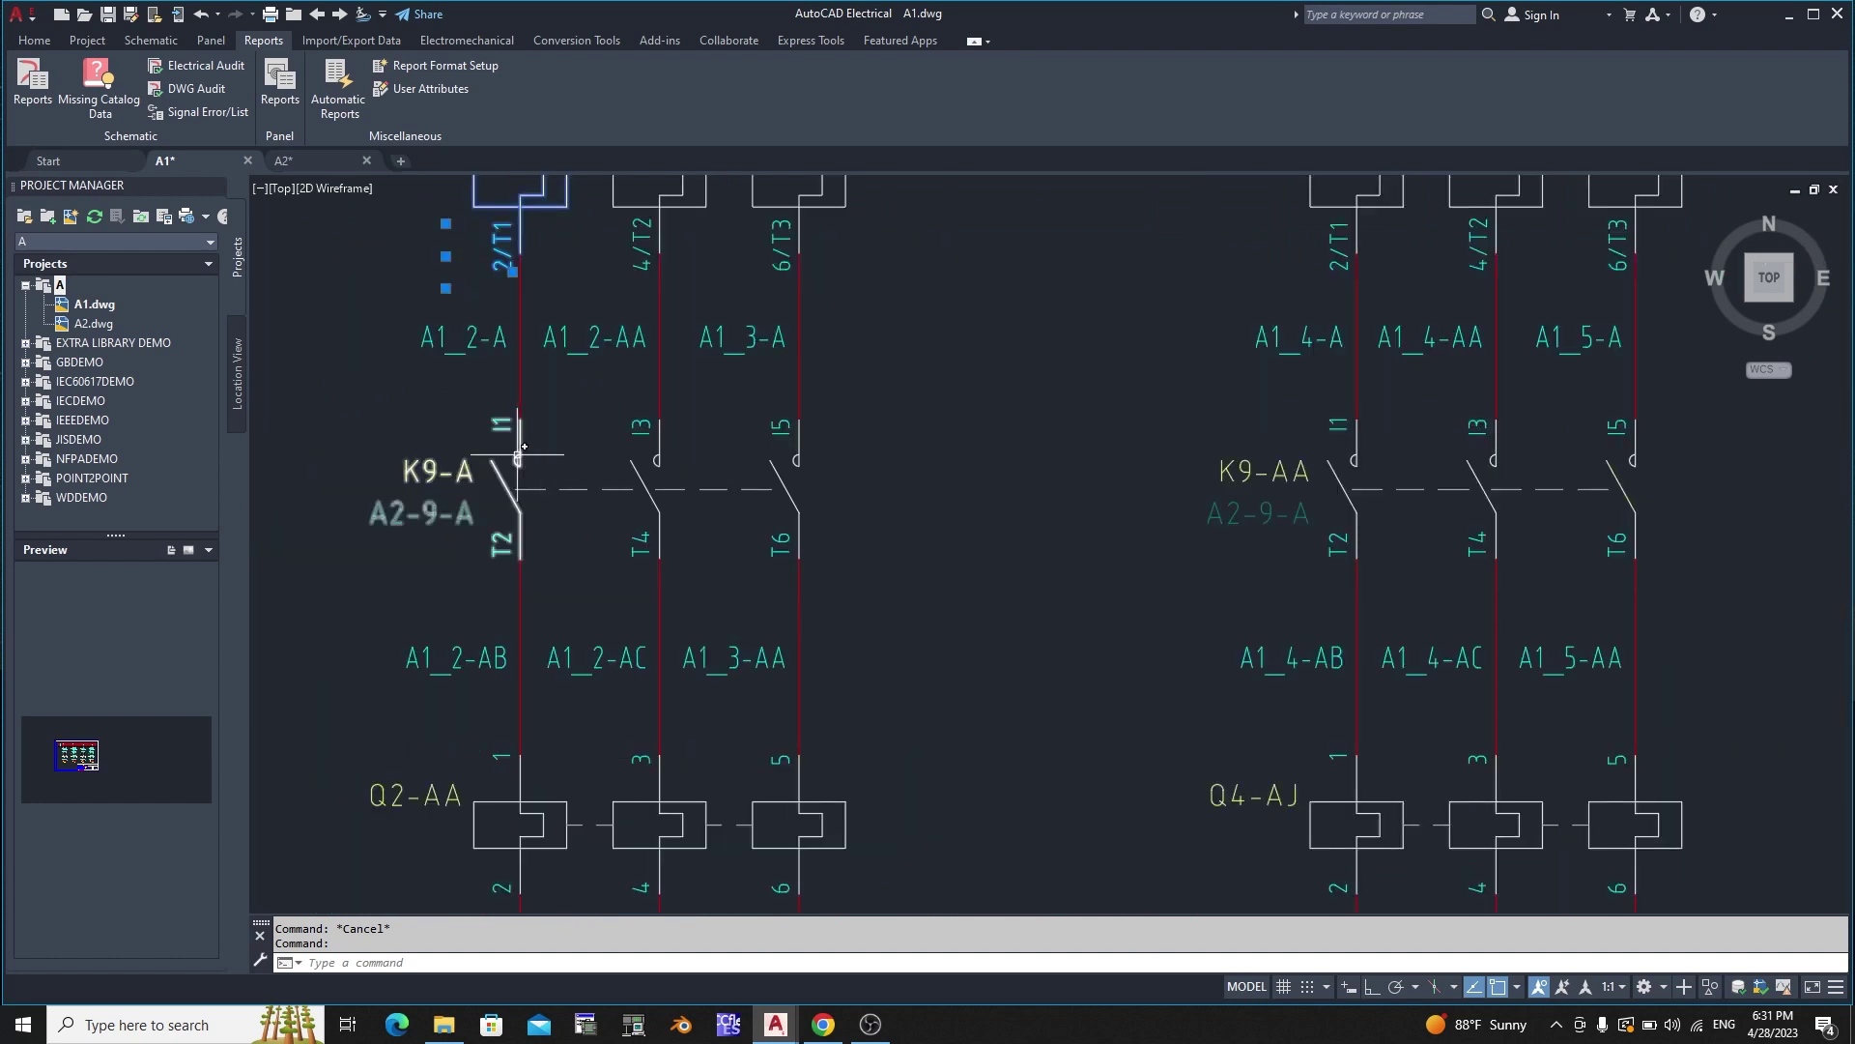
{"action": "left_click", "coordinate": [520, 446]}
{"action": "scroll", "coordinate": [516, 437], "scroll_direction": "up", "scroll_amount": 4}
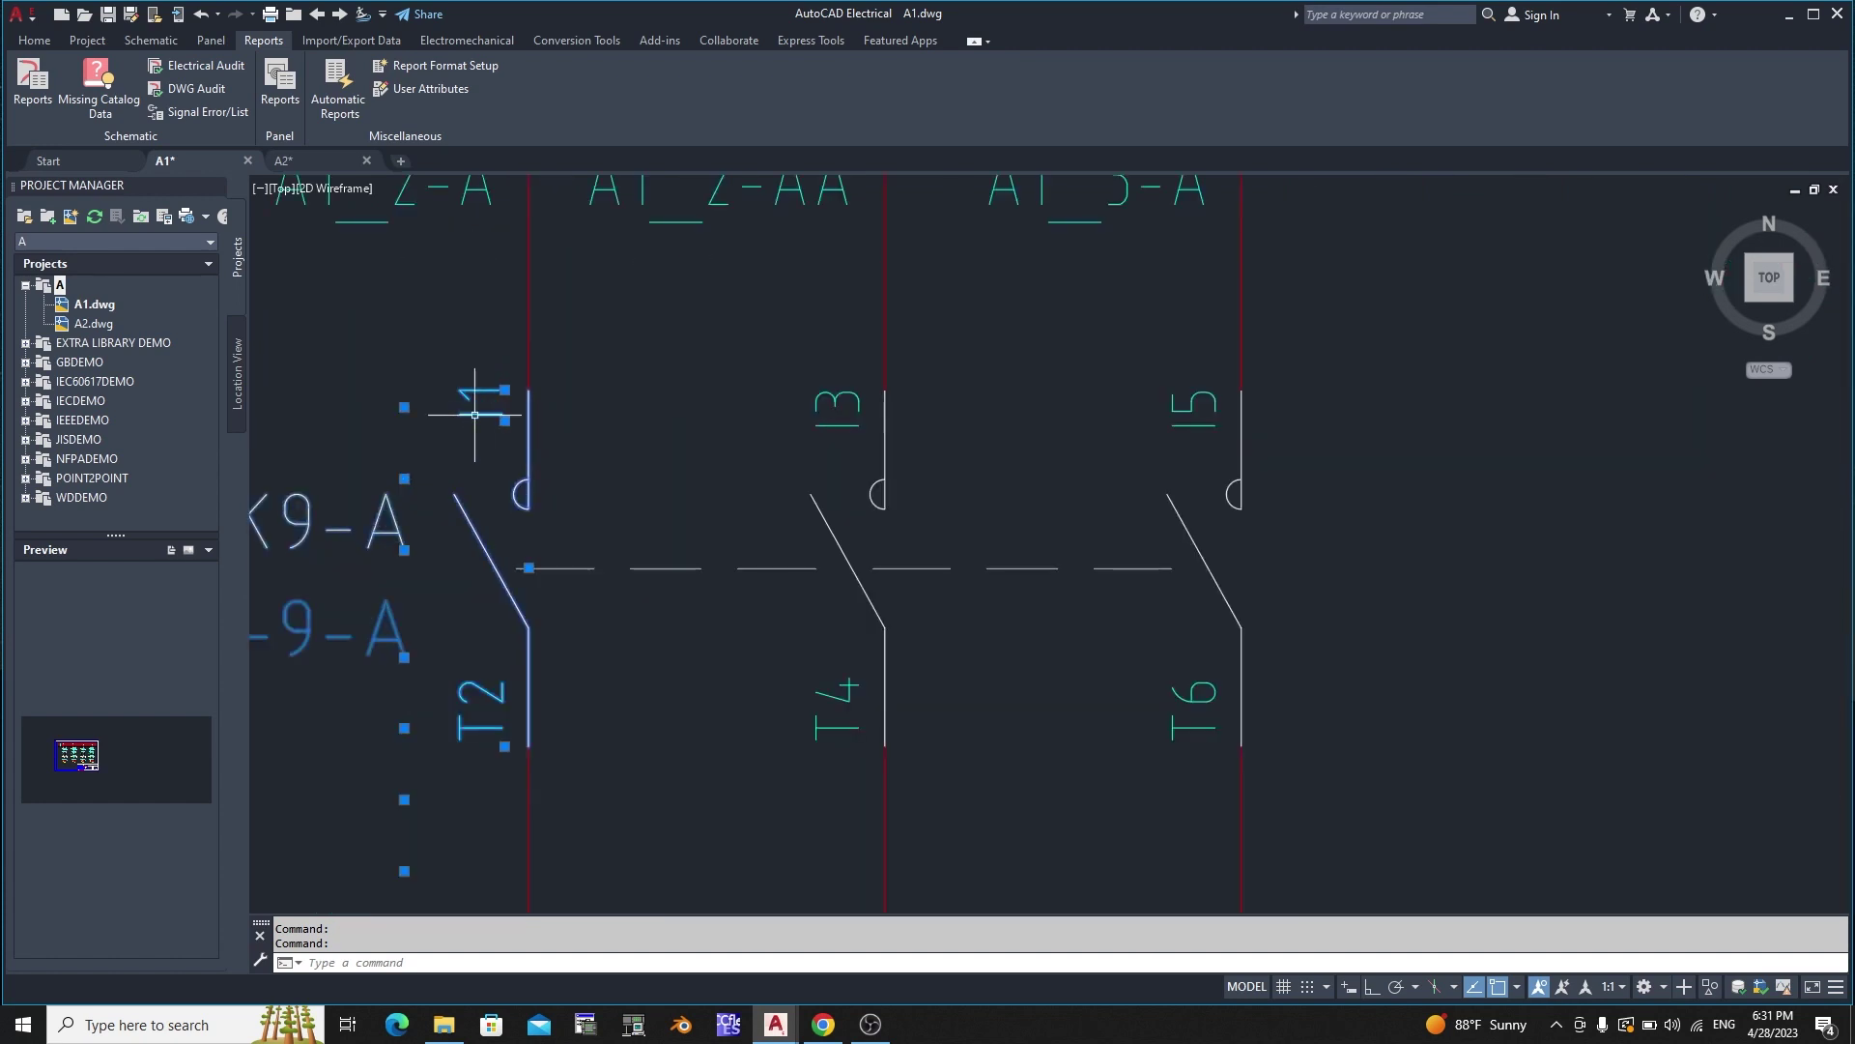
{"action": "scroll", "coordinate": [478, 415], "scroll_direction": "down", "scroll_amount": 2}
{"action": "scroll", "coordinate": [498, 406], "scroll_direction": "down", "scroll_amount": 3}
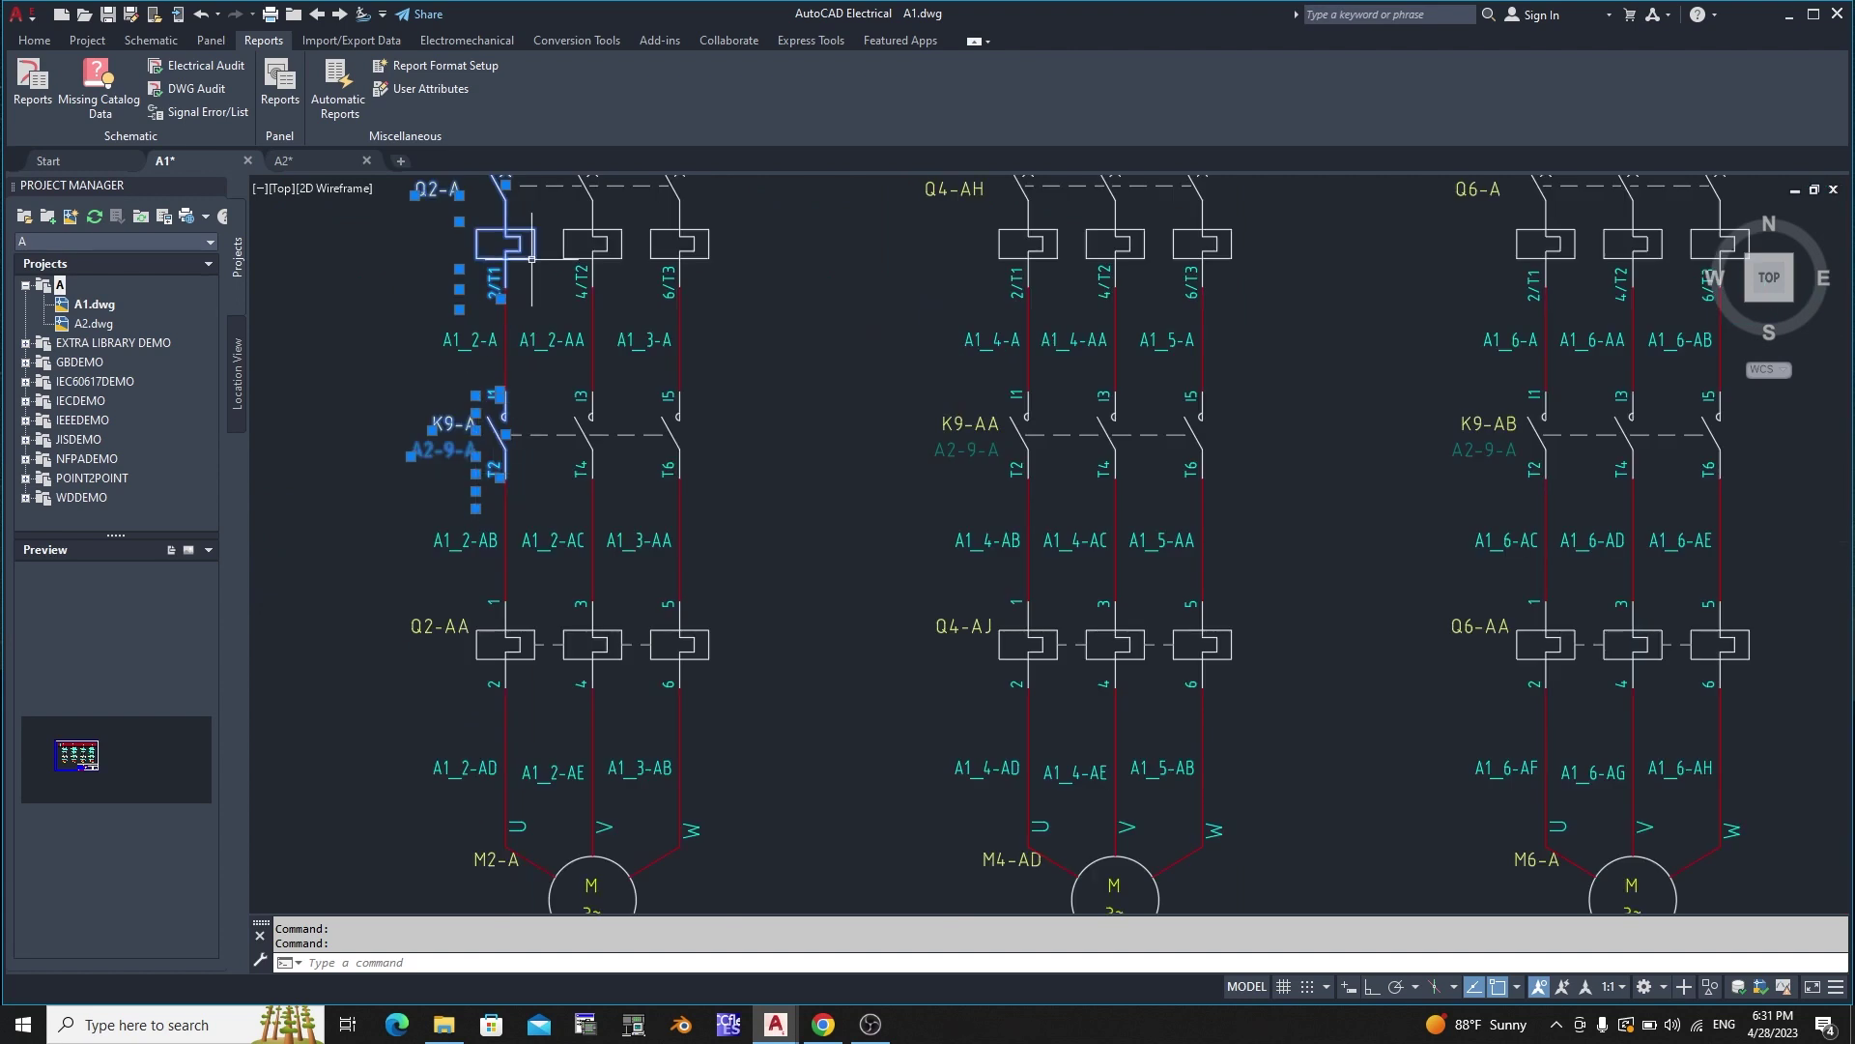
{"action": "scroll", "coordinate": [521, 294], "scroll_direction": "up", "scroll_amount": 4}
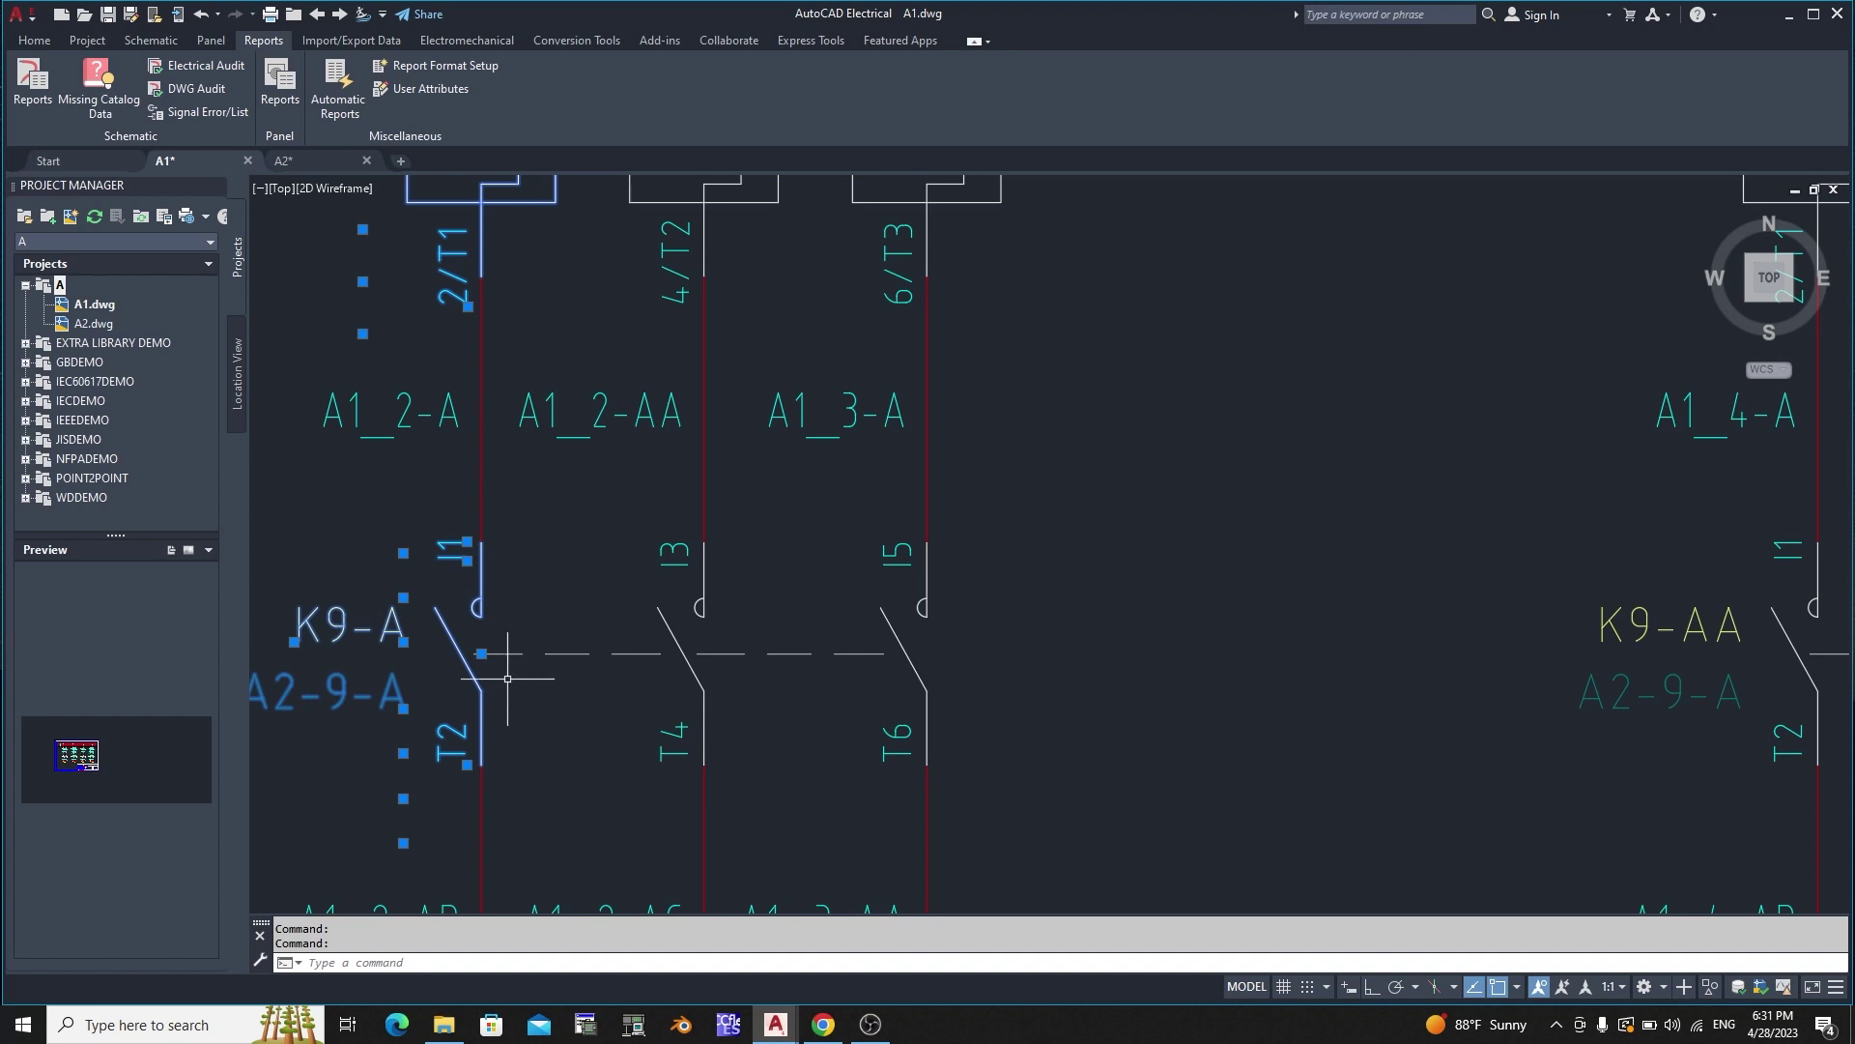
{"action": "scroll", "coordinate": [488, 658], "scroll_direction": "down", "scroll_amount": 2}
{"action": "scroll", "coordinate": [580, 532], "scroll_direction": "down", "scroll_amount": 3}
{"action": "scroll", "coordinate": [618, 583], "scroll_direction": "up", "scroll_amount": 1}
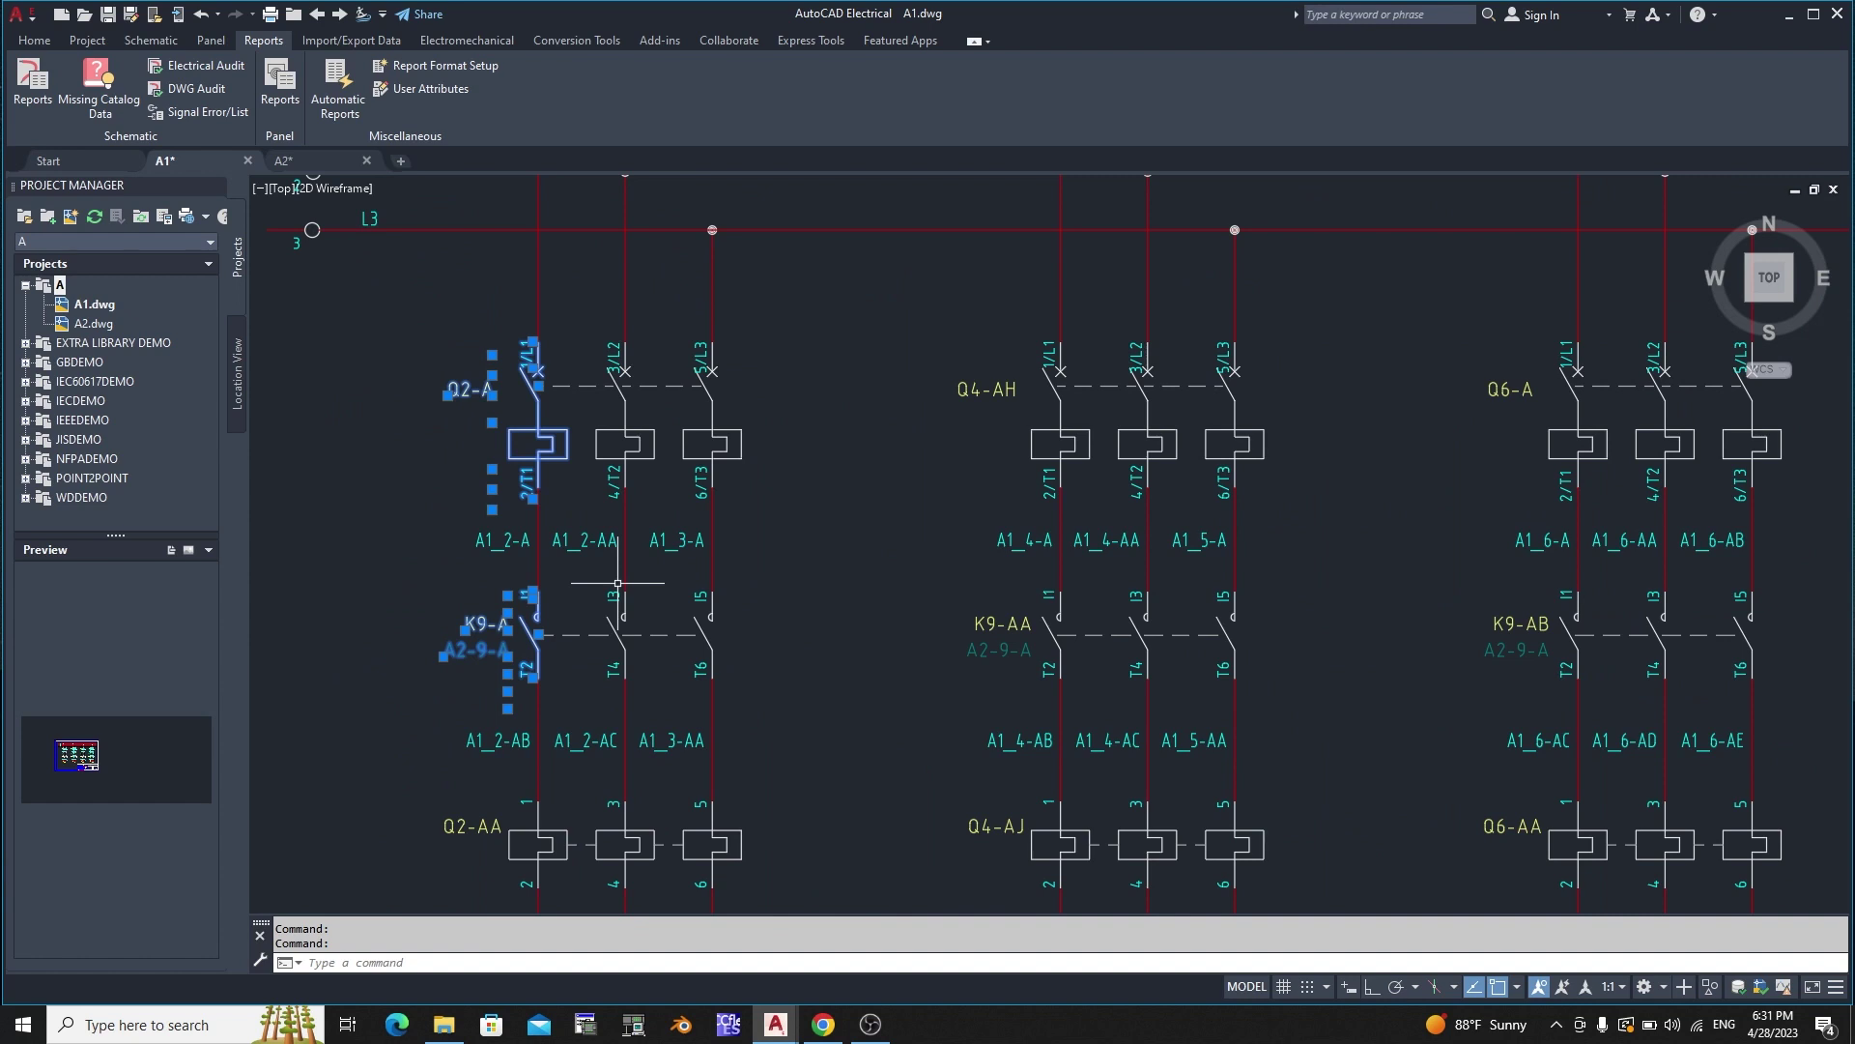
{"action": "key", "text": "Escape"}
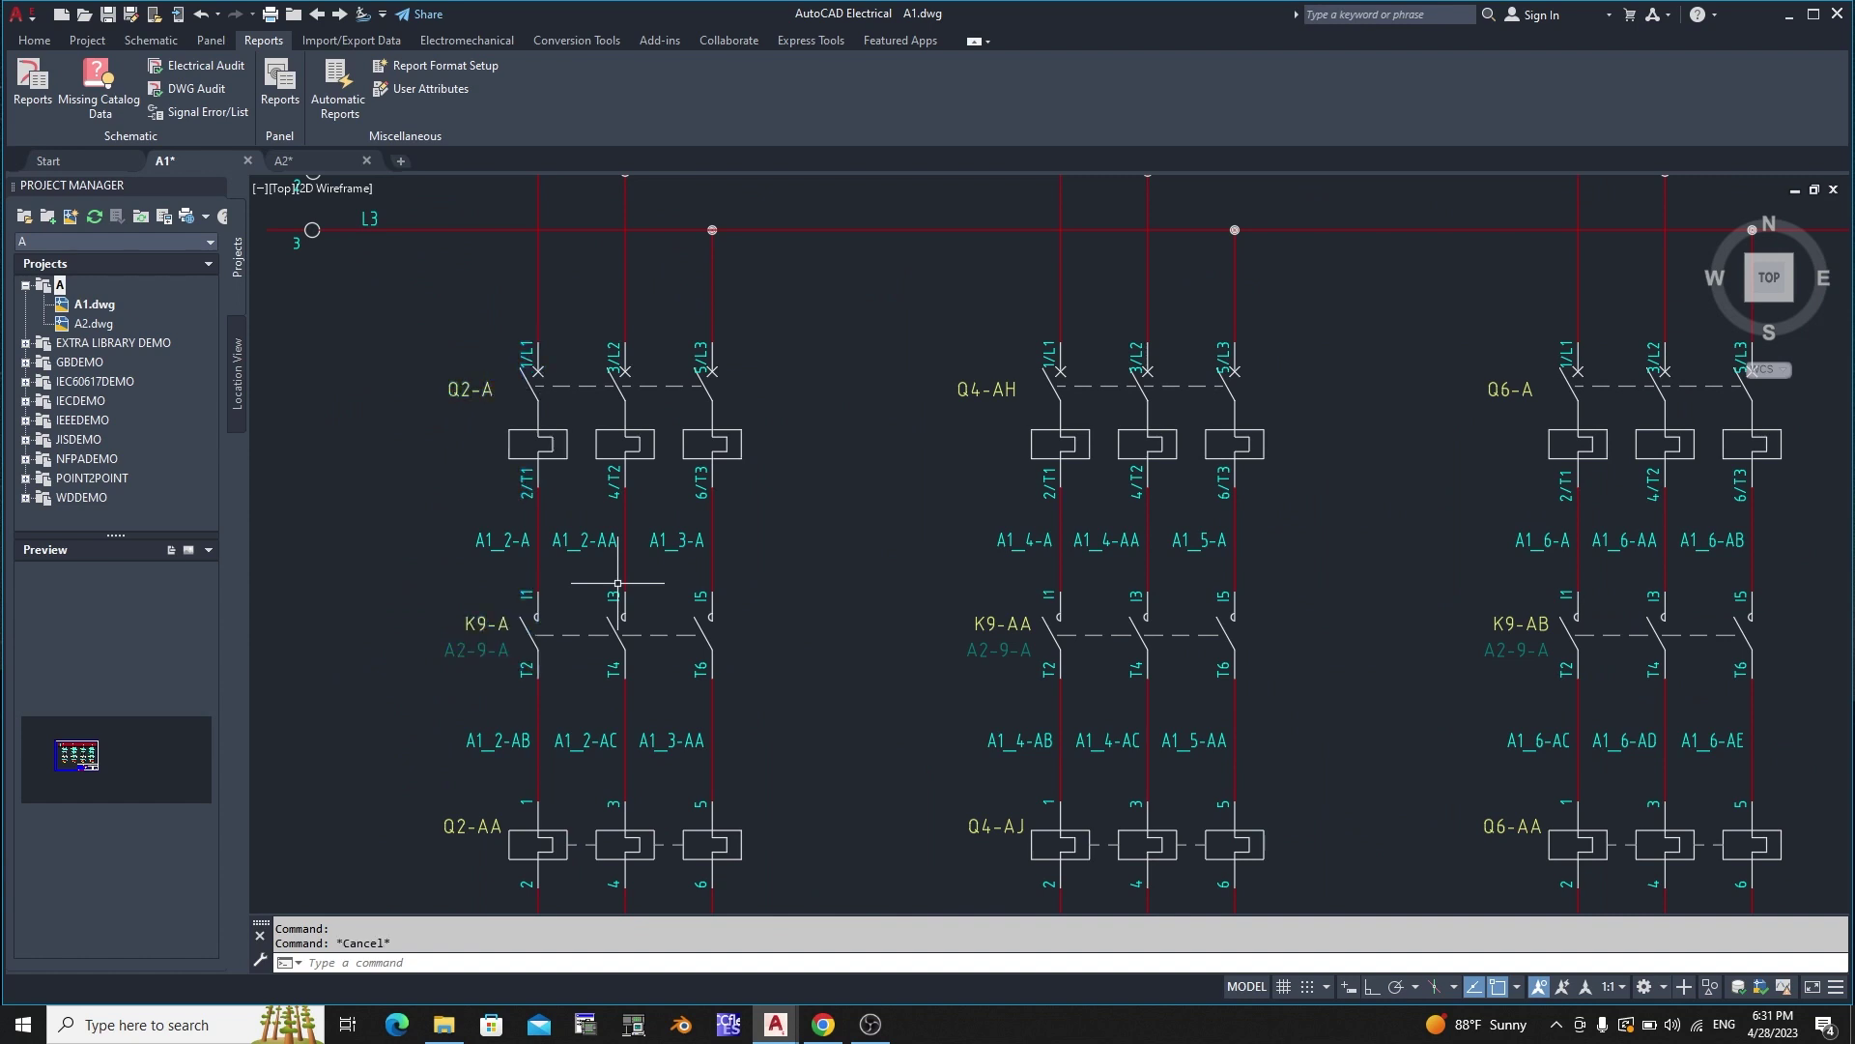
{"action": "scroll", "coordinate": [619, 541], "scroll_direction": "down", "scroll_amount": 6}
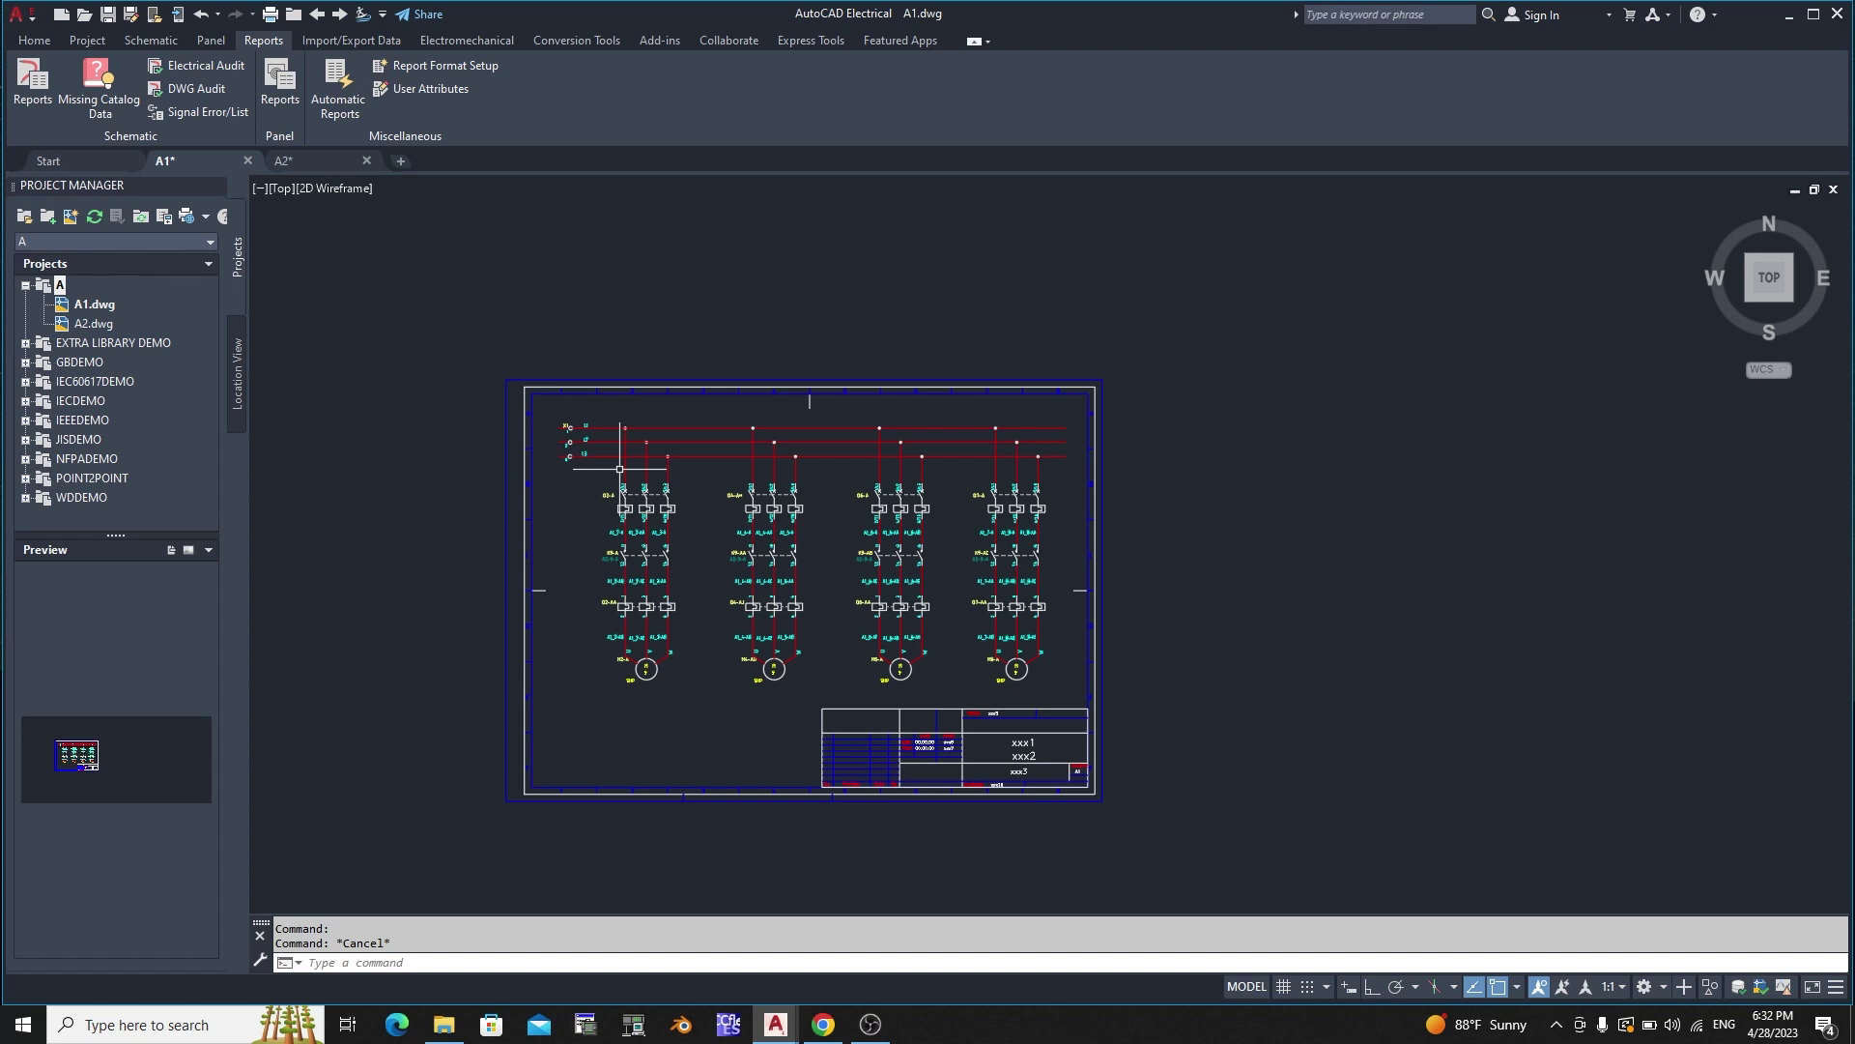
{"action": "scroll", "coordinate": [620, 468], "scroll_direction": "up", "scroll_amount": 2}
{"action": "scroll", "coordinate": [724, 490], "scroll_direction": "up", "scroll_amount": 2}
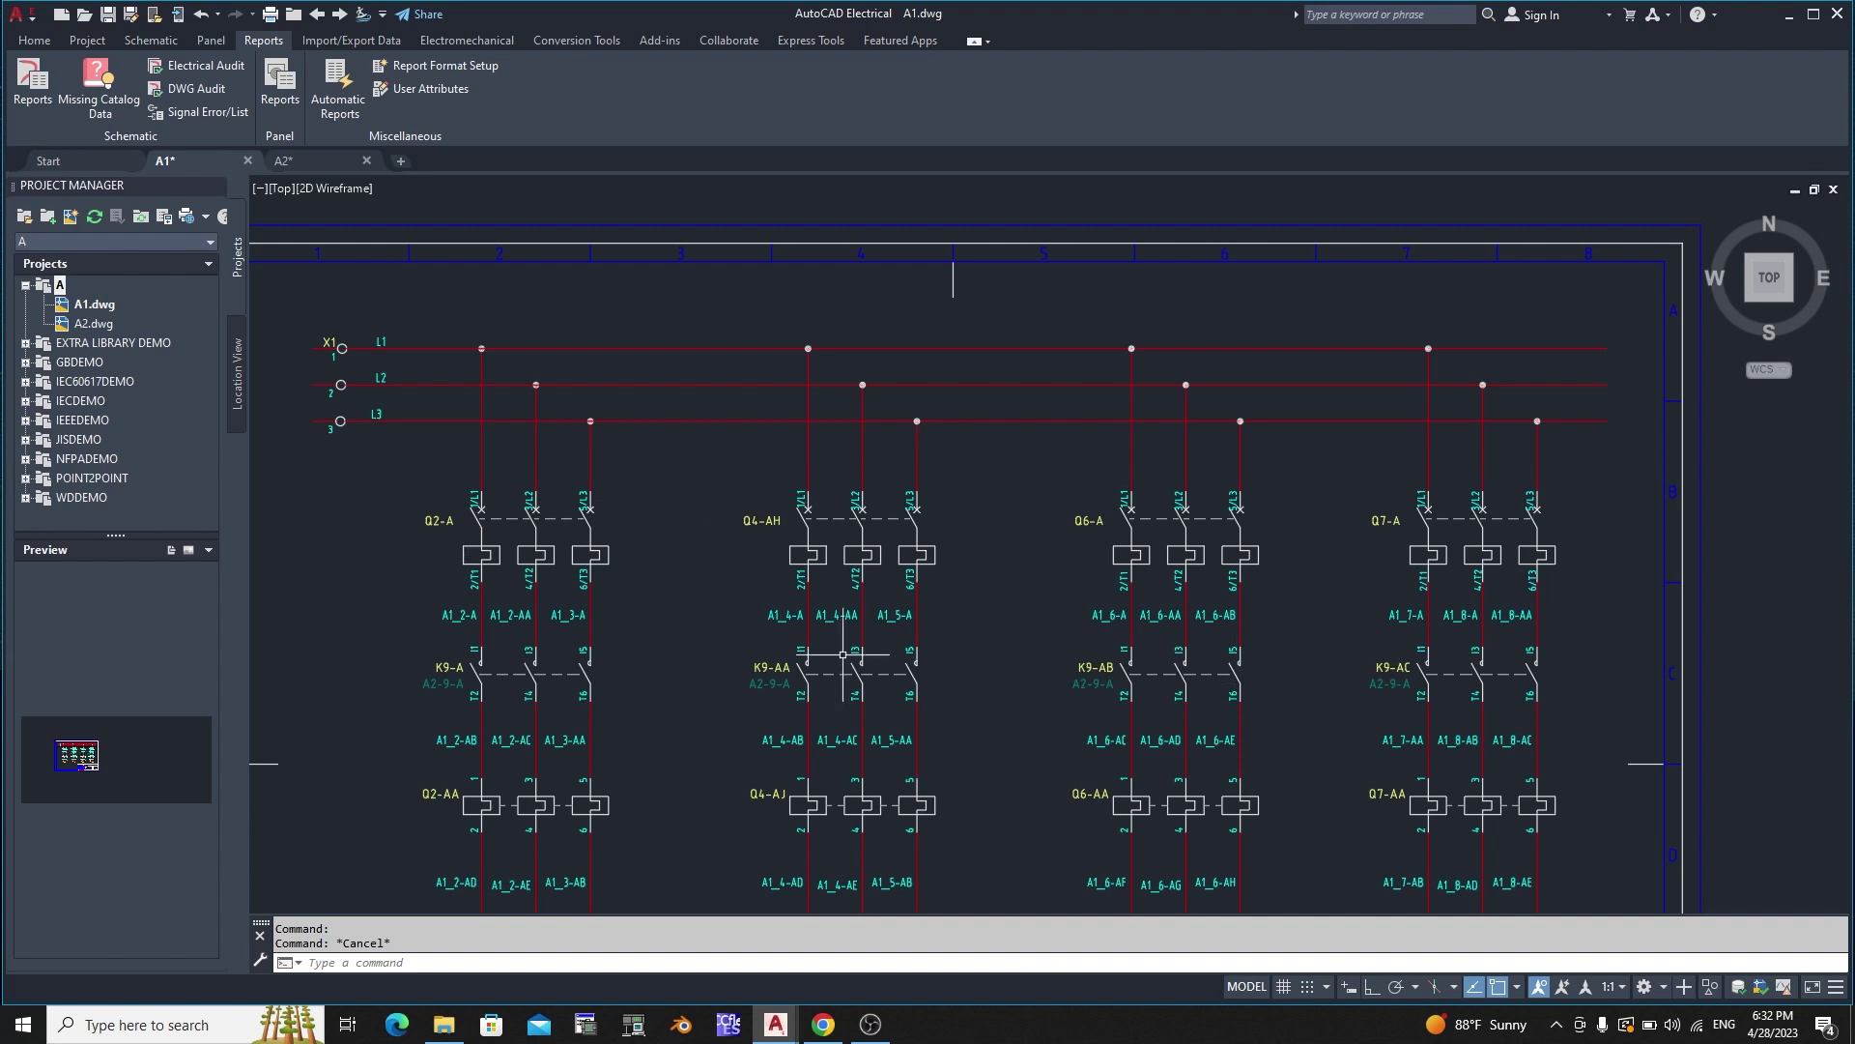
{"action": "scroll", "coordinate": [842, 654], "scroll_direction": "down", "scroll_amount": 6}
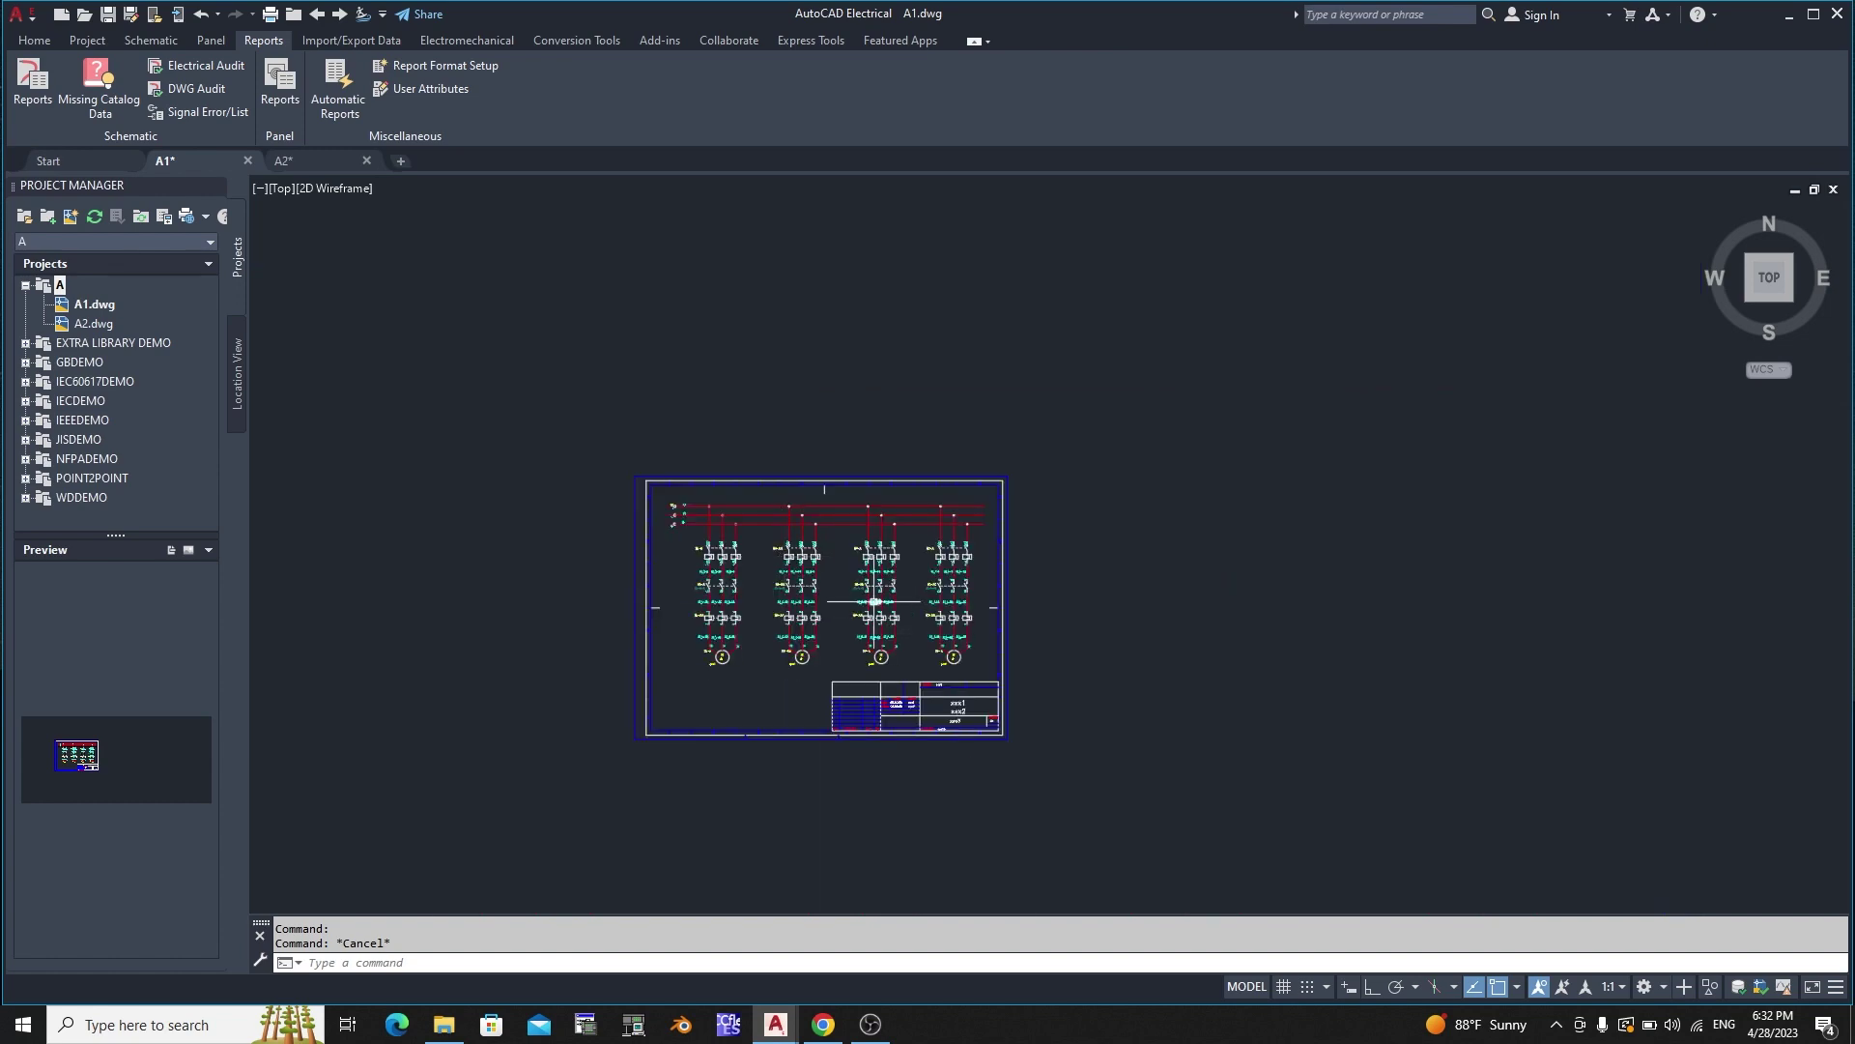
{"action": "scroll", "coordinate": [871, 600], "scroll_direction": "up", "scroll_amount": 8}
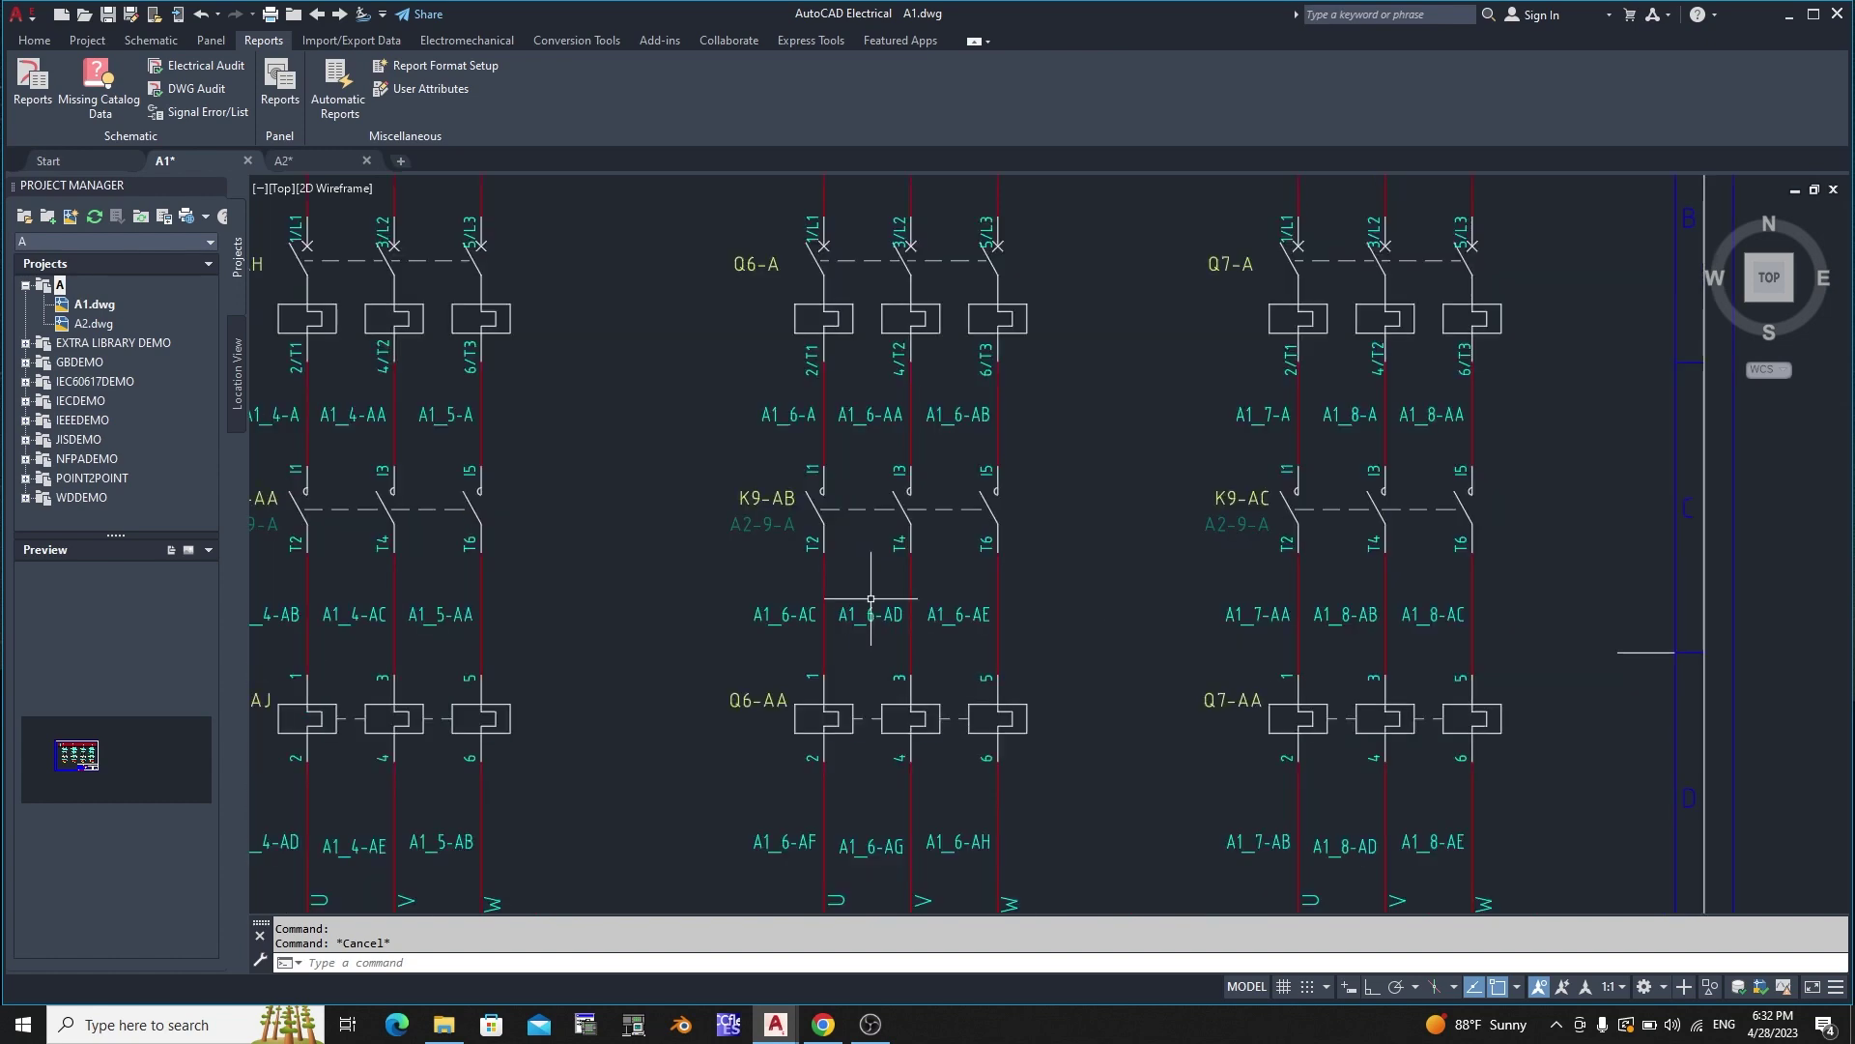
{"action": "scroll", "coordinate": [1126, 611], "scroll_direction": "down", "scroll_amount": 4}
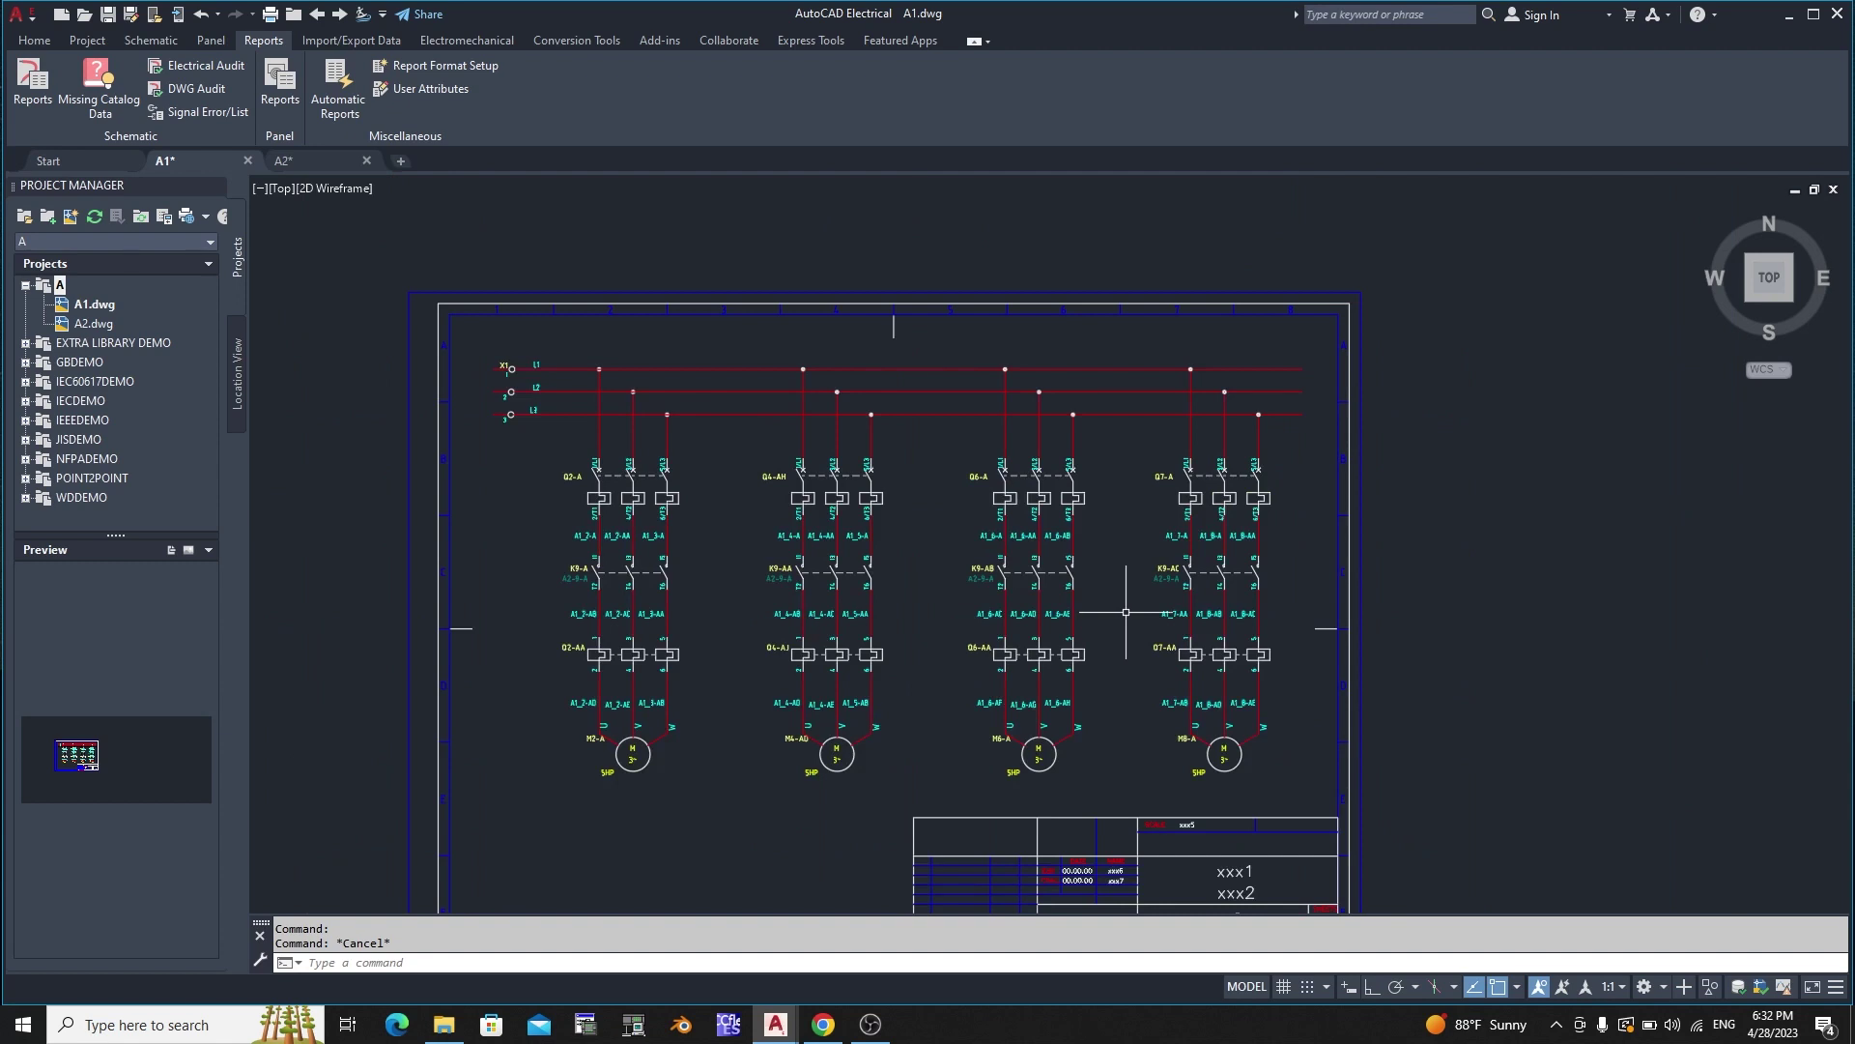
{"action": "scroll", "coordinate": [582, 487], "scroll_direction": "up", "scroll_amount": 4}
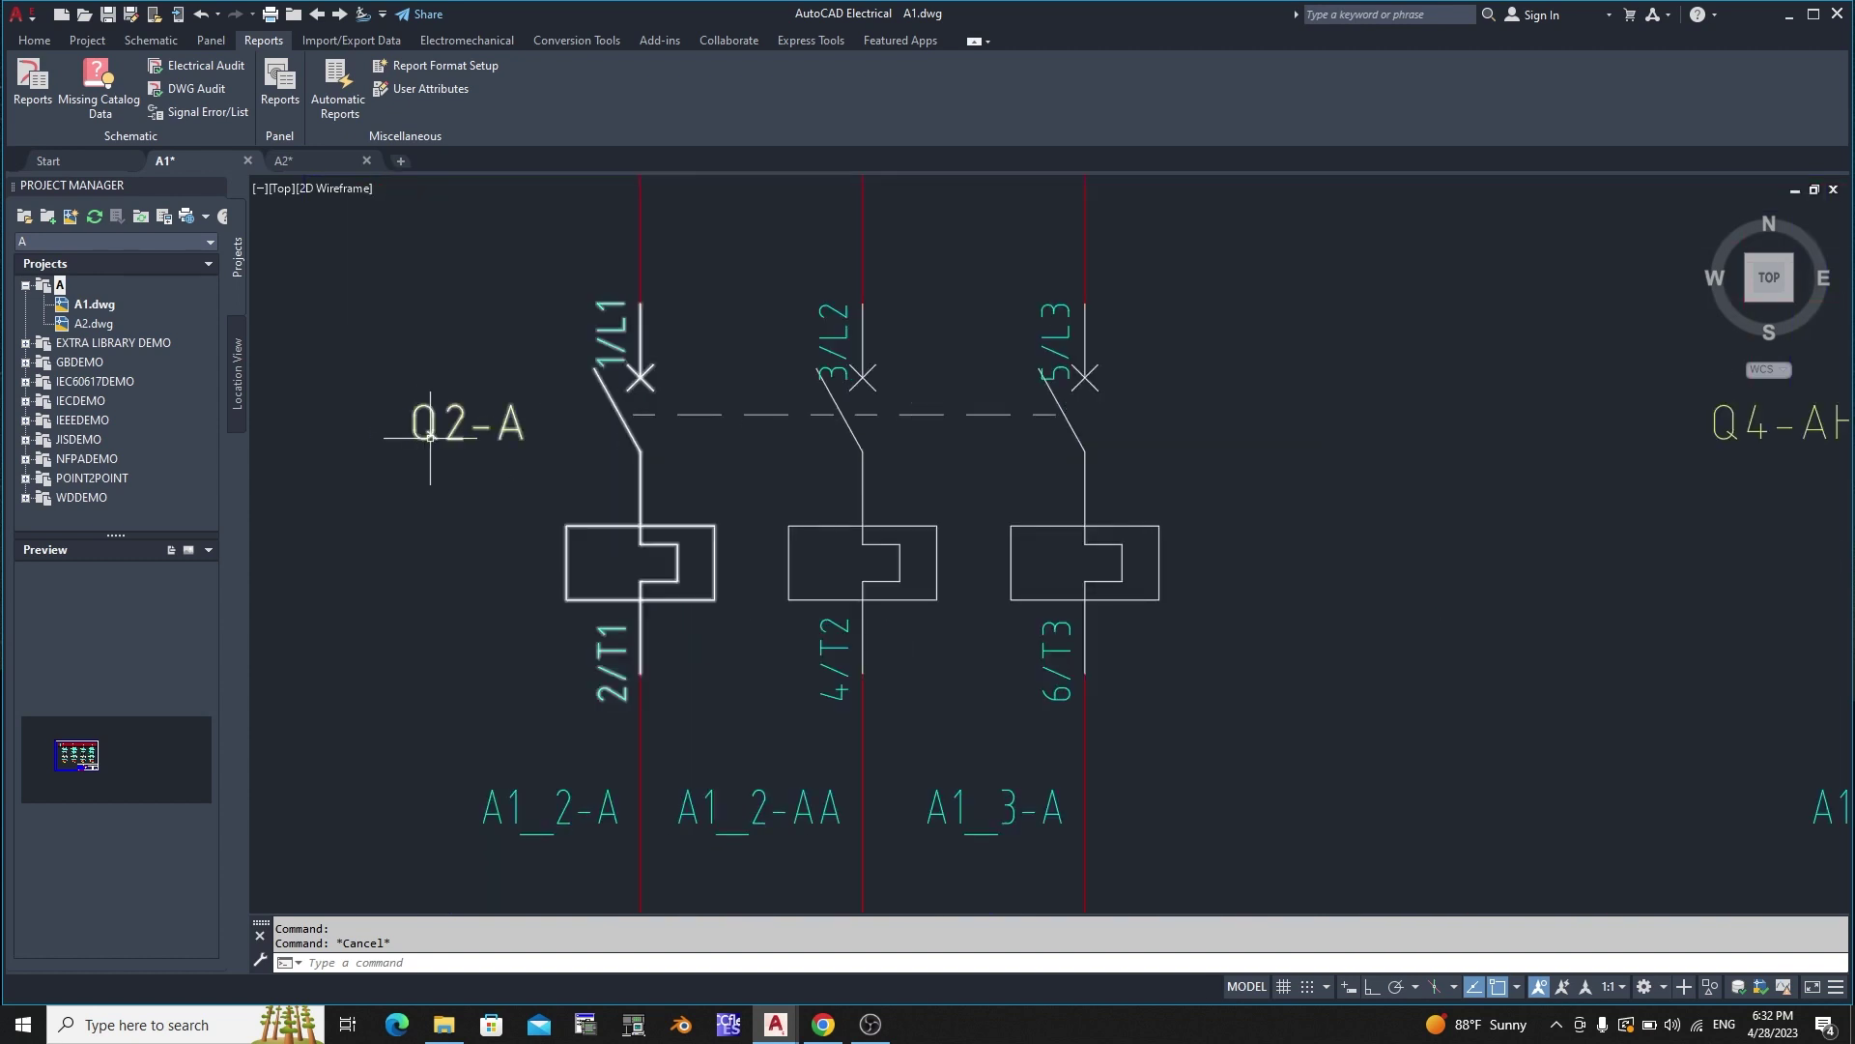
{"action": "scroll", "coordinate": [582, 411], "scroll_direction": "down", "scroll_amount": 2}
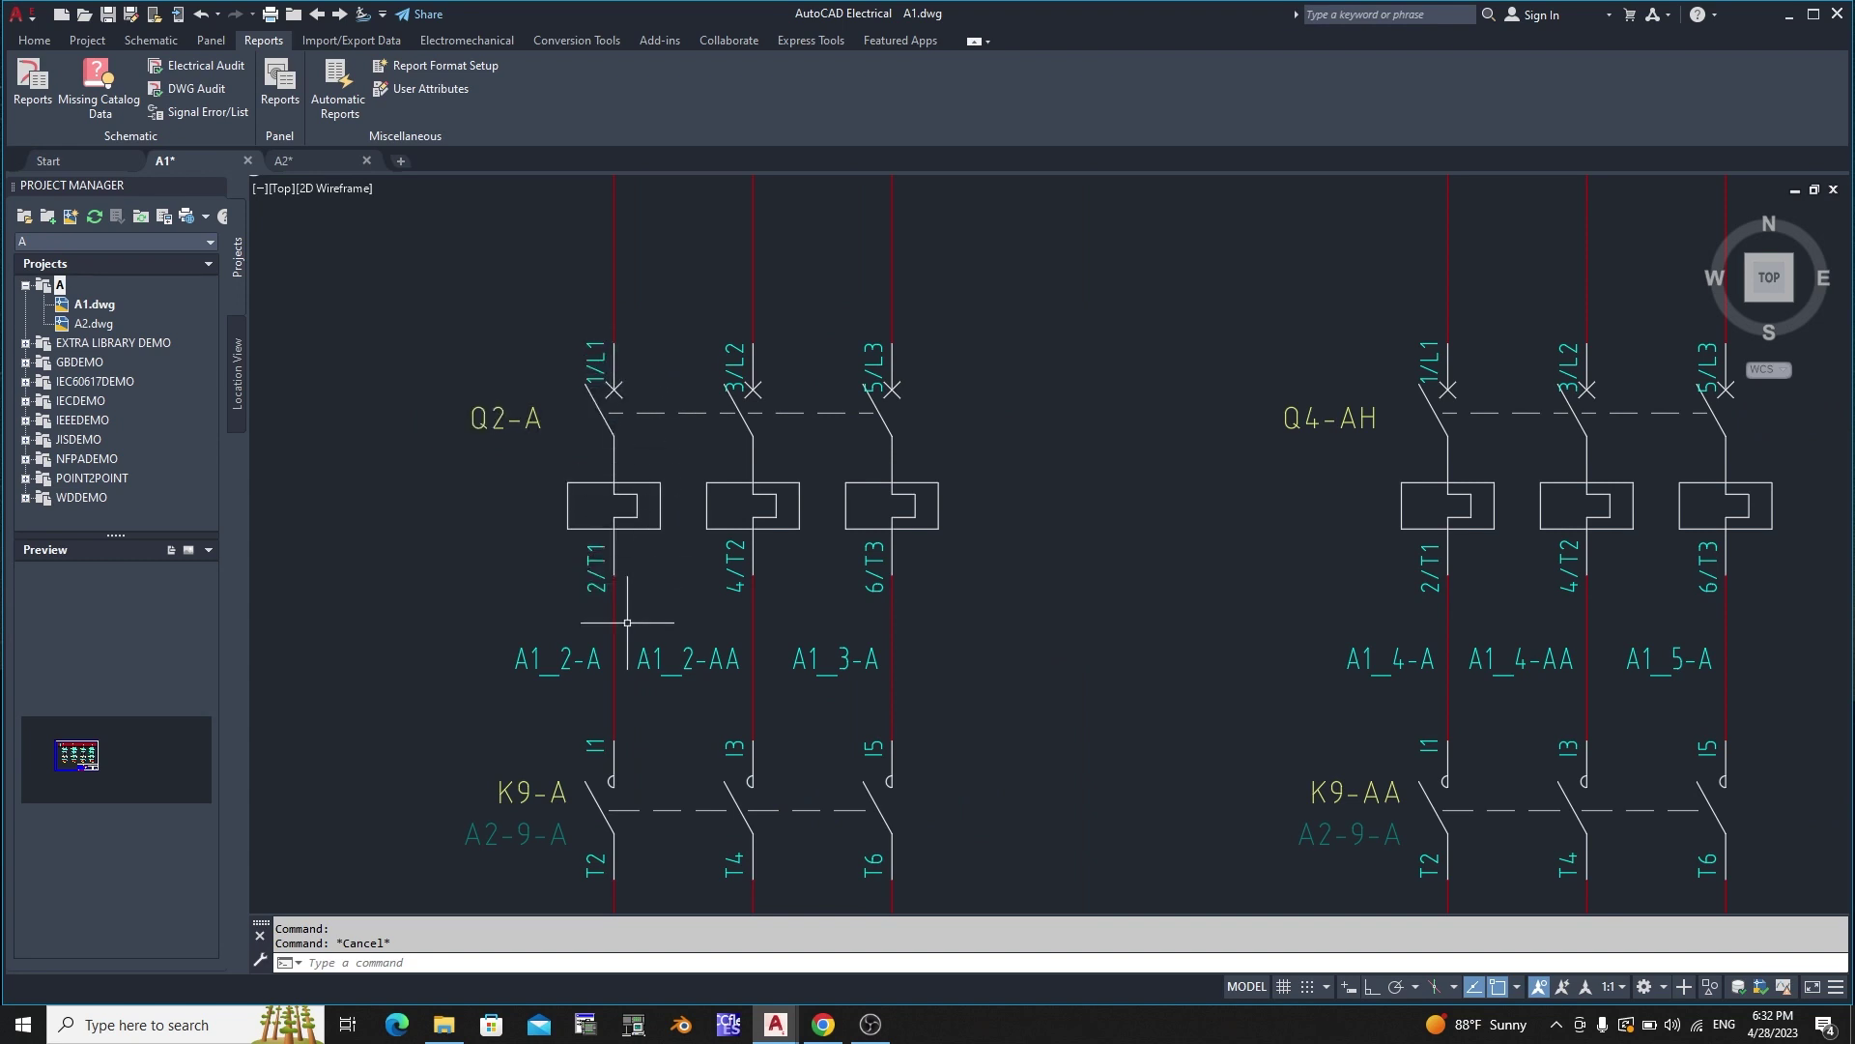
{"action": "scroll", "coordinate": [599, 372], "scroll_direction": "up", "scroll_amount": 4}
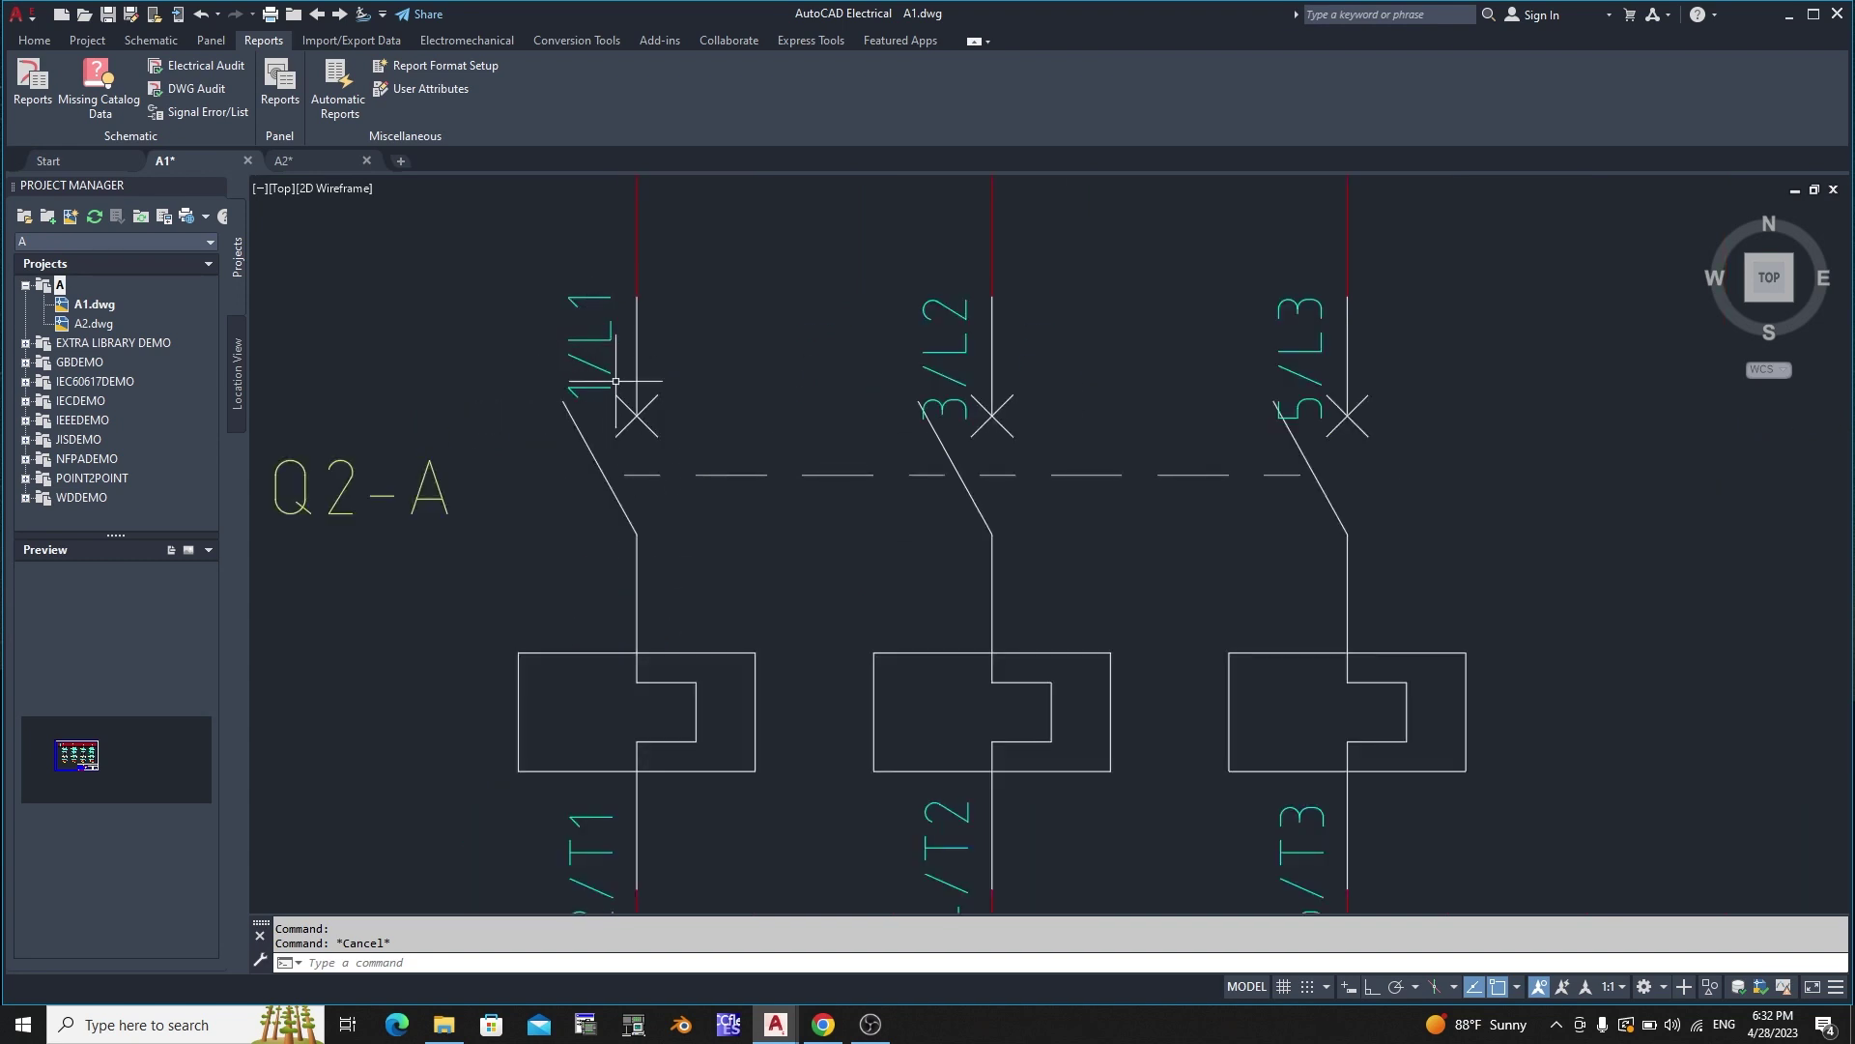
{"action": "scroll", "coordinate": [612, 316], "scroll_direction": "down", "scroll_amount": 2}
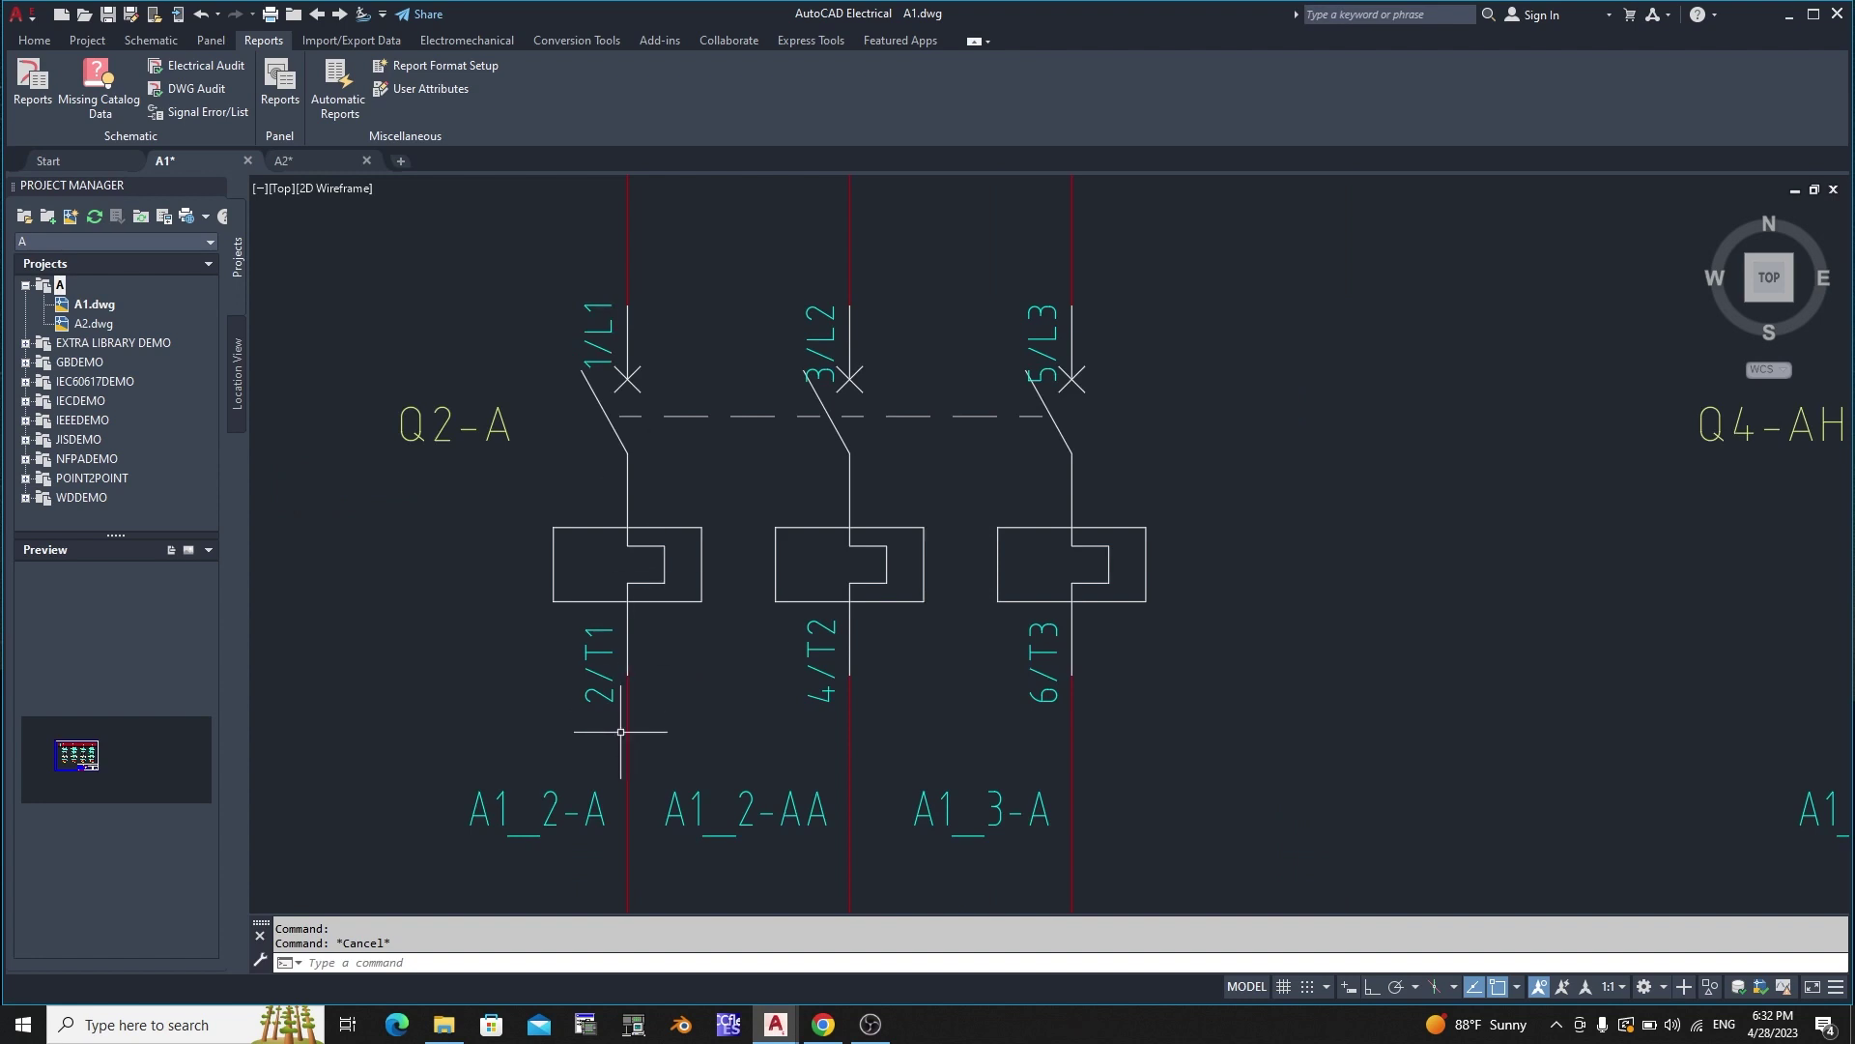
{"action": "scroll", "coordinate": [657, 619], "scroll_direction": "down", "scroll_amount": 3}
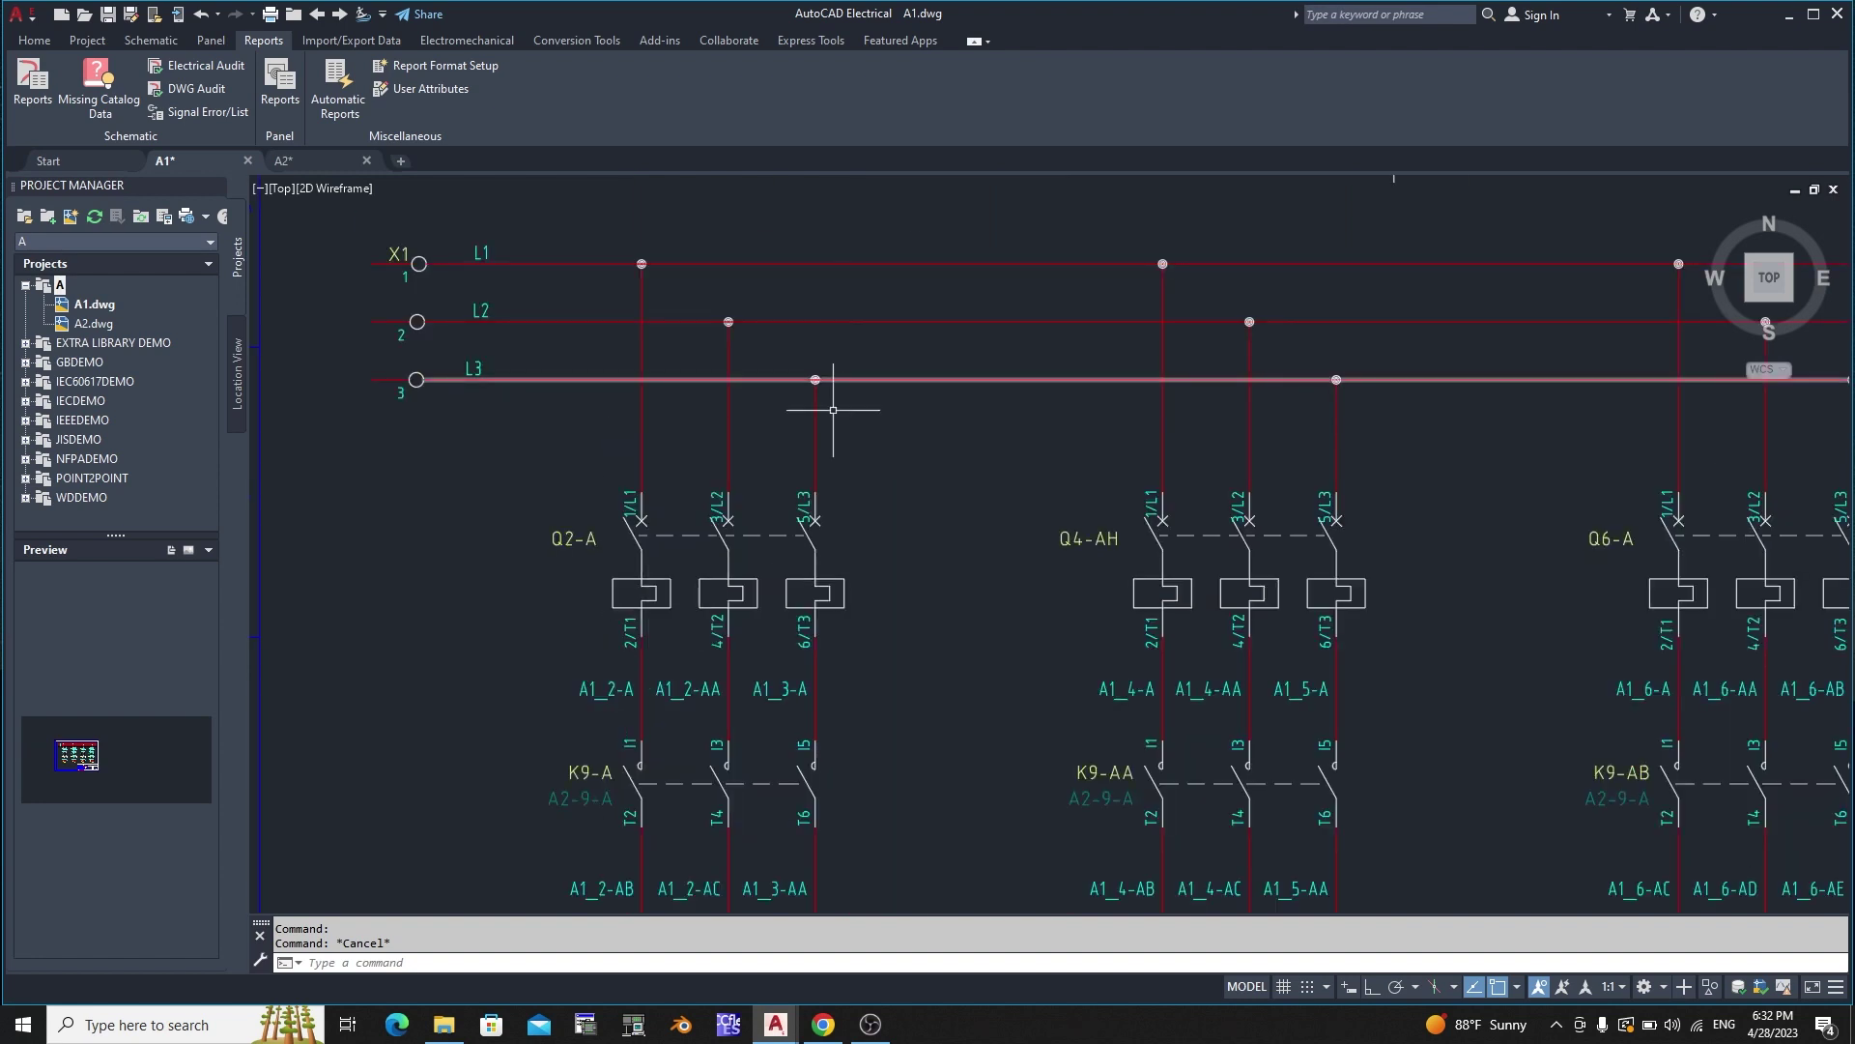
{"action": "scroll", "coordinate": [773, 599], "scroll_direction": "up", "scroll_amount": 1}
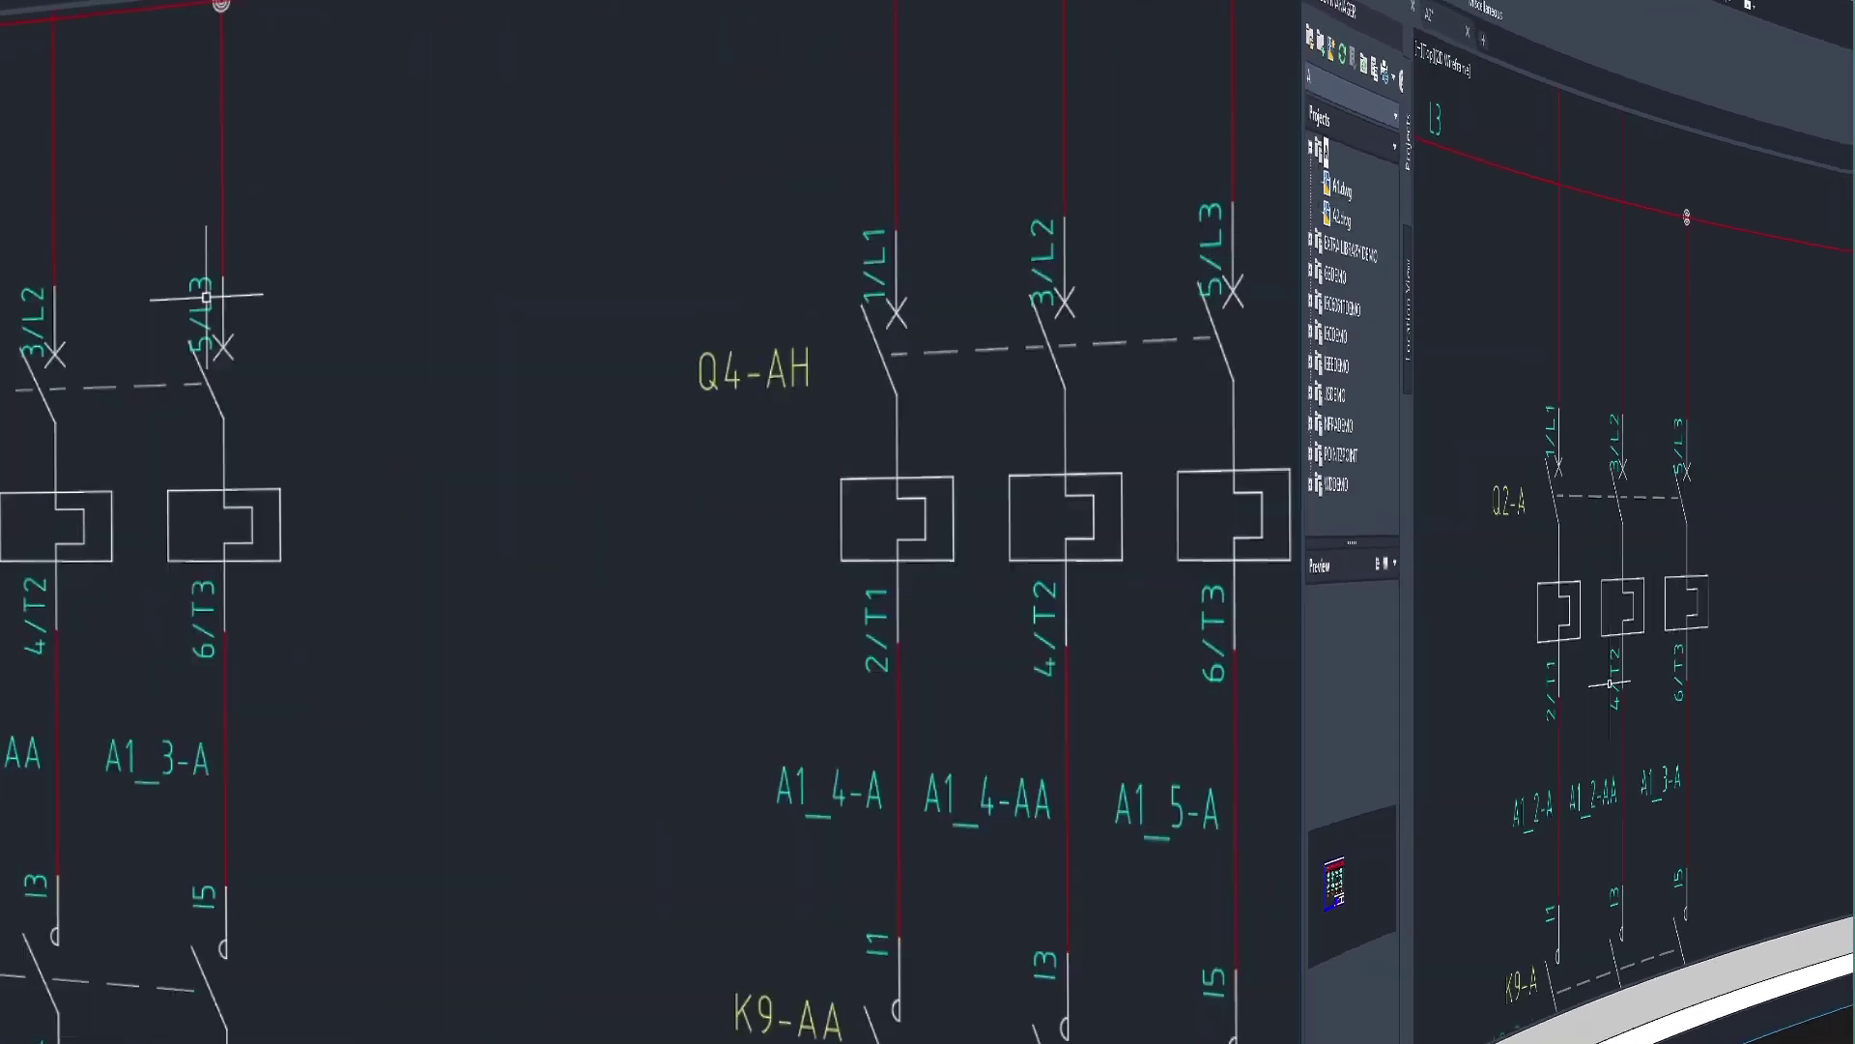
Step: Review the Q2-A breaker's SIEMENS manufacturer and catalog data, then close the dialog unchanged
{"action": "scroll", "coordinate": [1102, 380], "scroll_direction": "down", "scroll_amount": 5}
{"action": "scroll", "coordinate": [397, 314], "scroll_direction": "up", "scroll_amount": 7}
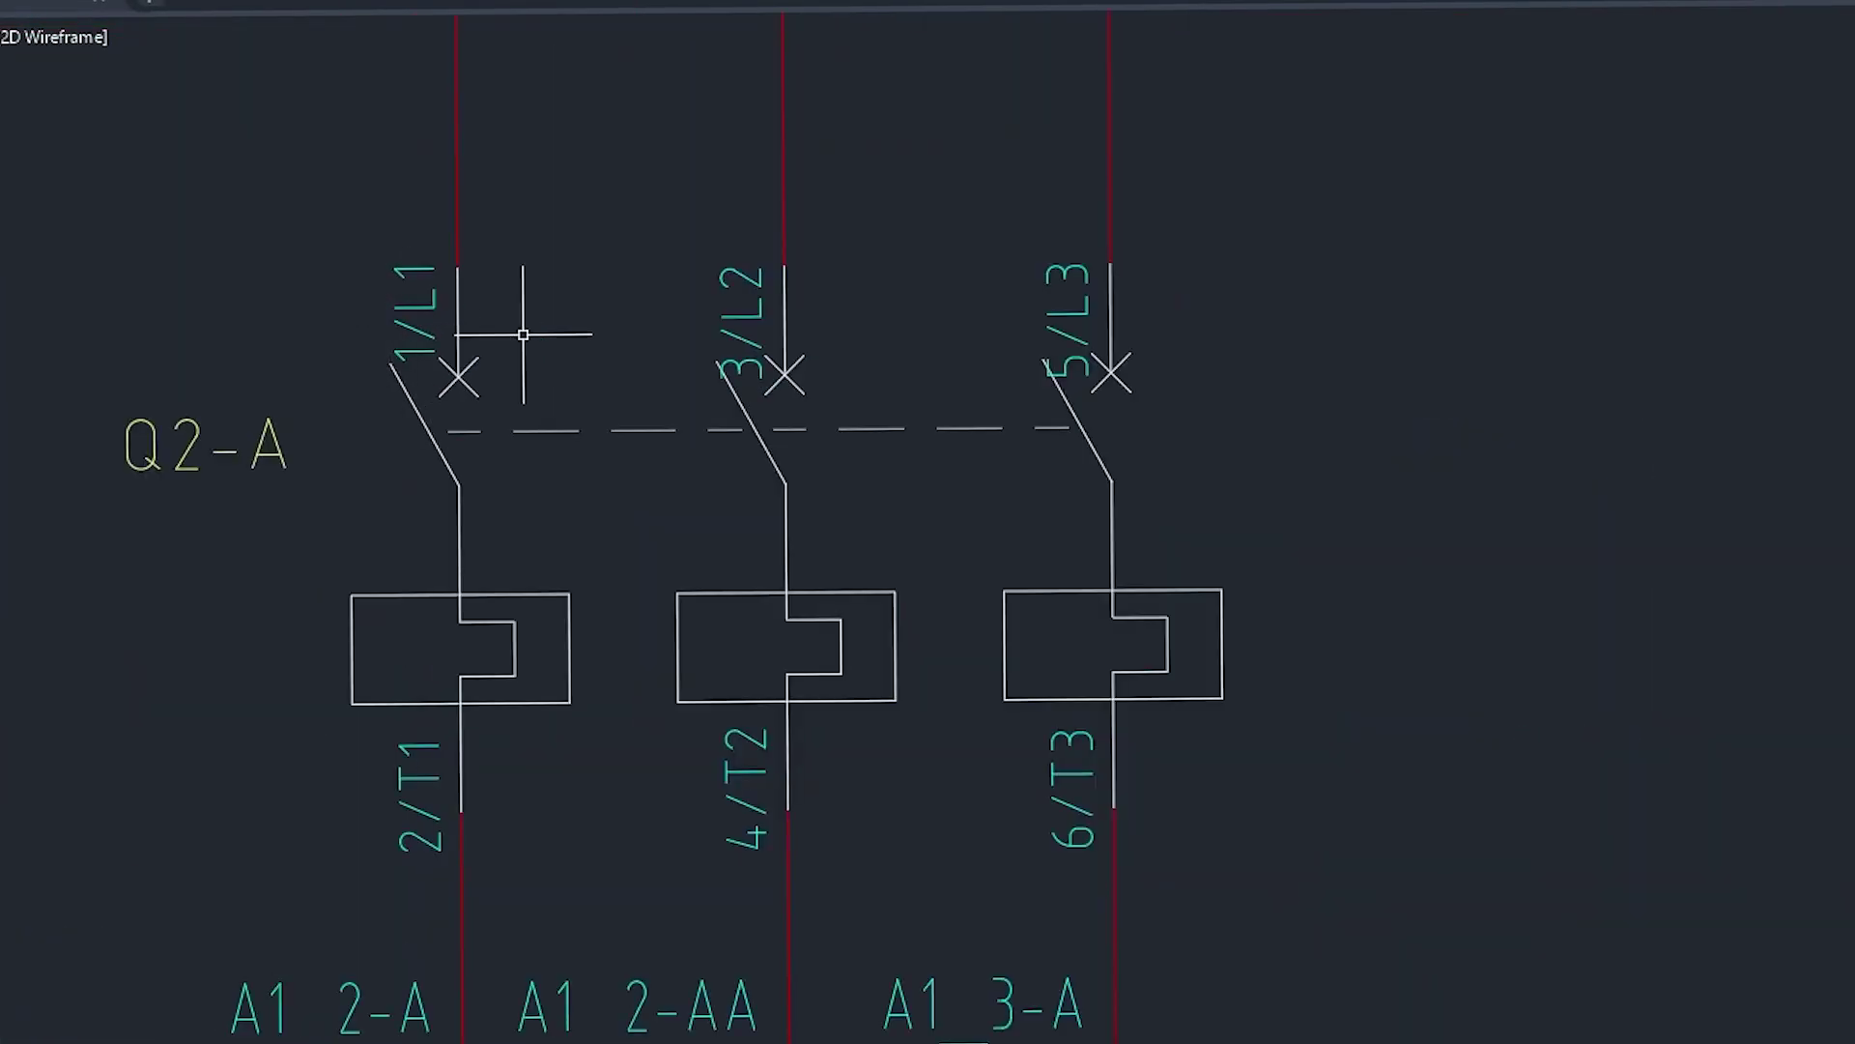
{"action": "left_click", "coordinate": [459, 298]}
{"action": "right_click", "coordinate": [468, 294]}
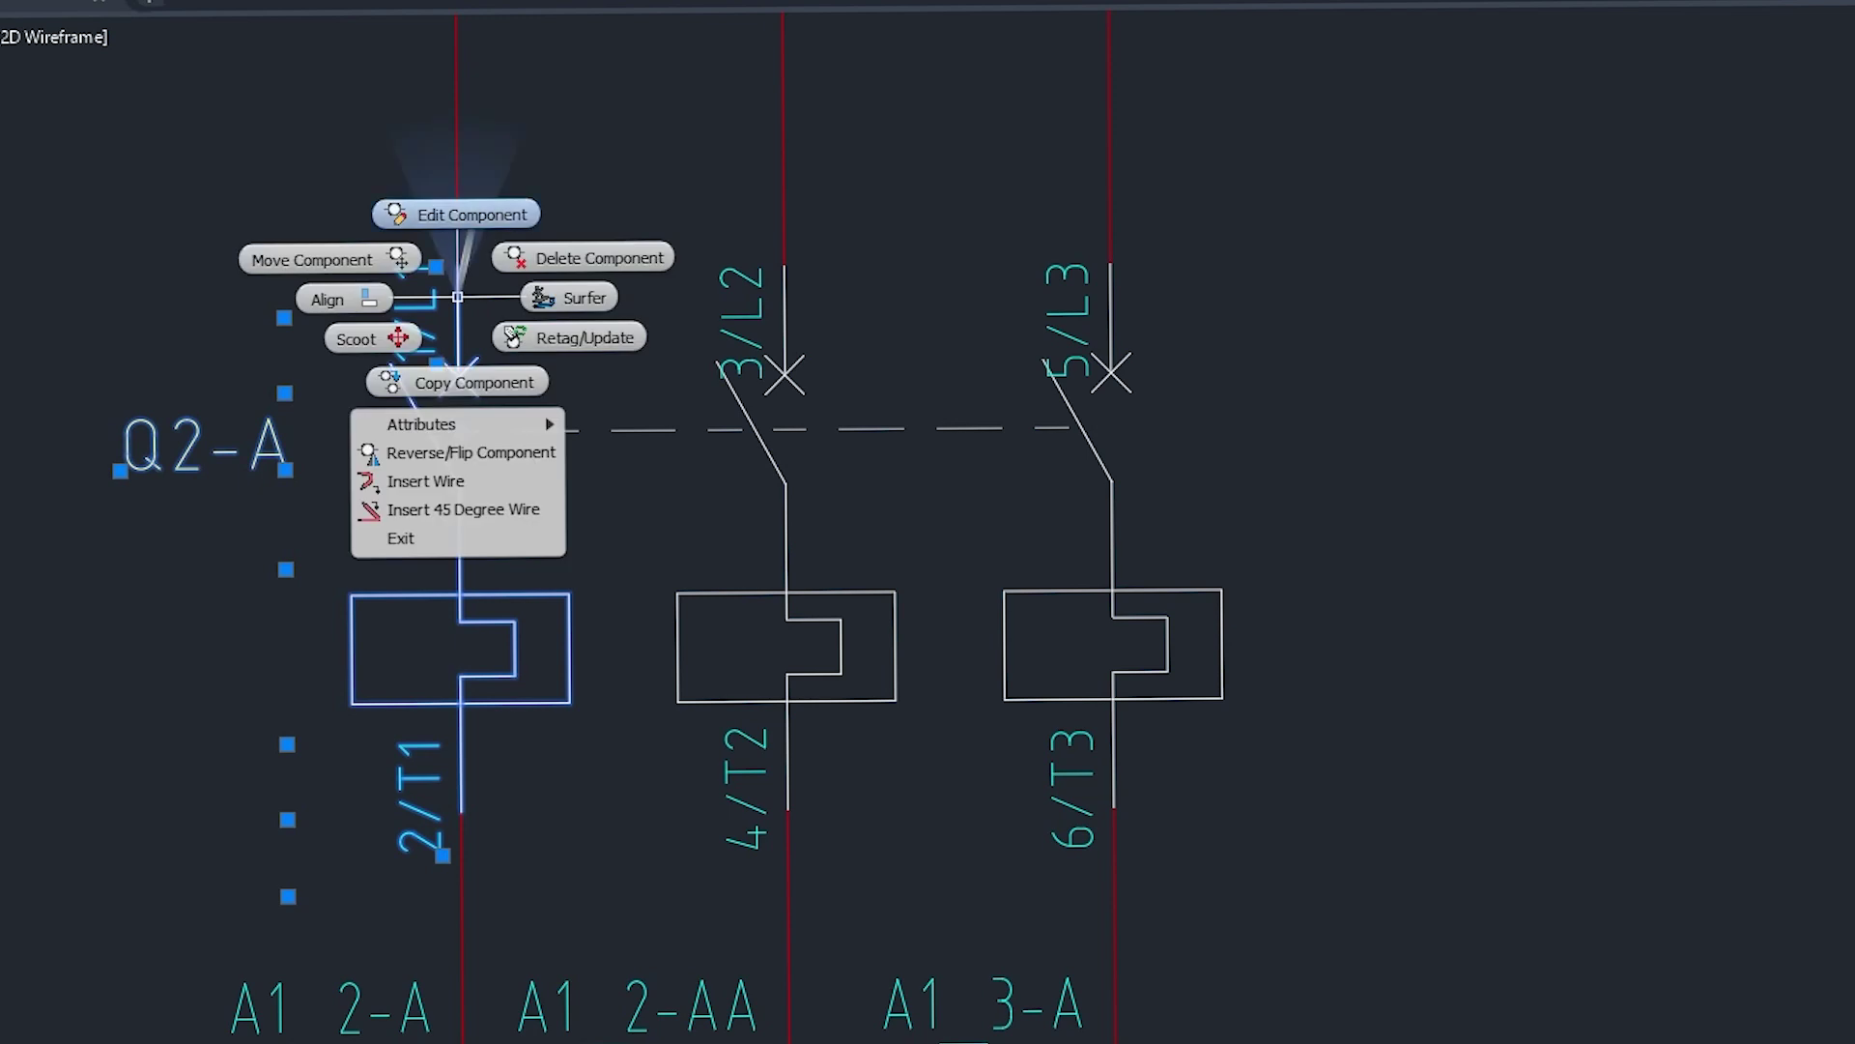
{"action": "left_click", "coordinate": [468, 207]}
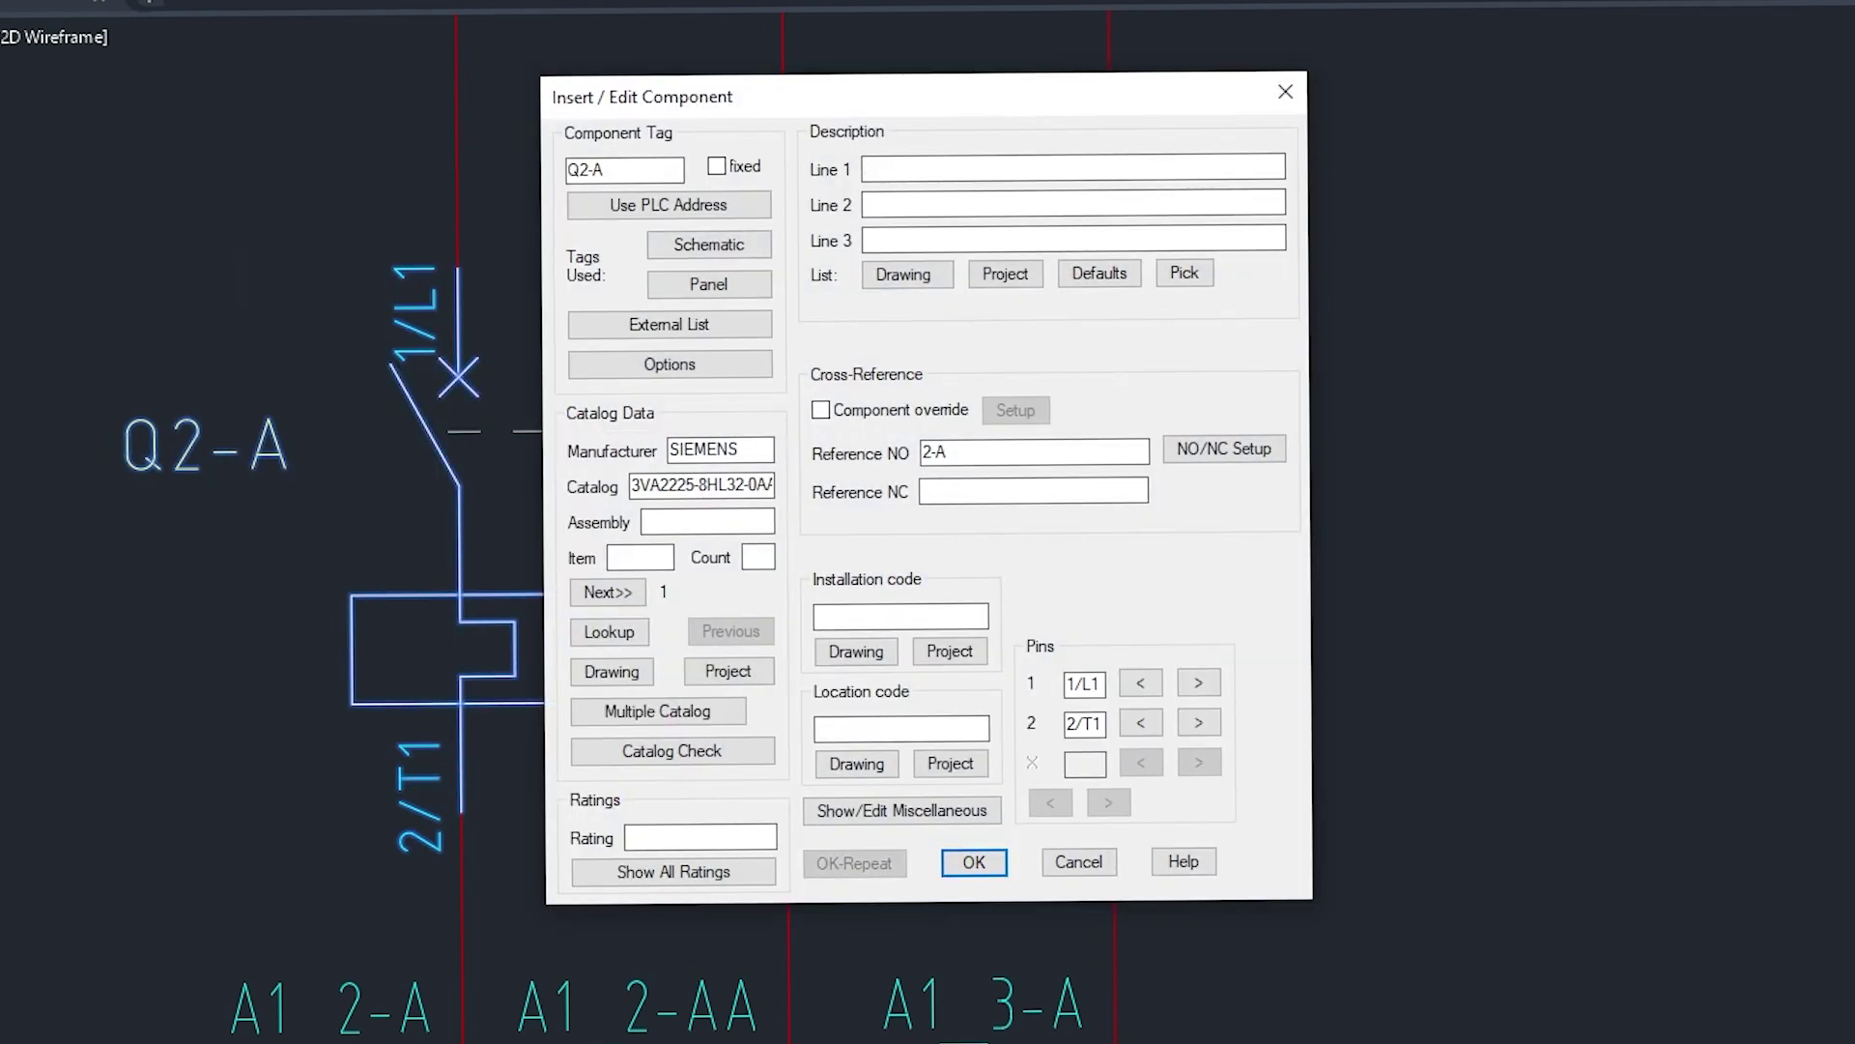
{"action": "key", "text": "Tab"}
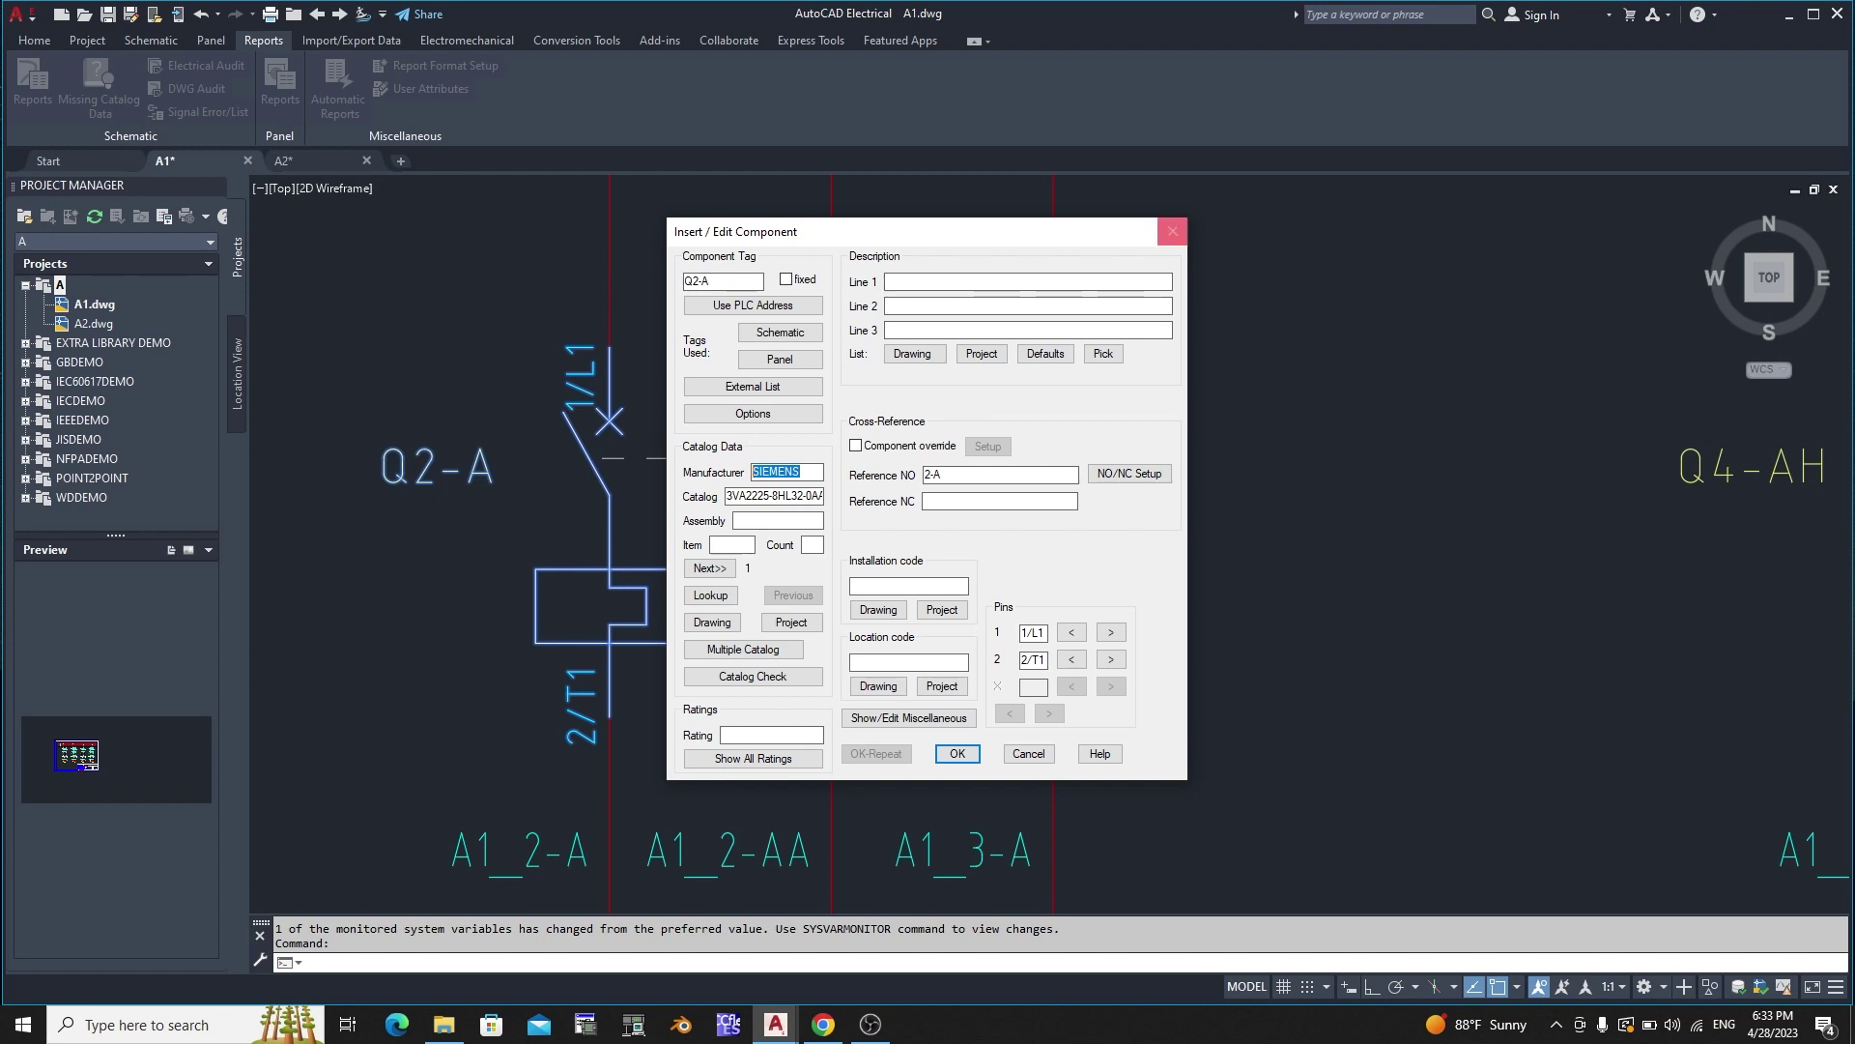
{"action": "left_click", "coordinate": [1173, 231]}
Step: Switch to drawing A2
{"action": "scroll", "coordinate": [680, 423], "scroll_direction": "down", "scroll_amount": 5}
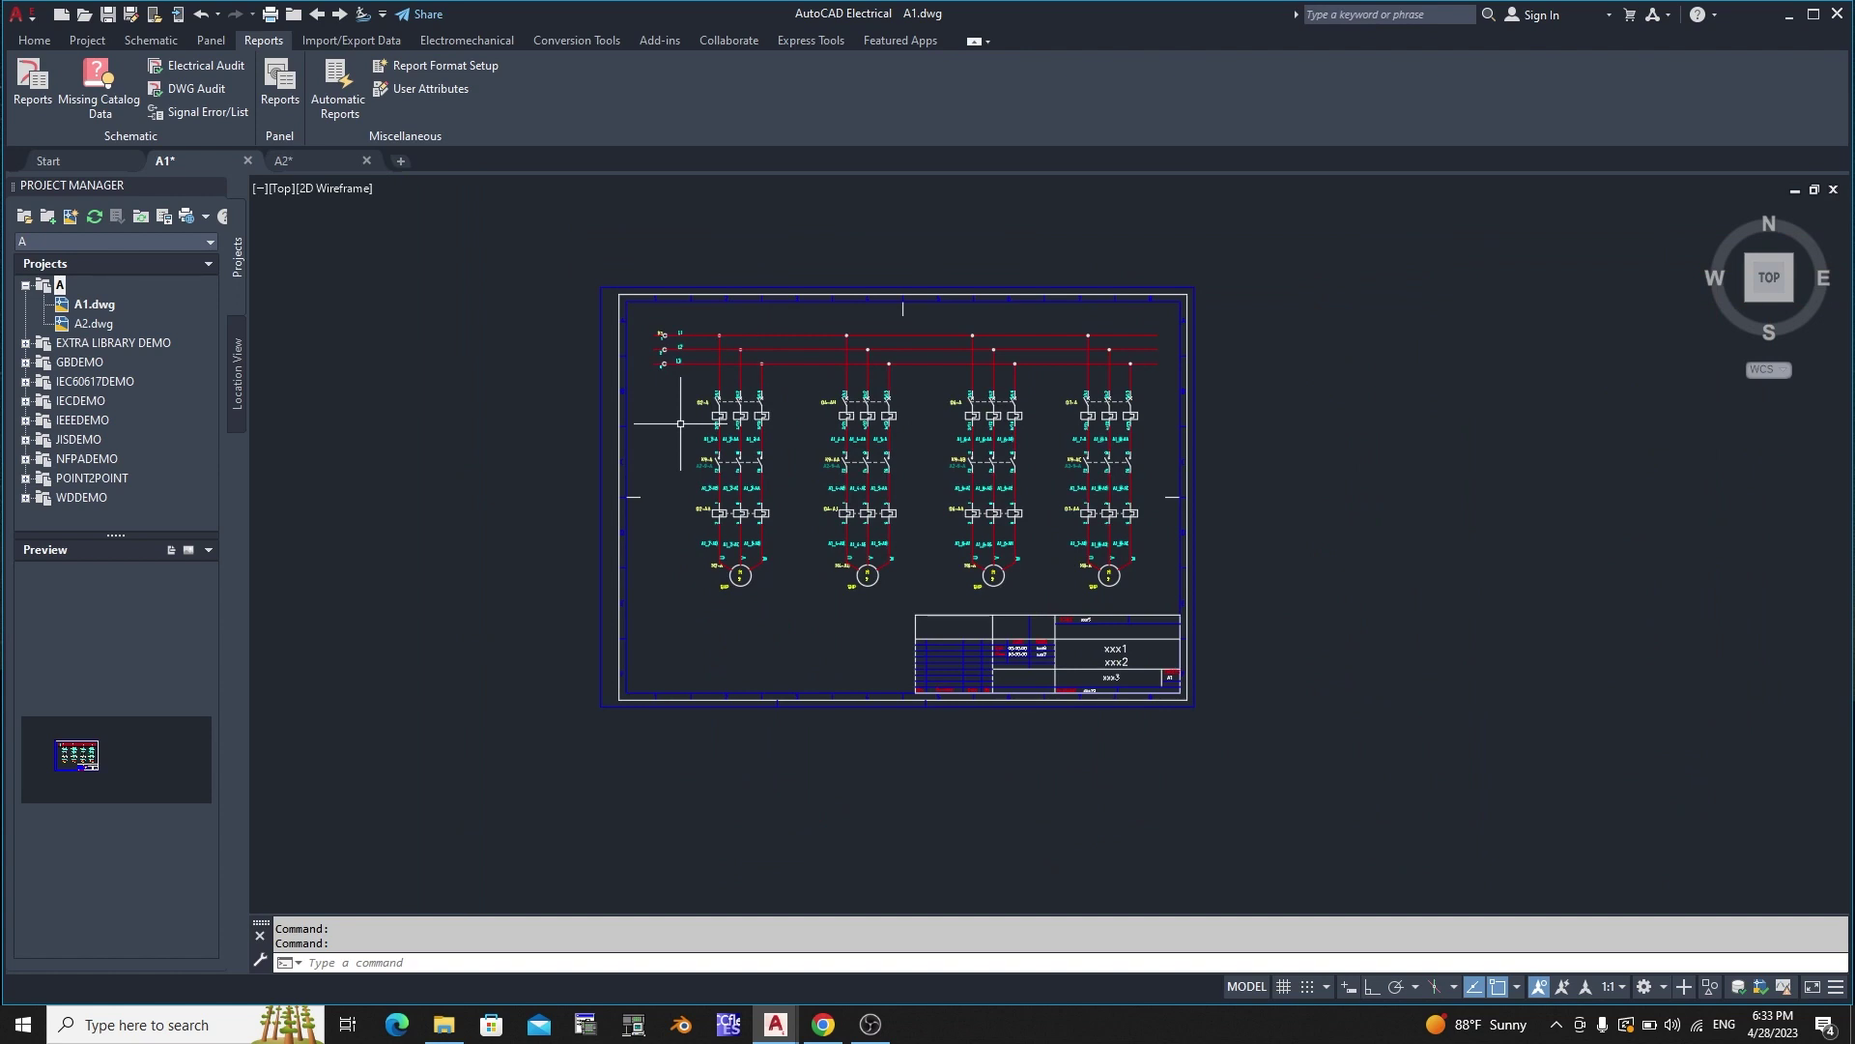
{"action": "scroll", "coordinate": [1065, 418], "scroll_direction": "up", "scroll_amount": 2}
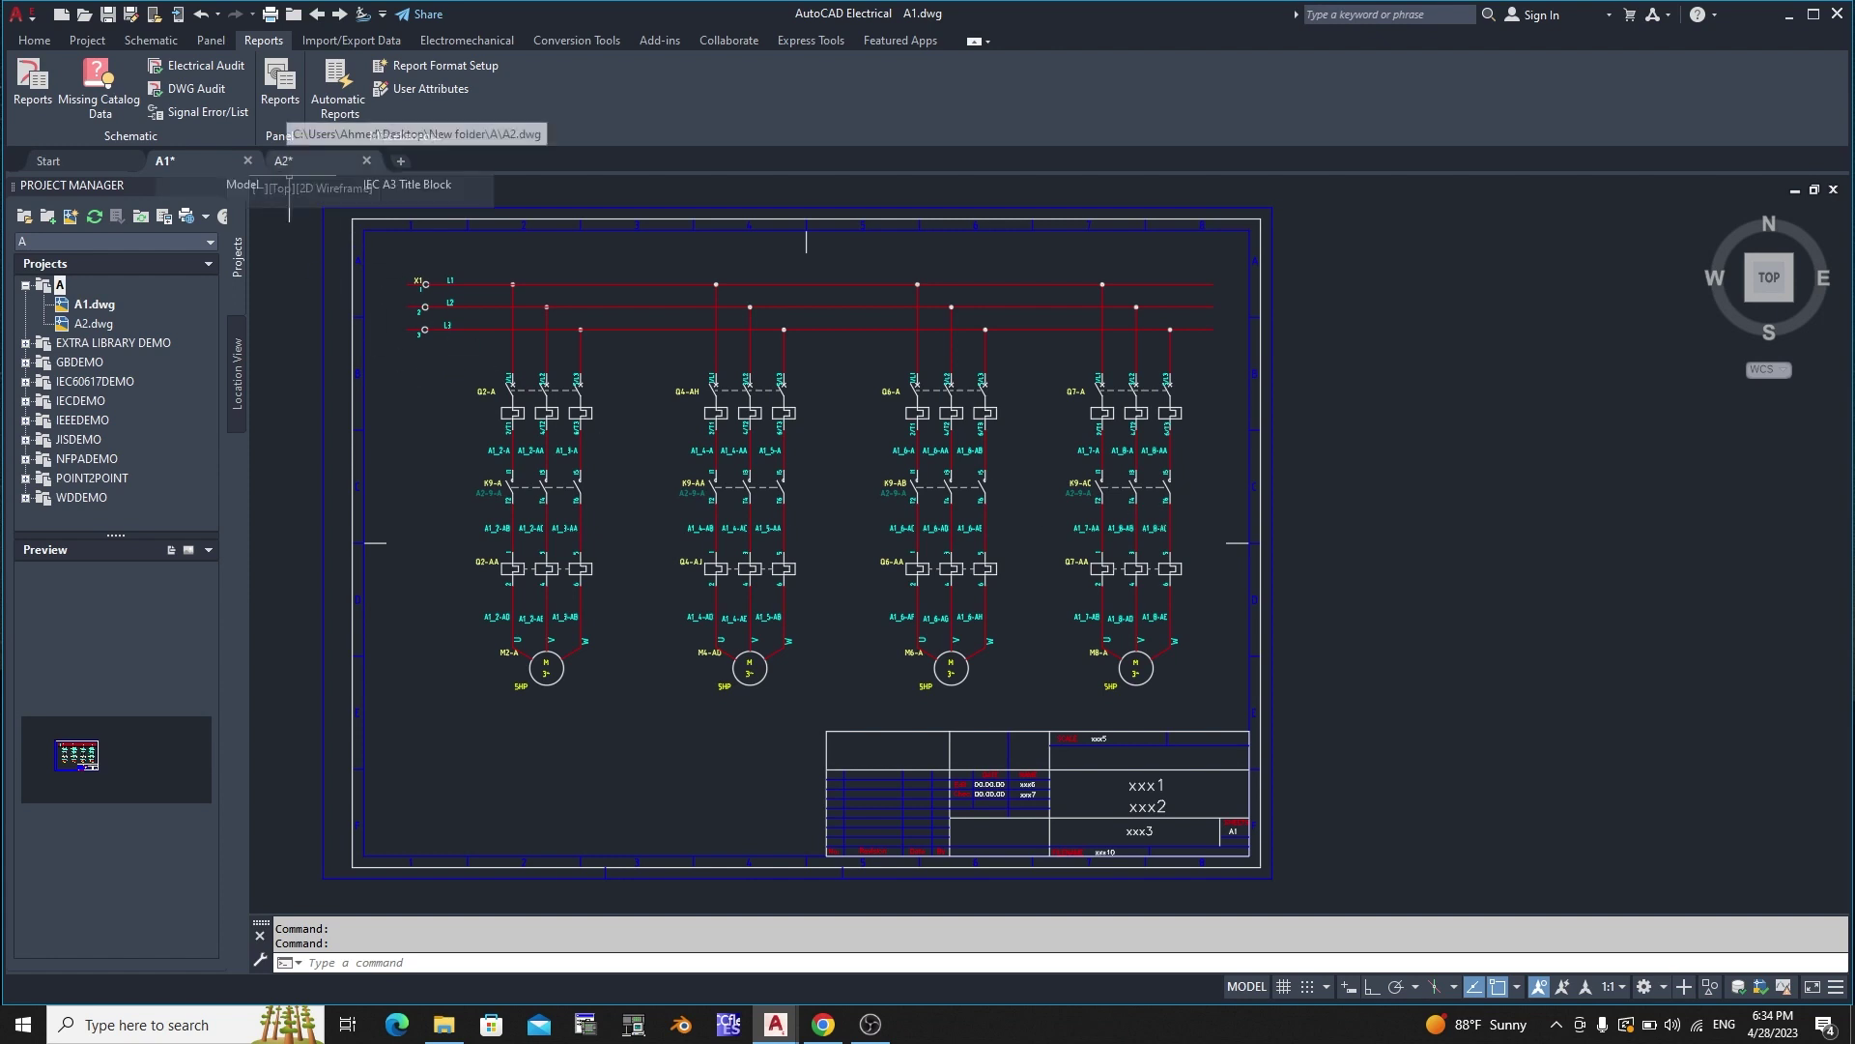
{"action": "left_click", "coordinate": [283, 160]}
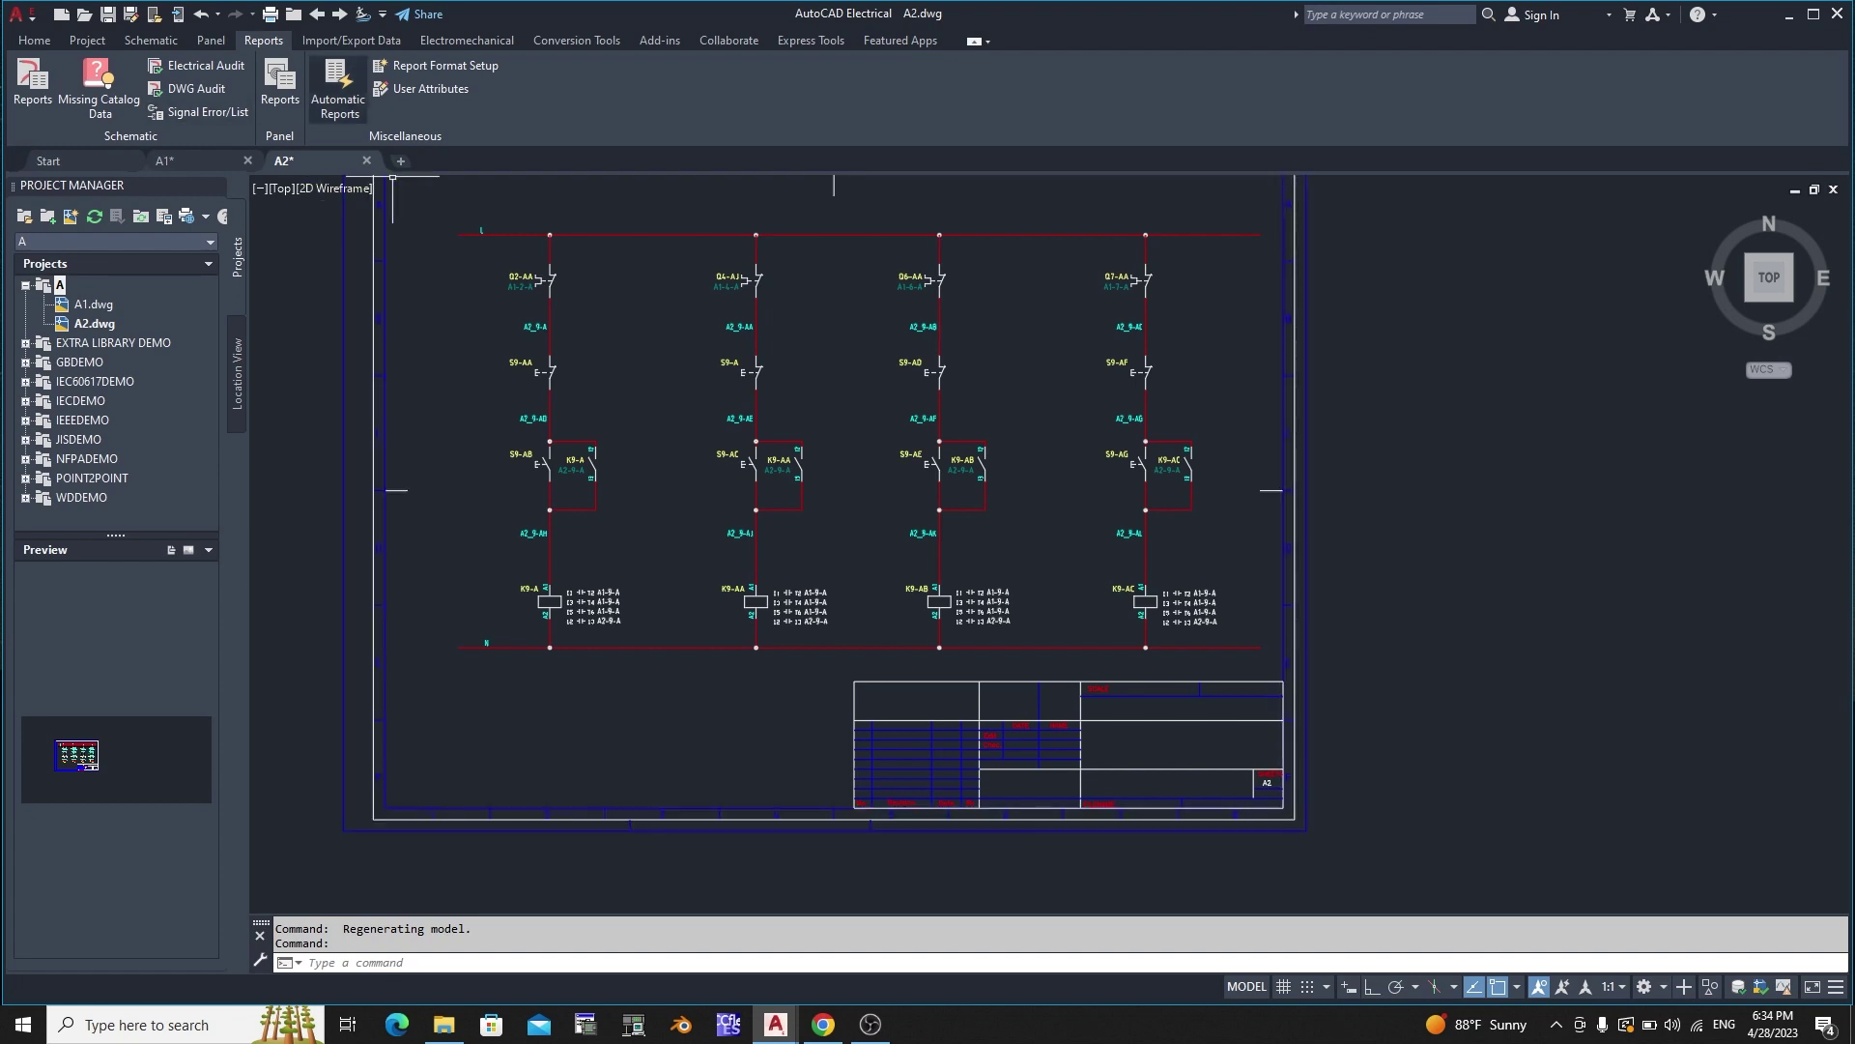
{"action": "scroll", "coordinate": [604, 501], "scroll_direction": "down", "scroll_amount": 2}
{"action": "scroll", "coordinate": [396, 198], "scroll_direction": "up", "scroll_amount": 2}
{"action": "scroll", "coordinate": [629, 406], "scroll_direction": "up", "scroll_amount": 4}
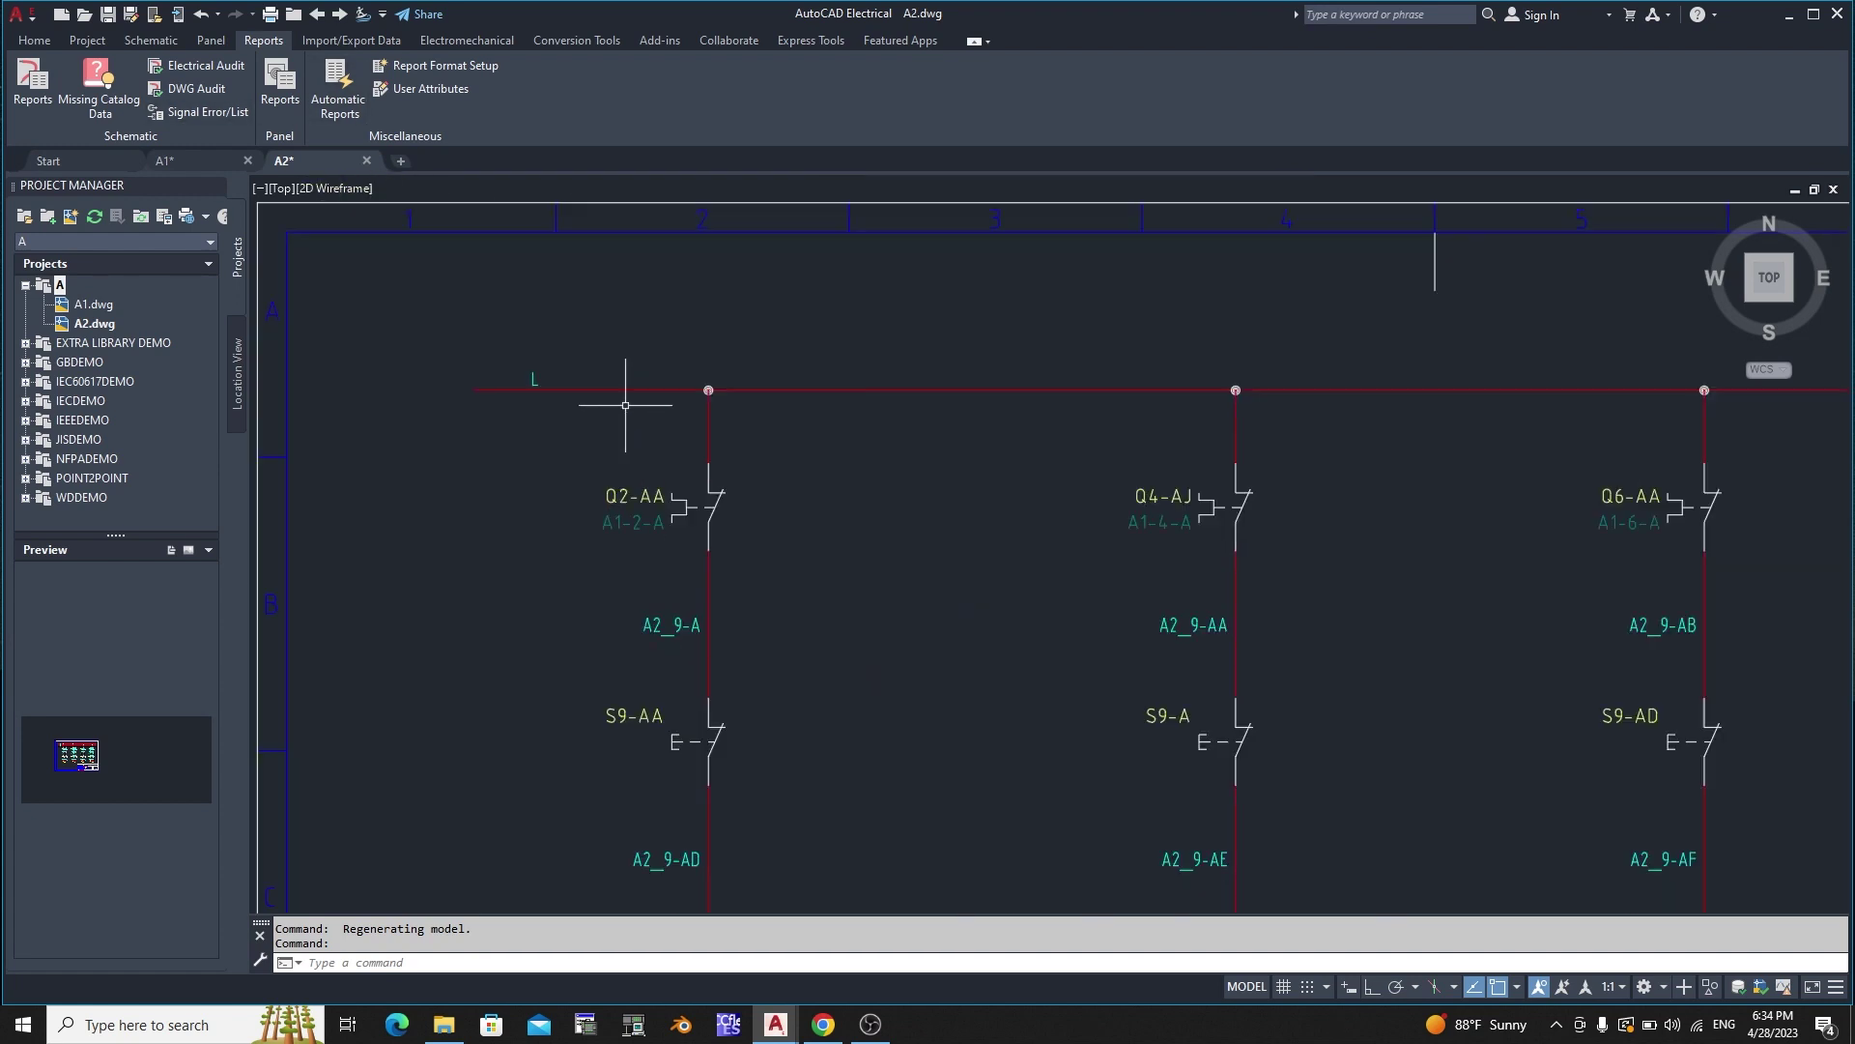
{"action": "scroll", "coordinate": [579, 317], "scroll_direction": "down", "scroll_amount": 2}
{"action": "scroll", "coordinate": [960, 322], "scroll_direction": "down", "scroll_amount": 4}
{"action": "scroll", "coordinate": [1072, 589], "scroll_direction": "up", "scroll_amount": 4}
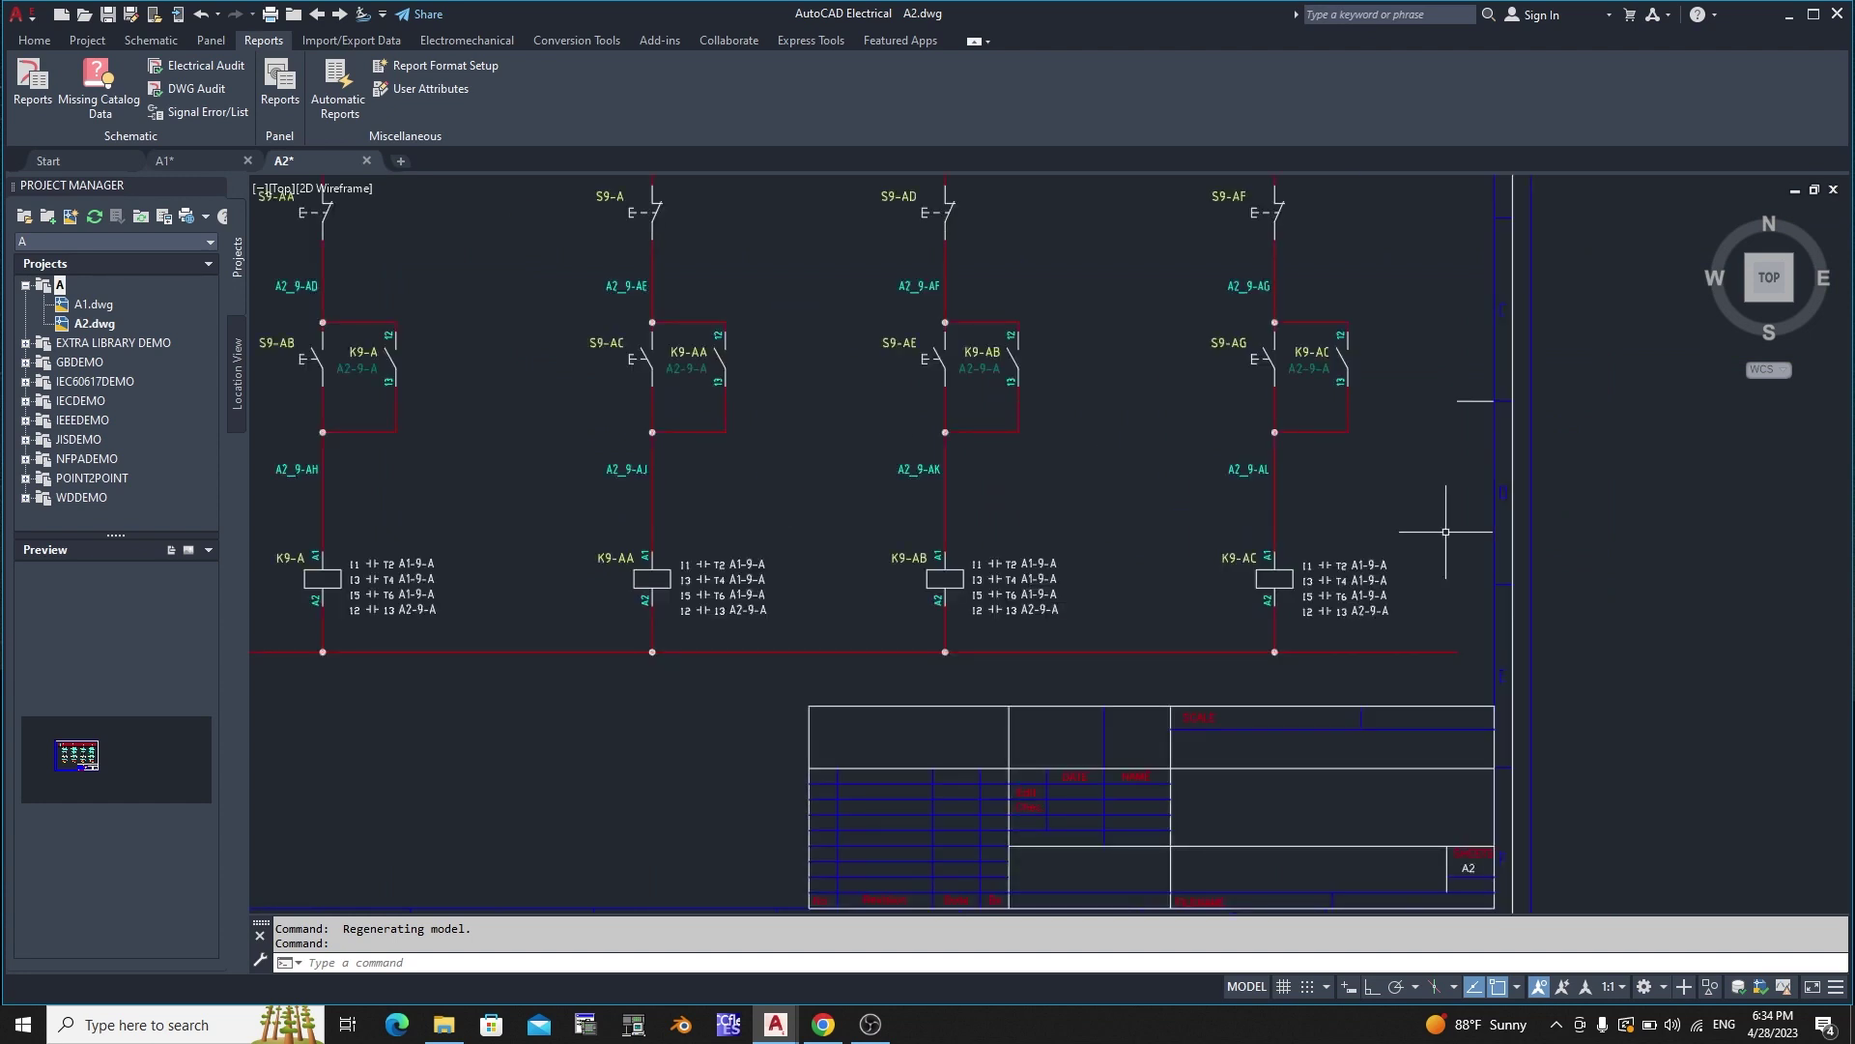
{"action": "scroll", "coordinate": [1344, 532], "scroll_direction": "down", "scroll_amount": 2}
{"action": "scroll", "coordinate": [773, 580], "scroll_direction": "up", "scroll_amount": 4}
{"action": "scroll", "coordinate": [696, 560], "scroll_direction": "up", "scroll_amount": 2}
{"action": "scroll", "coordinate": [695, 553], "scroll_direction": "up", "scroll_amount": 2}
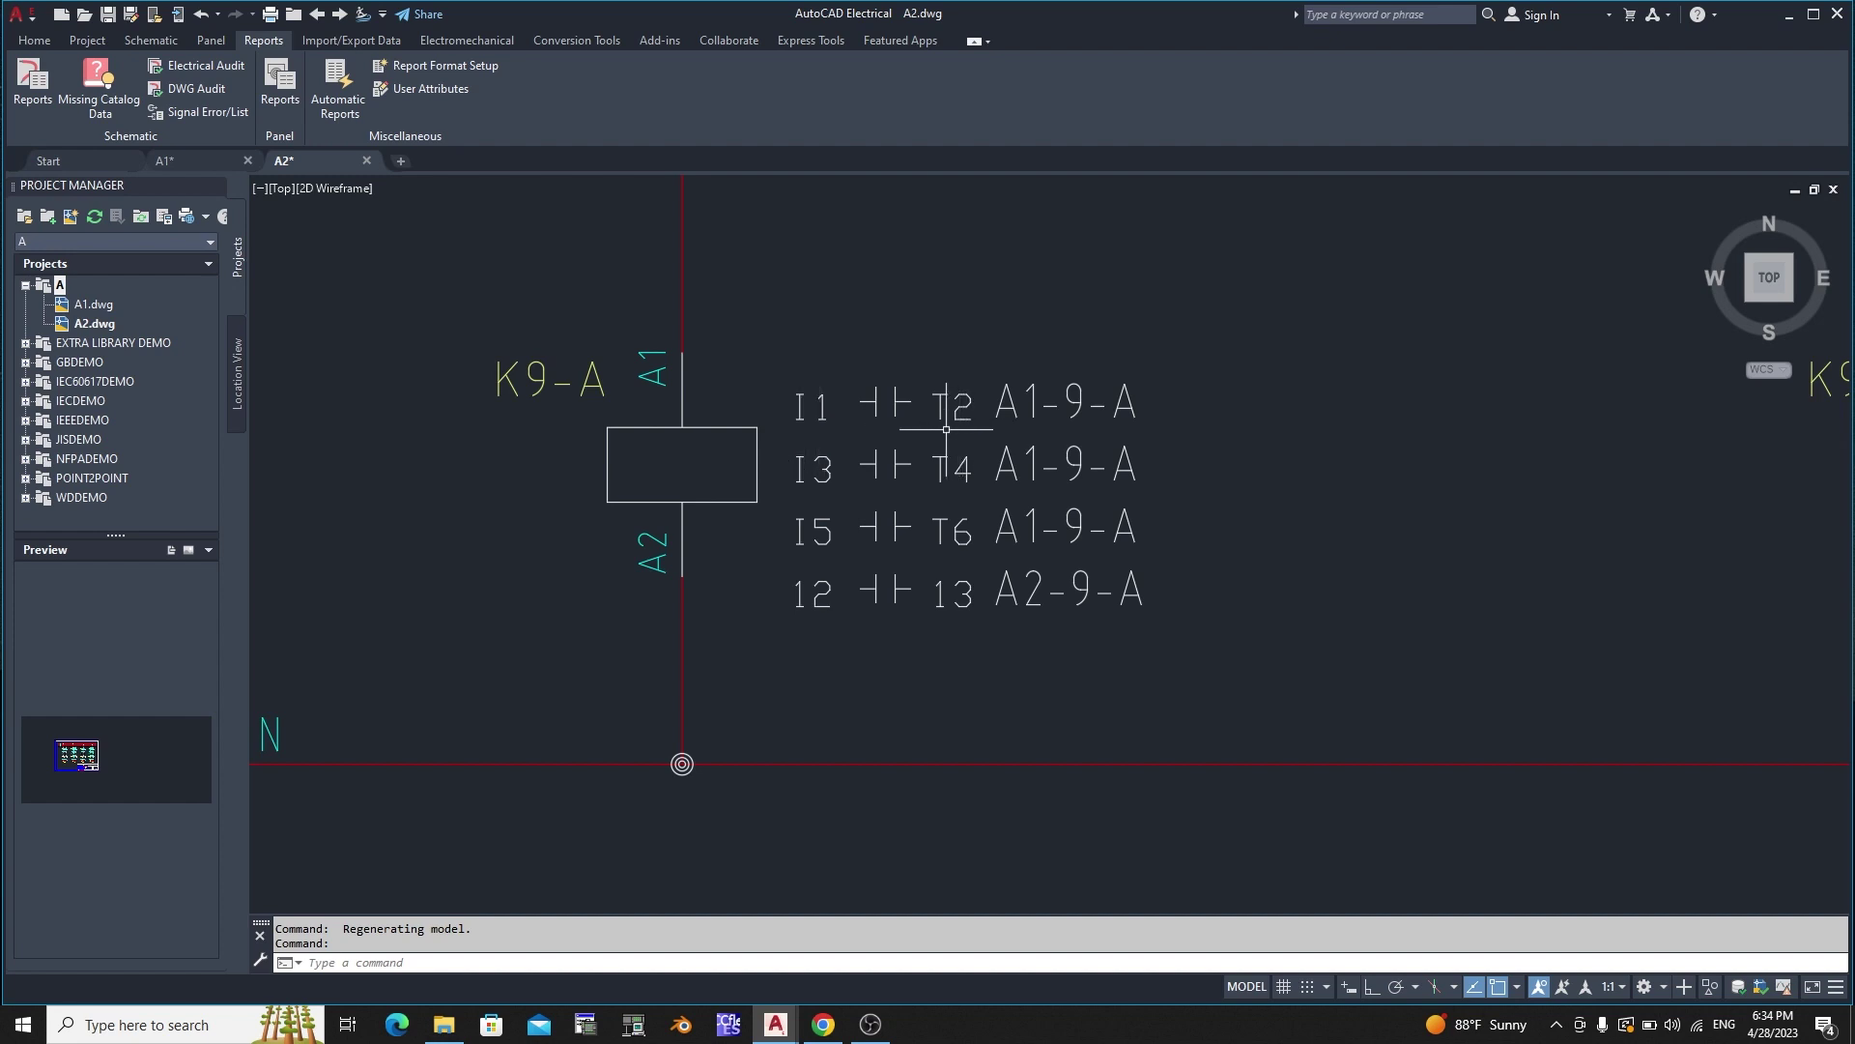
{"action": "scroll", "coordinate": [1136, 449], "scroll_direction": "up", "scroll_amount": 2}
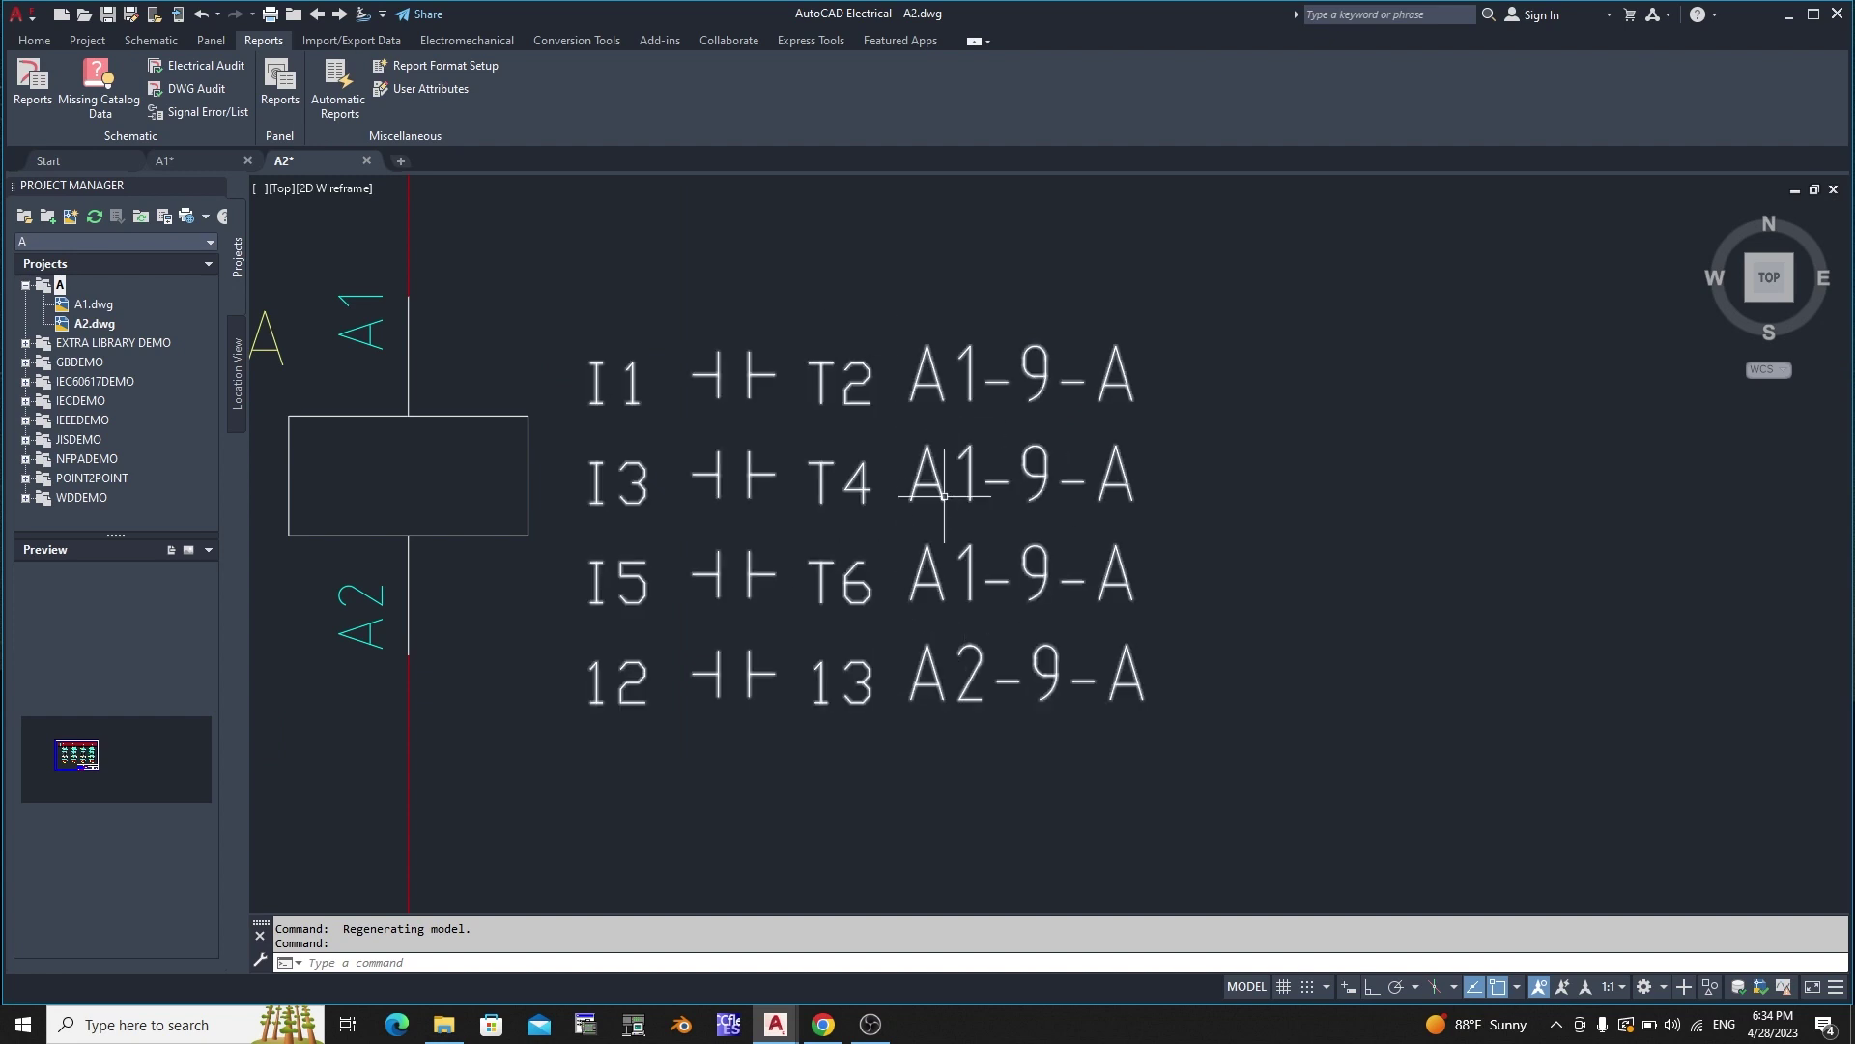
{"action": "scroll", "coordinate": [860, 479], "scroll_direction": "down", "scroll_amount": 2}
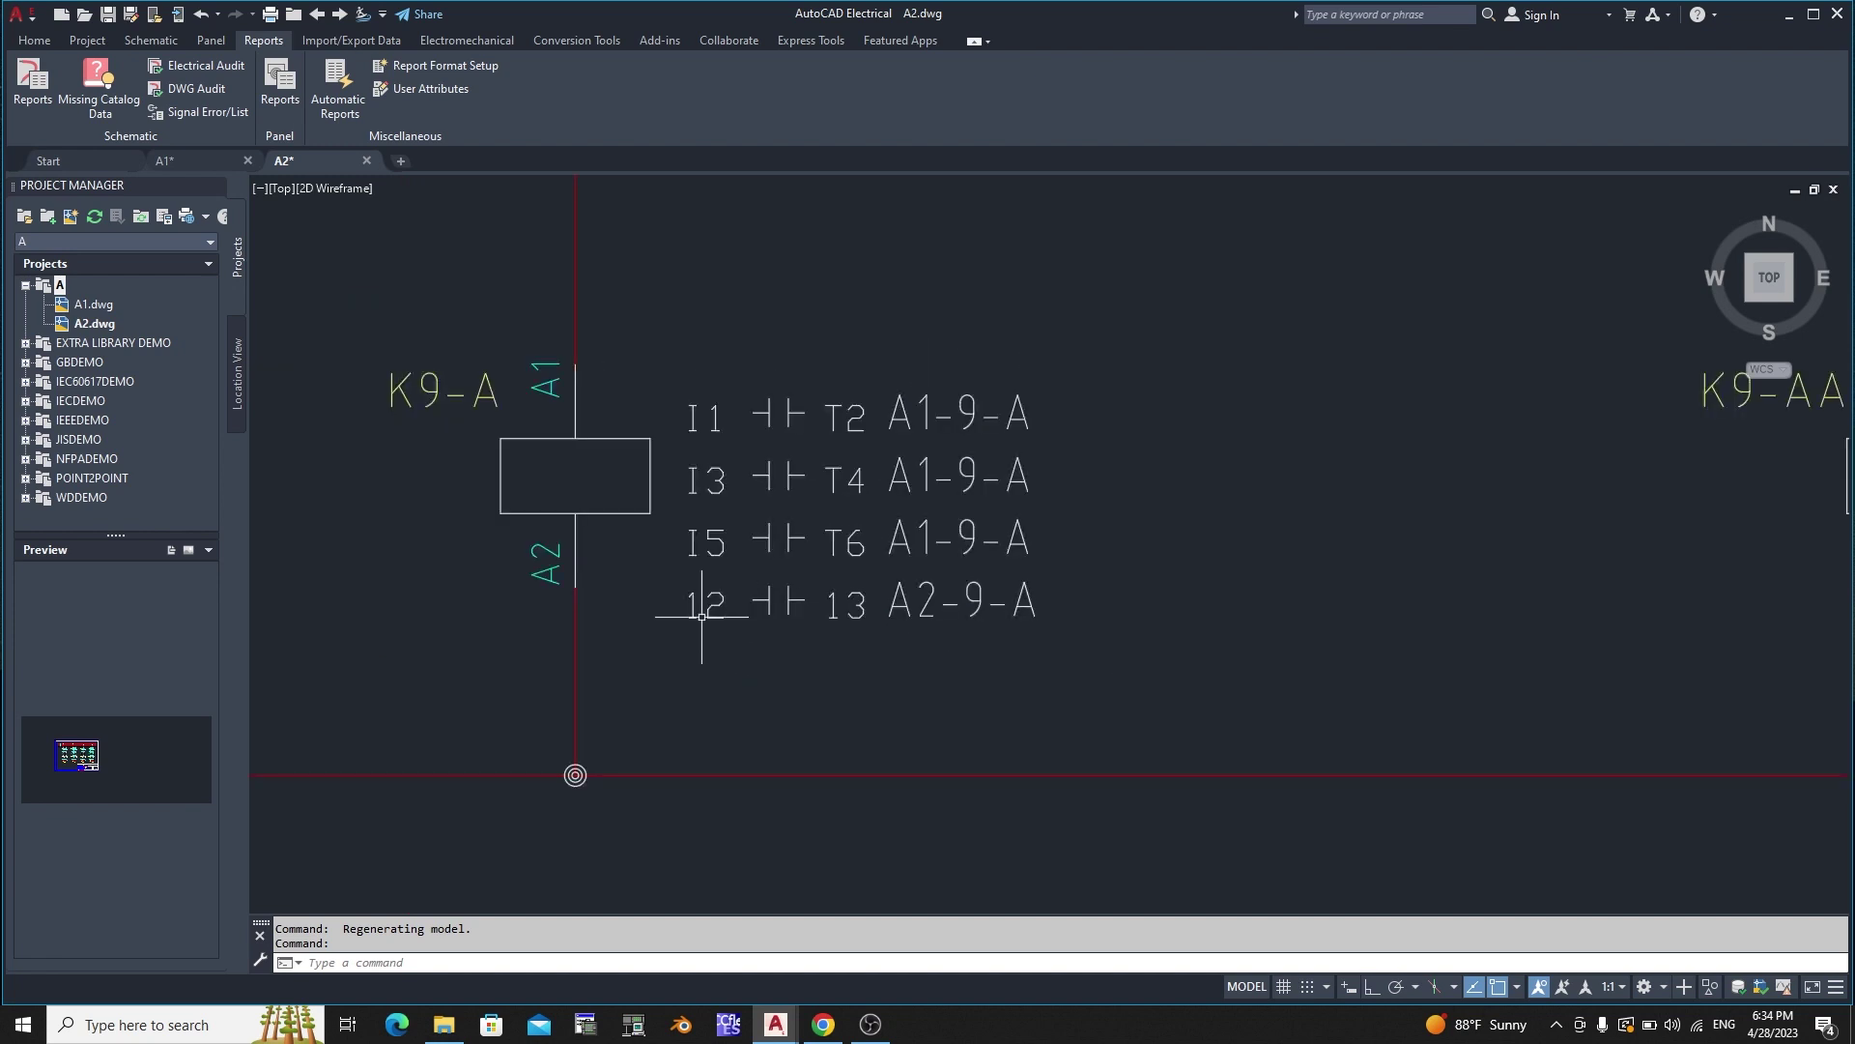
{"action": "scroll", "coordinate": [928, 612], "scroll_direction": "up", "scroll_amount": 2}
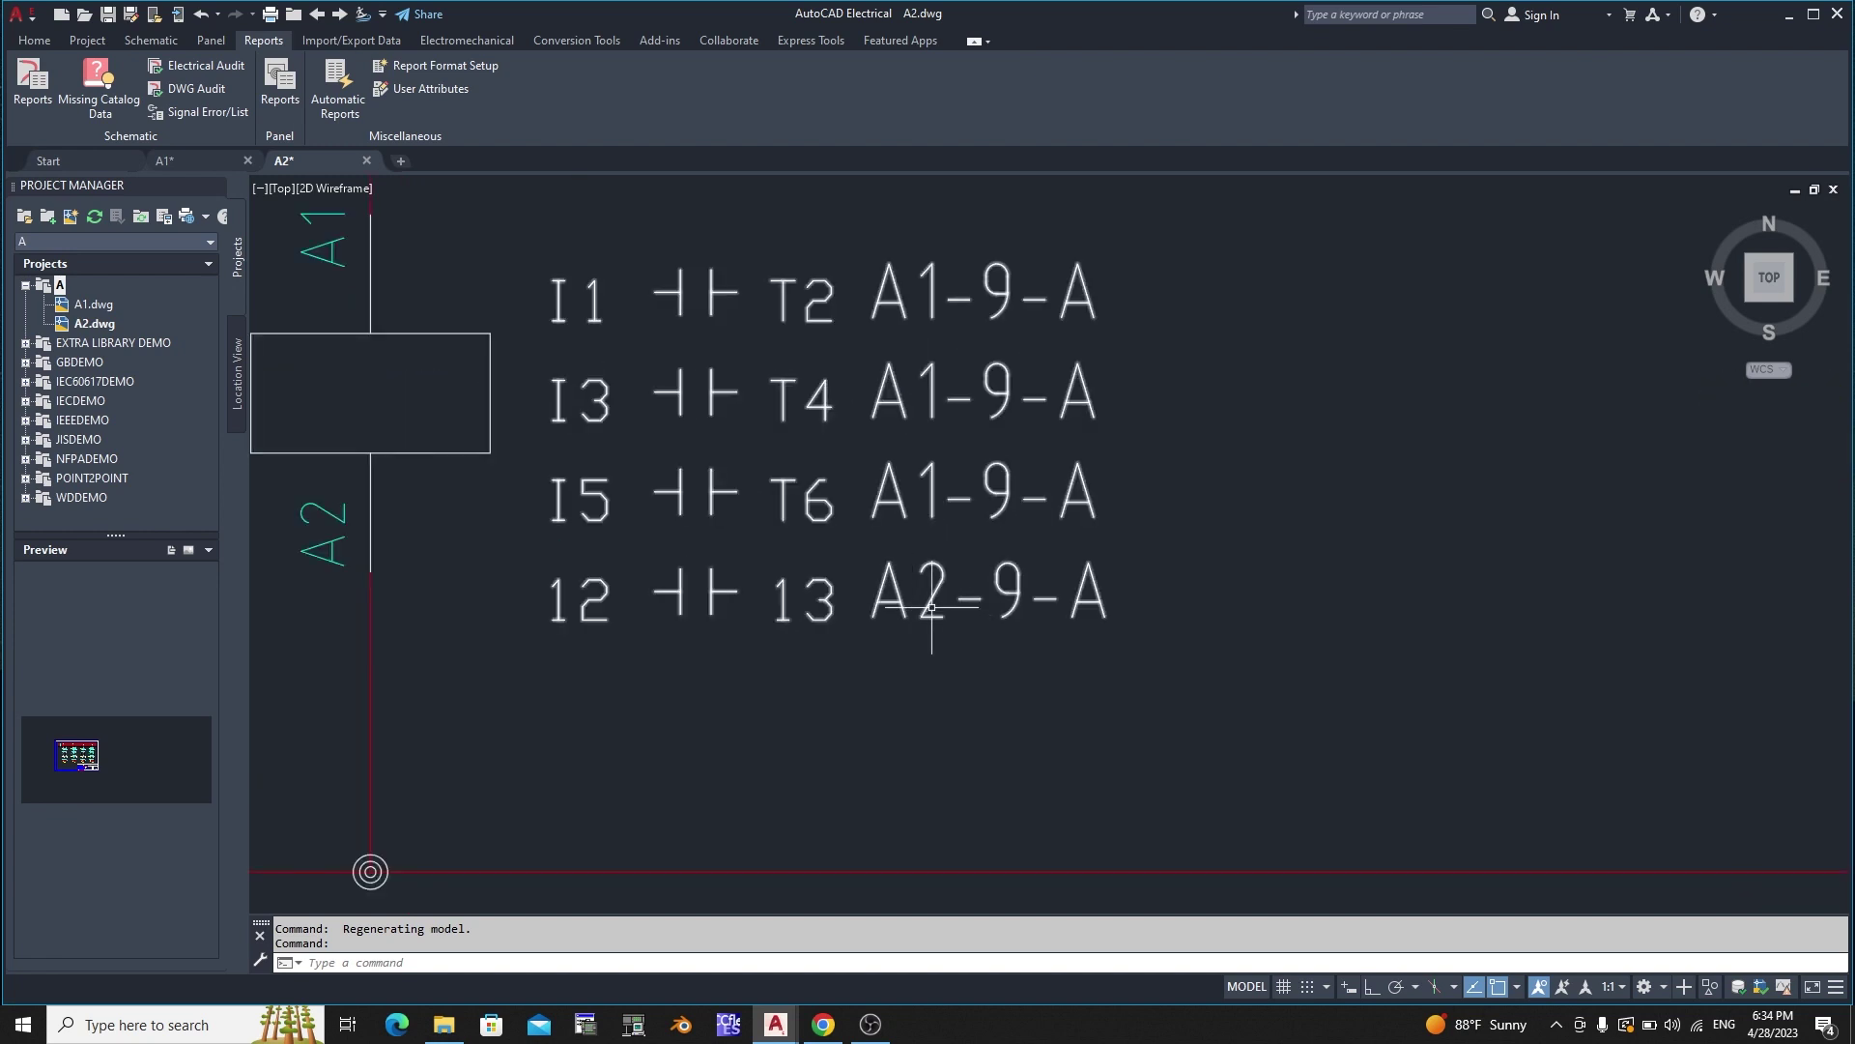
{"action": "scroll", "coordinate": [957, 628], "scroll_direction": "down", "scroll_amount": 1}
{"action": "scroll", "coordinate": [613, 446], "scroll_direction": "down", "scroll_amount": 7}
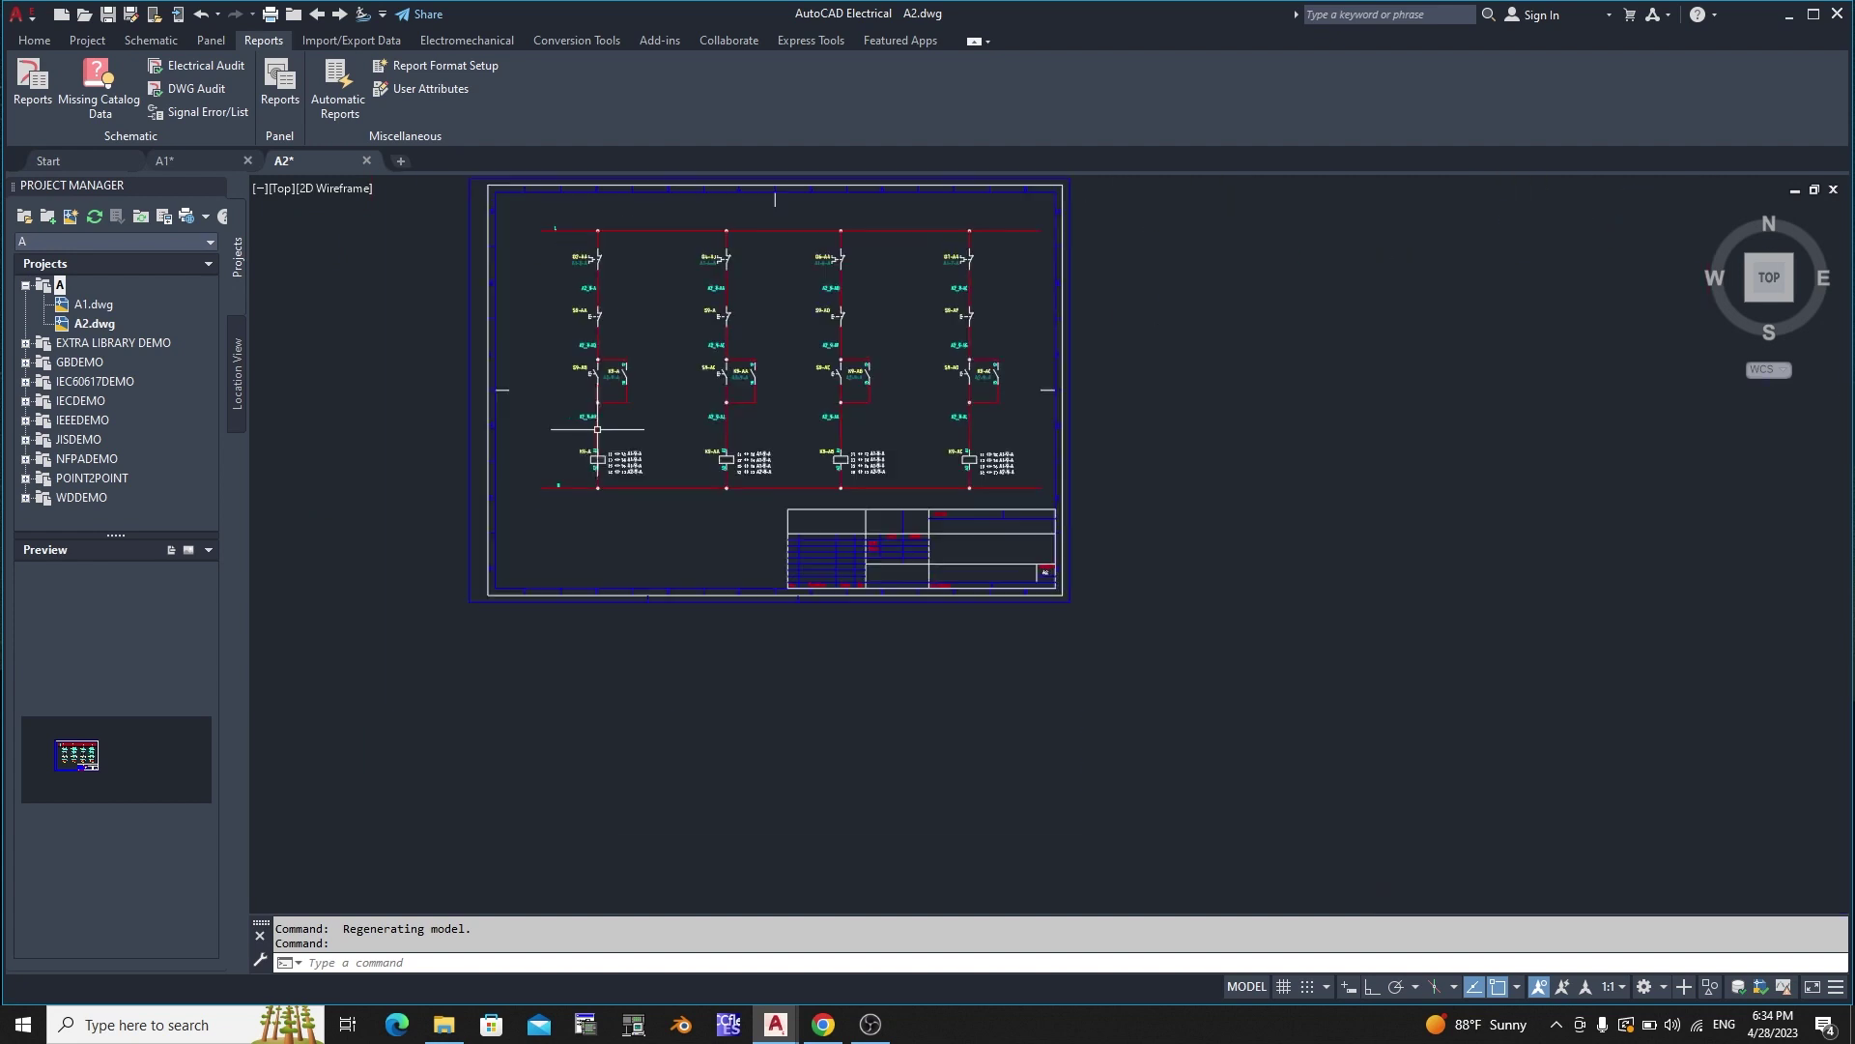
{"action": "scroll", "coordinate": [593, 431], "scroll_direction": "down", "scroll_amount": 3}
{"action": "scroll", "coordinate": [600, 386], "scroll_direction": "up", "scroll_amount": 3}
{"action": "scroll", "coordinate": [574, 454], "scroll_direction": "up", "scroll_amount": 2}
{"action": "scroll", "coordinate": [574, 455], "scroll_direction": "up", "scroll_amount": 4}
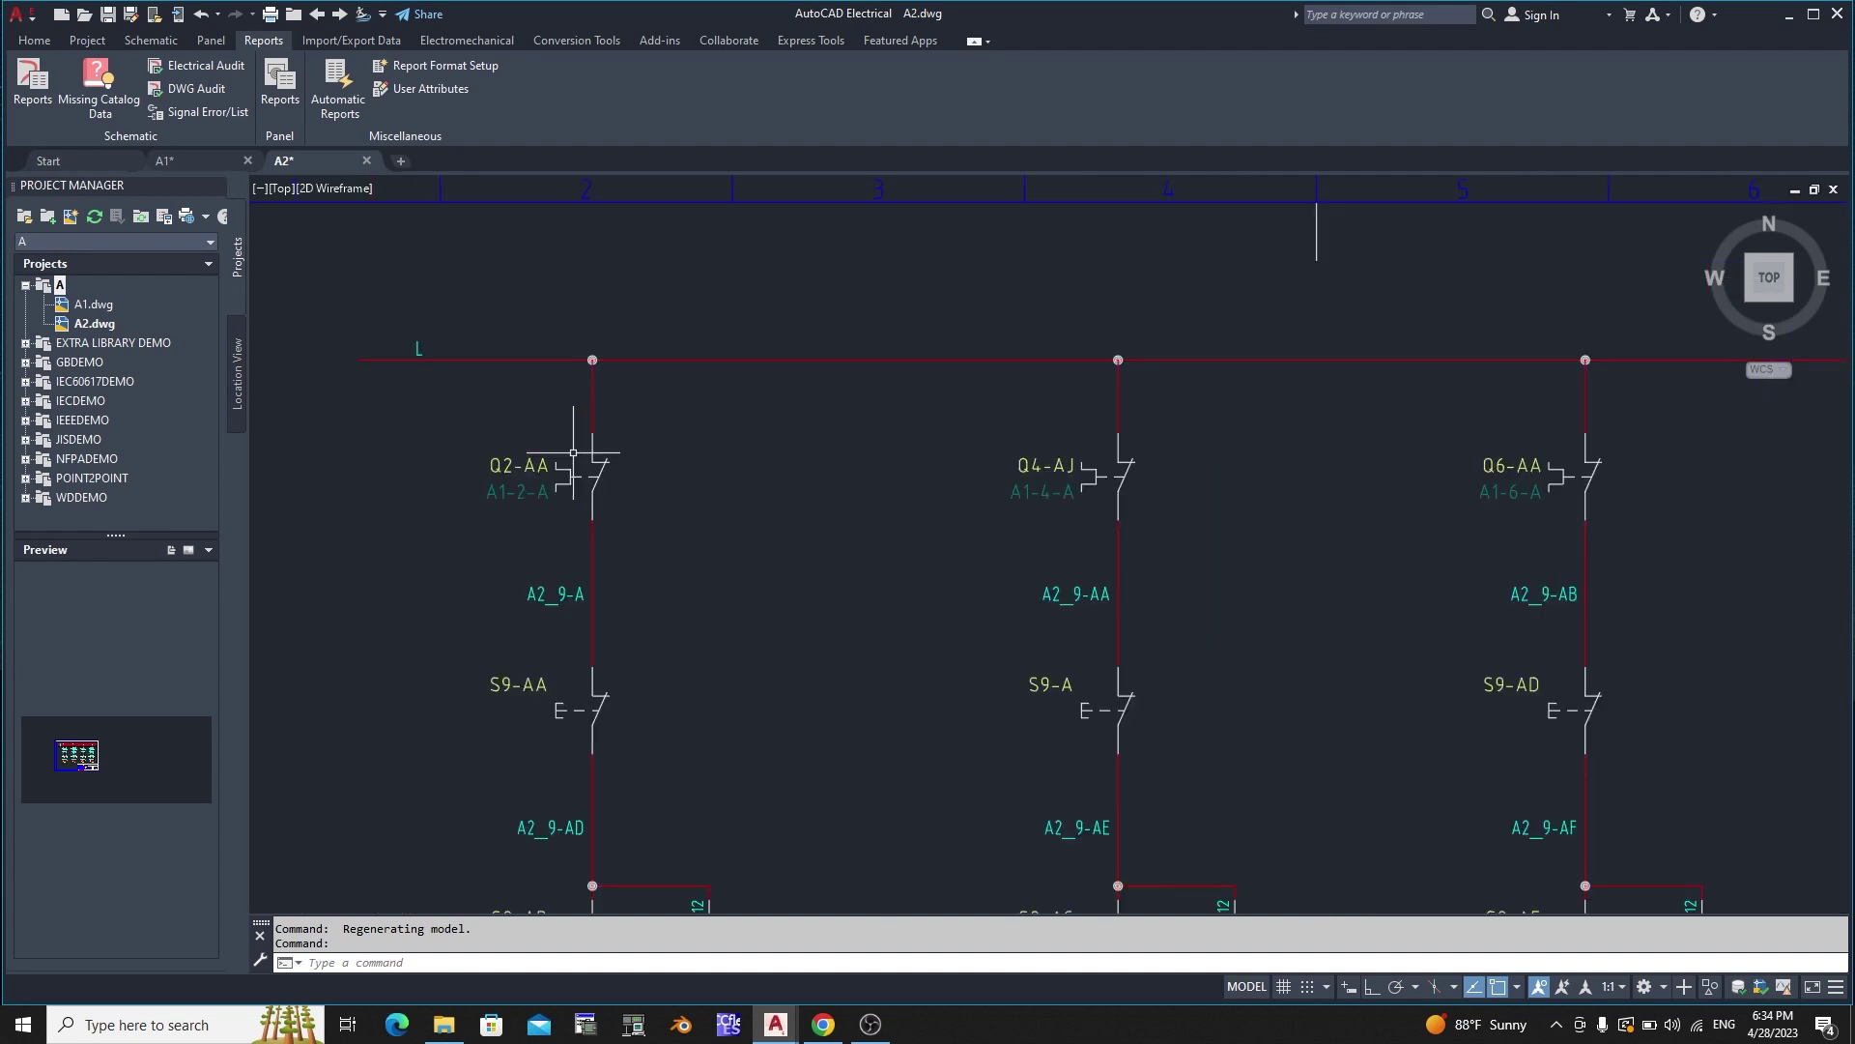
{"action": "scroll", "coordinate": [592, 386], "scroll_direction": "down", "scroll_amount": 5}
{"action": "scroll", "coordinate": [618, 580], "scroll_direction": "up", "scroll_amount": 3}
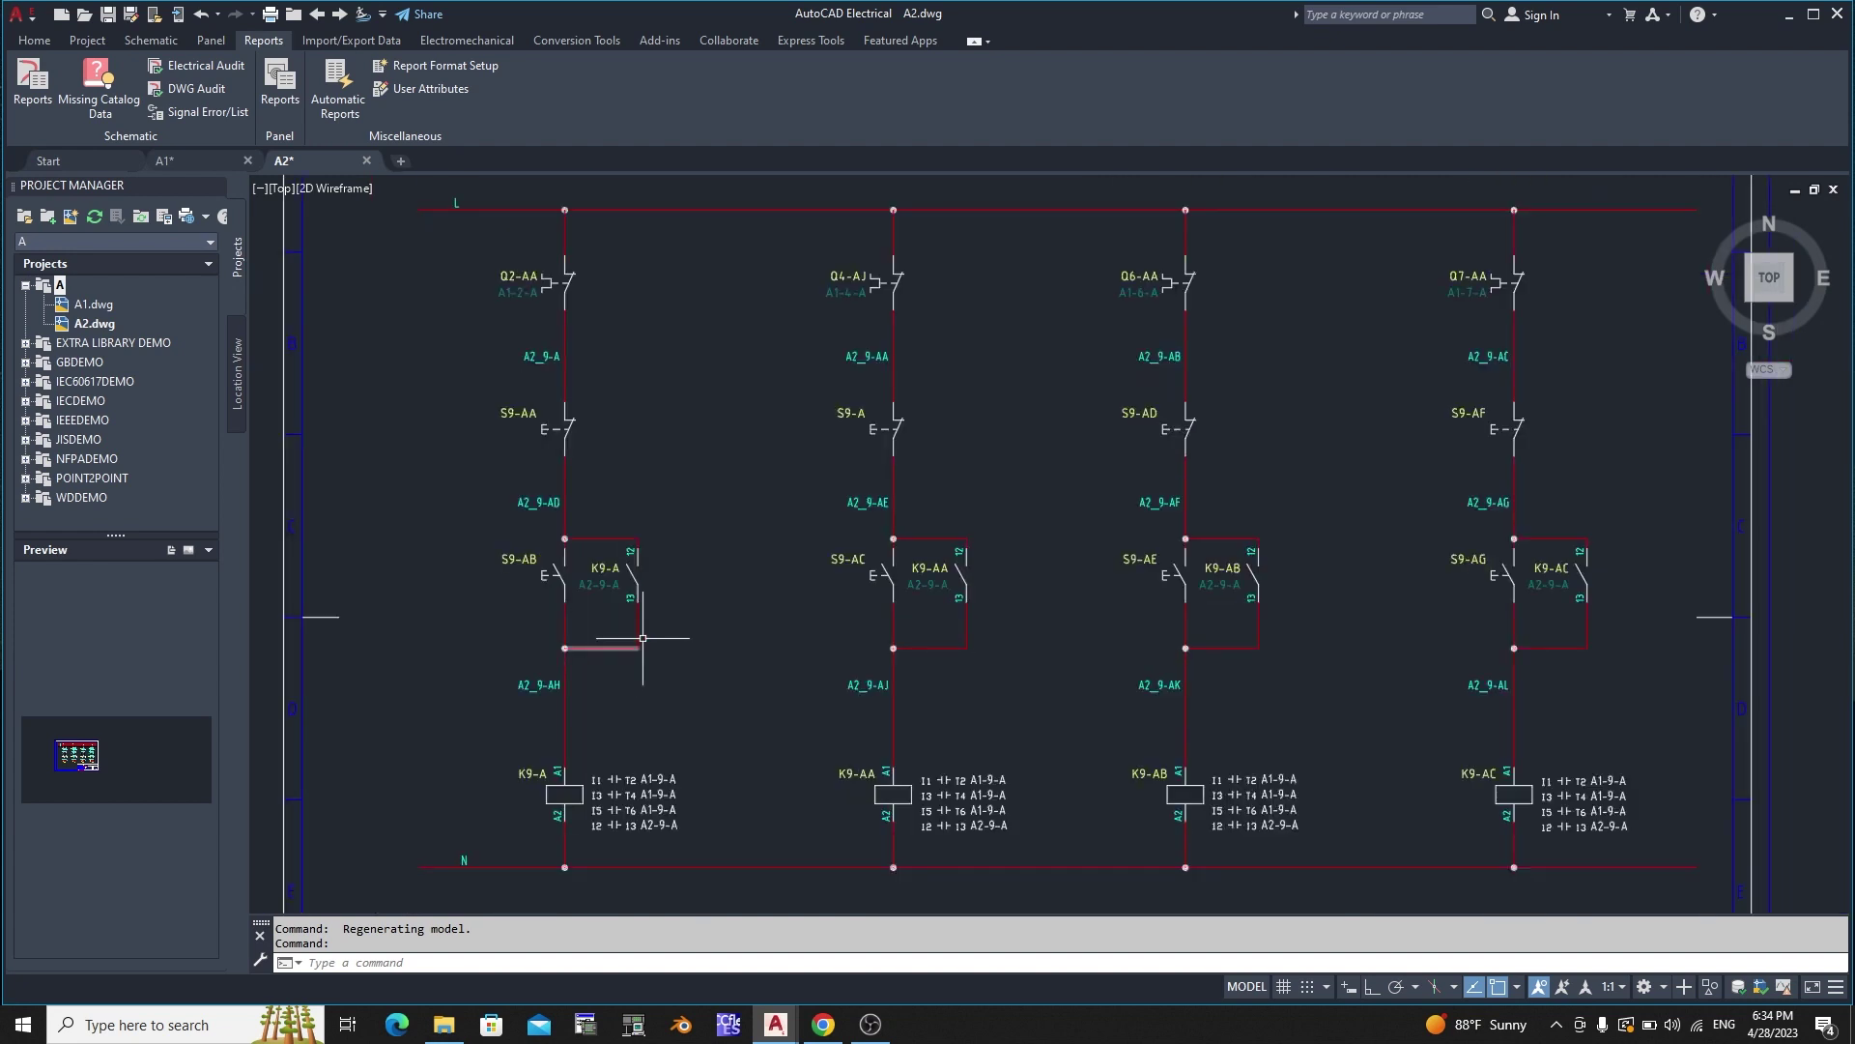
{"action": "scroll", "coordinate": [663, 580], "scroll_direction": "up", "scroll_amount": 3}
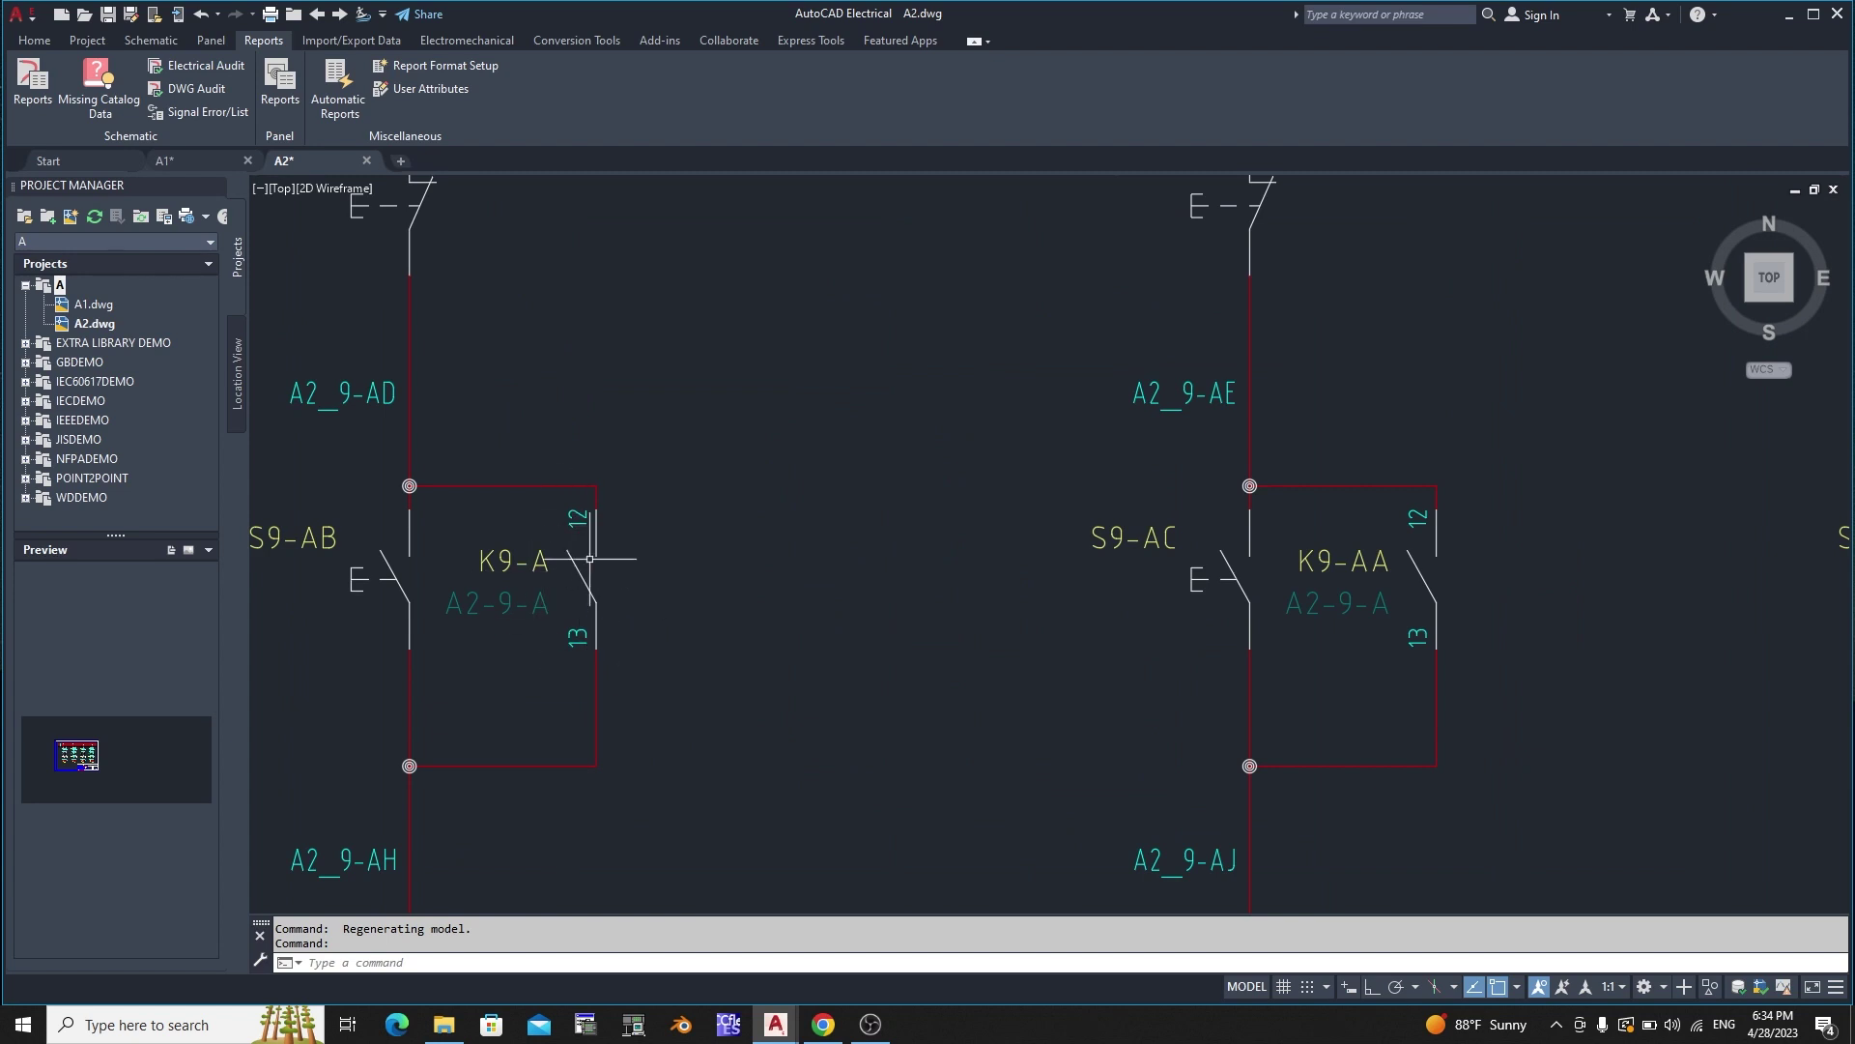
{"action": "scroll", "coordinate": [594, 599], "scroll_direction": "down", "scroll_amount": 3}
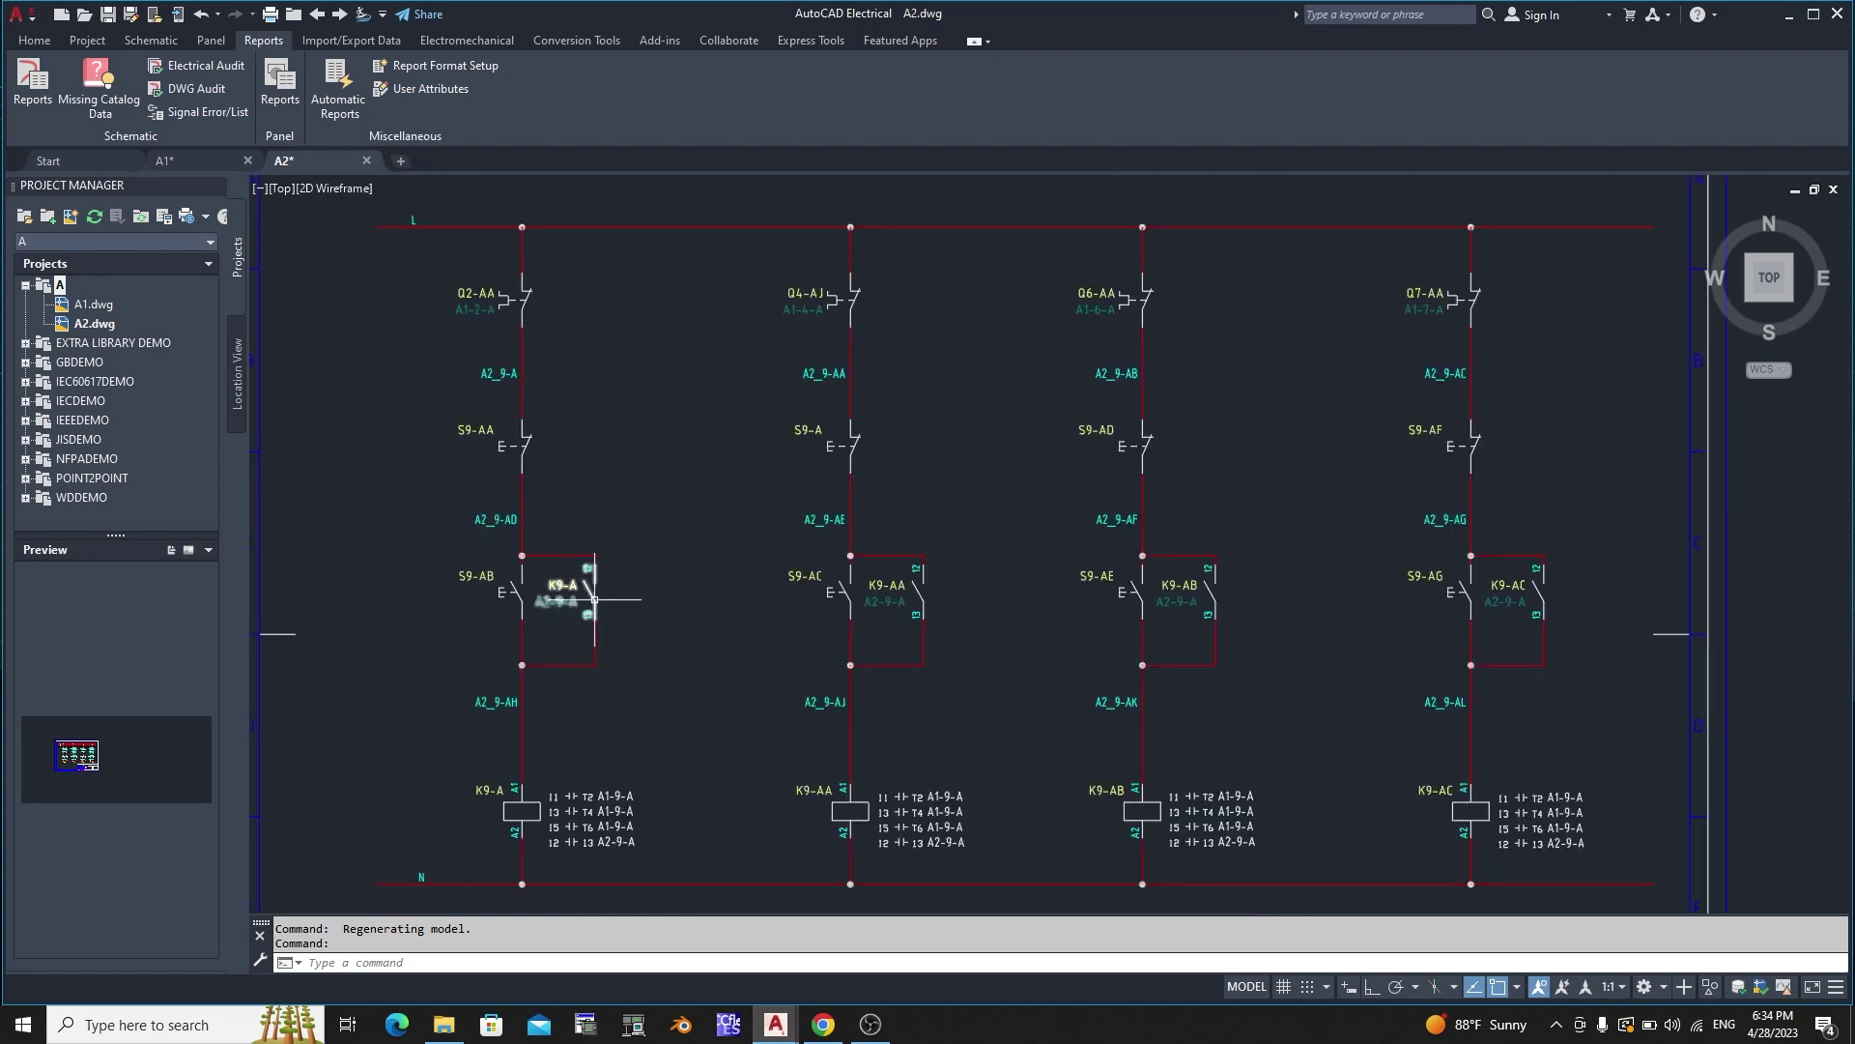
{"action": "mouse_move", "coordinate": [588, 577]}
{"action": "scroll", "coordinate": [600, 498], "scroll_direction": "down", "scroll_amount": 2}
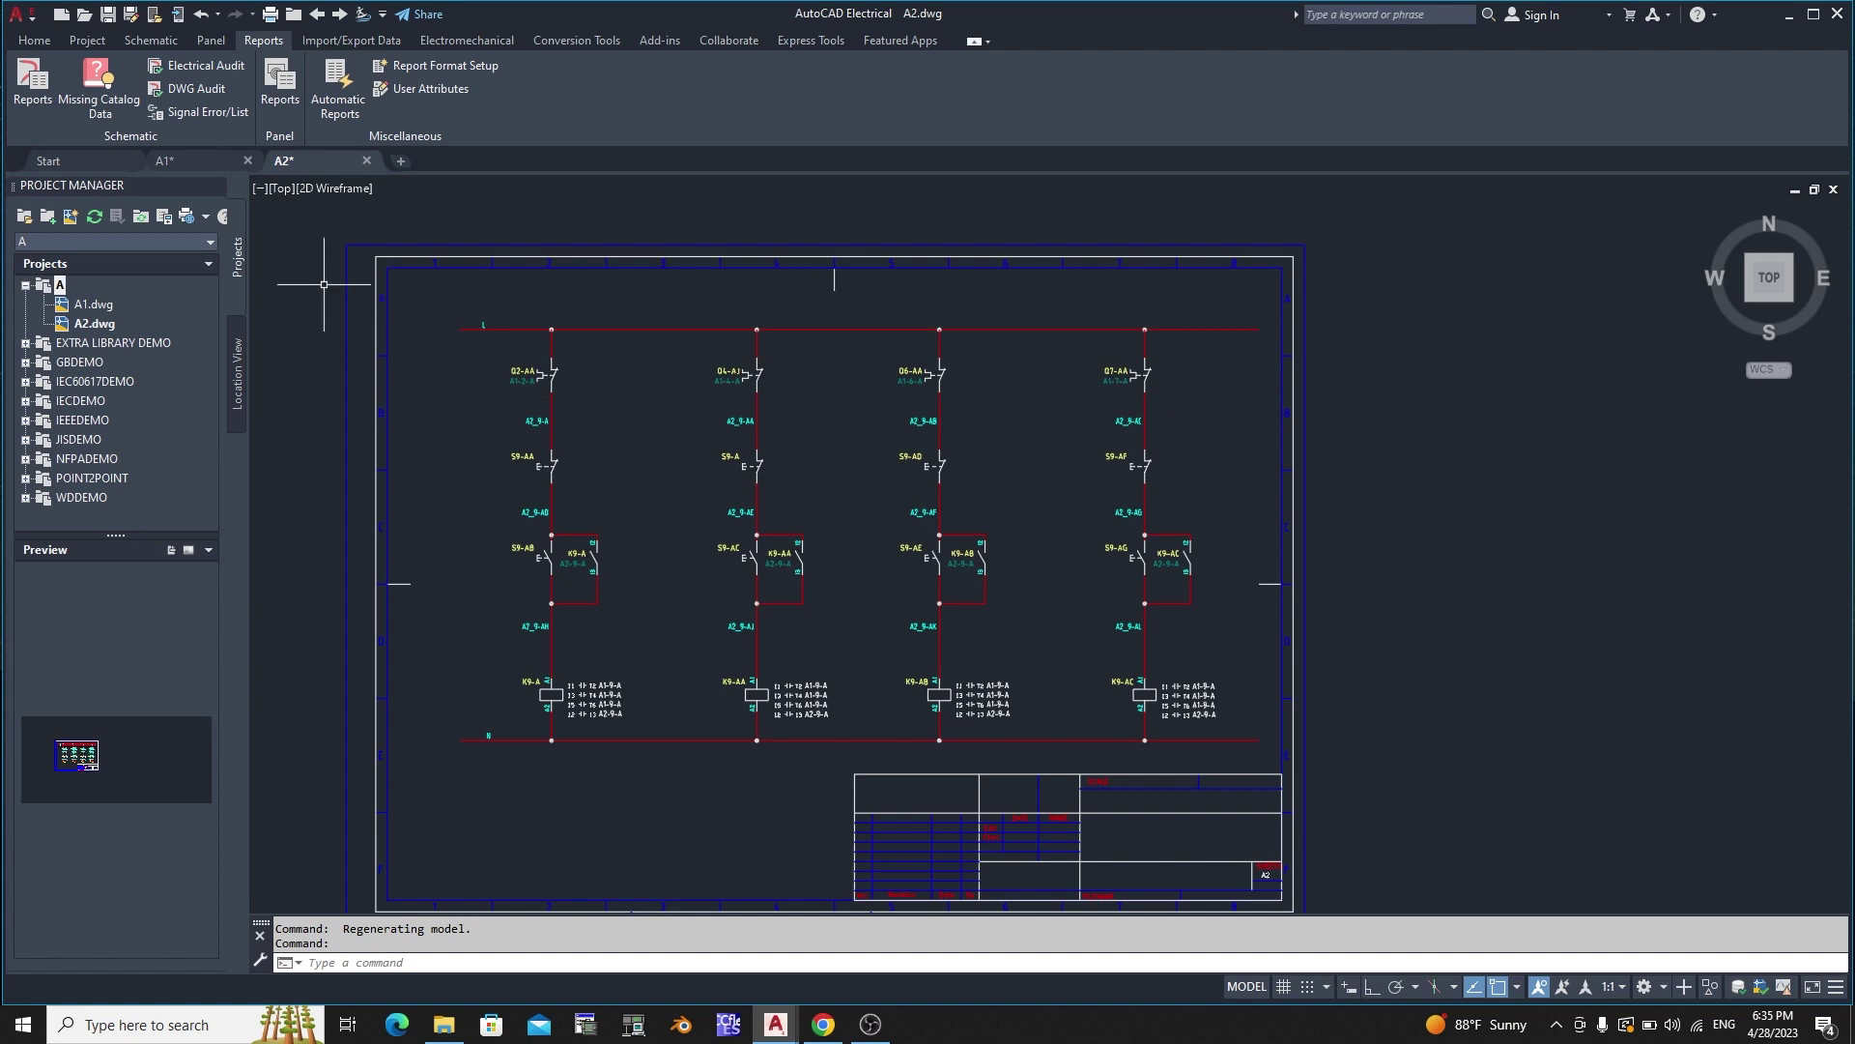
Step: Return to drawing A1, glance at the Project tab, and come back to Reports
{"action": "left_click", "coordinate": [178, 161]}
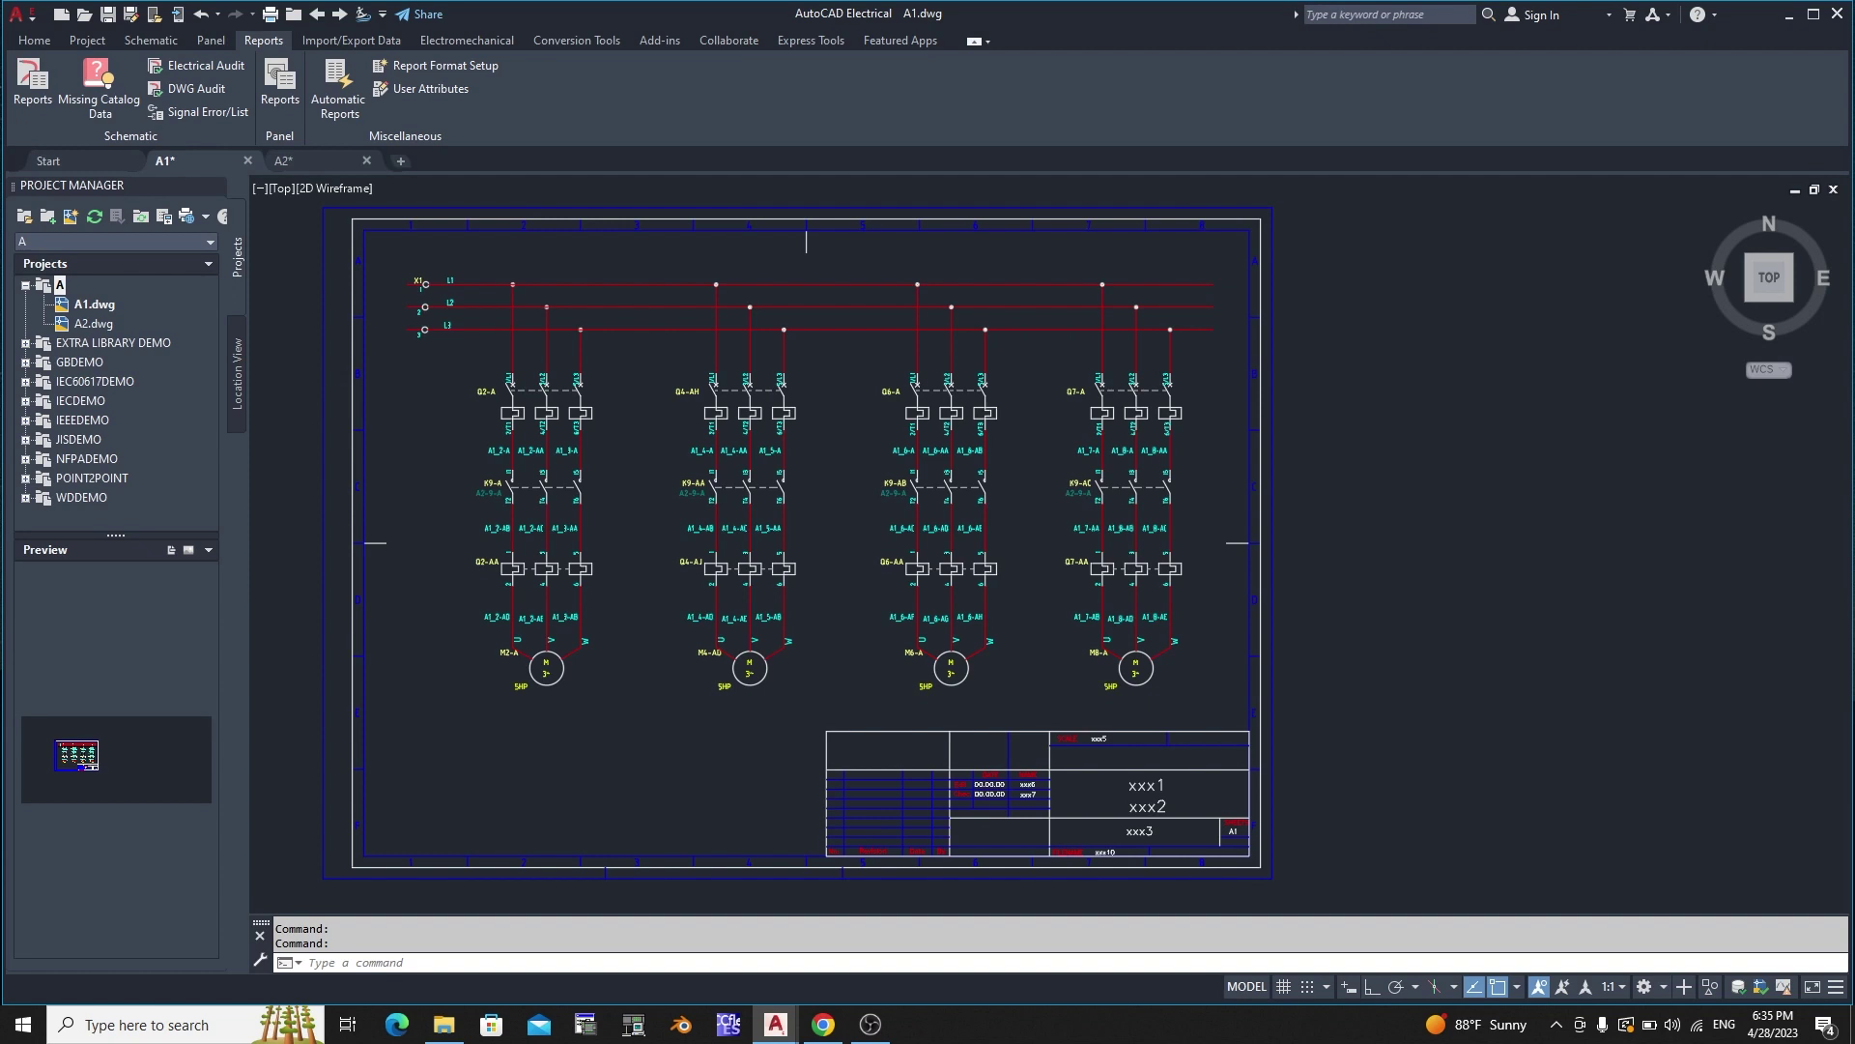
{"action": "left_click", "coordinate": [87, 40]}
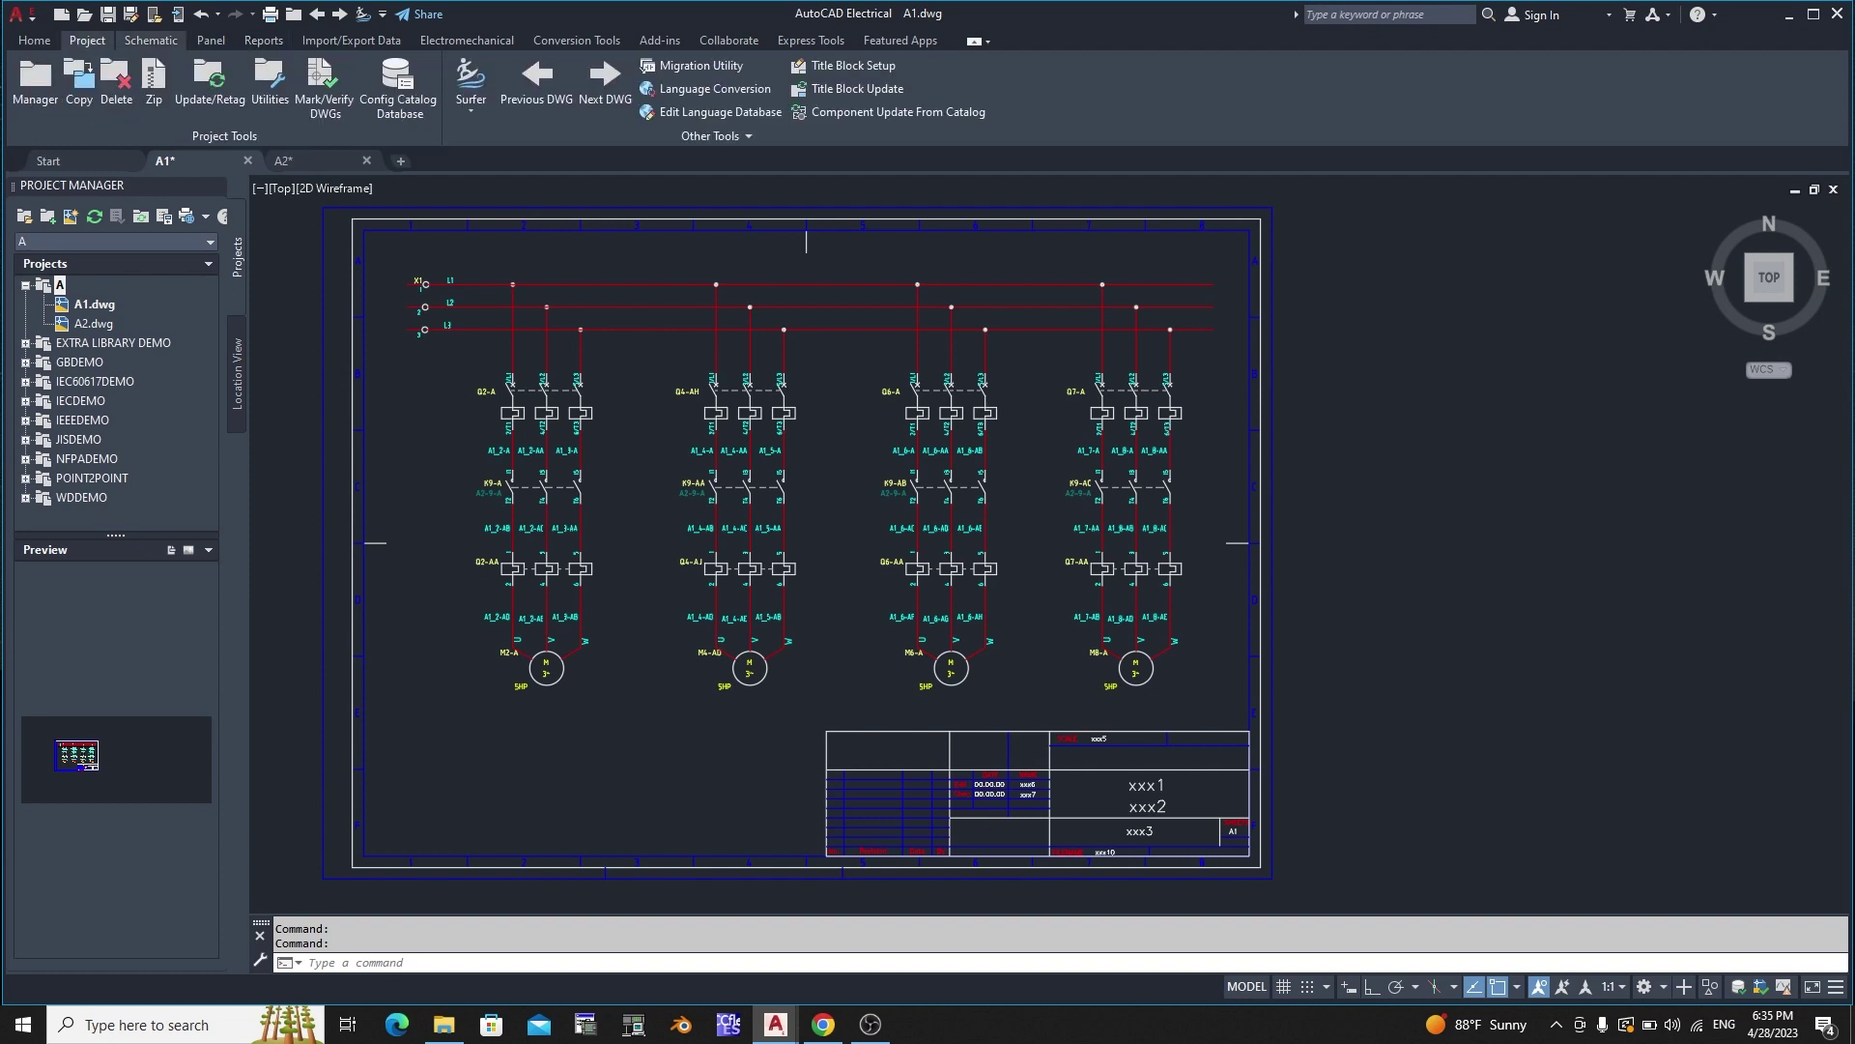
{"action": "left_click", "coordinate": [262, 40]}
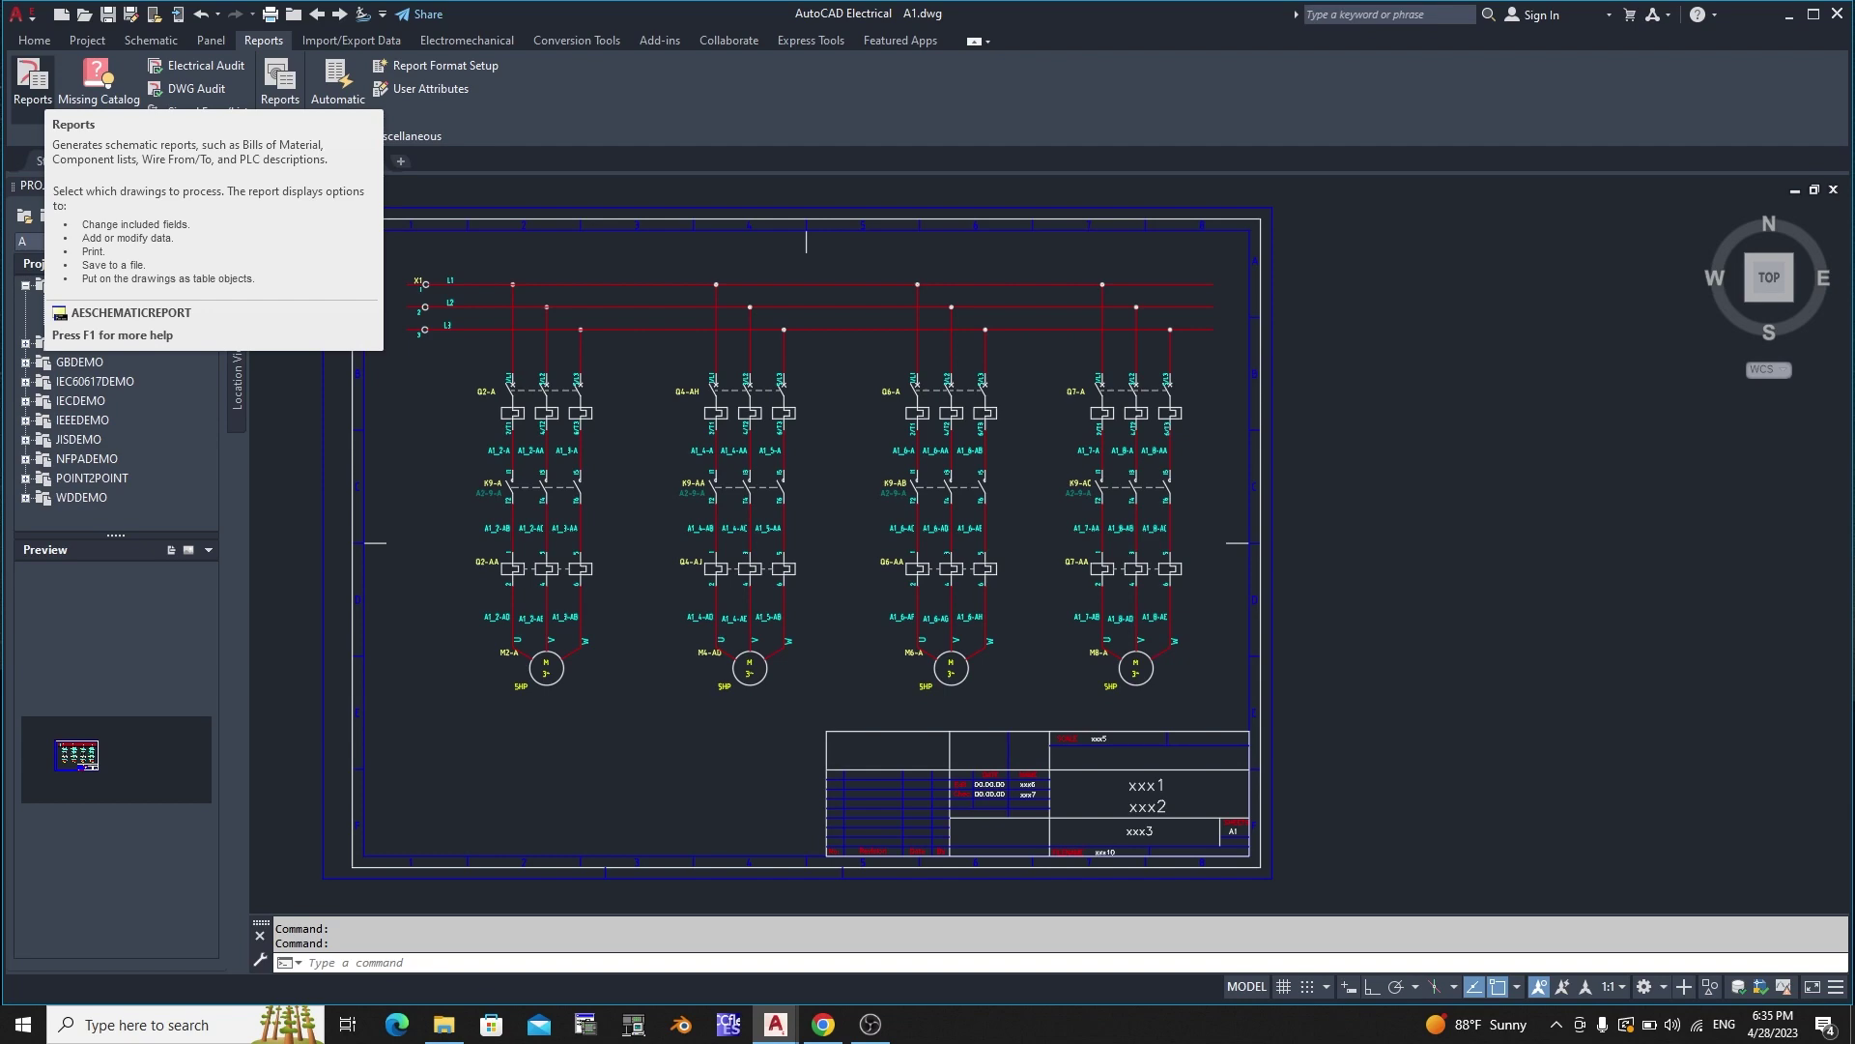
Step: Run a Bill of Material report for the active A1 drawing only, saving when prompted
{"action": "left_click", "coordinate": [32, 79]}
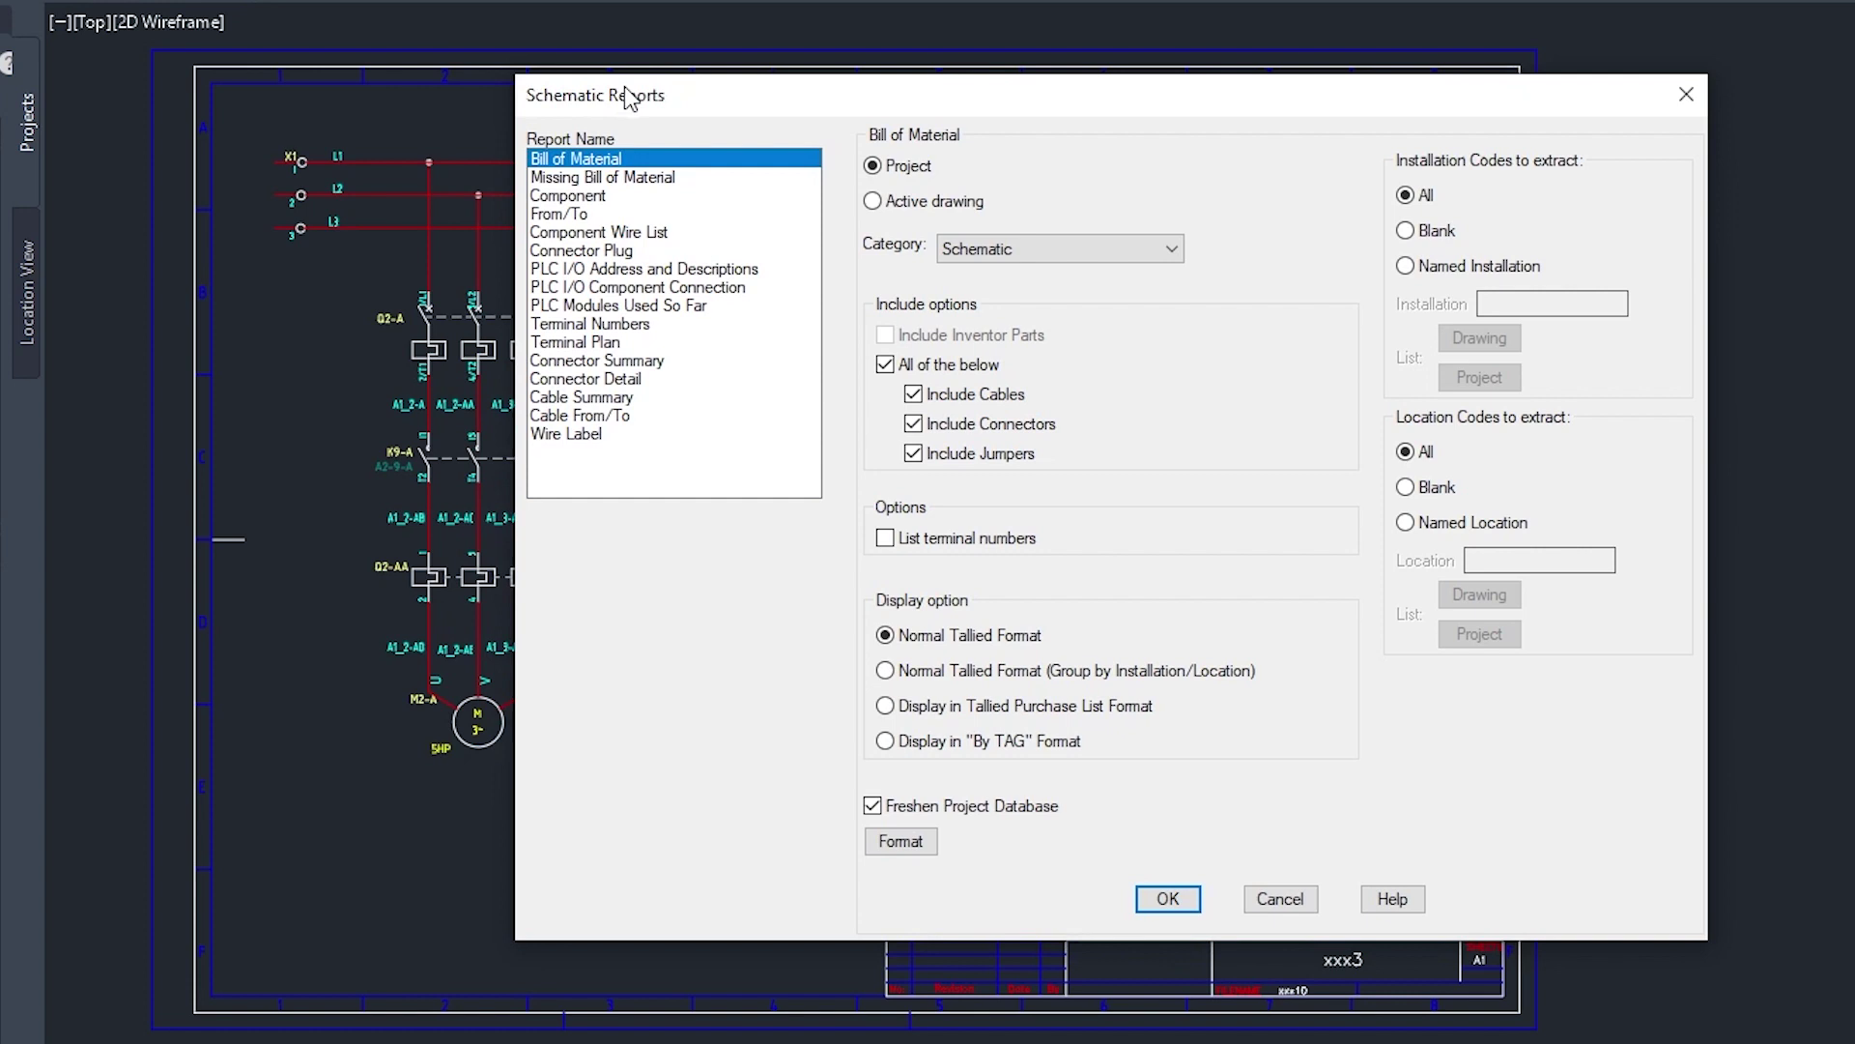
{"action": "left_click_drag", "start_coordinate": [630, 98], "coordinate": [652, 138]}
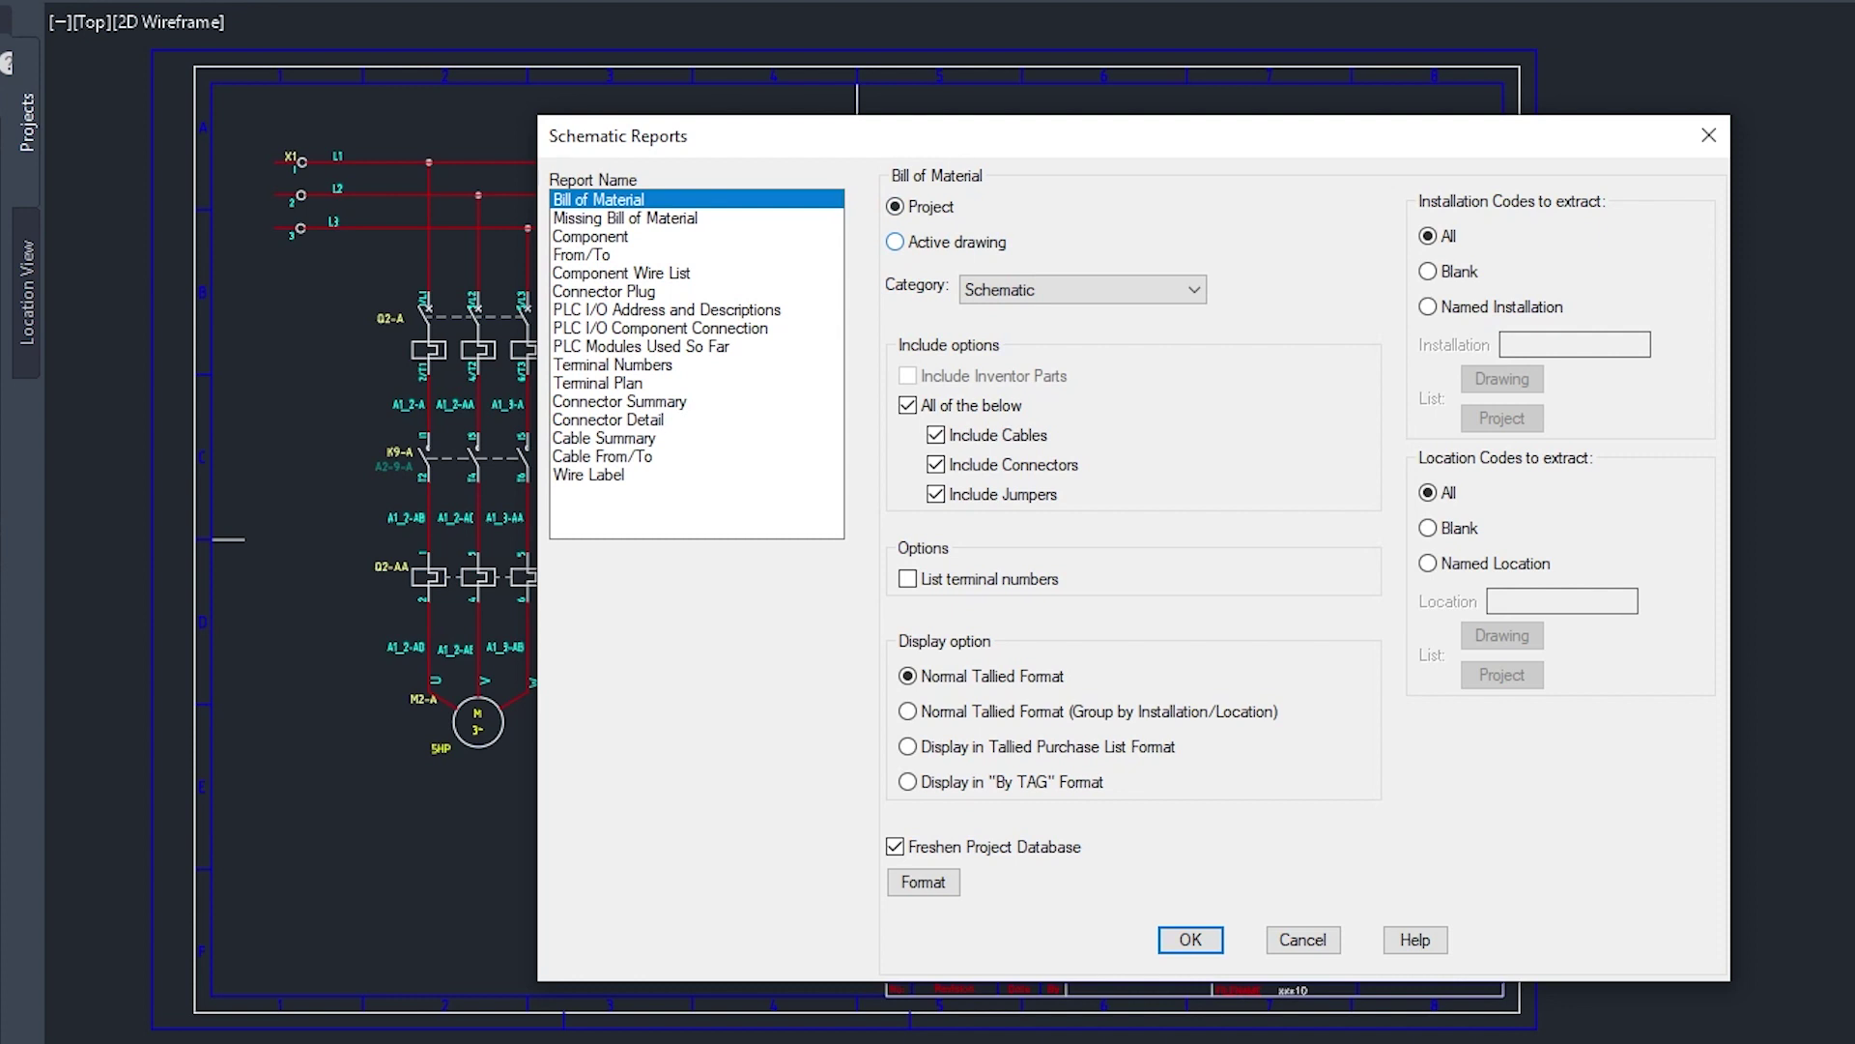
{"action": "left_click", "coordinate": [895, 242]}
{"action": "key", "text": "Return"}
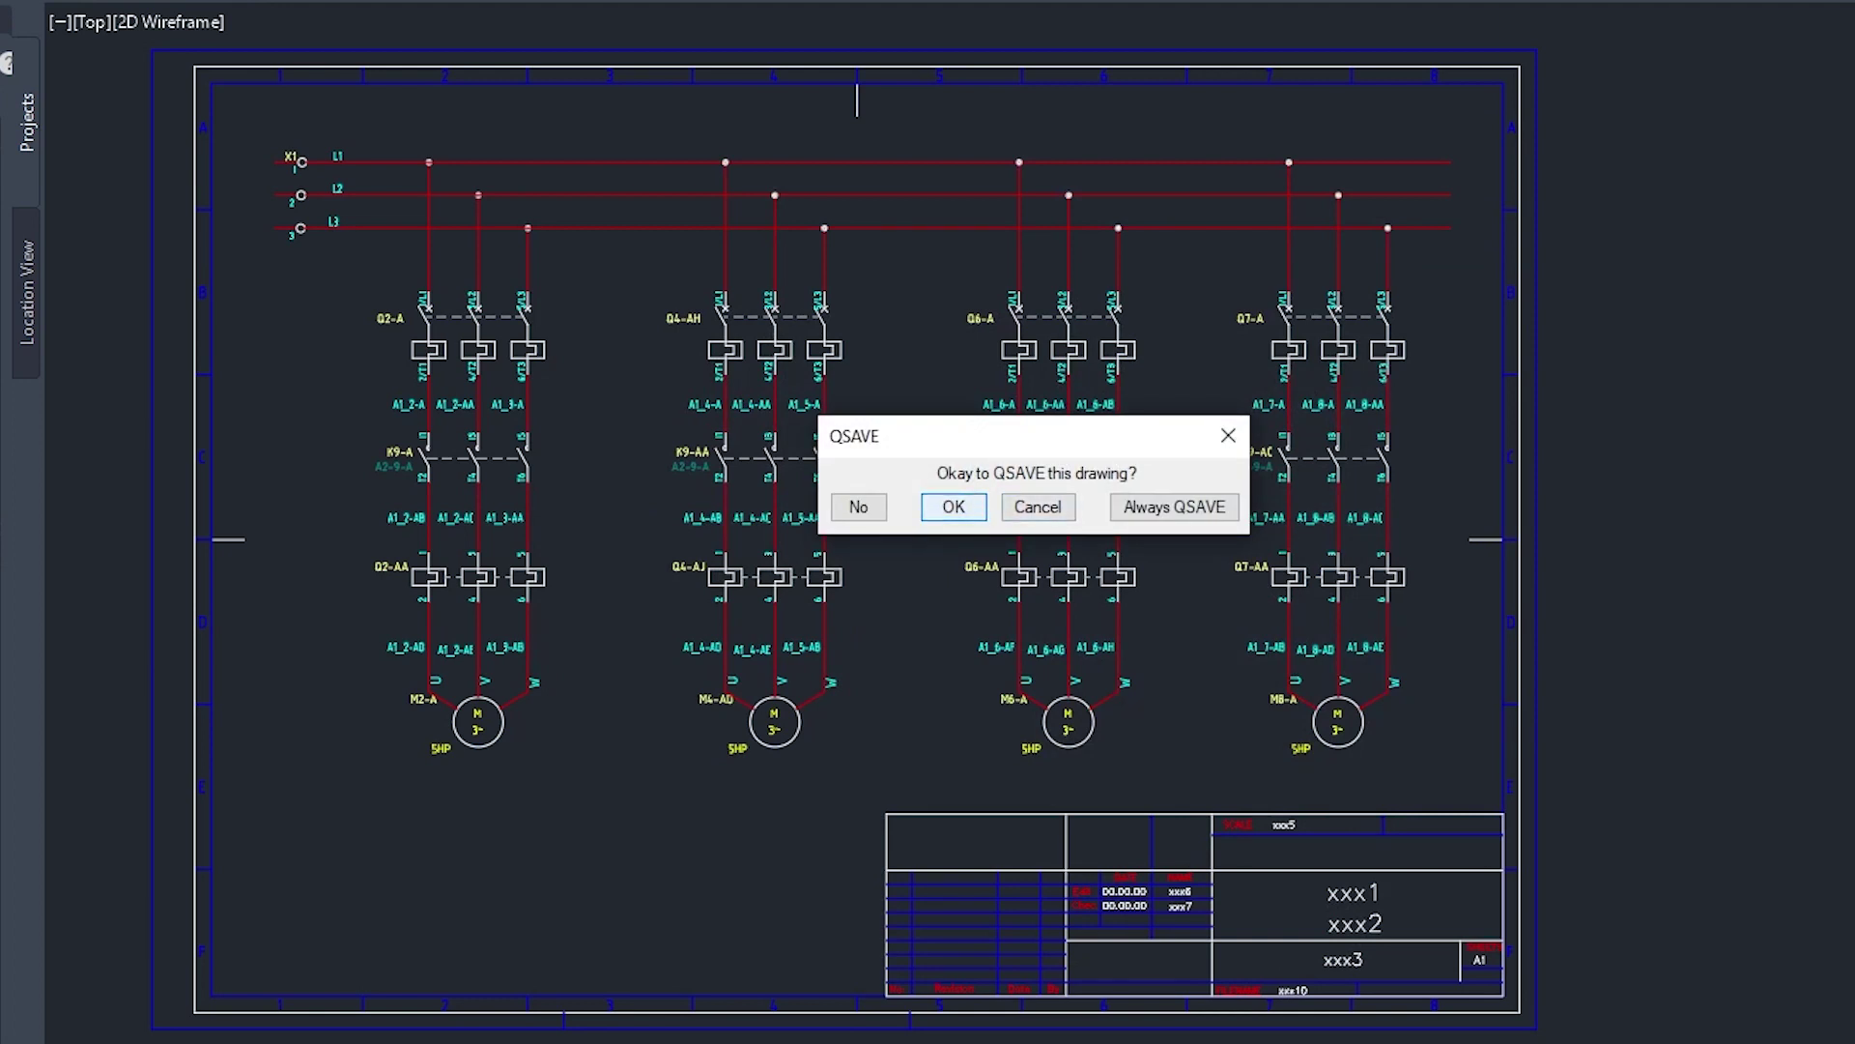
{"action": "key", "text": "Return"}
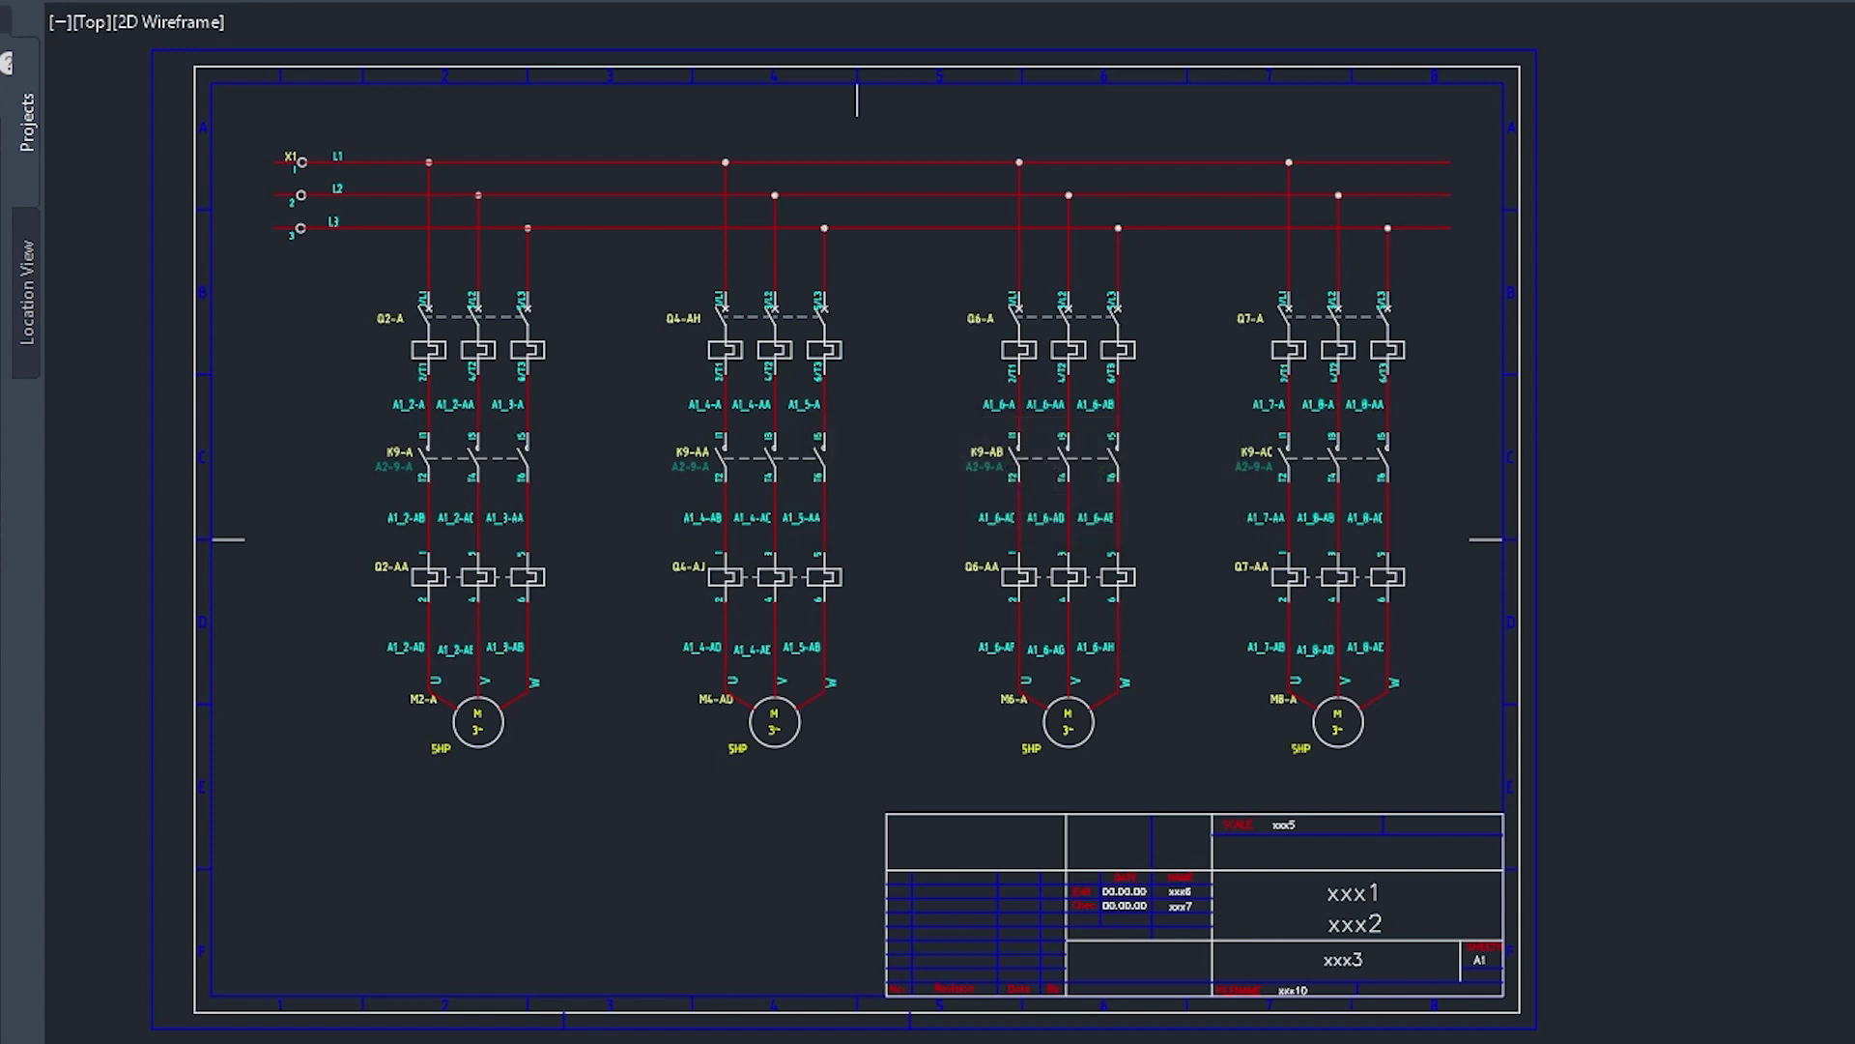
Step: Place the Bill of Material as an ACE-INCH style table left of the A1 schematic
{"action": "scroll", "coordinate": [1038, 392], "scroll_direction": "down", "scroll_amount": 1}
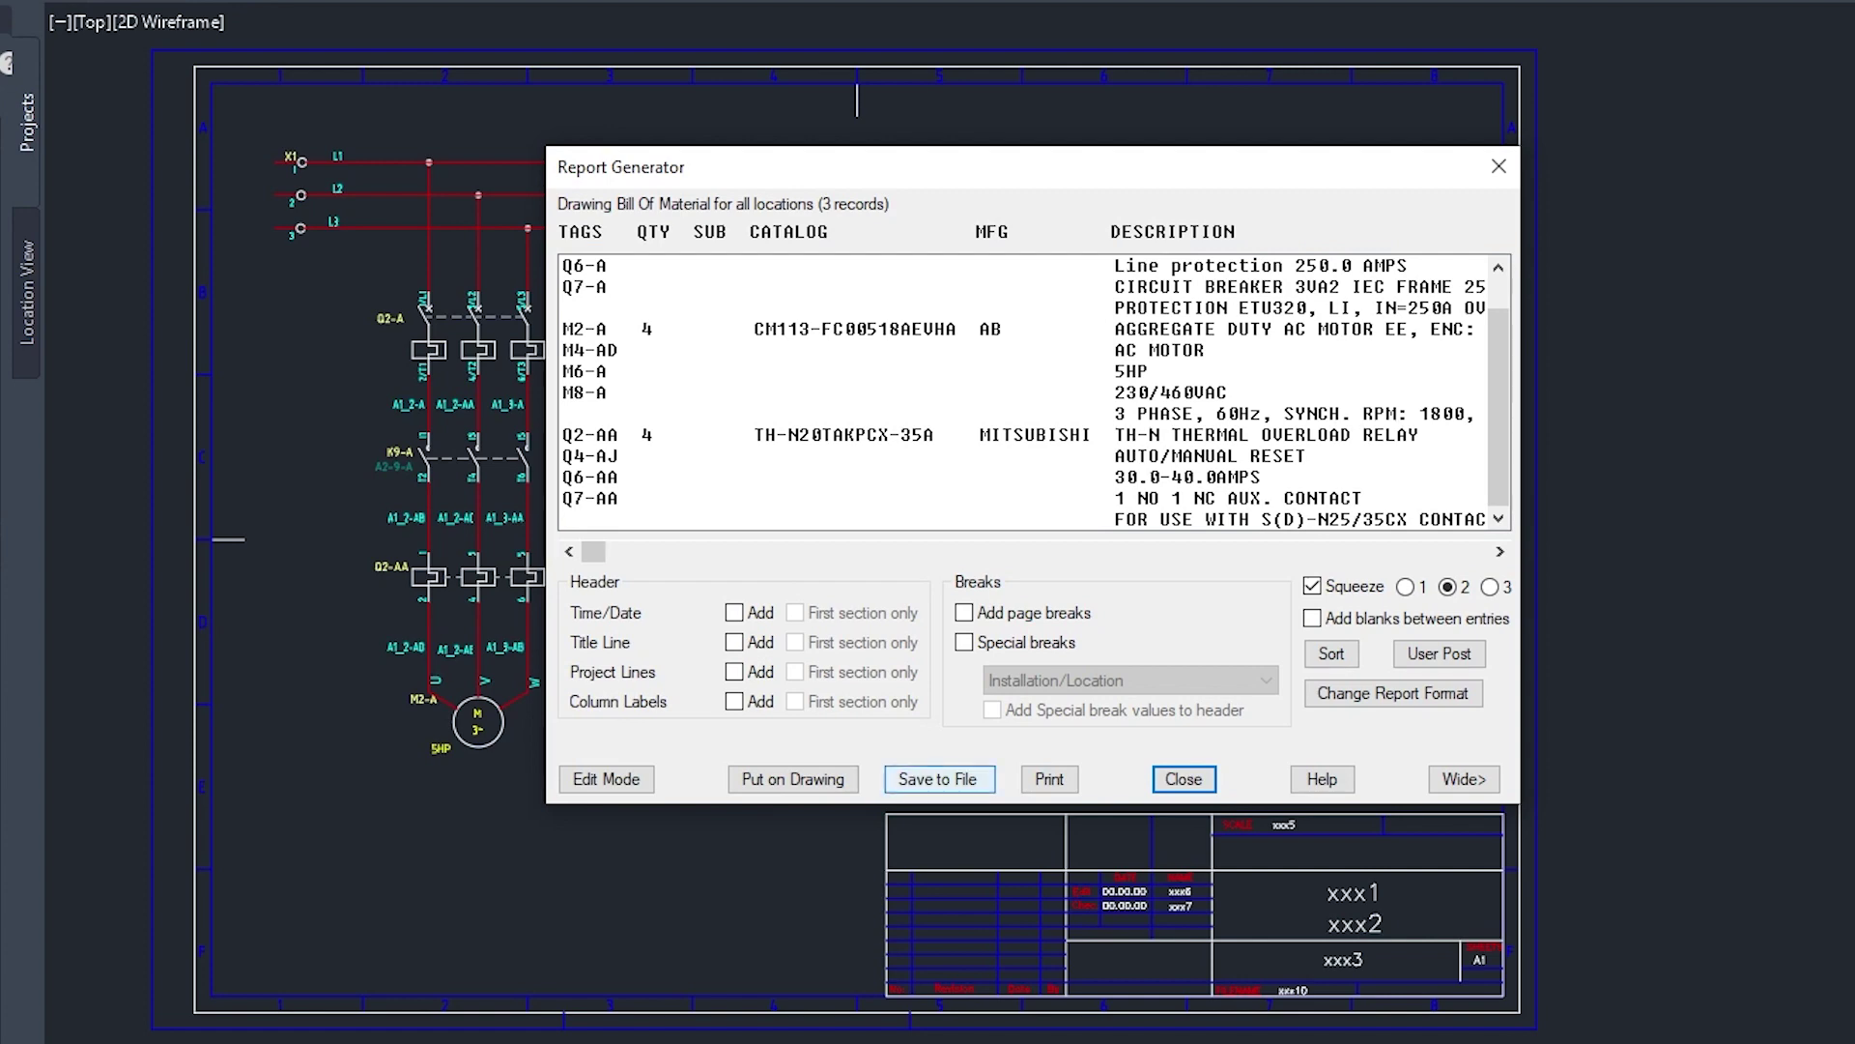
{"action": "left_click", "coordinate": [792, 779]}
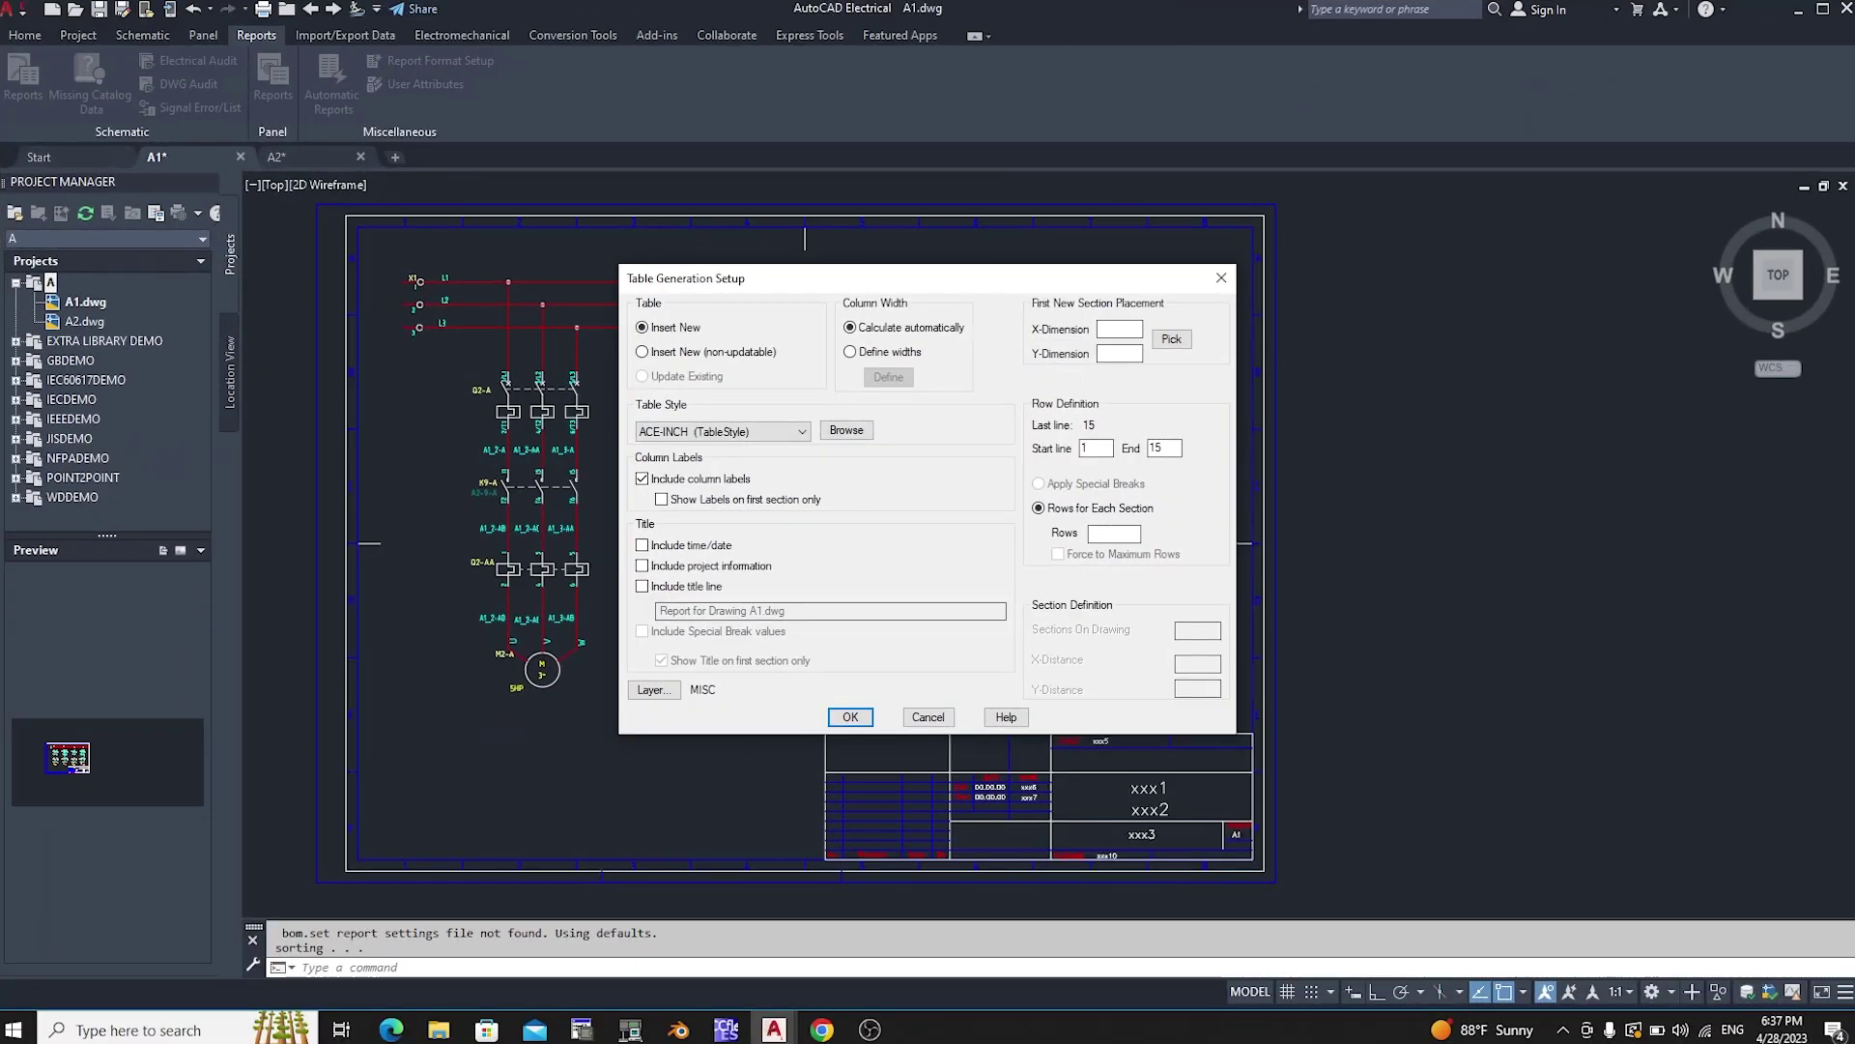
{"action": "left_click", "coordinate": [720, 431]}
{"action": "left_click", "coordinate": [720, 450]}
{"action": "left_click", "coordinate": [850, 716]}
{"action": "scroll", "coordinate": [1098, 510], "scroll_direction": "up", "scroll_amount": 2}
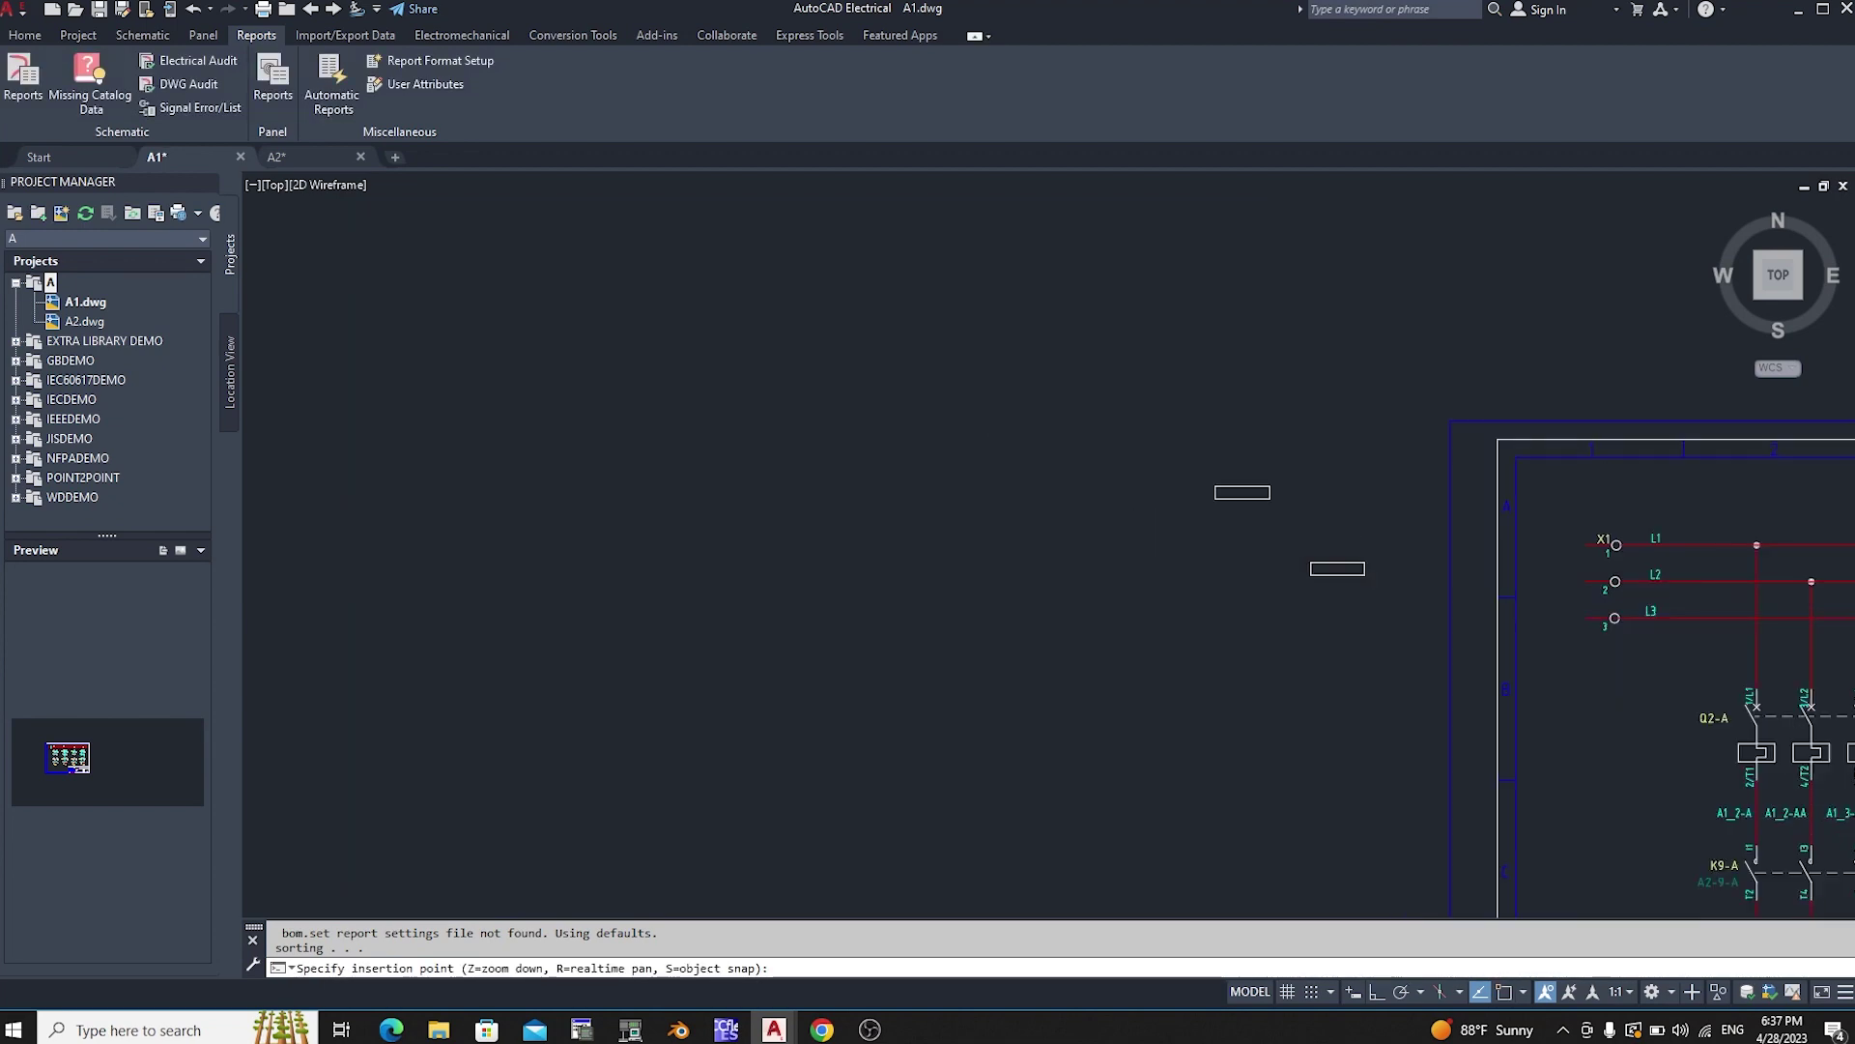
{"action": "scroll", "coordinate": [955, 334], "scroll_direction": "down", "scroll_amount": 4}
{"action": "scroll", "coordinate": [1262, 451], "scroll_direction": "up", "scroll_amount": 4}
{"action": "scroll", "coordinate": [986, 288], "scroll_direction": "down", "scroll_amount": 1}
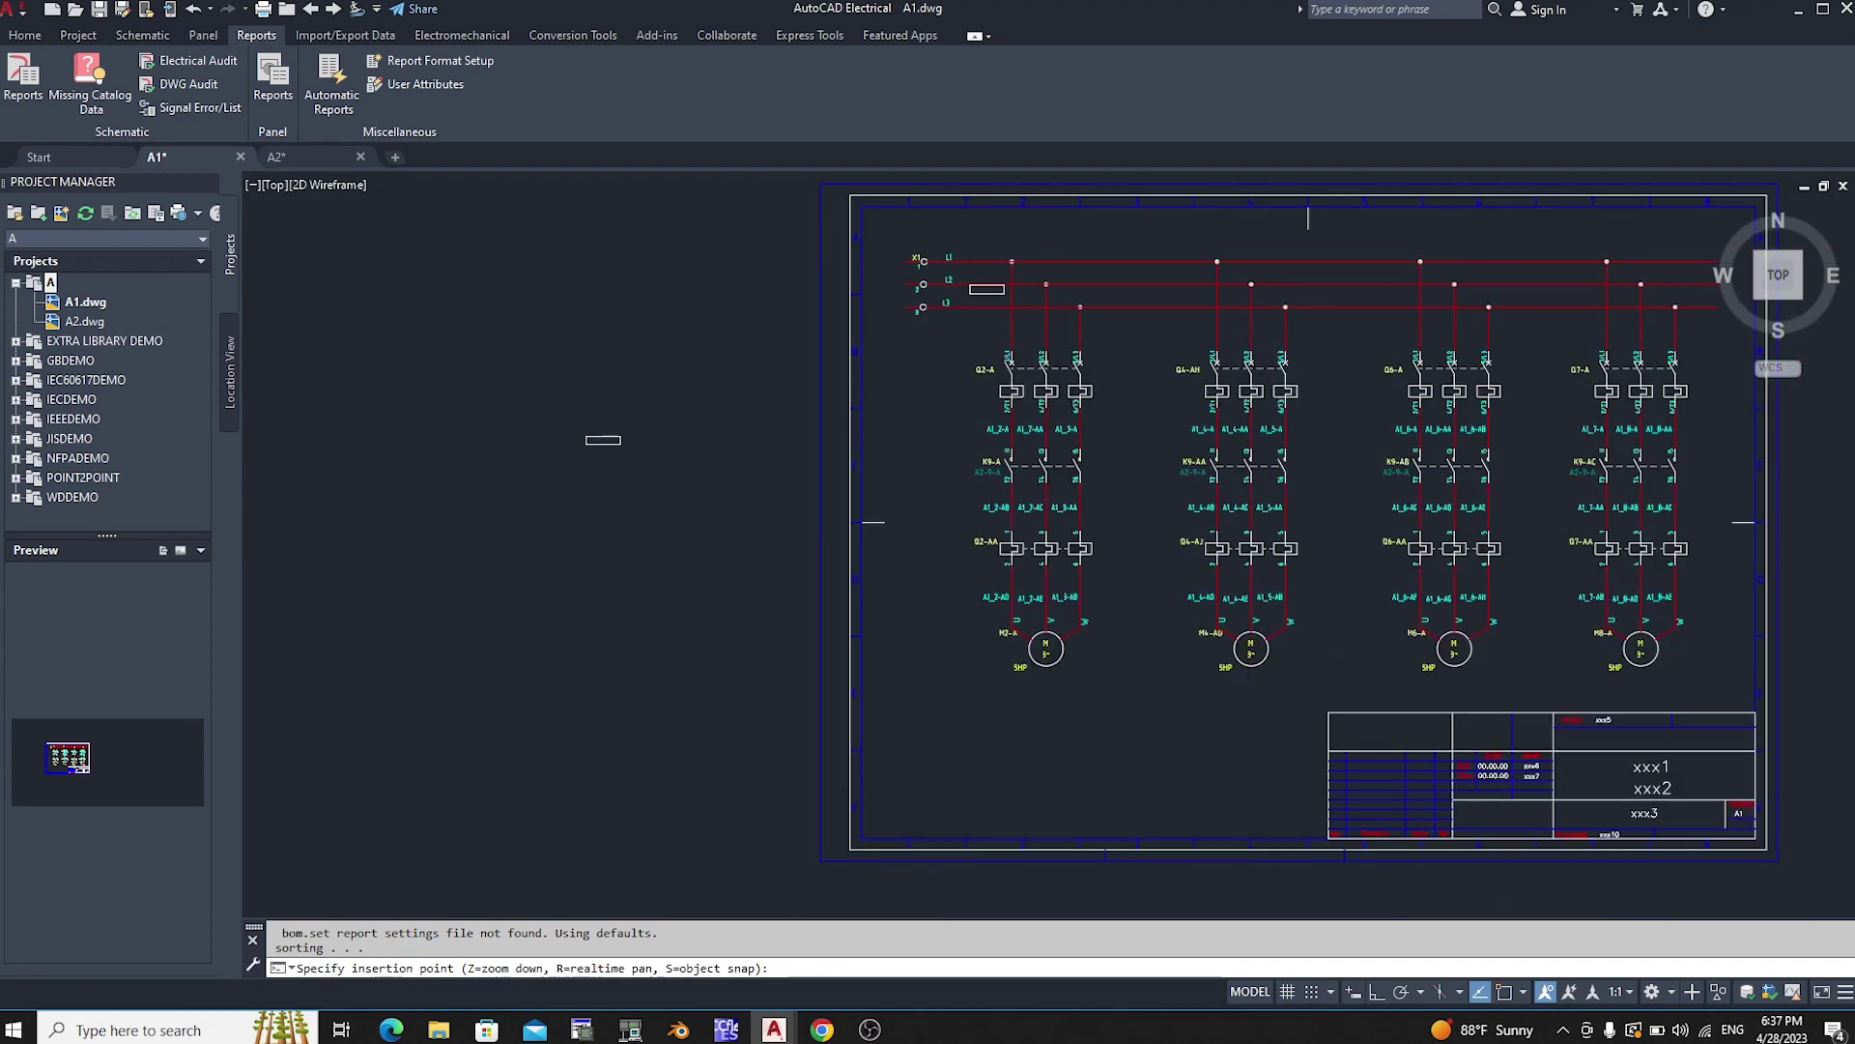
{"action": "left_click", "coordinate": [580, 437]}
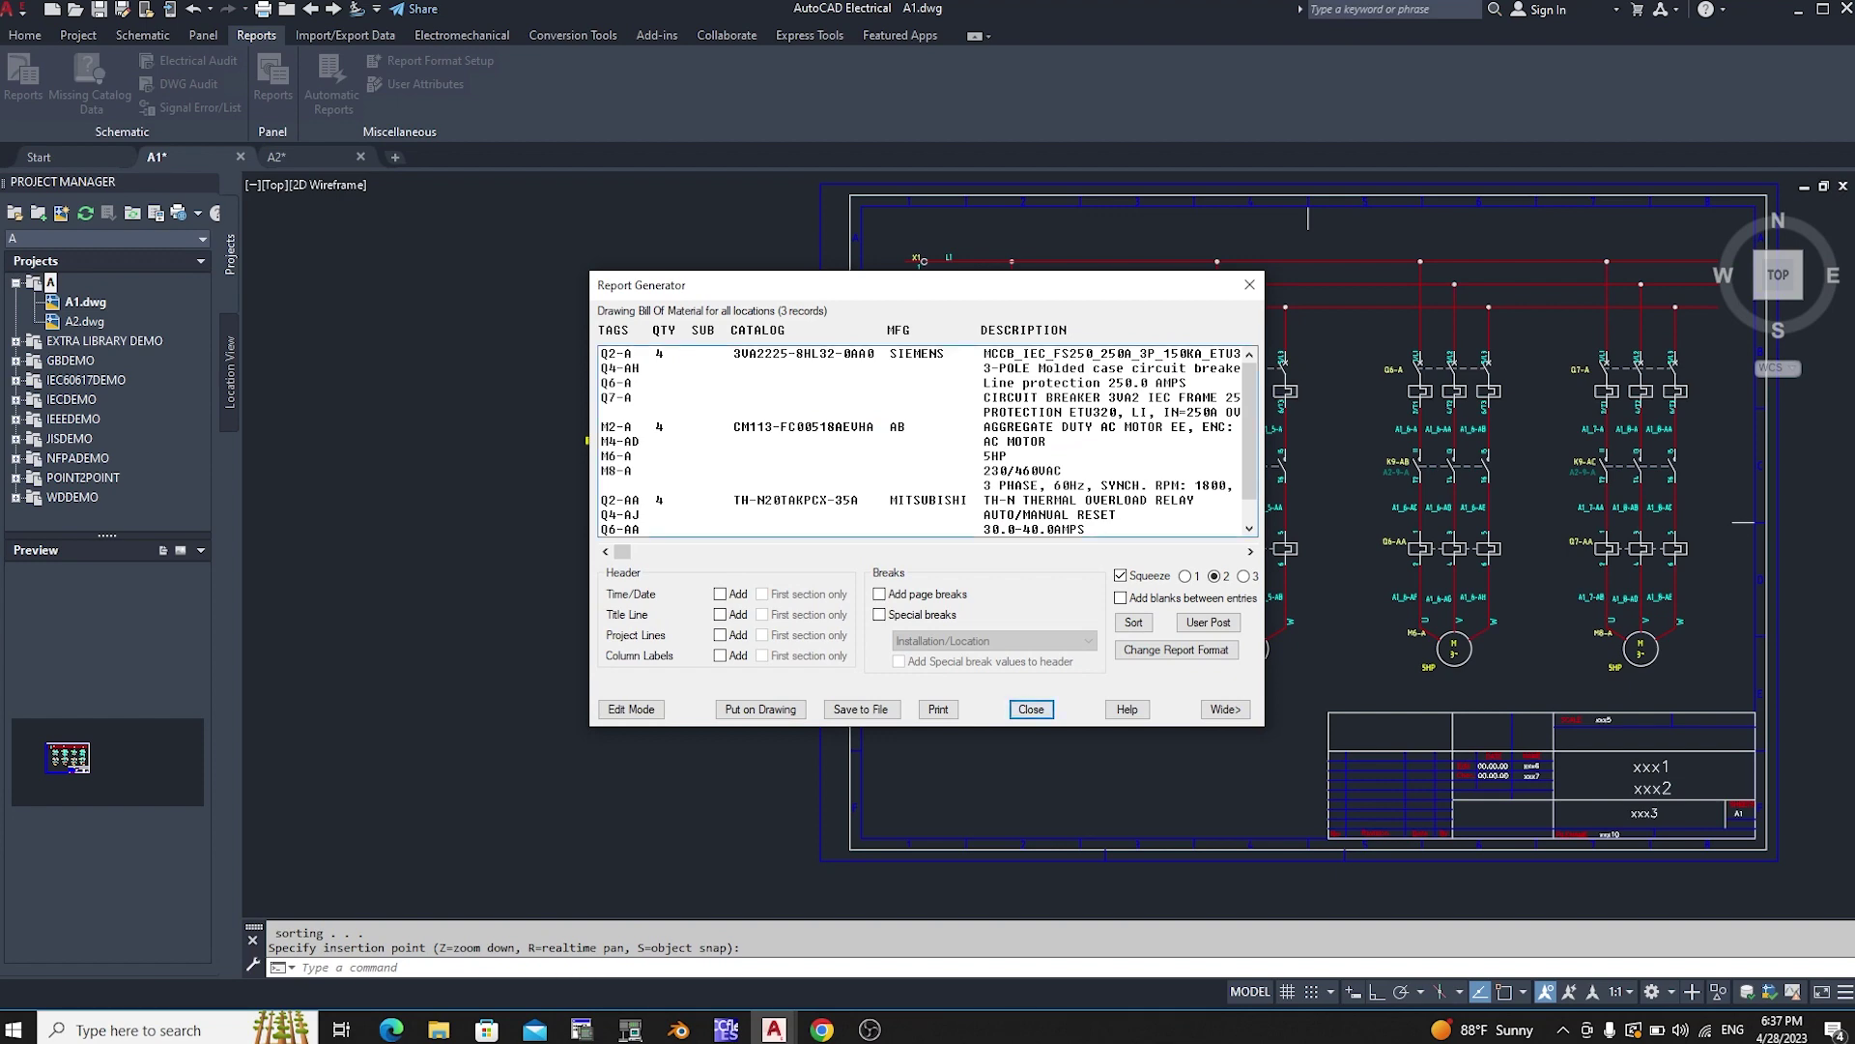
Step: Close the report generator and pan so the BOM table and schematic sheet are visible
{"action": "left_click", "coordinate": [1031, 709]}
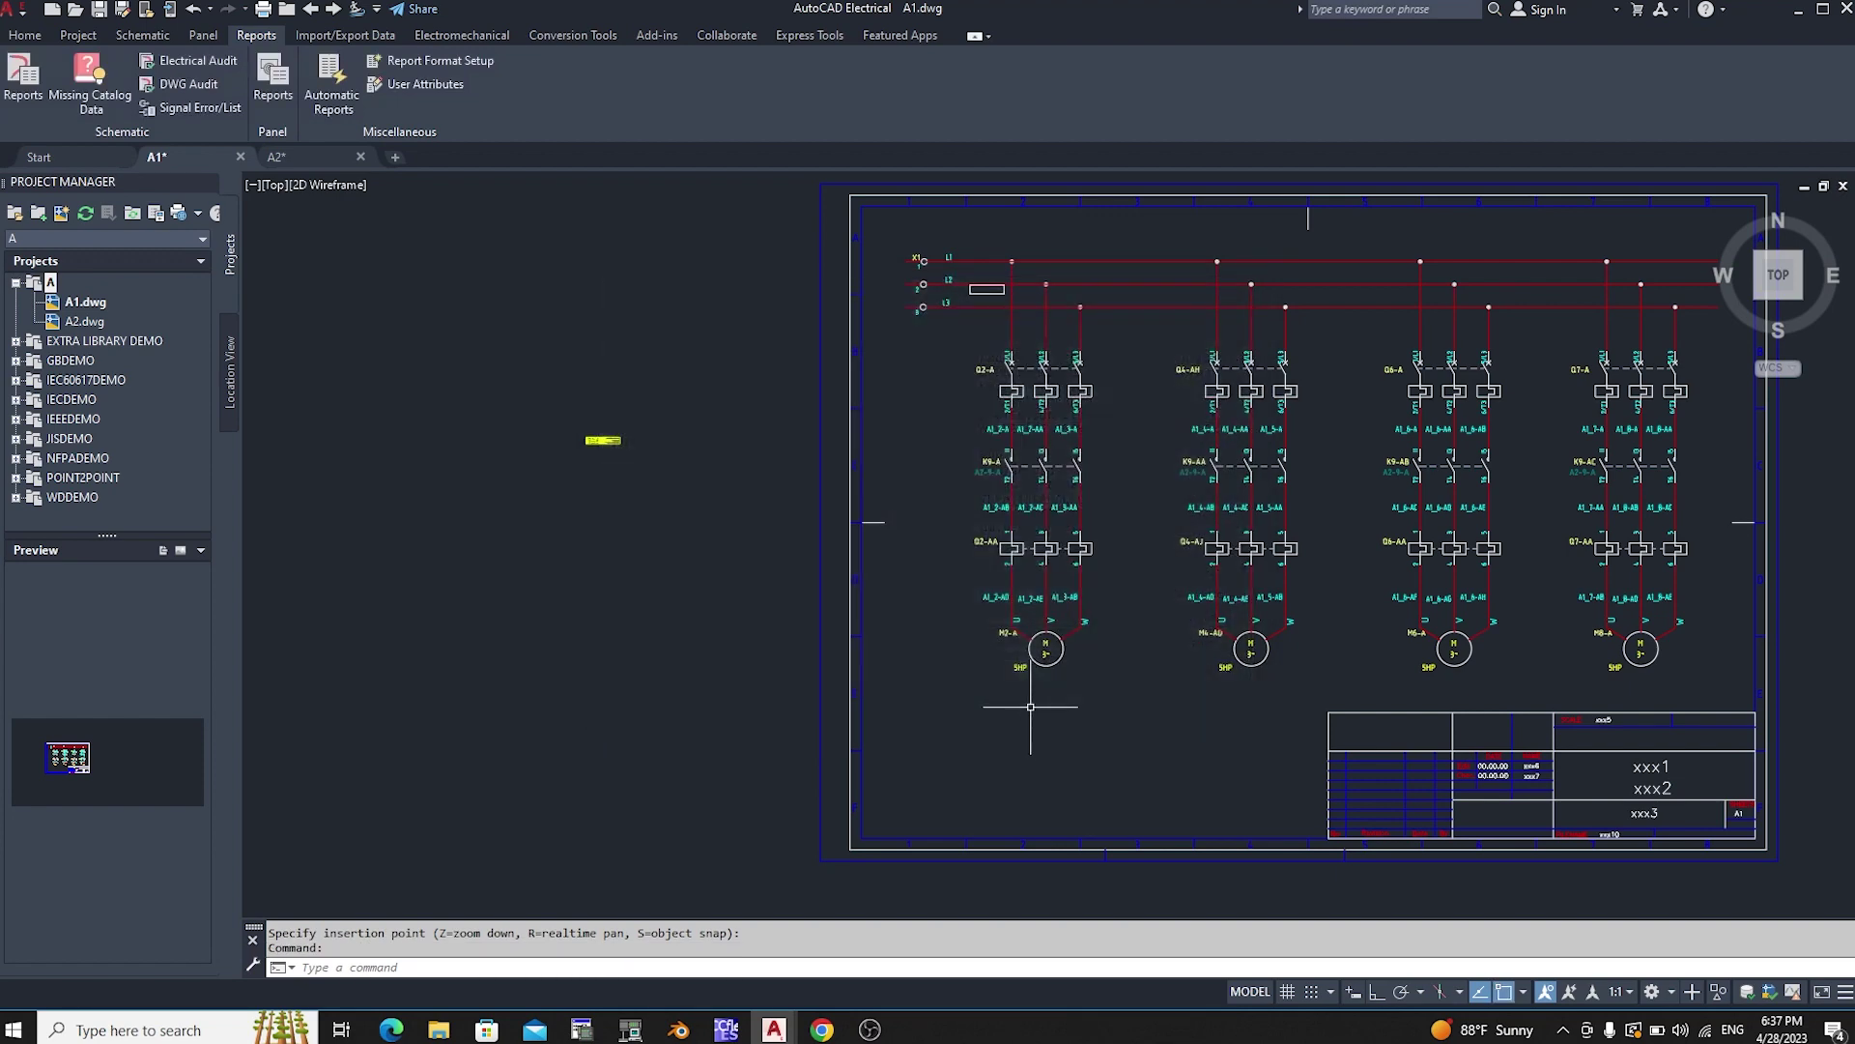
{"action": "scroll", "coordinate": [634, 538], "scroll_direction": "up", "scroll_amount": 3}
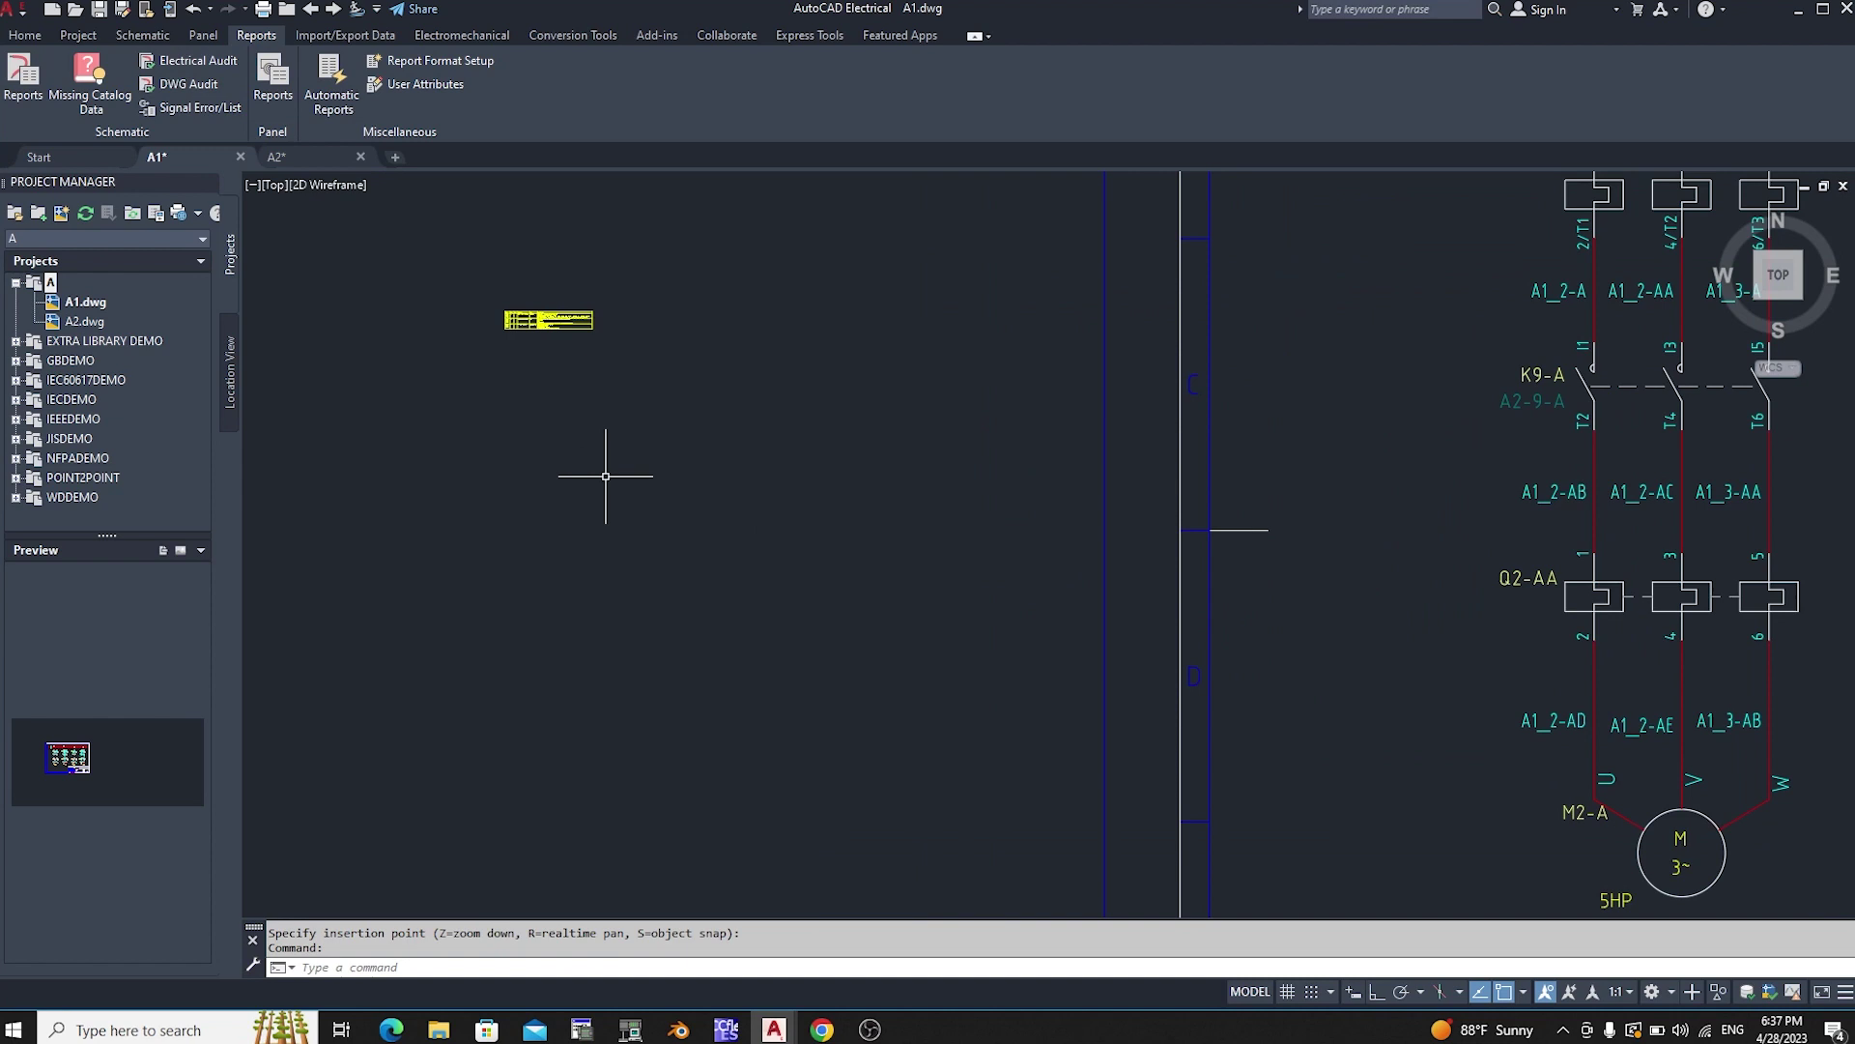
{"action": "right_click", "coordinate": [663, 553]}
{"action": "left_click", "coordinate": [696, 722]}
{"action": "mouse_move", "coordinate": [687, 483]}
{"action": "left_mouse_down"}
{"action": "mouse_move", "coordinate": [774, 476]}
{"action": "mouse_move", "coordinate": [948, 380]}
{"action": "mouse_move", "coordinate": [1131, 401]}
{"action": "mouse_move", "coordinate": [843, 279]}
{"action": "left_mouse_up"}
{"action": "scroll", "coordinate": [847, 310], "scroll_direction": "down", "scroll_amount": 2}
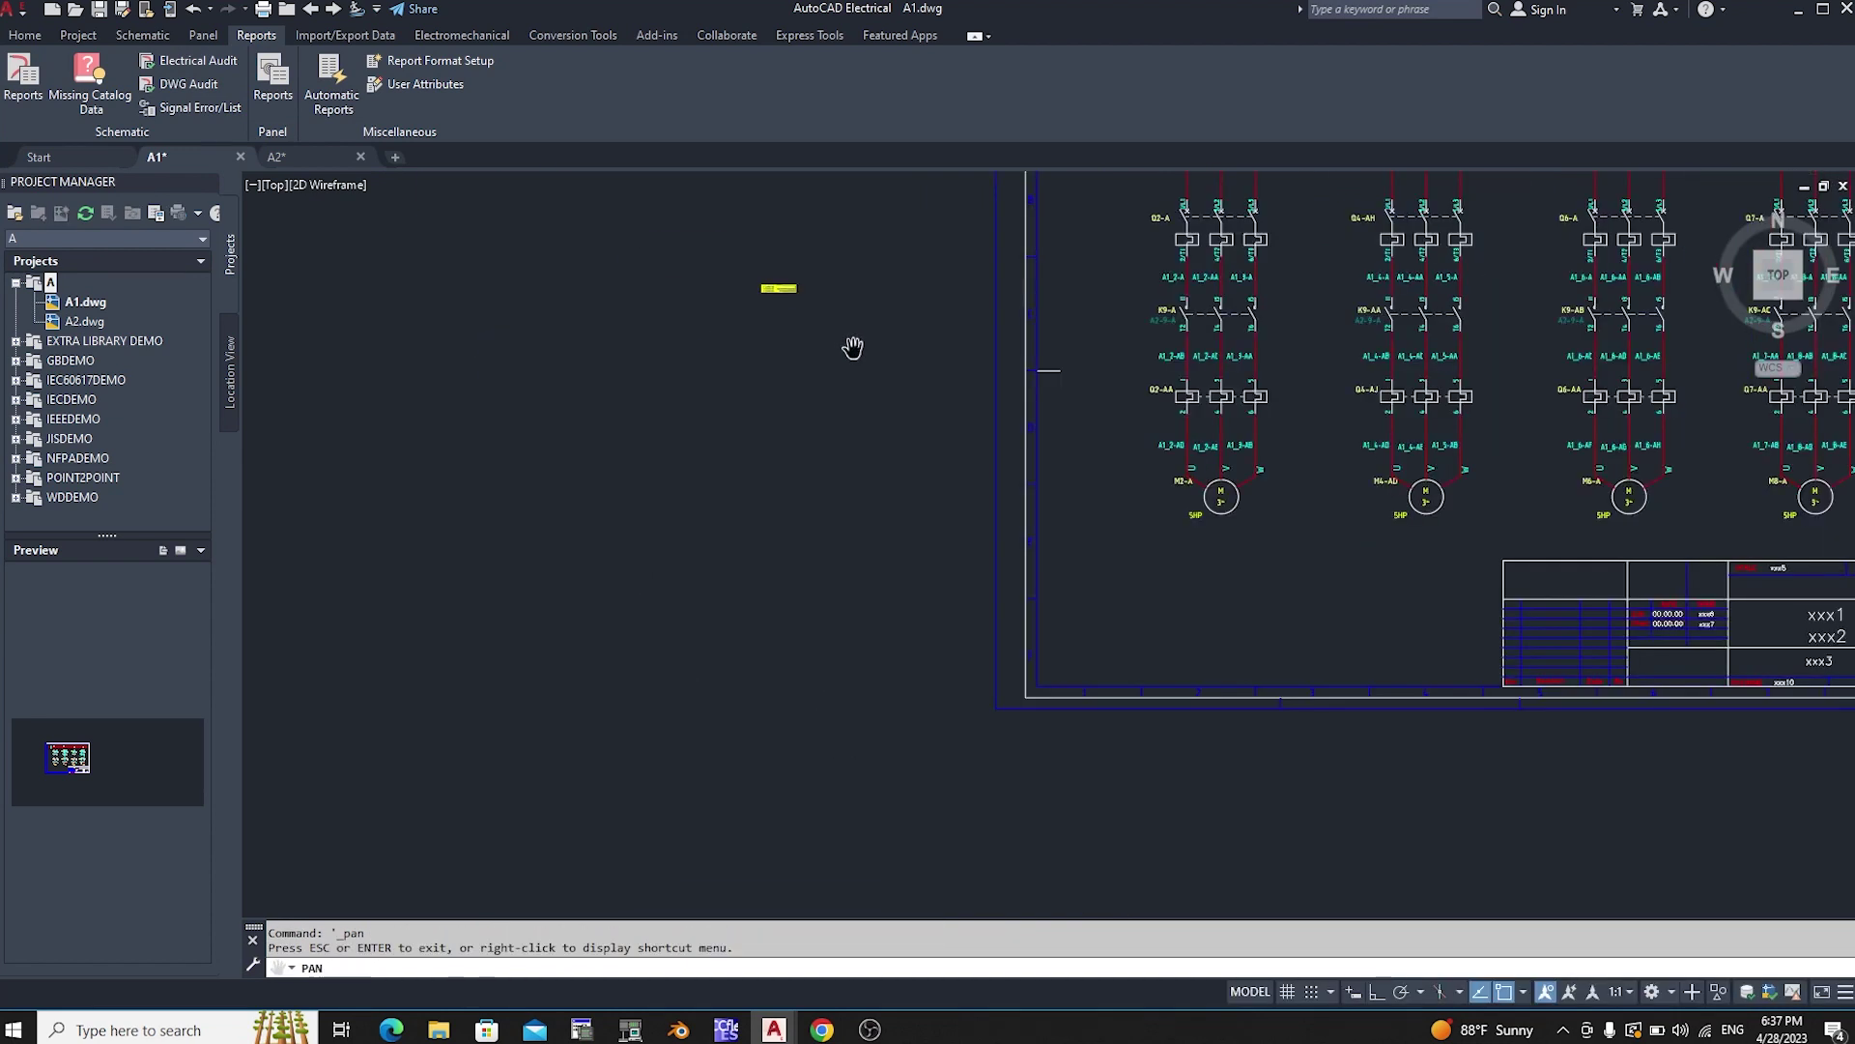
{"action": "left_click_drag", "start_coordinate": [850, 348], "coordinate": [825, 460]}
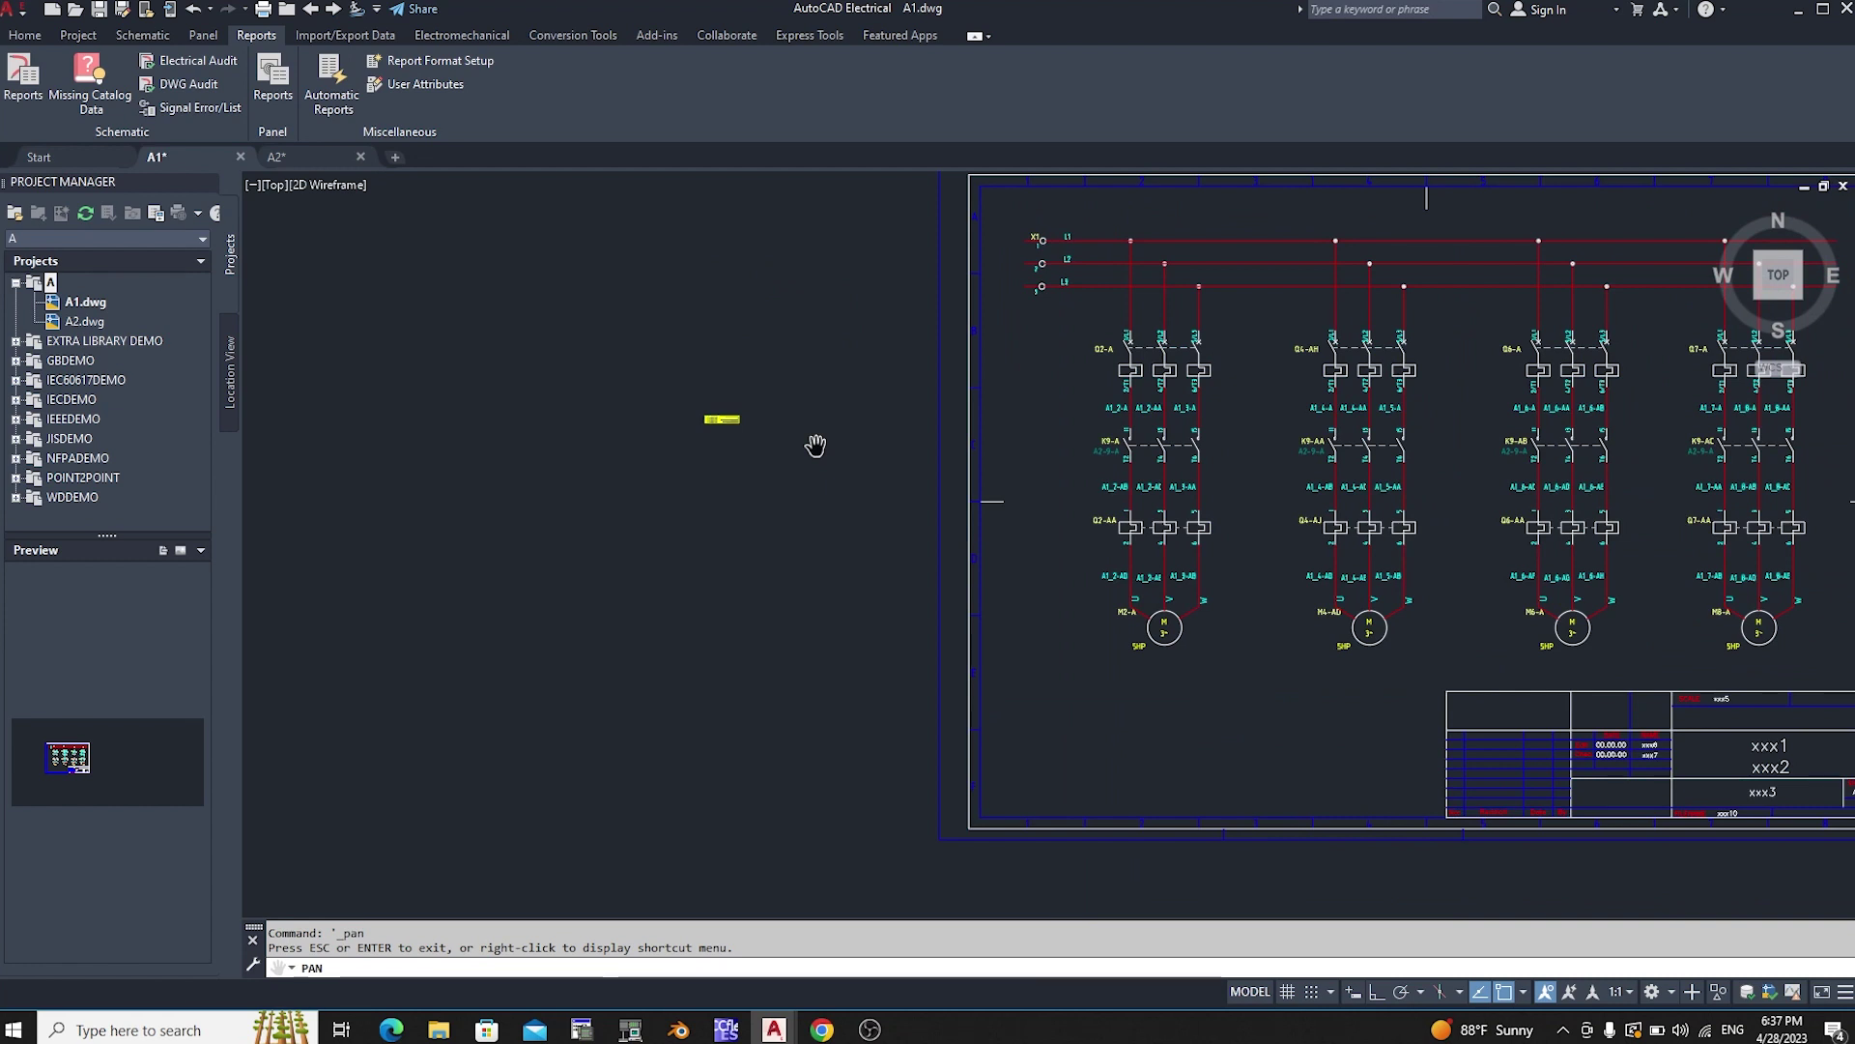
{"action": "right_click", "coordinate": [815, 445]}
{"action": "left_click", "coordinate": [850, 454]}
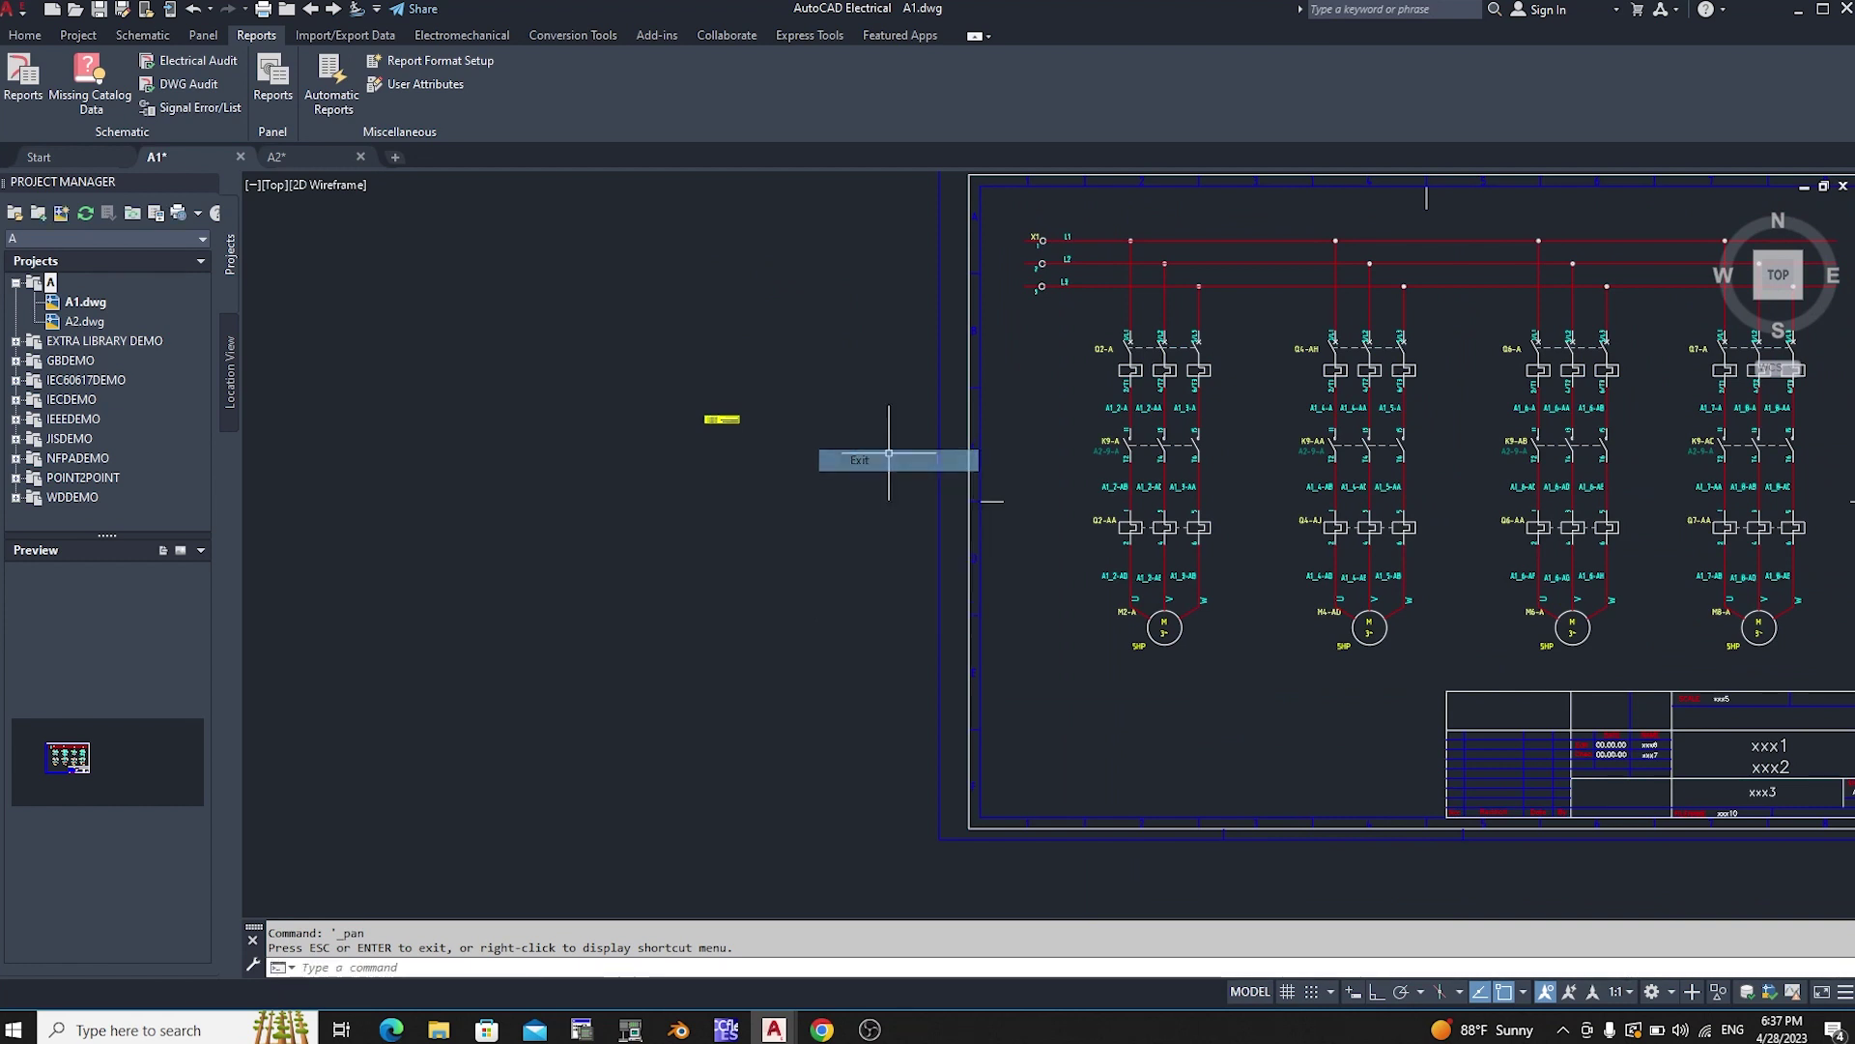
Step: Select the BOM table and scale it up into a readable block
{"action": "right_click", "coordinate": [595, 340]}
{"action": "left_click", "coordinate": [757, 315]}
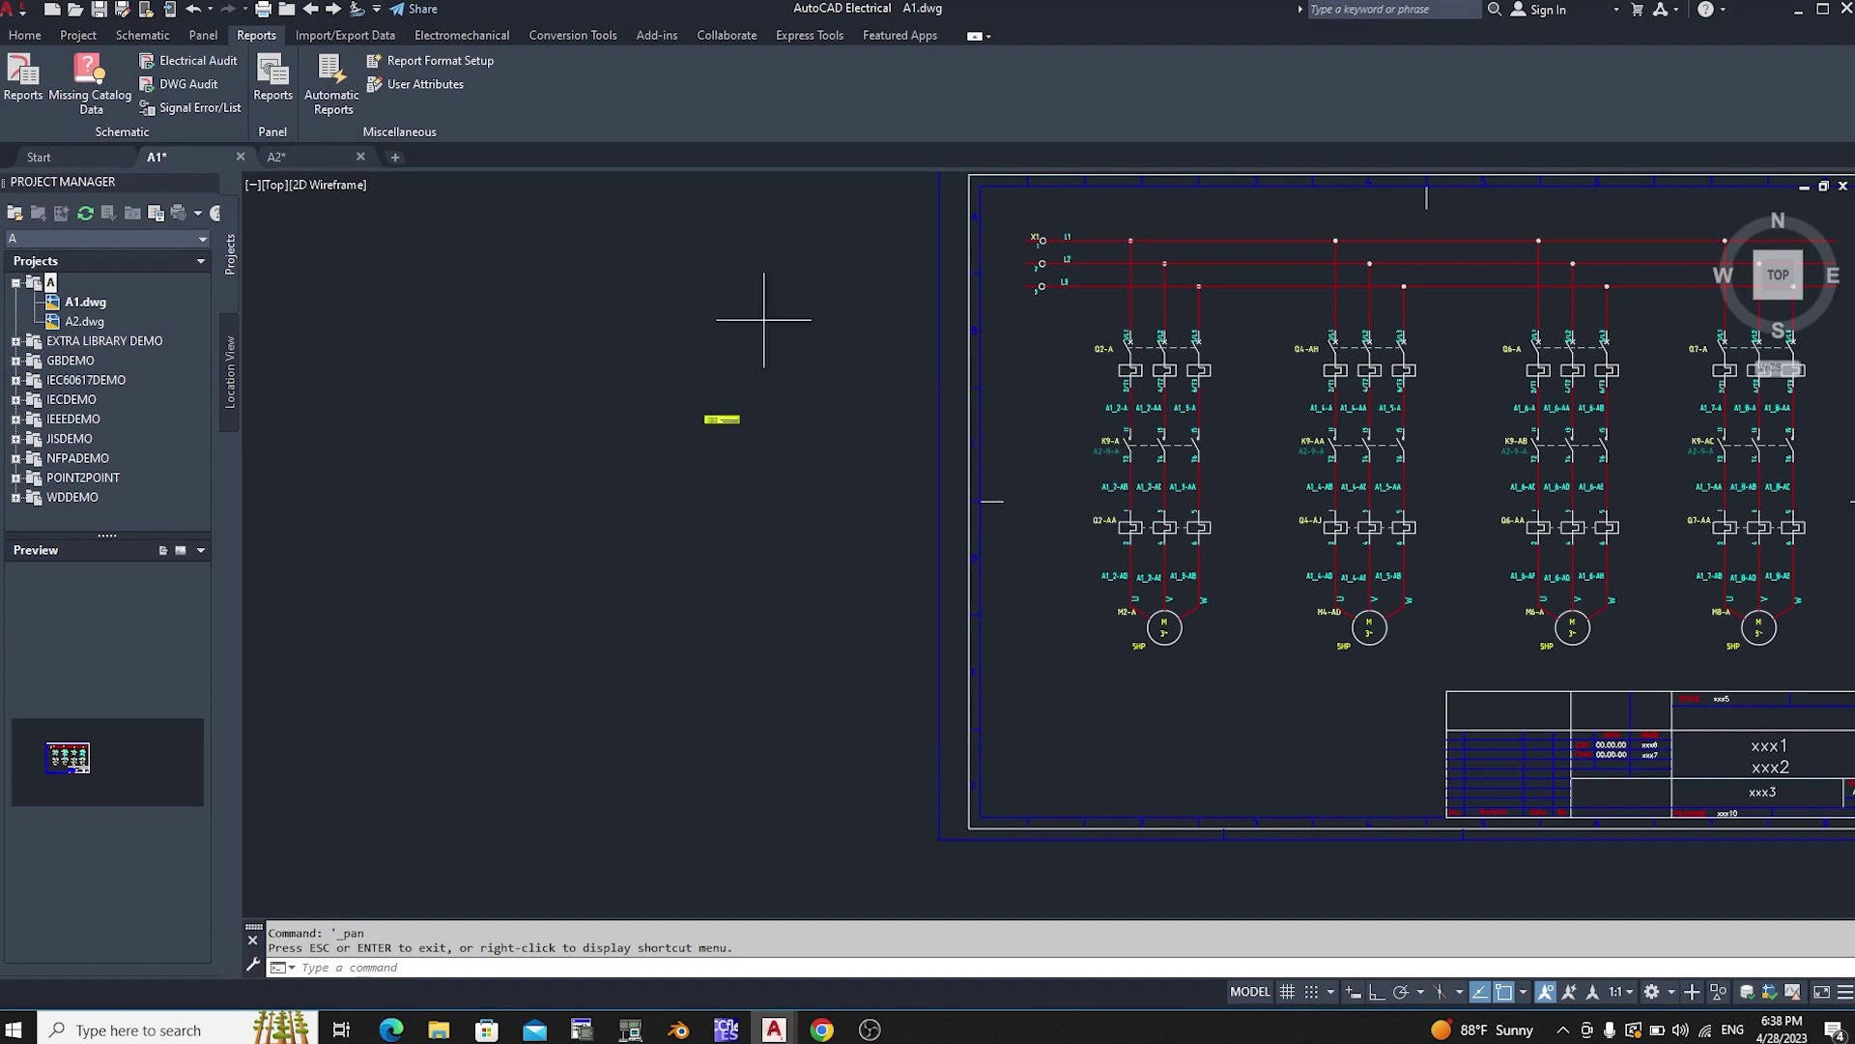
{"action": "scroll", "coordinate": [844, 378], "scroll_direction": "up", "scroll_amount": 2}
{"action": "left_click", "coordinate": [839, 387]}
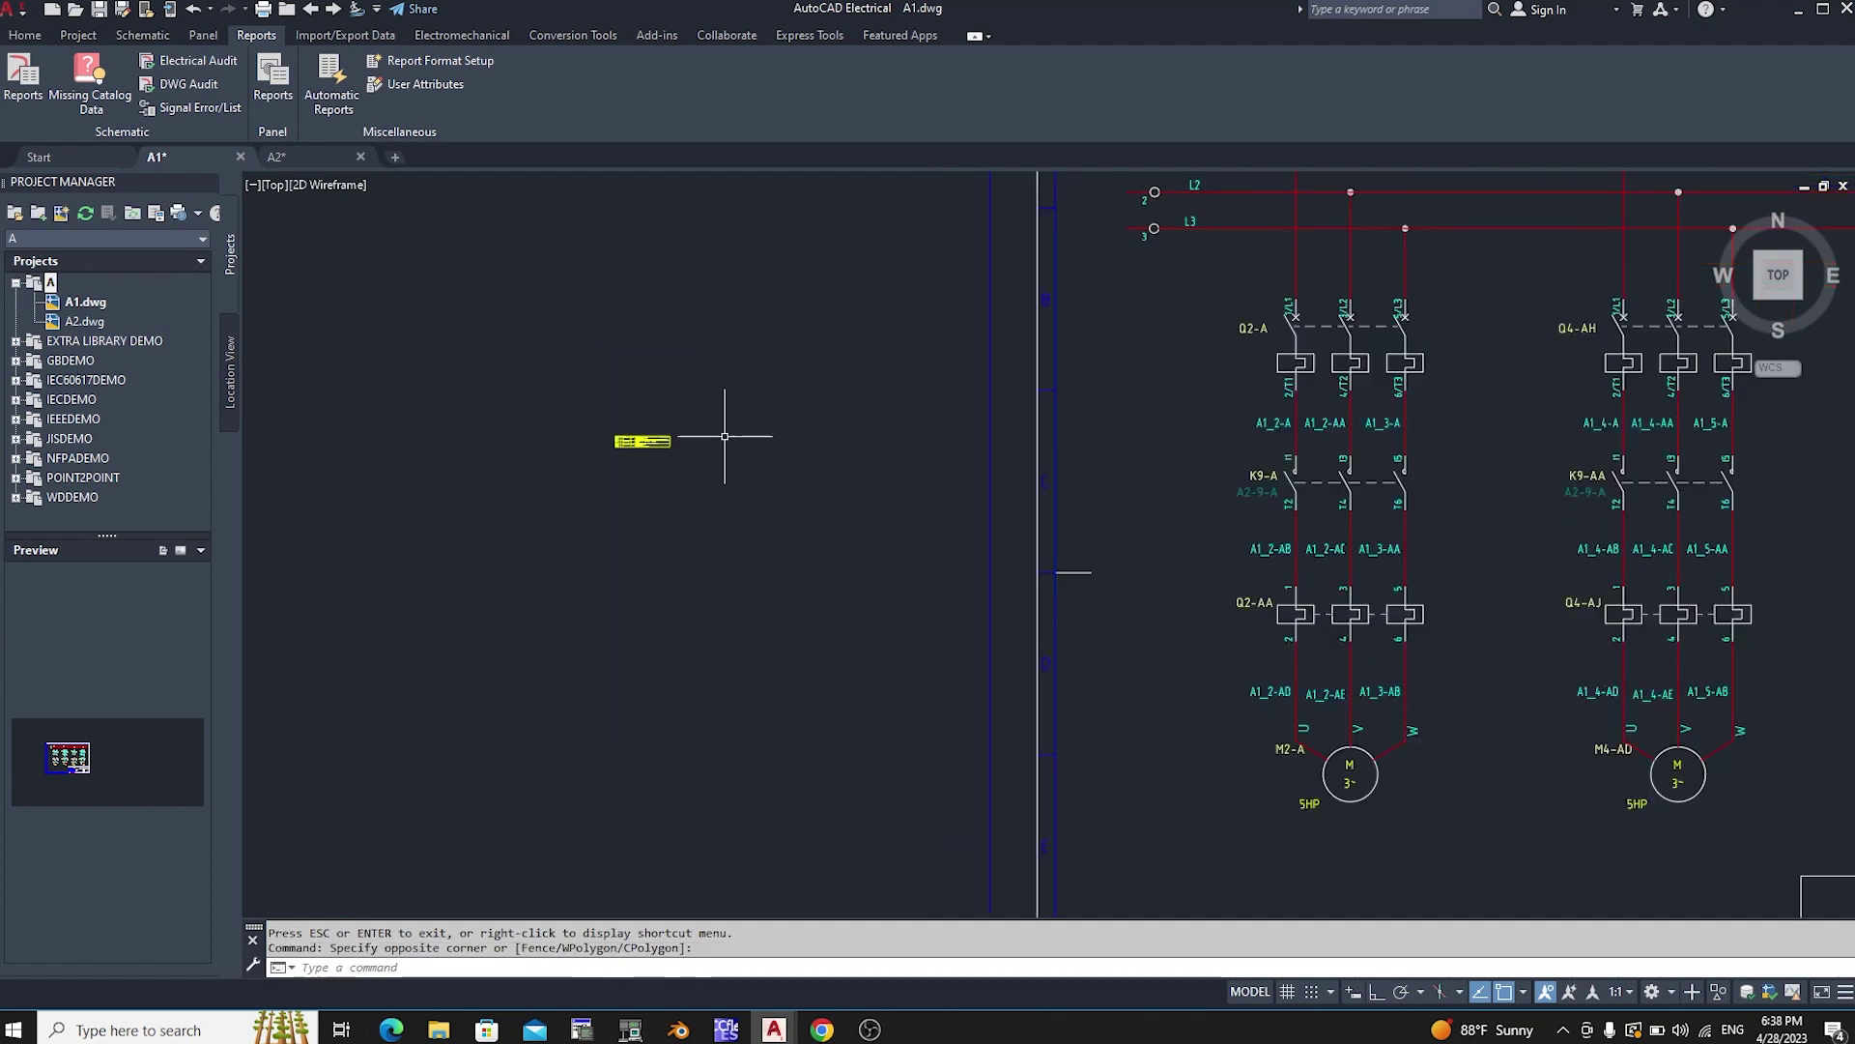
{"action": "left_click", "coordinate": [667, 441]}
{"action": "scroll", "coordinate": [725, 476], "scroll_direction": "up", "scroll_amount": 2}
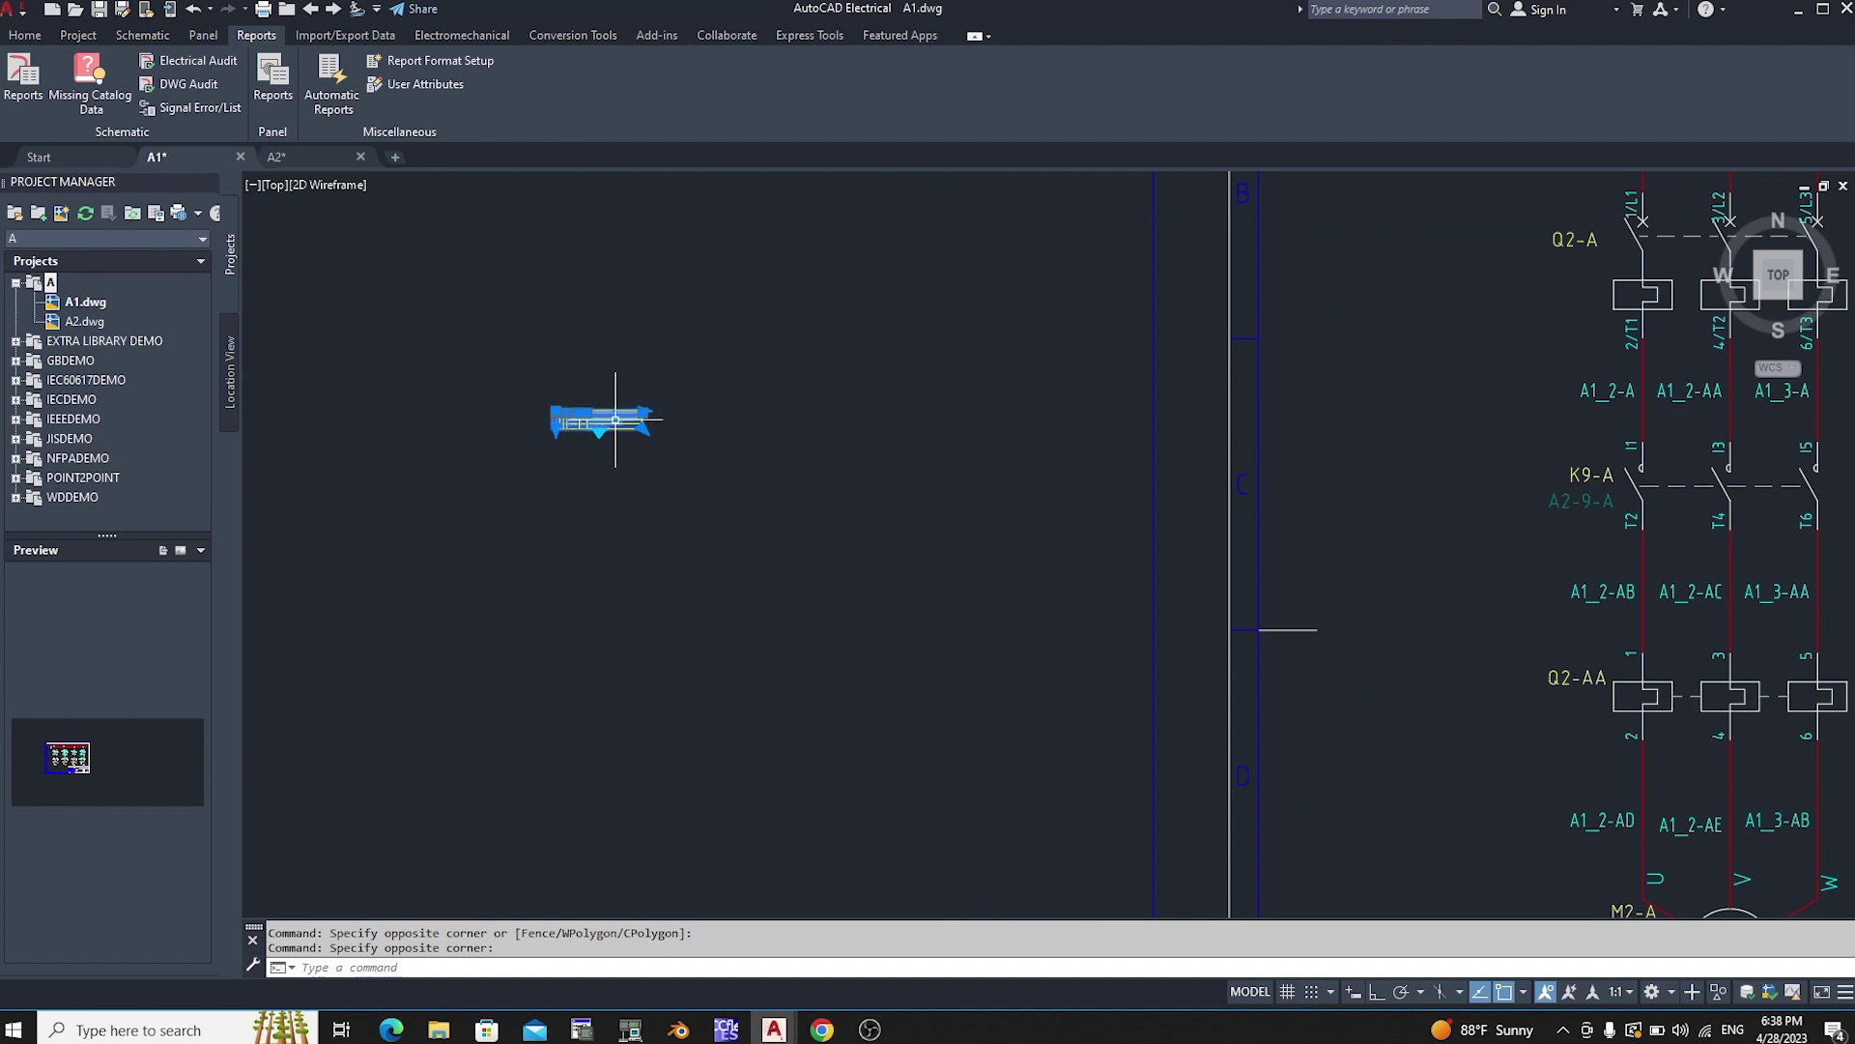
{"action": "right_click", "coordinate": [616, 420]}
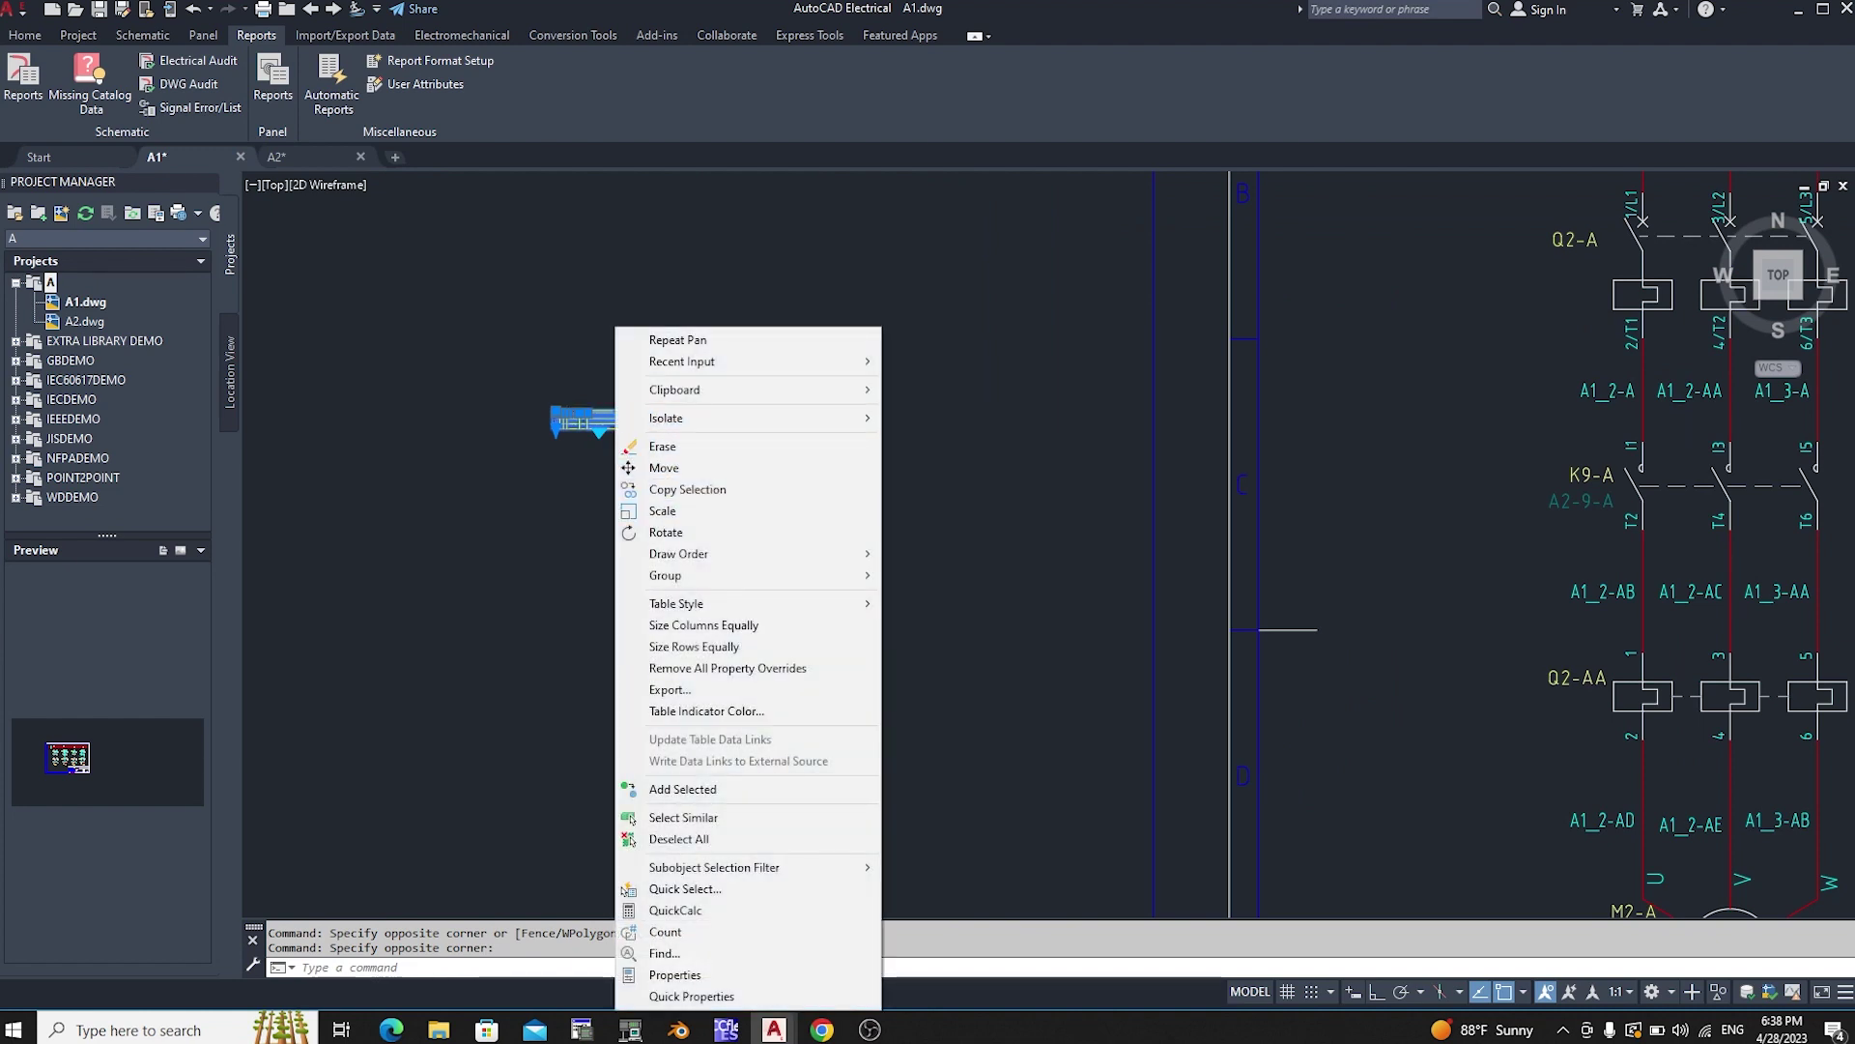
{"action": "key", "text": "Escape"}
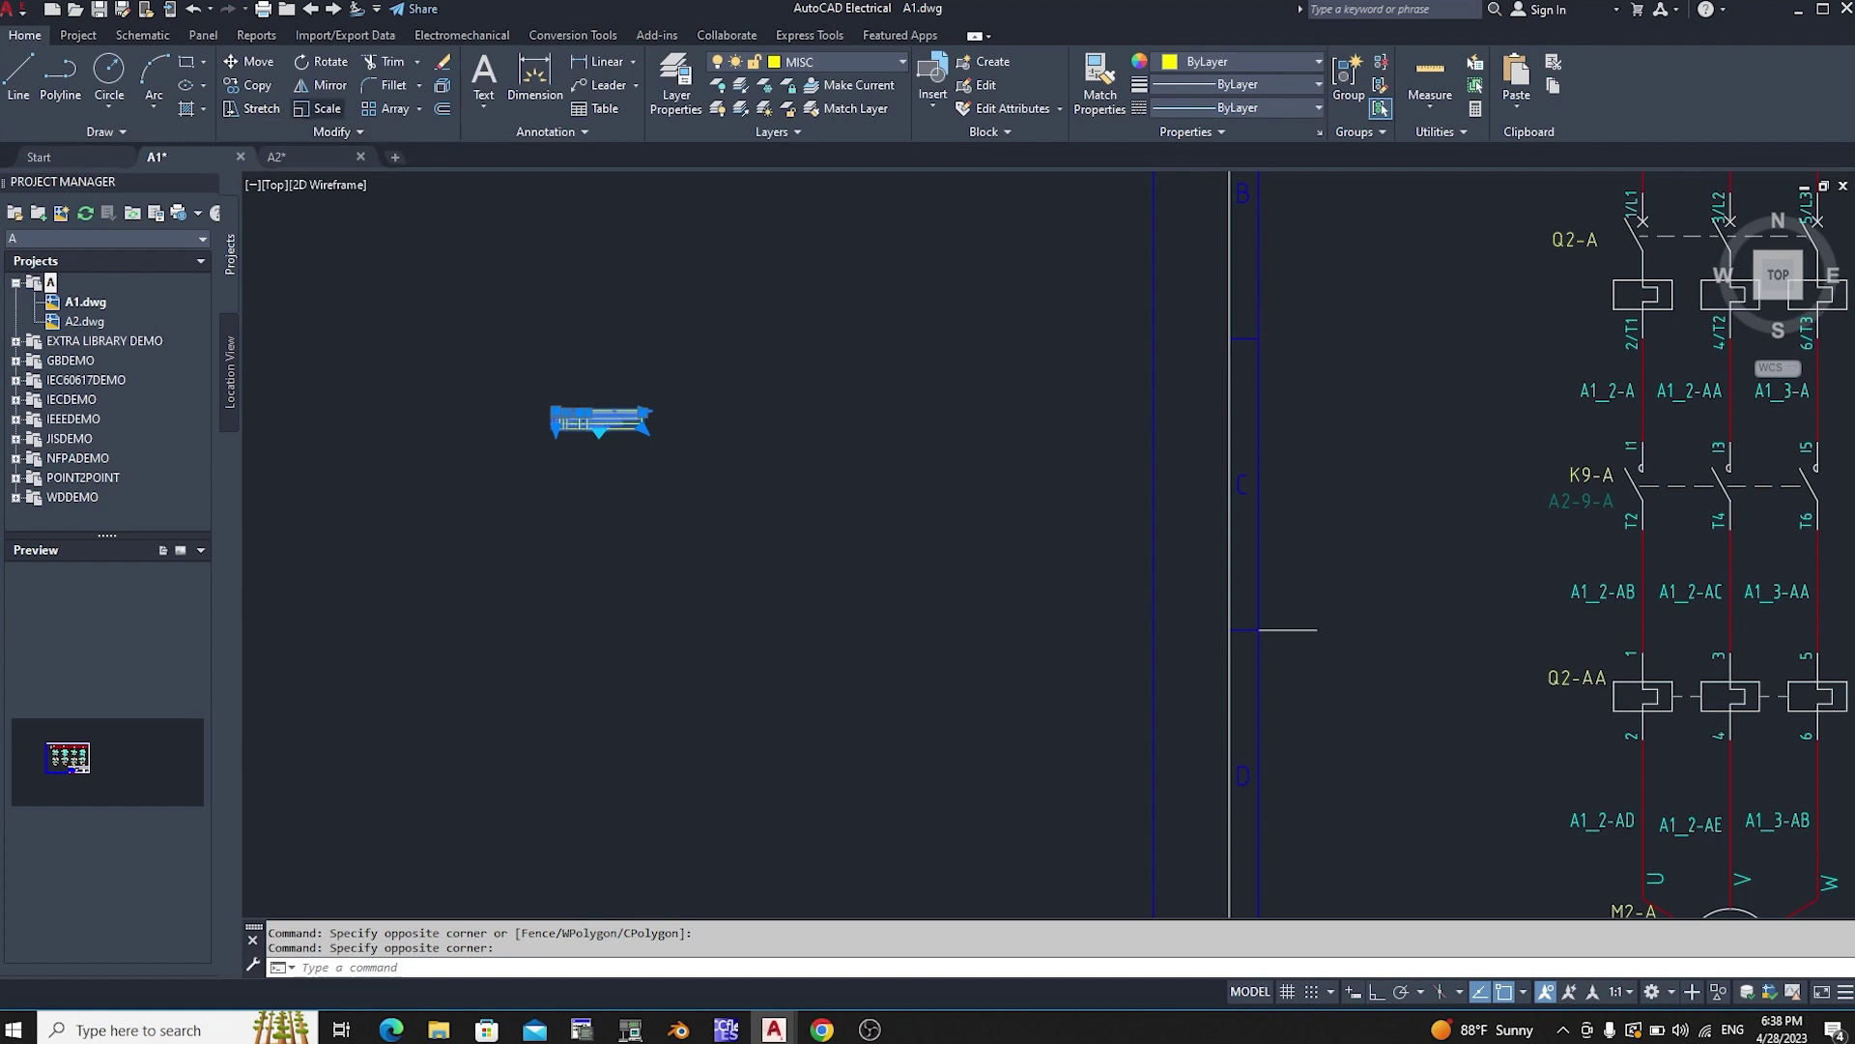
{"action": "right_click", "coordinate": [633, 417]}
{"action": "left_click", "coordinate": [681, 510]}
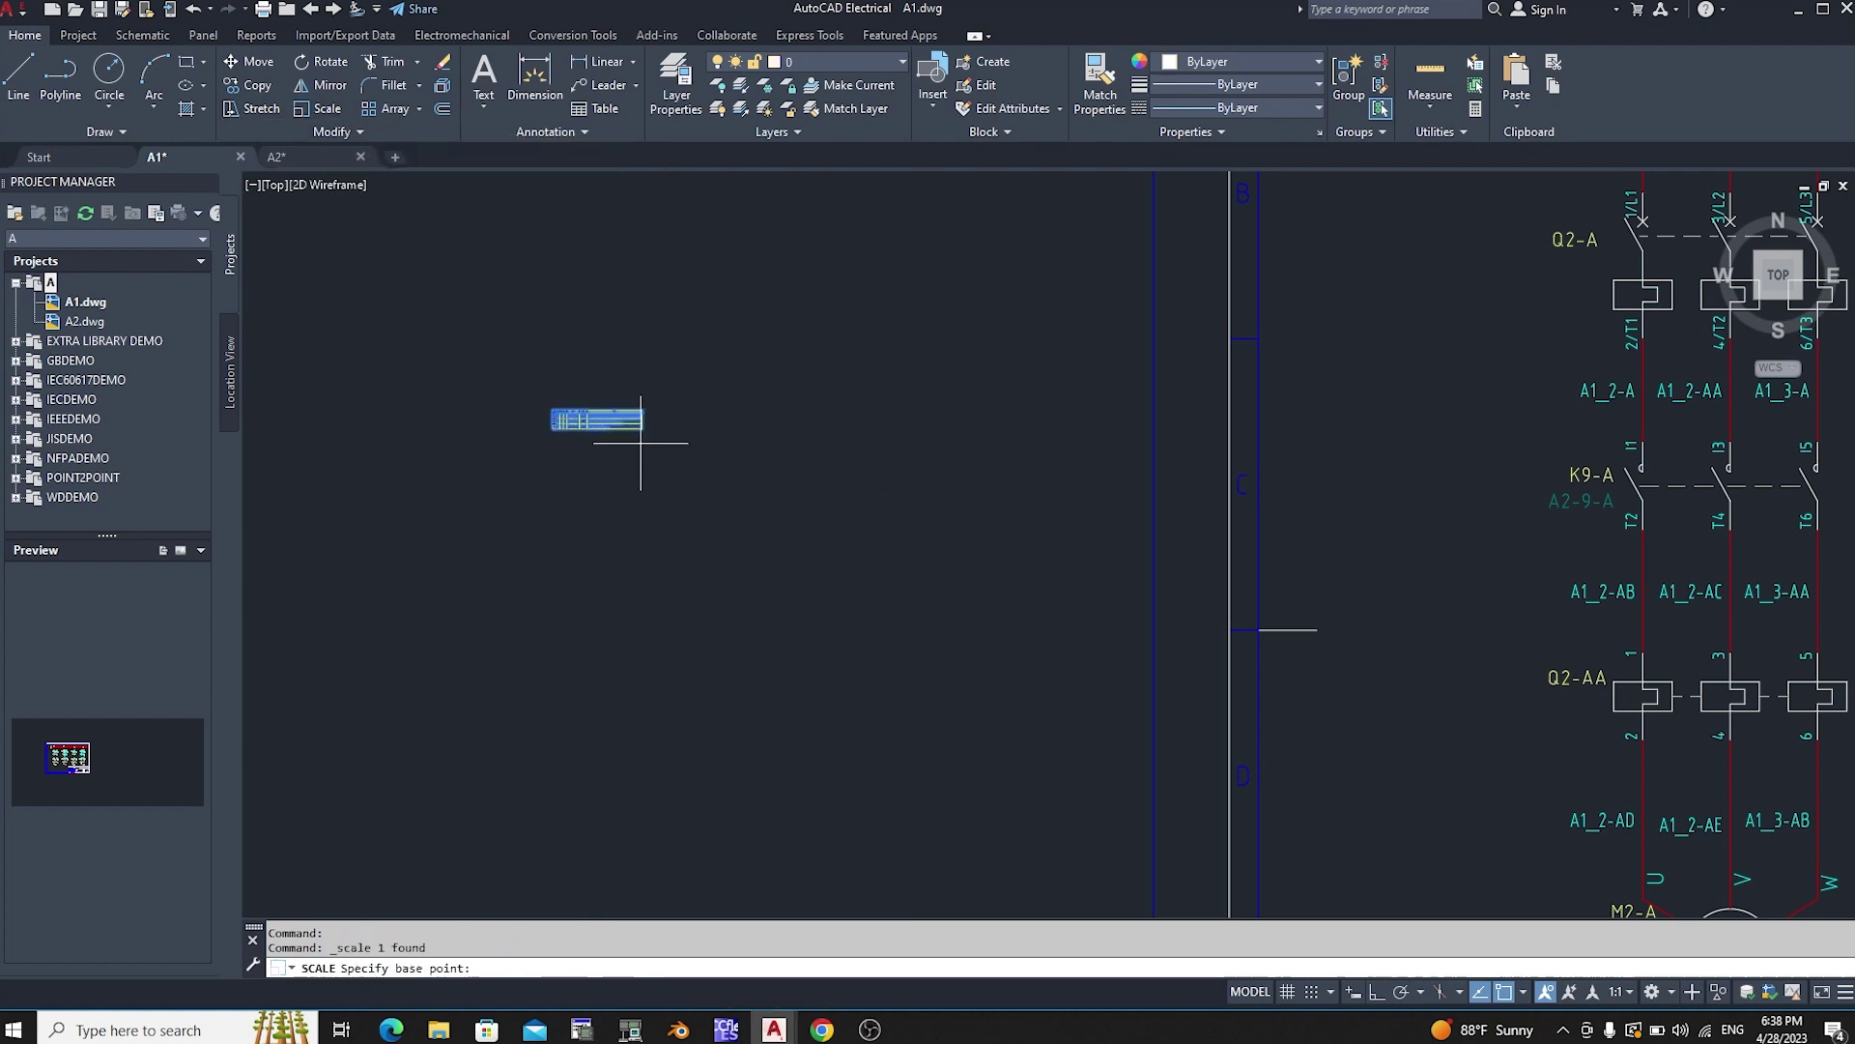
{"action": "left_click", "coordinate": [623, 425]}
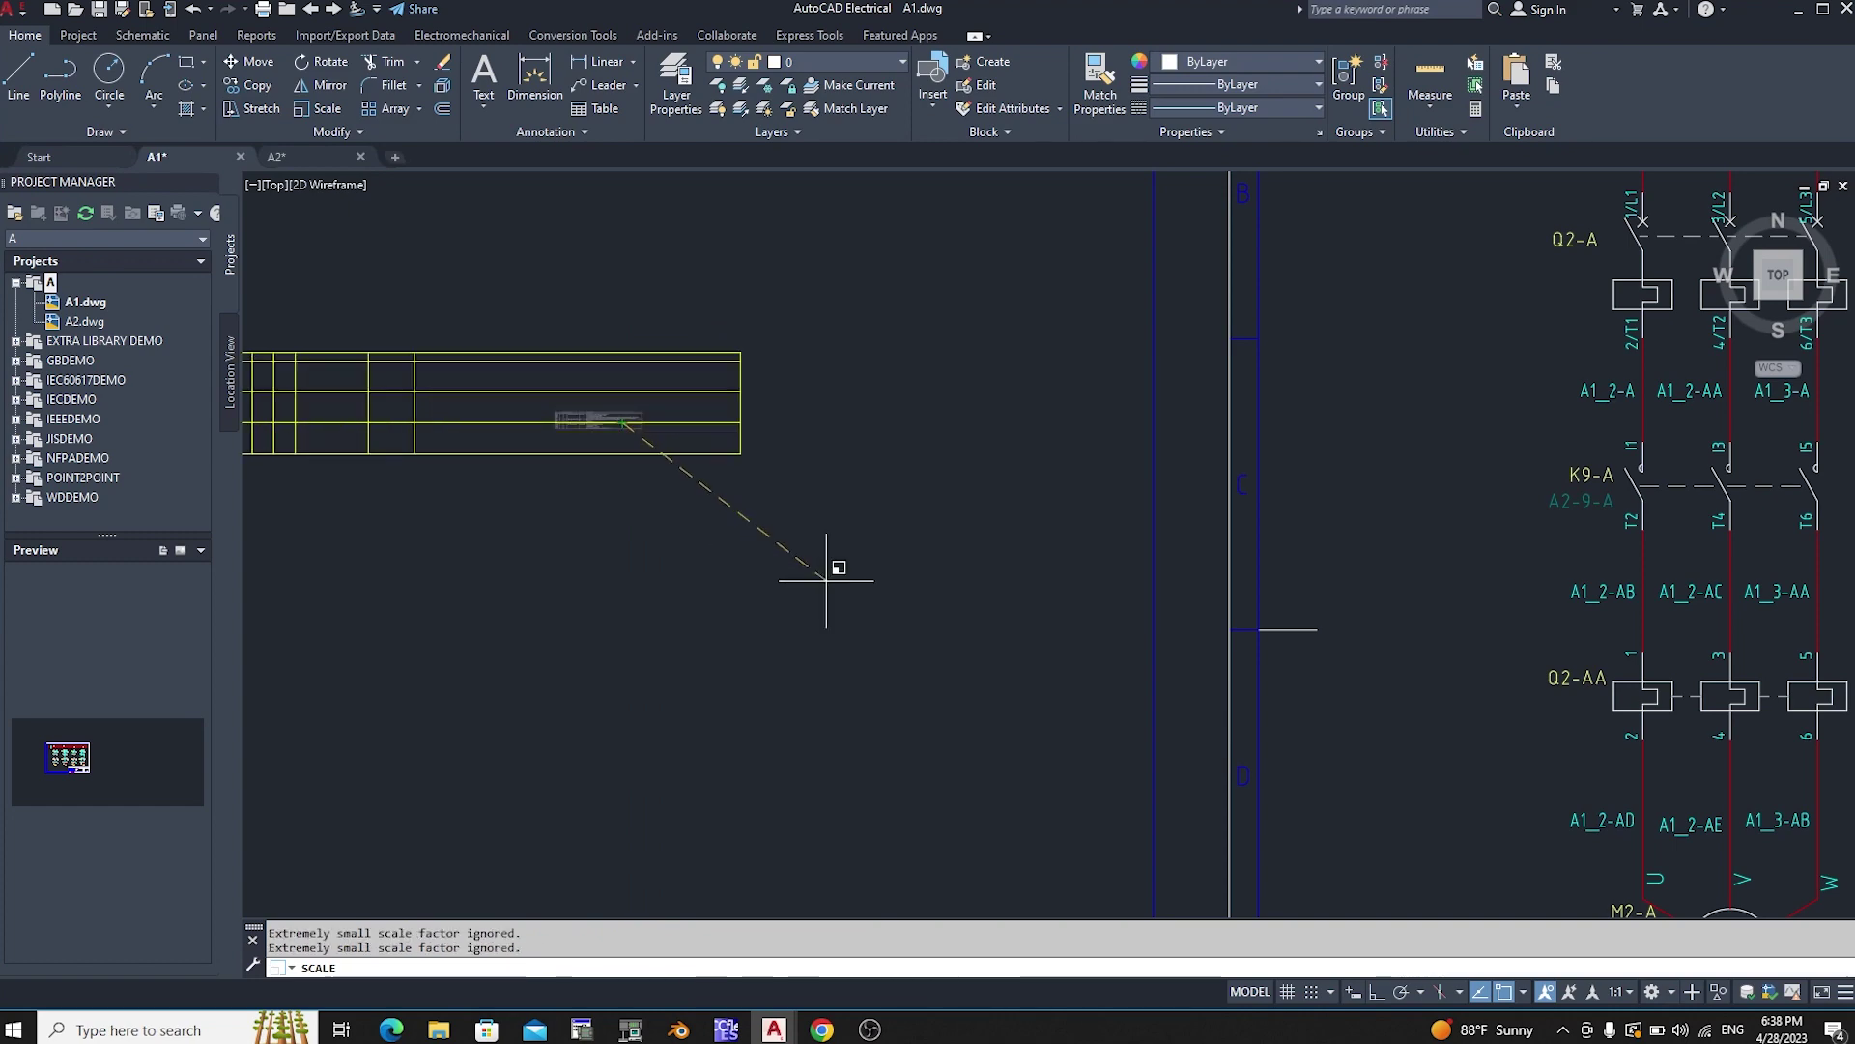
{"action": "scroll", "coordinate": [933, 568], "scroll_direction": "down", "scroll_amount": 5}
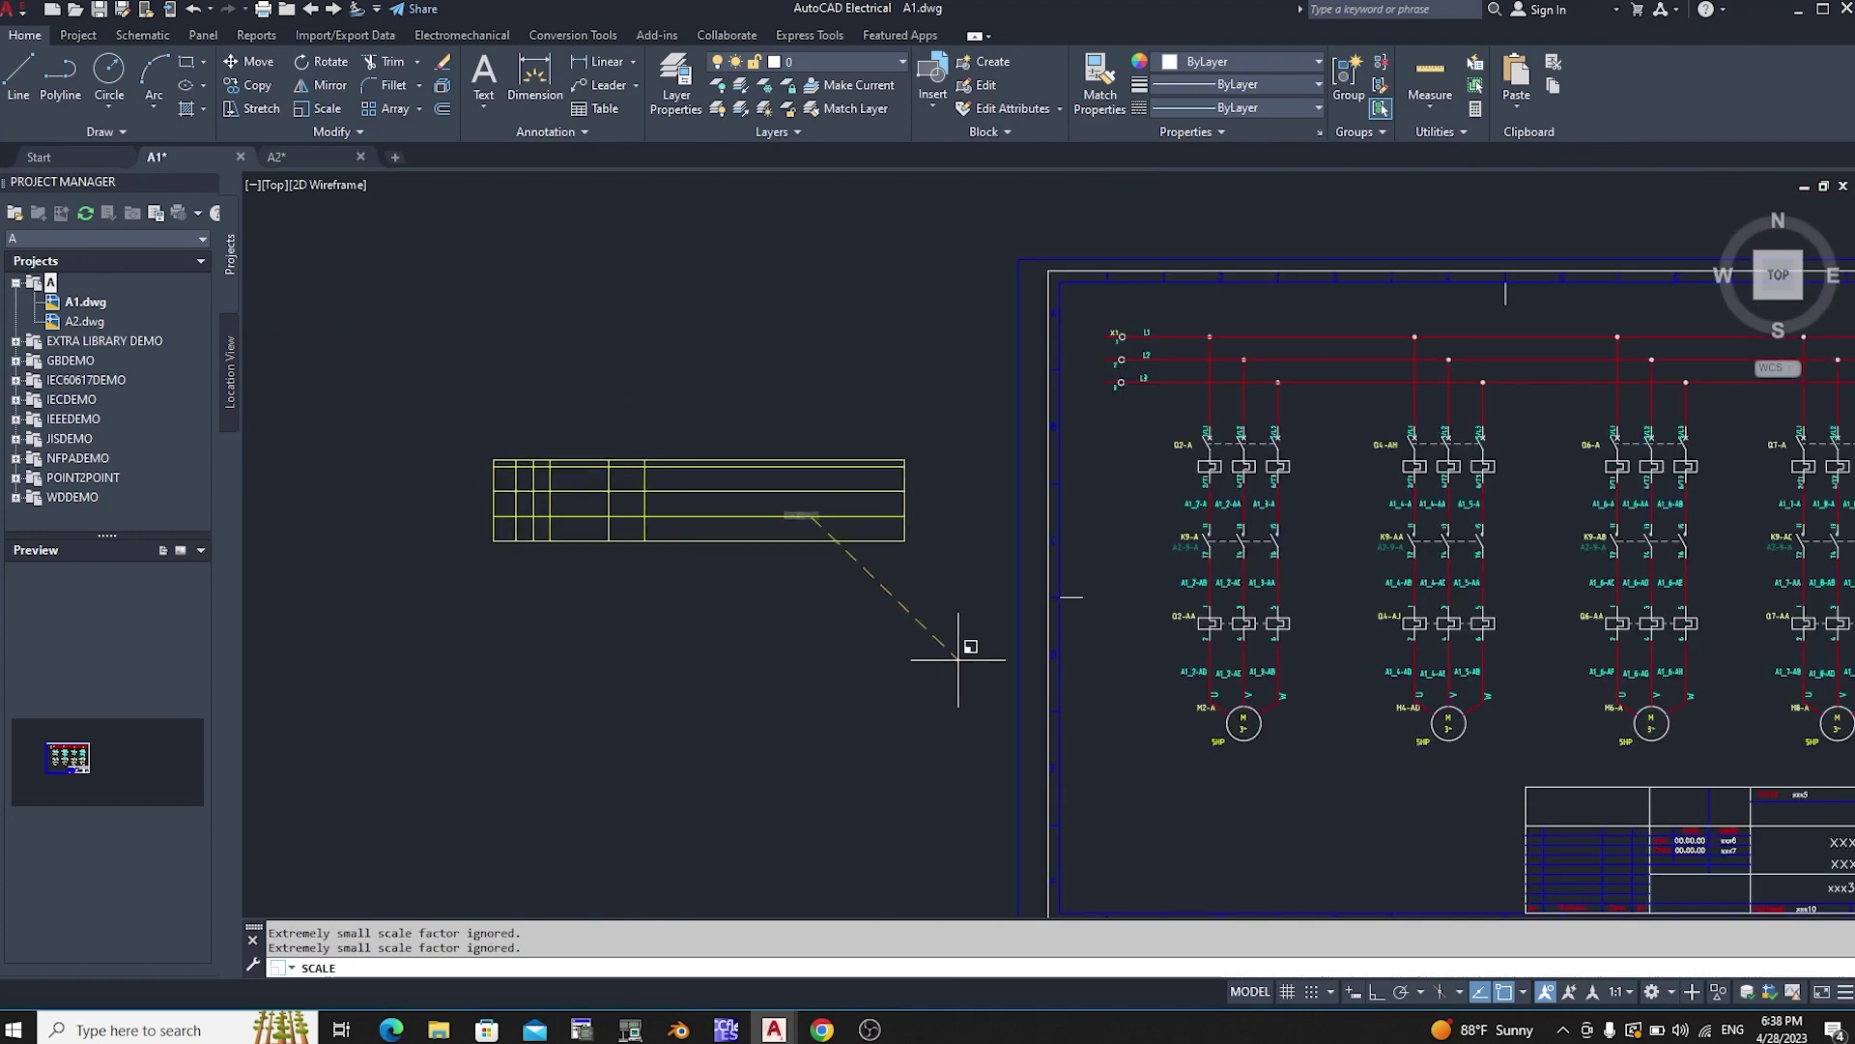
{"action": "scroll", "coordinate": [949, 596], "scroll_direction": "down", "scroll_amount": 5}
{"action": "left_click", "coordinate": [988, 667]}
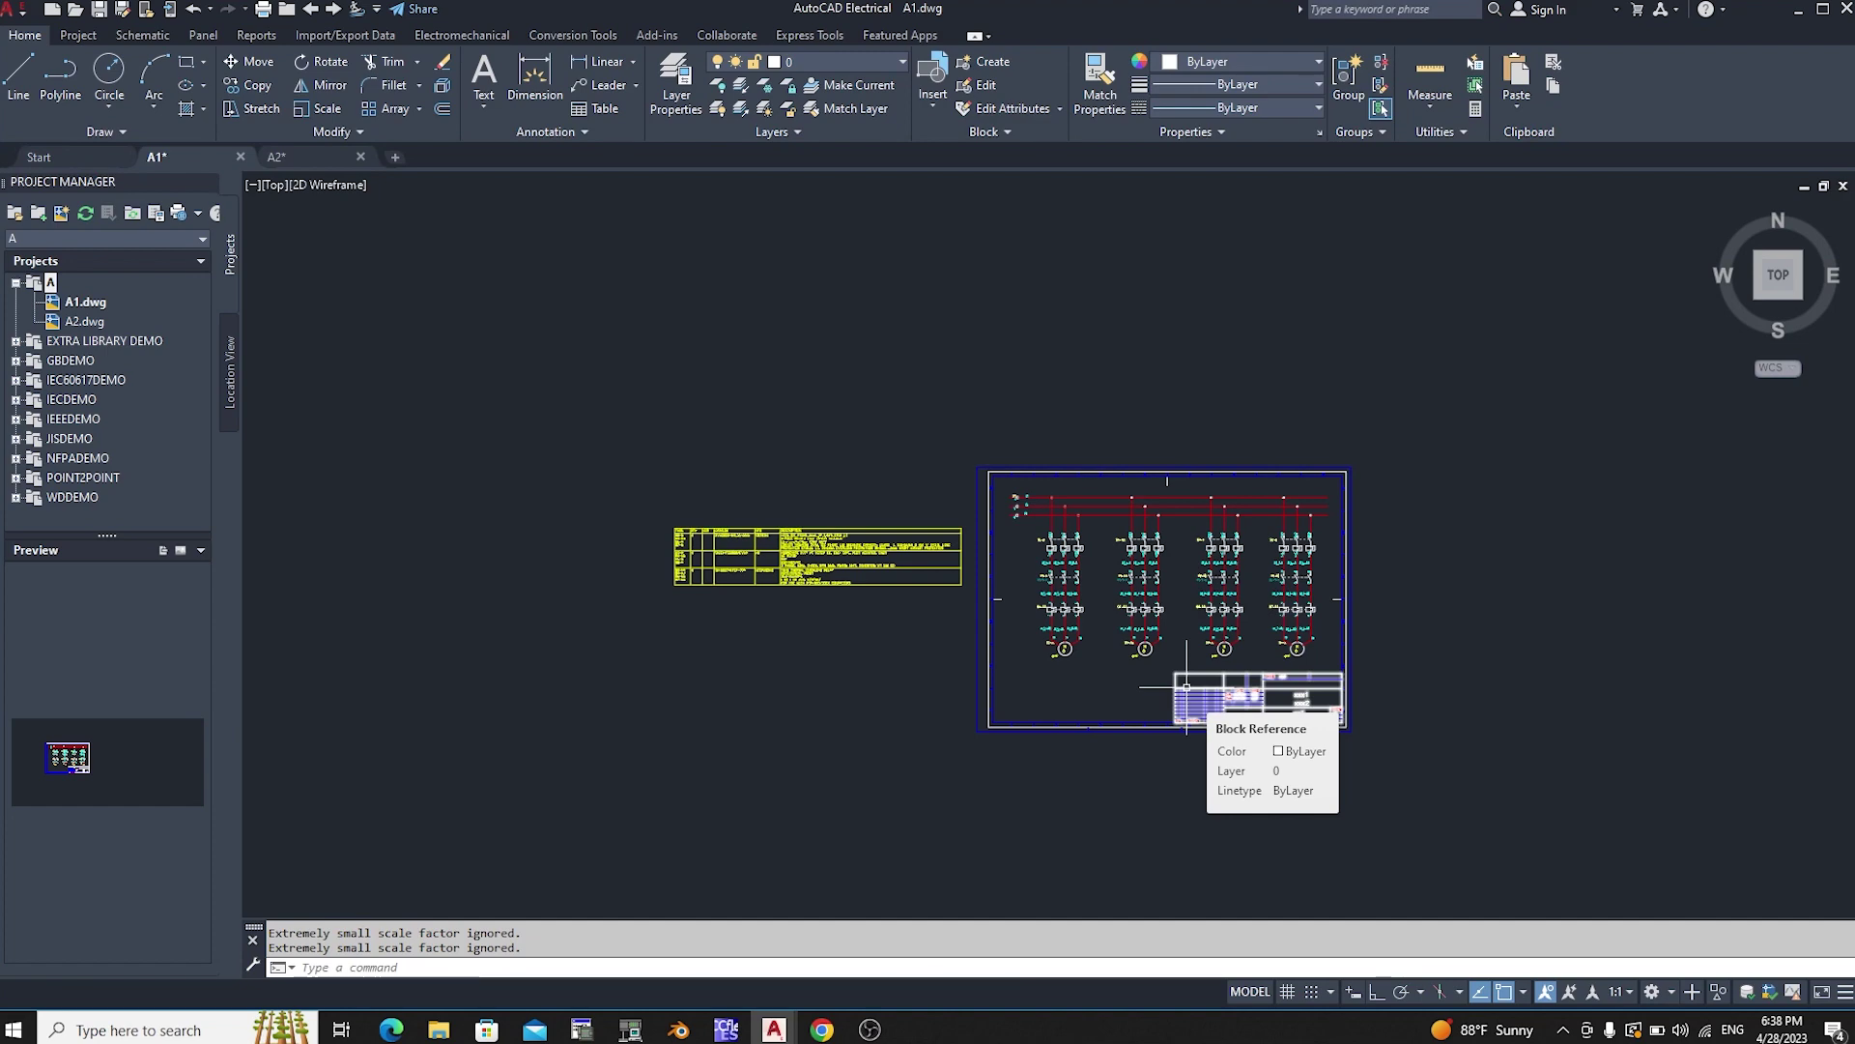
{"action": "scroll", "coordinate": [911, 613], "scroll_direction": "up", "scroll_amount": 5}
{"action": "scroll", "coordinate": [1097, 509], "scroll_direction": "down", "scroll_amount": 3}
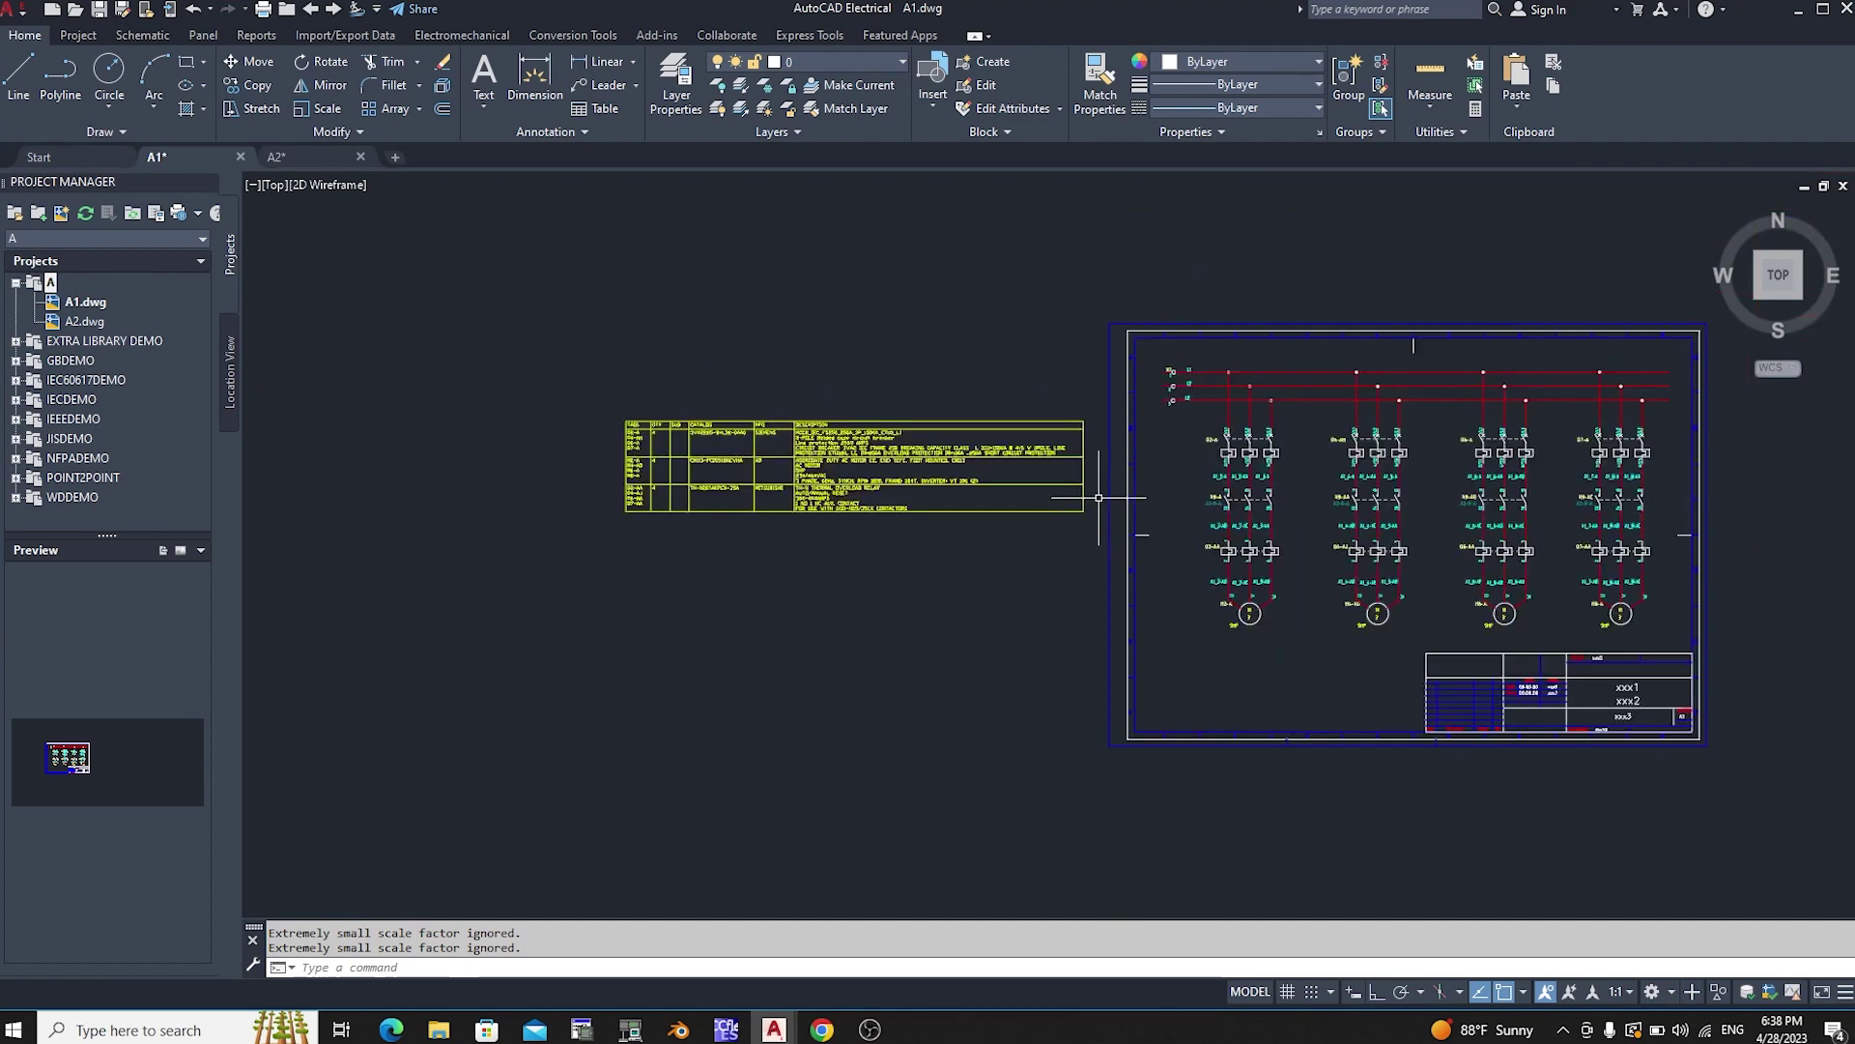
{"action": "scroll", "coordinate": [773, 484], "scroll_direction": "up", "scroll_amount": 6}
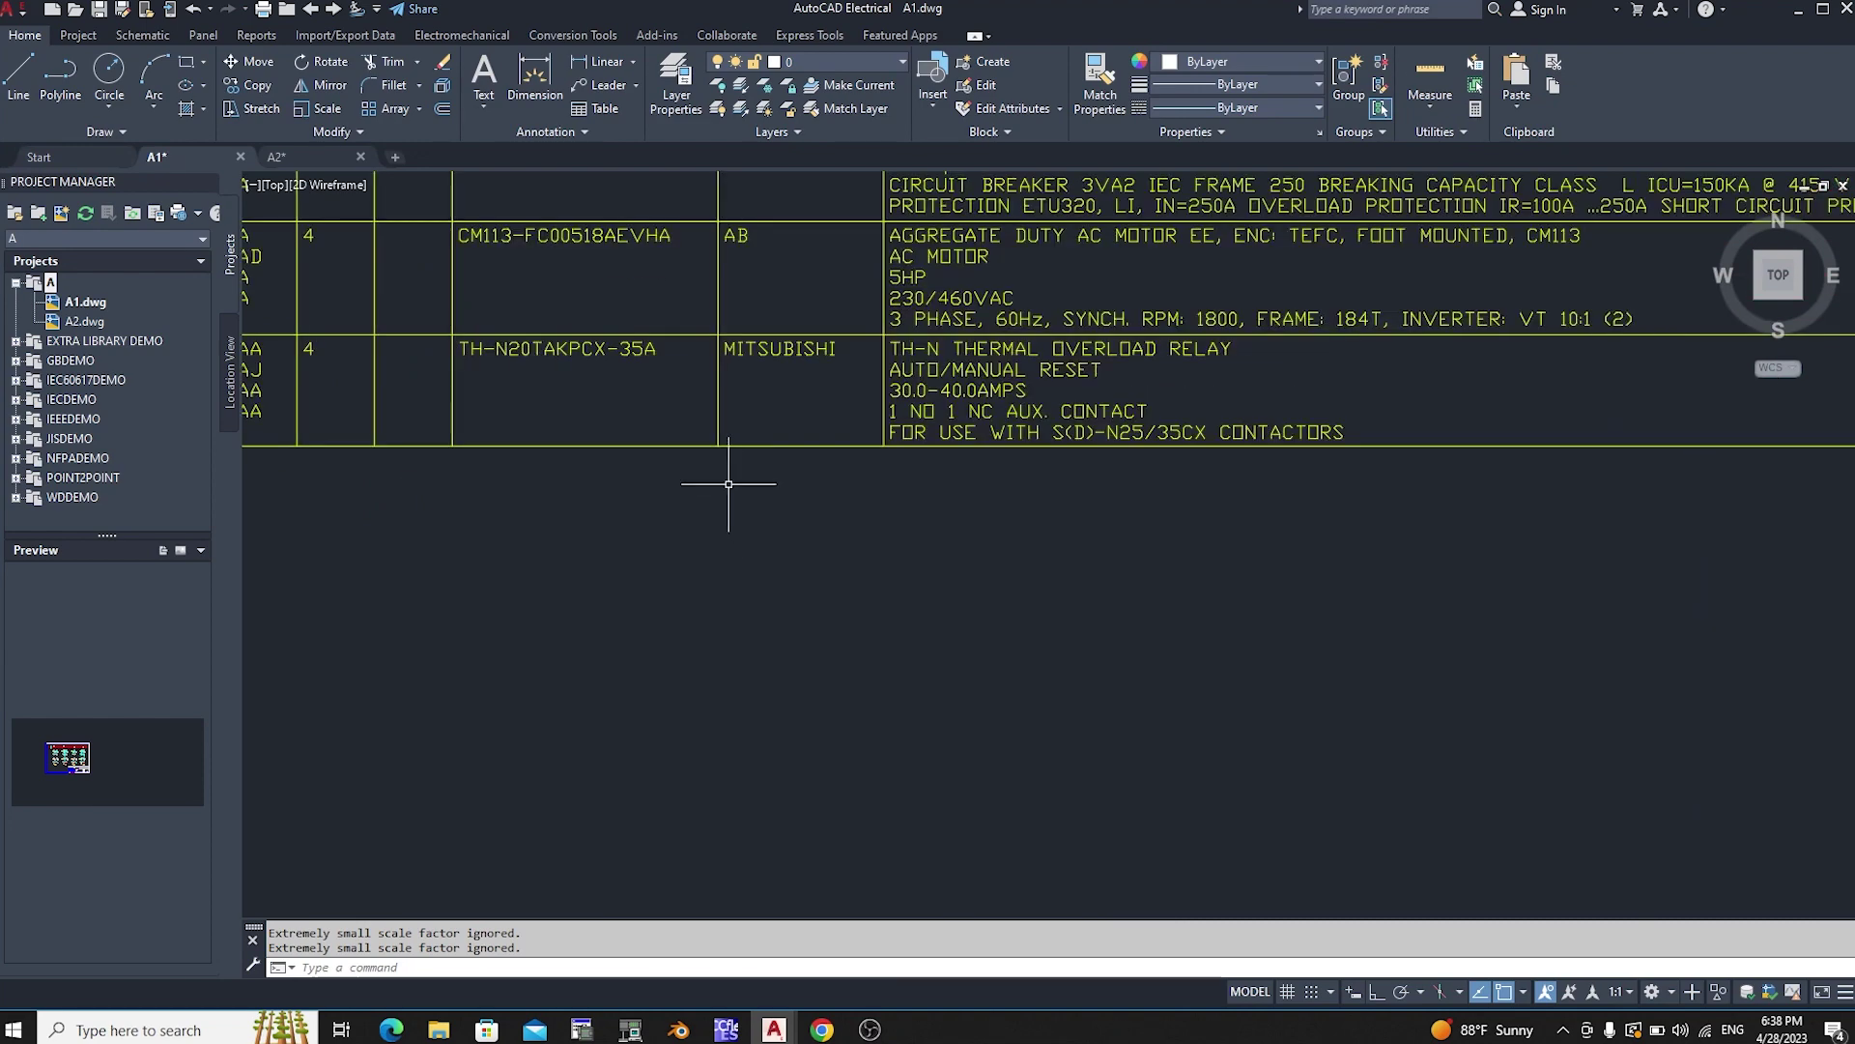
{"action": "right_click", "coordinate": [772, 608]}
{"action": "left_click", "coordinate": [802, 750]}
{"action": "mouse_move", "coordinate": [670, 547]}
{"action": "left_mouse_down"}
{"action": "mouse_move", "coordinate": [952, 770]}
{"action": "mouse_move", "coordinate": [819, 756]}
{"action": "left_mouse_up"}
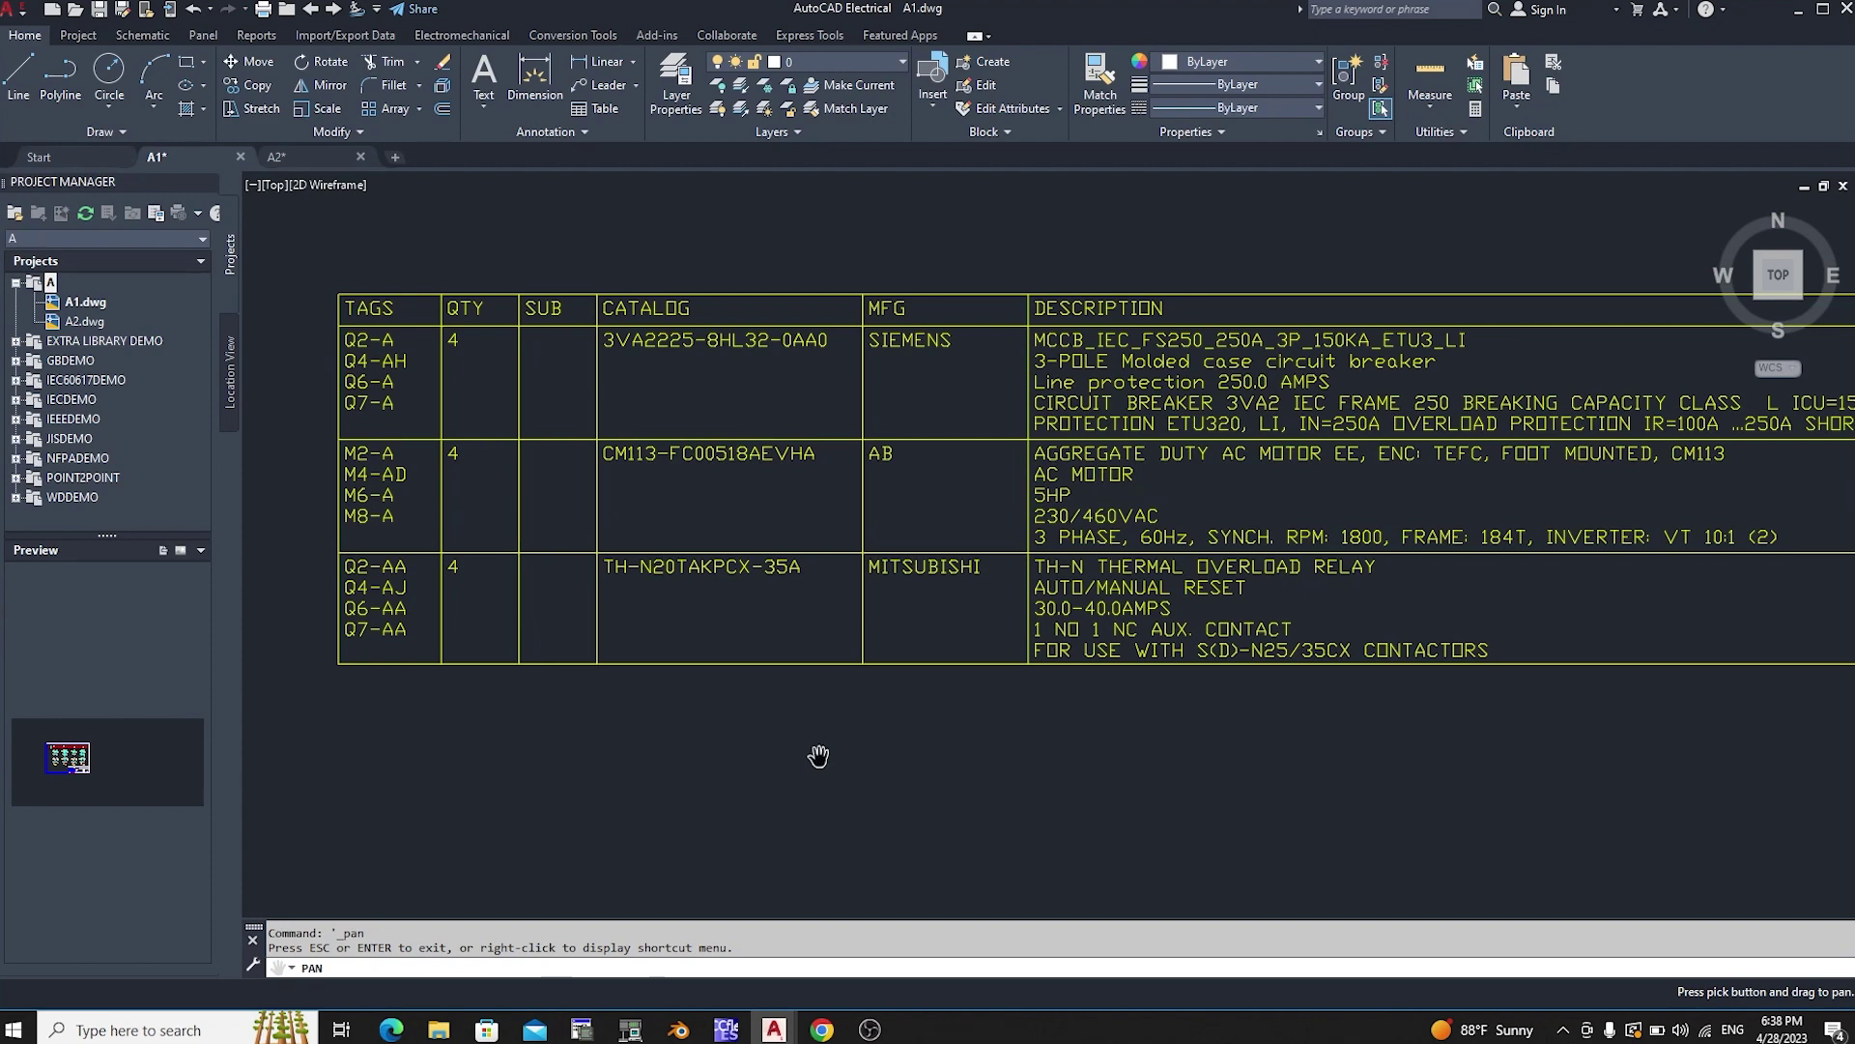
{"action": "left_click_drag", "start_coordinate": [710, 543], "coordinate": [713, 616]}
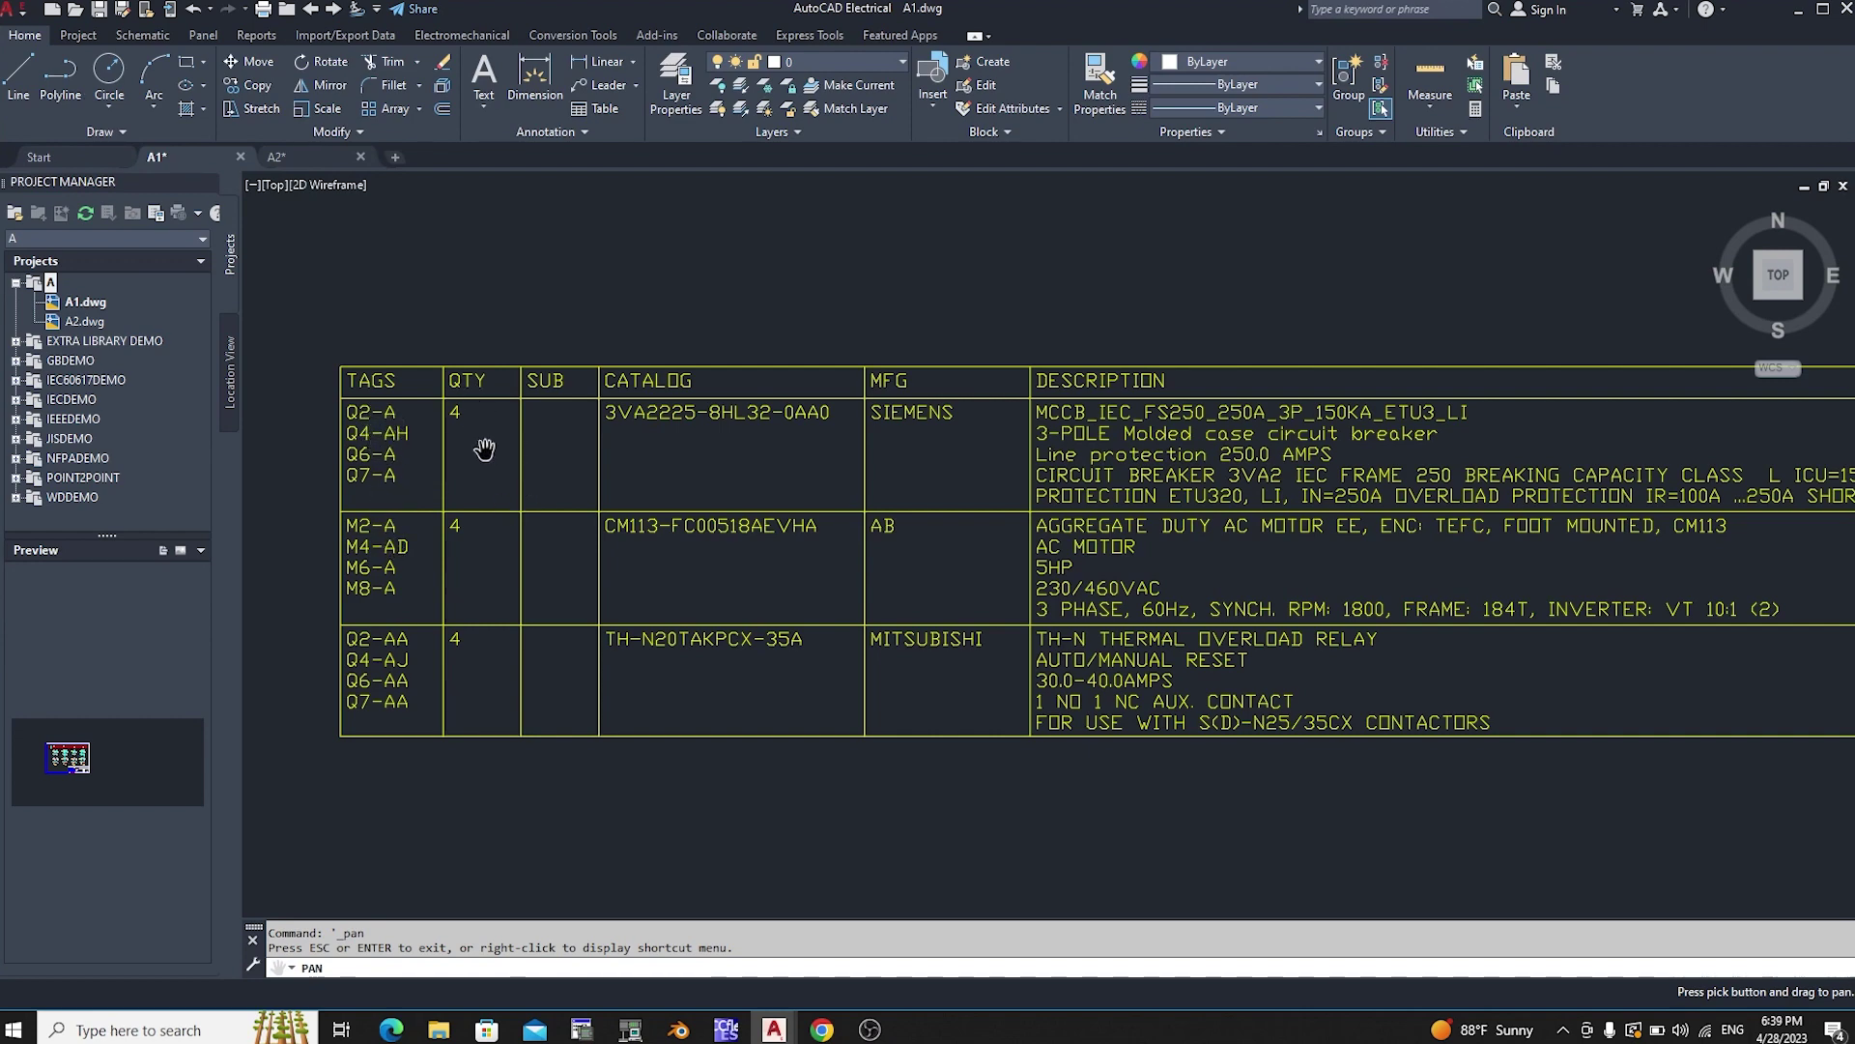
{"action": "left_click_drag", "start_coordinate": [627, 412], "coordinate": [576, 407]}
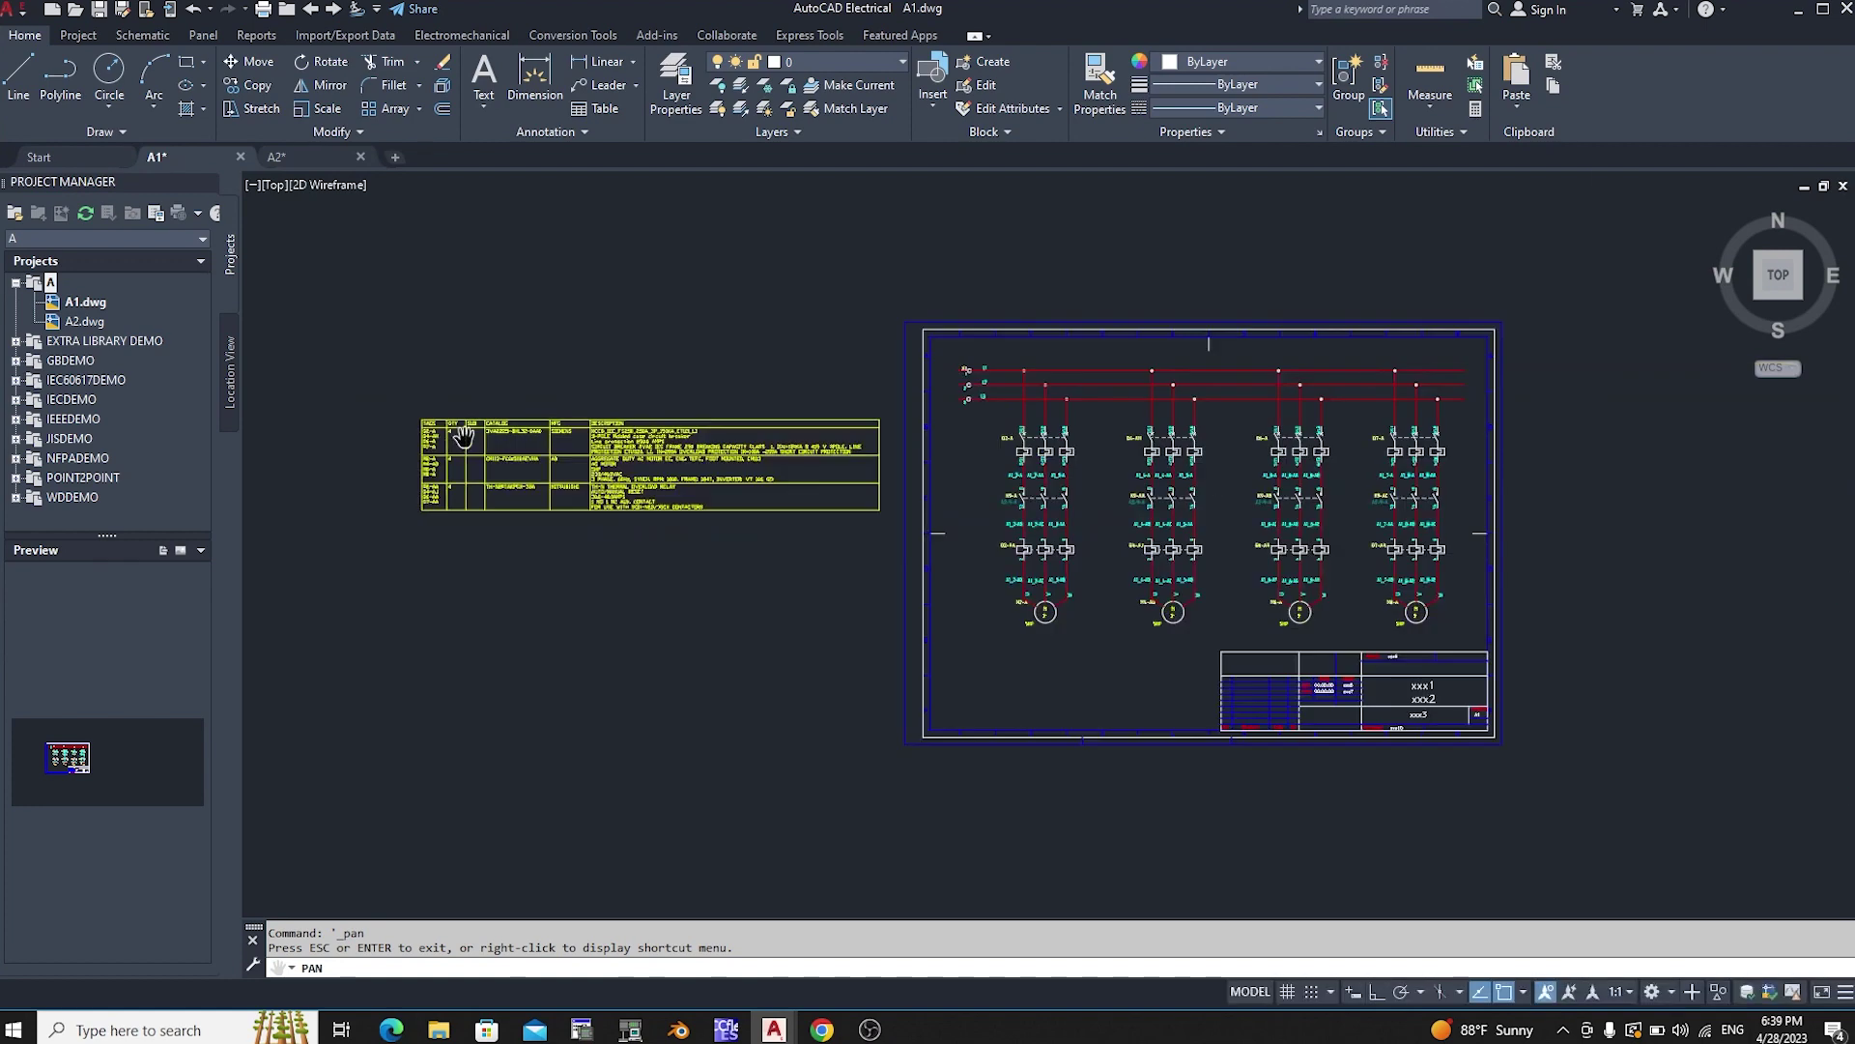
{"action": "scroll", "coordinate": [464, 430], "scroll_direction": "down", "scroll_amount": 5}
{"action": "scroll", "coordinate": [1167, 457], "scroll_direction": "up", "scroll_amount": 2}
{"action": "scroll", "coordinate": [1174, 460], "scroll_direction": "up", "scroll_amount": 2}
{"action": "scroll", "coordinate": [1189, 464], "scroll_direction": "down", "scroll_amount": 2}
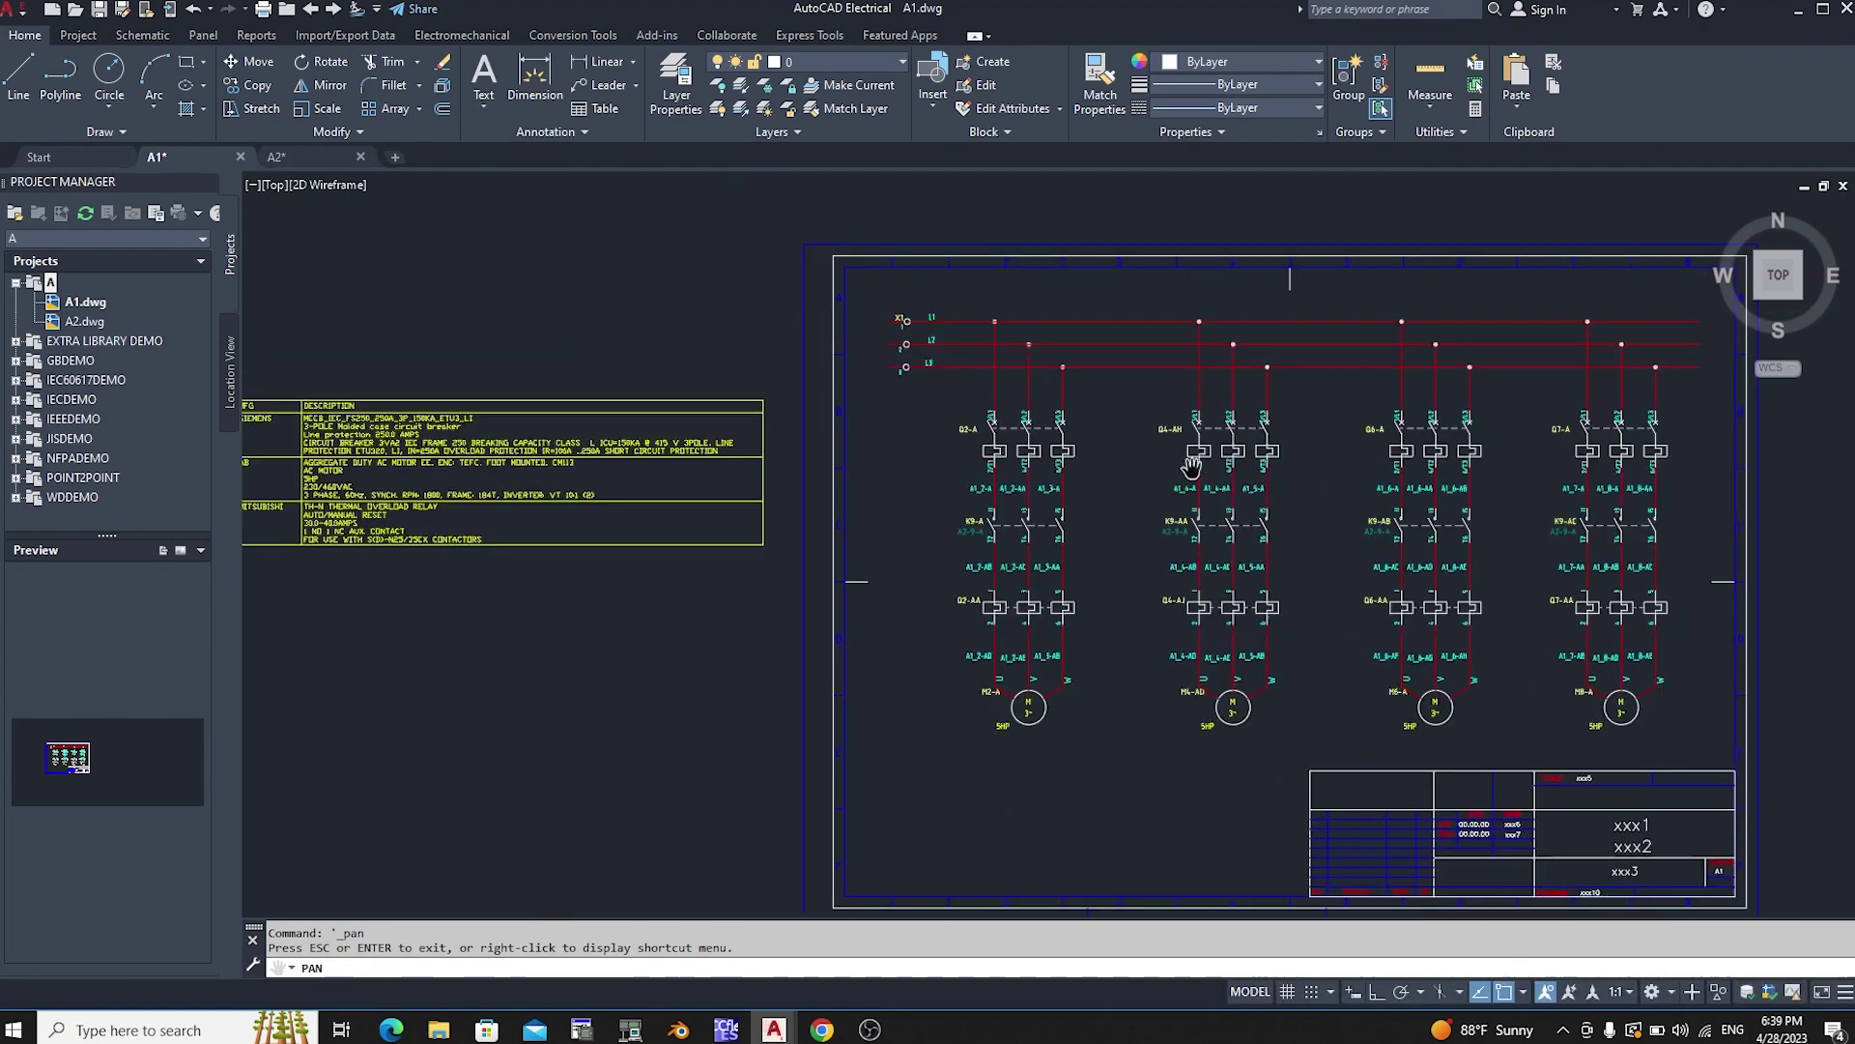
{"action": "right_click", "coordinate": [1085, 404]}
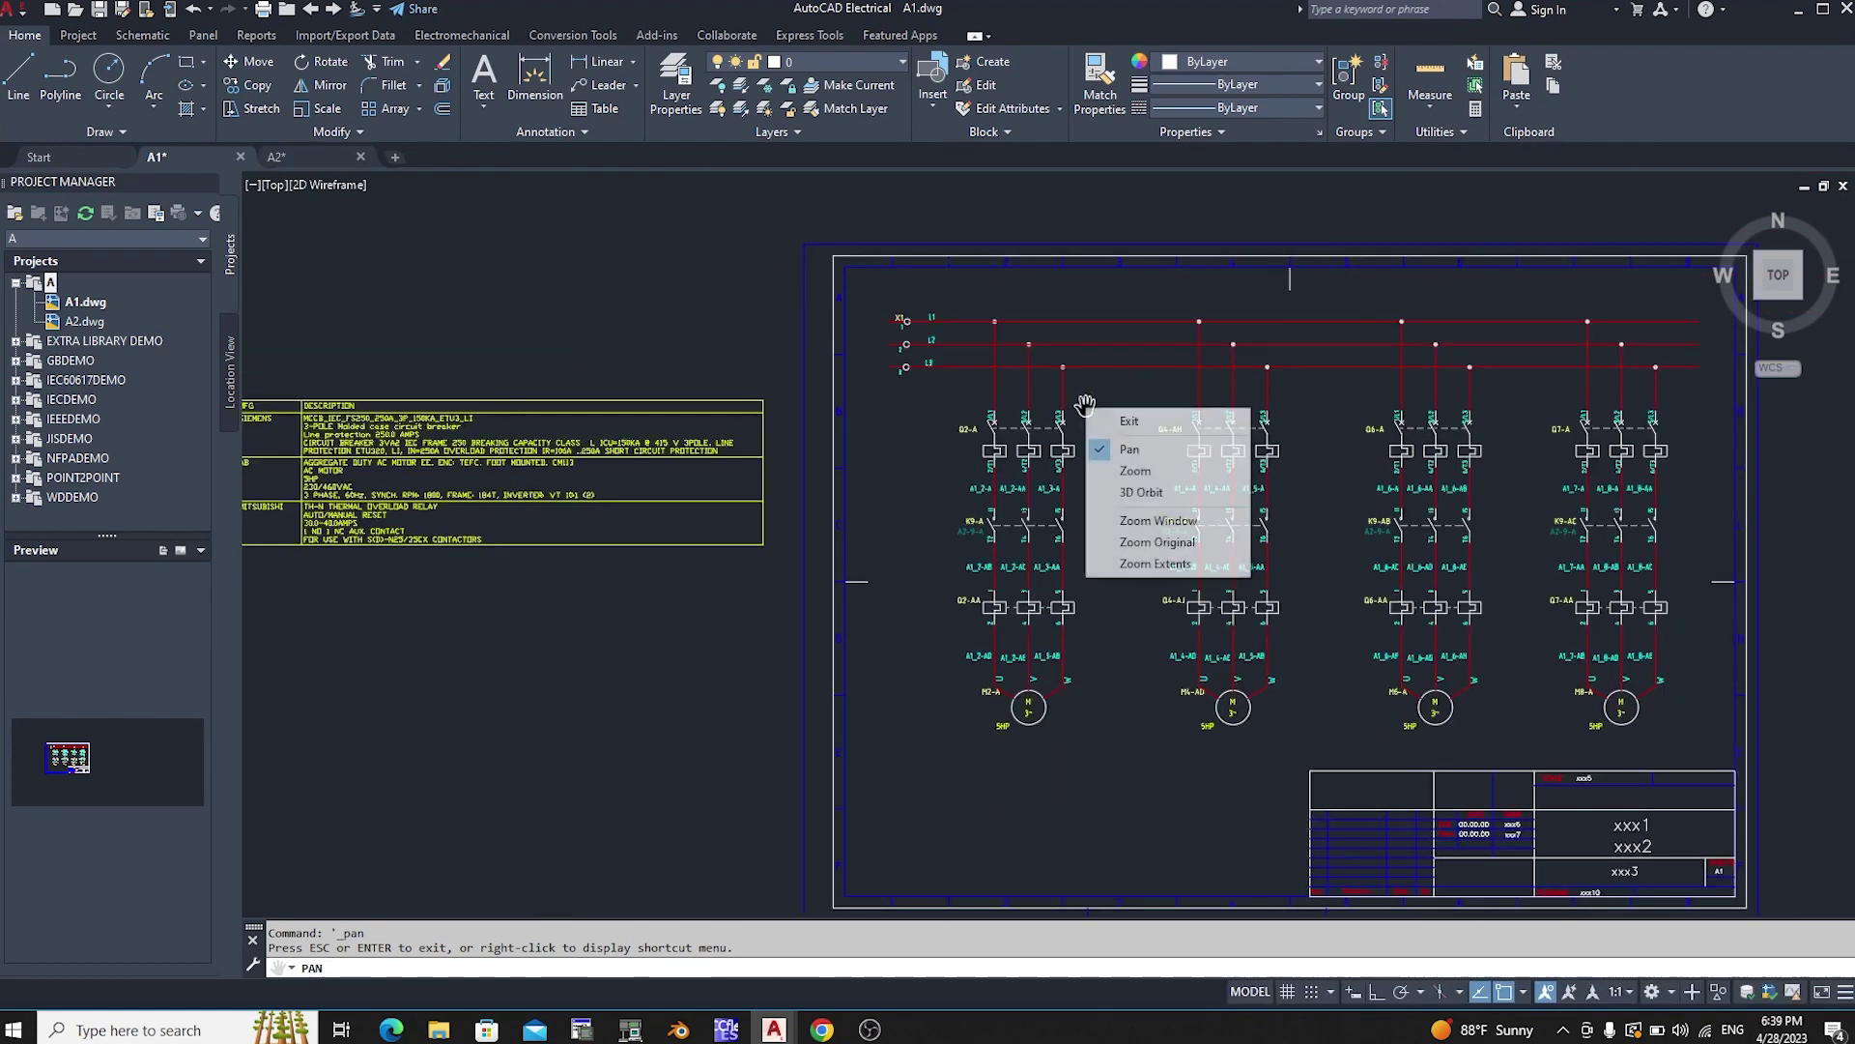
{"action": "key", "text": "Escape"}
{"action": "scroll", "coordinate": [1069, 406], "scroll_direction": "up", "scroll_amount": 2}
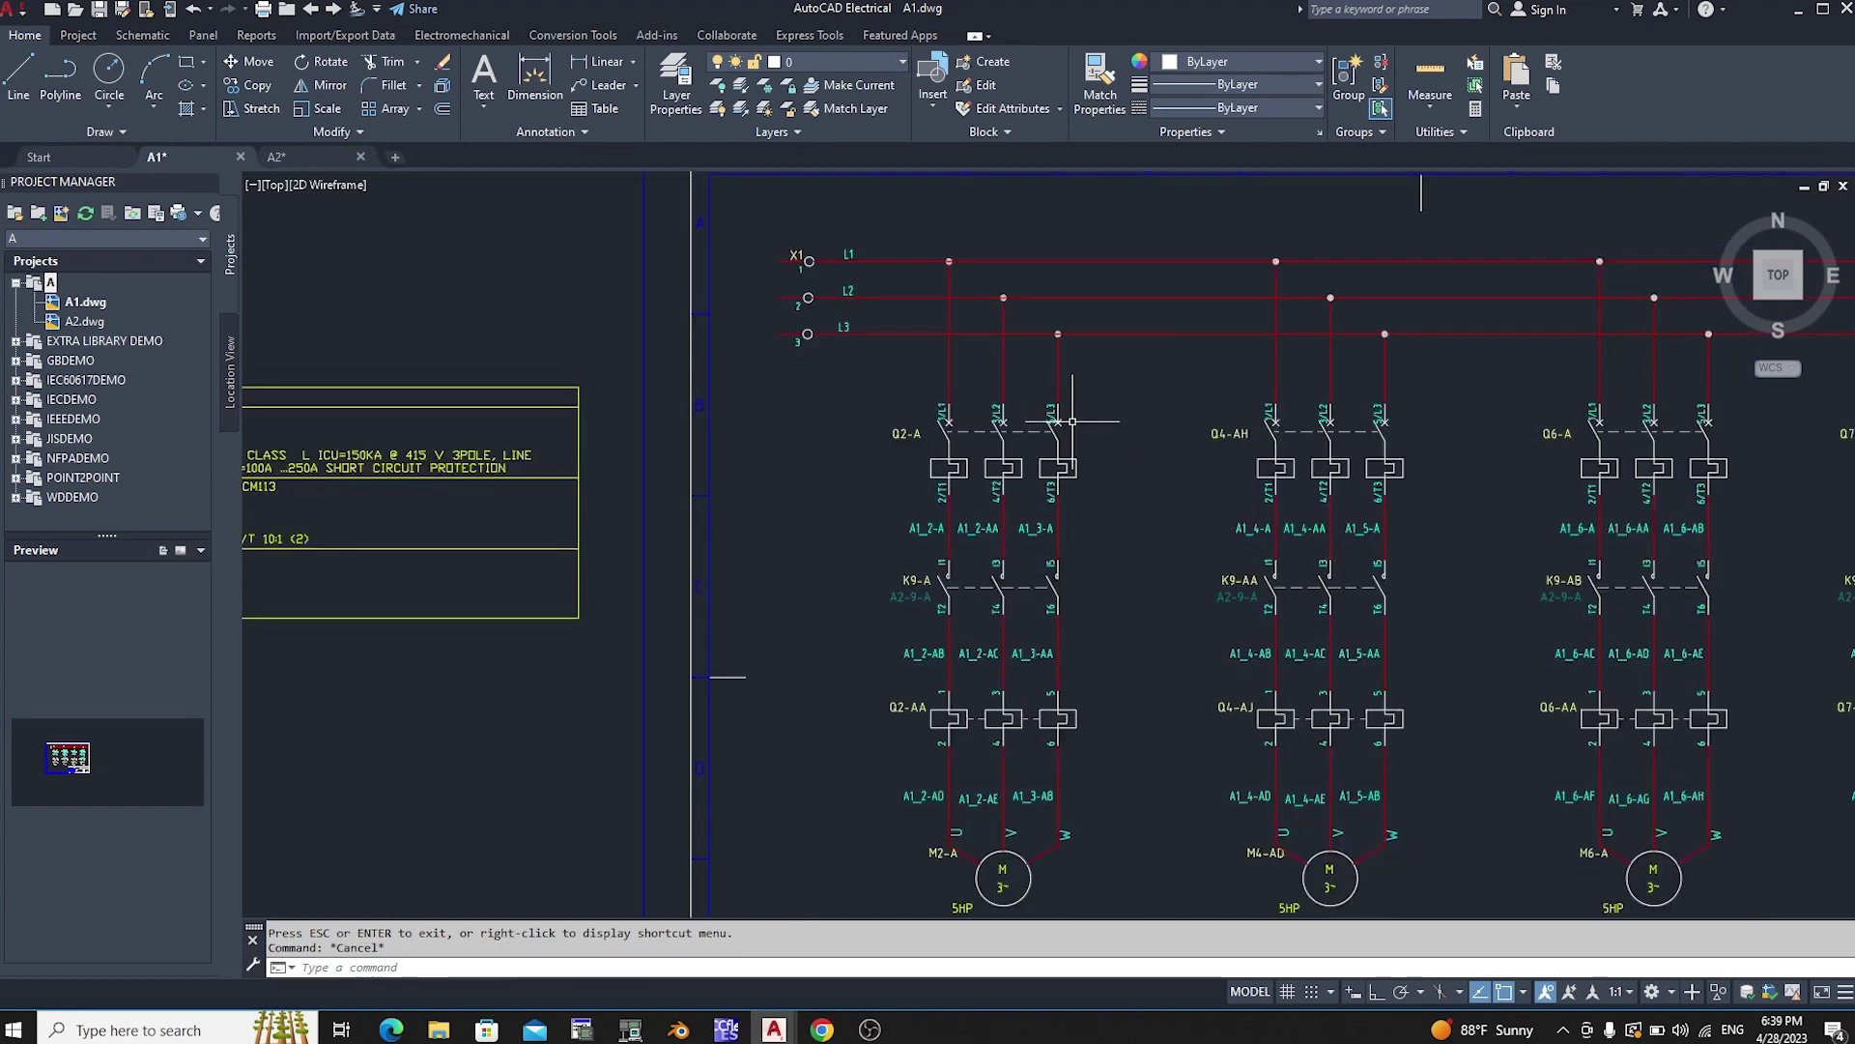
{"action": "scroll", "coordinate": [1069, 405], "scroll_direction": "up", "scroll_amount": 2}
{"action": "right_click", "coordinate": [878, 405]}
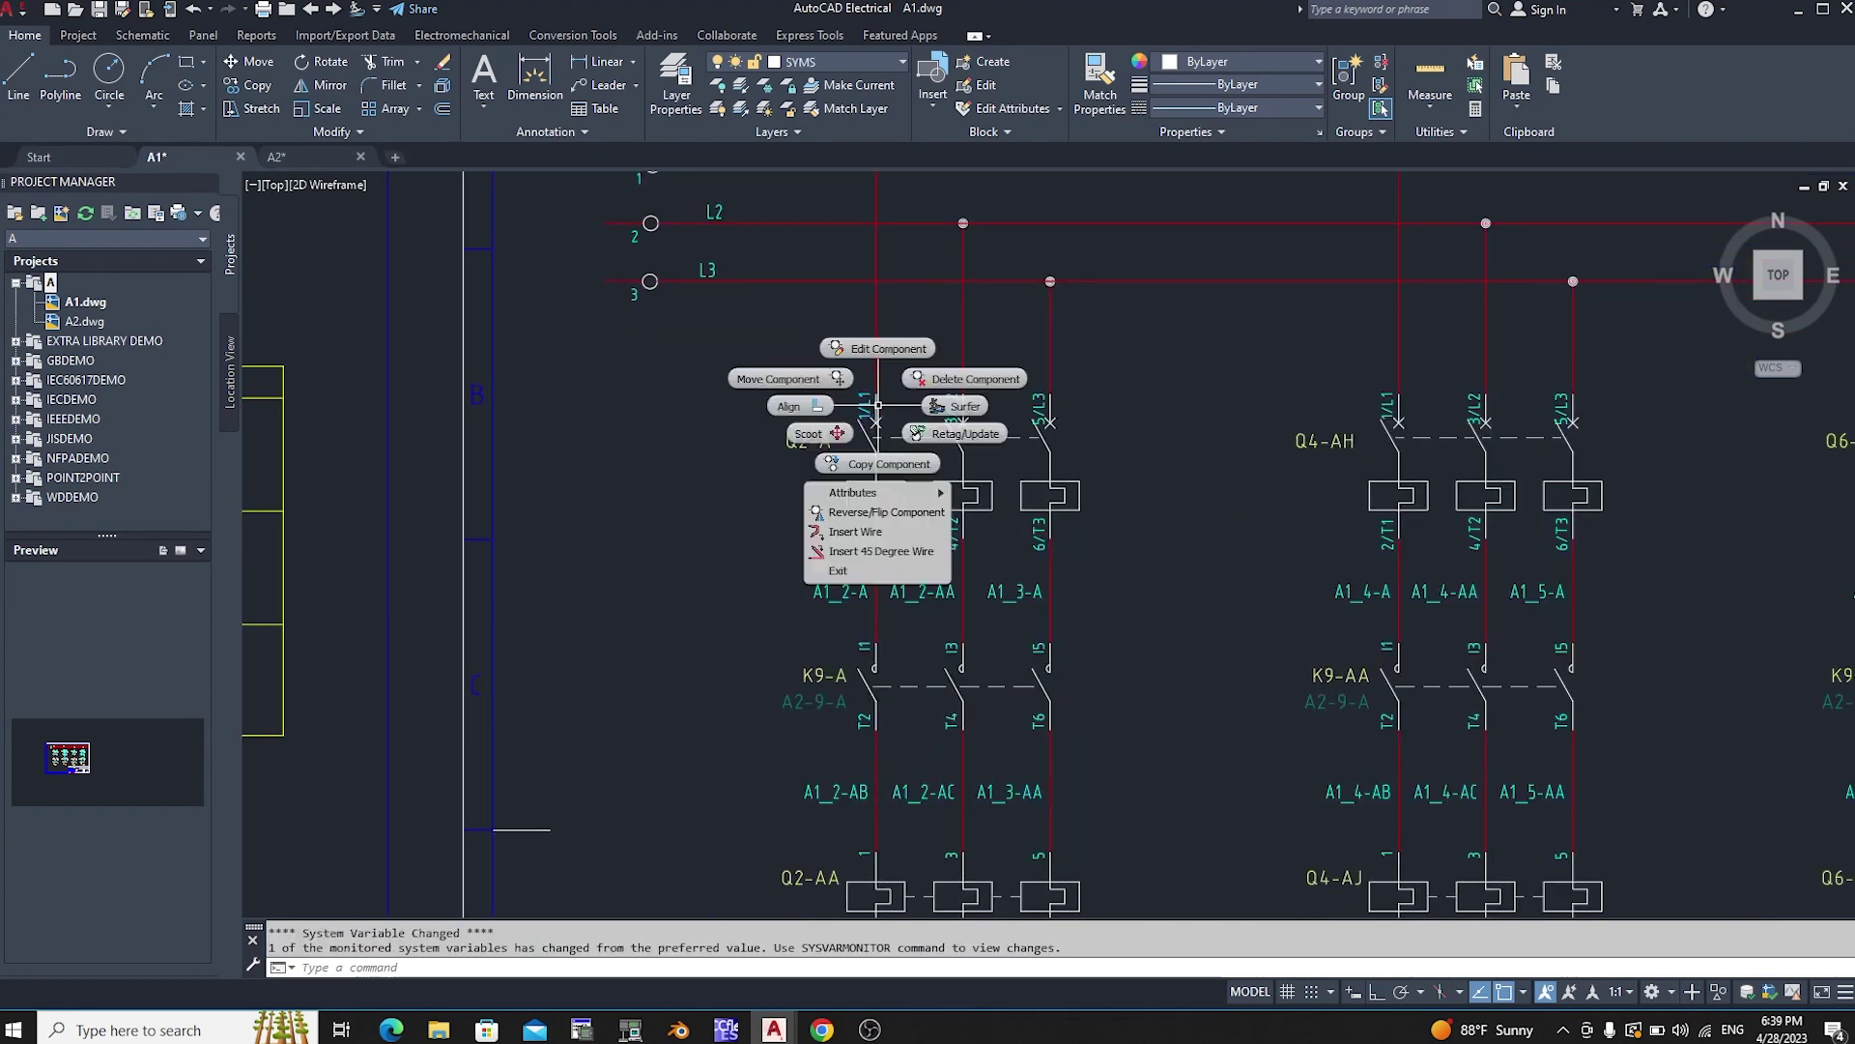
{"action": "left_click", "coordinate": [878, 348]}
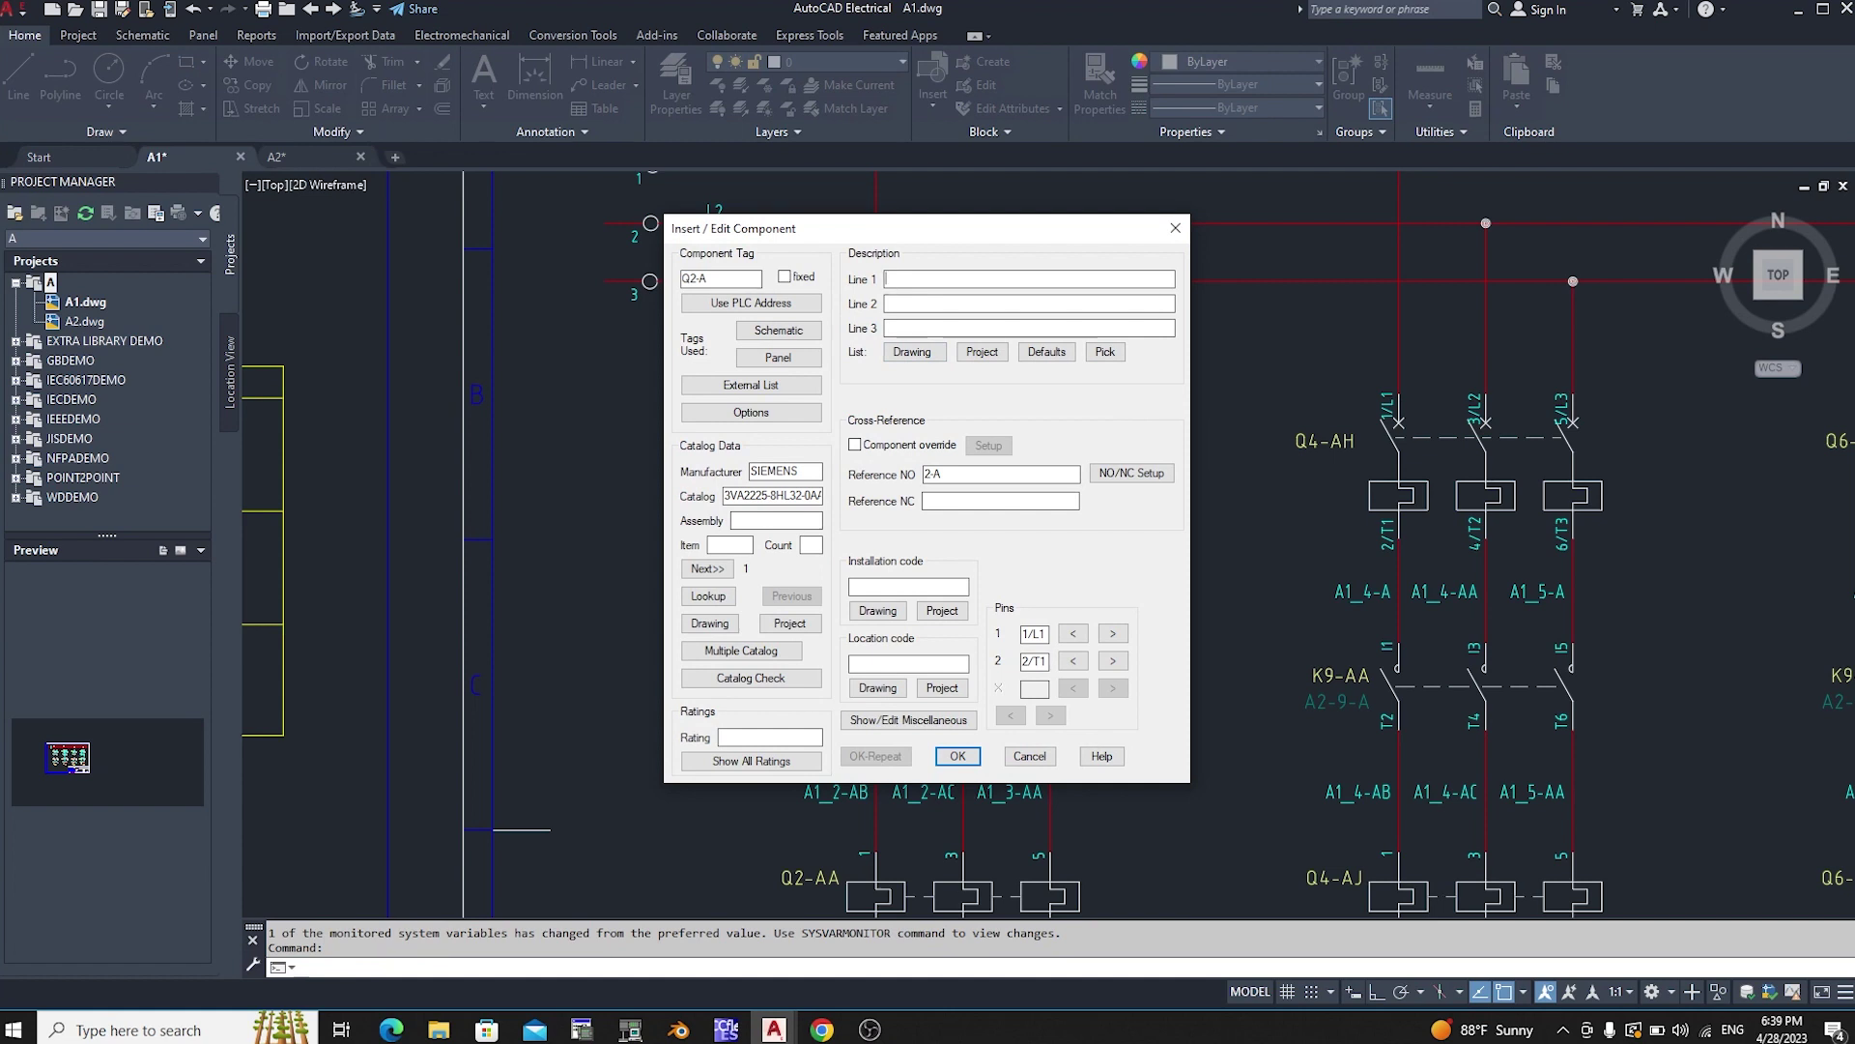
{"action": "left_click_drag", "start_coordinate": [755, 495], "coordinate": [820, 495]}
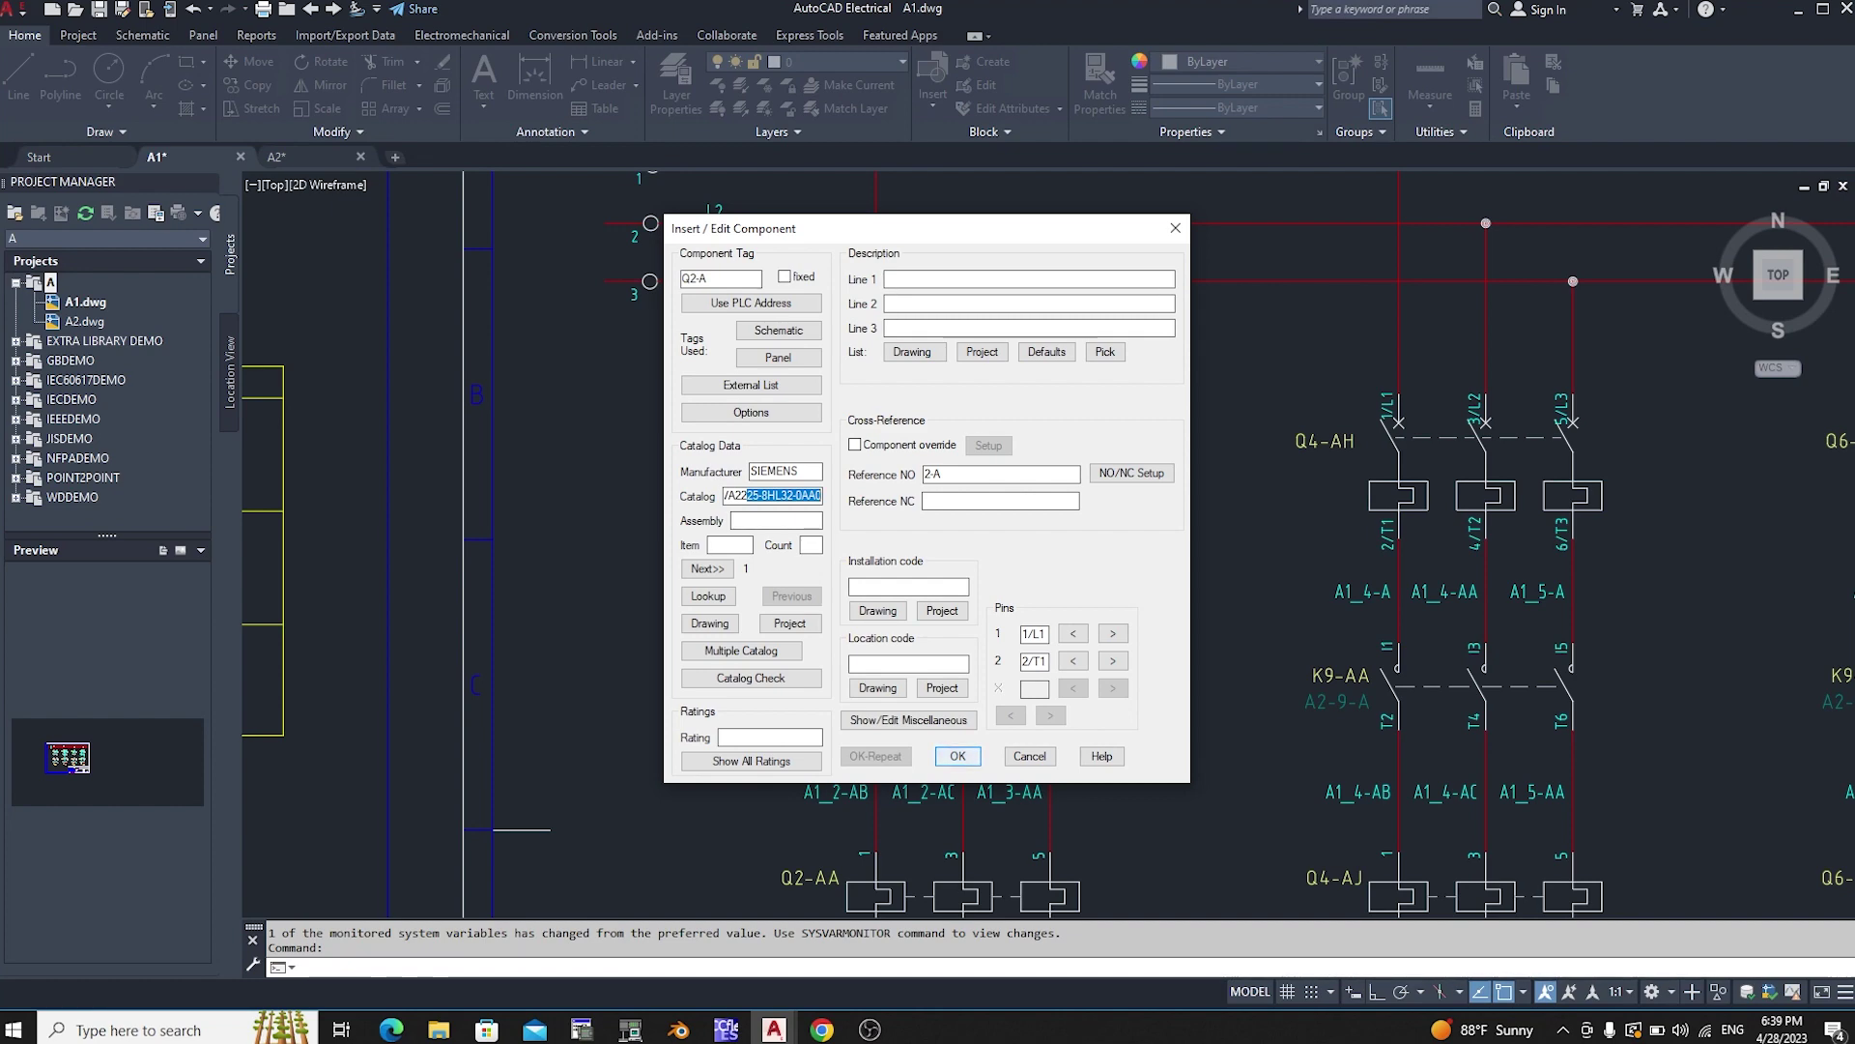
{"action": "key", "text": "Return"}
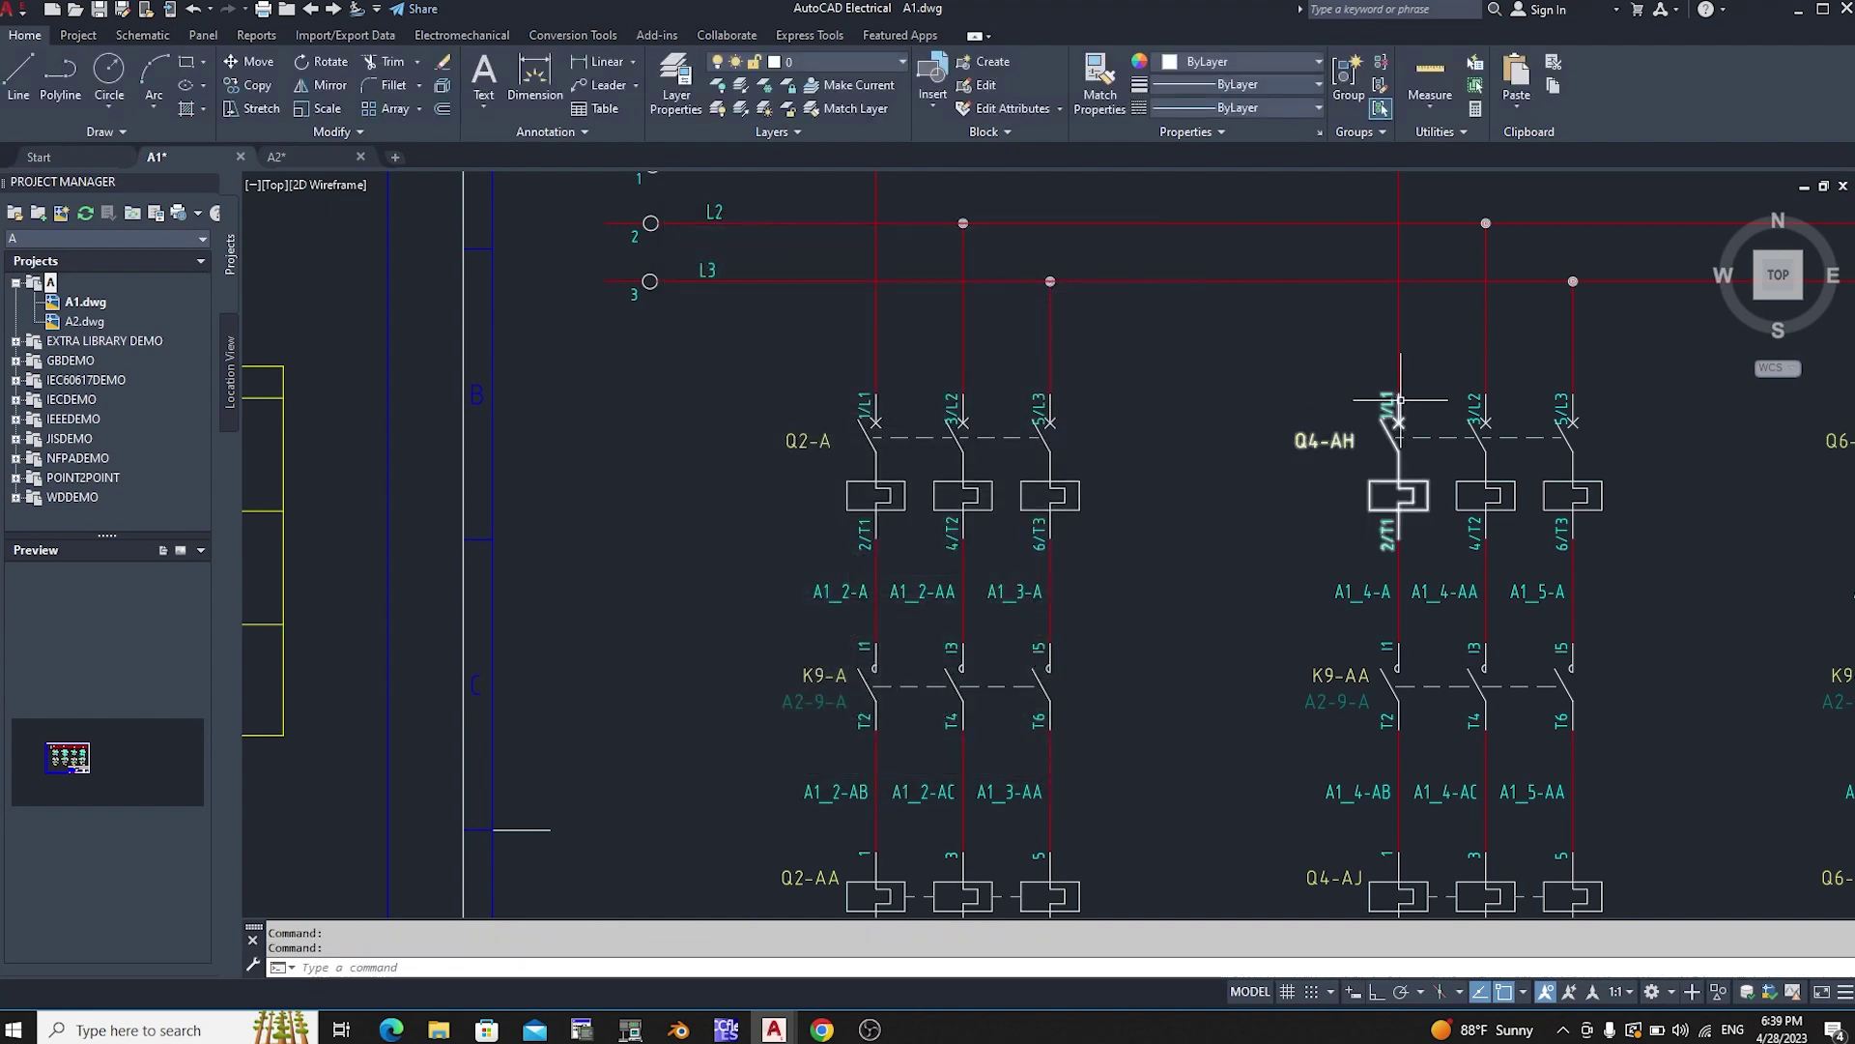
{"action": "right_click", "coordinate": [1401, 399]}
{"action": "left_click", "coordinate": [1409, 342]}
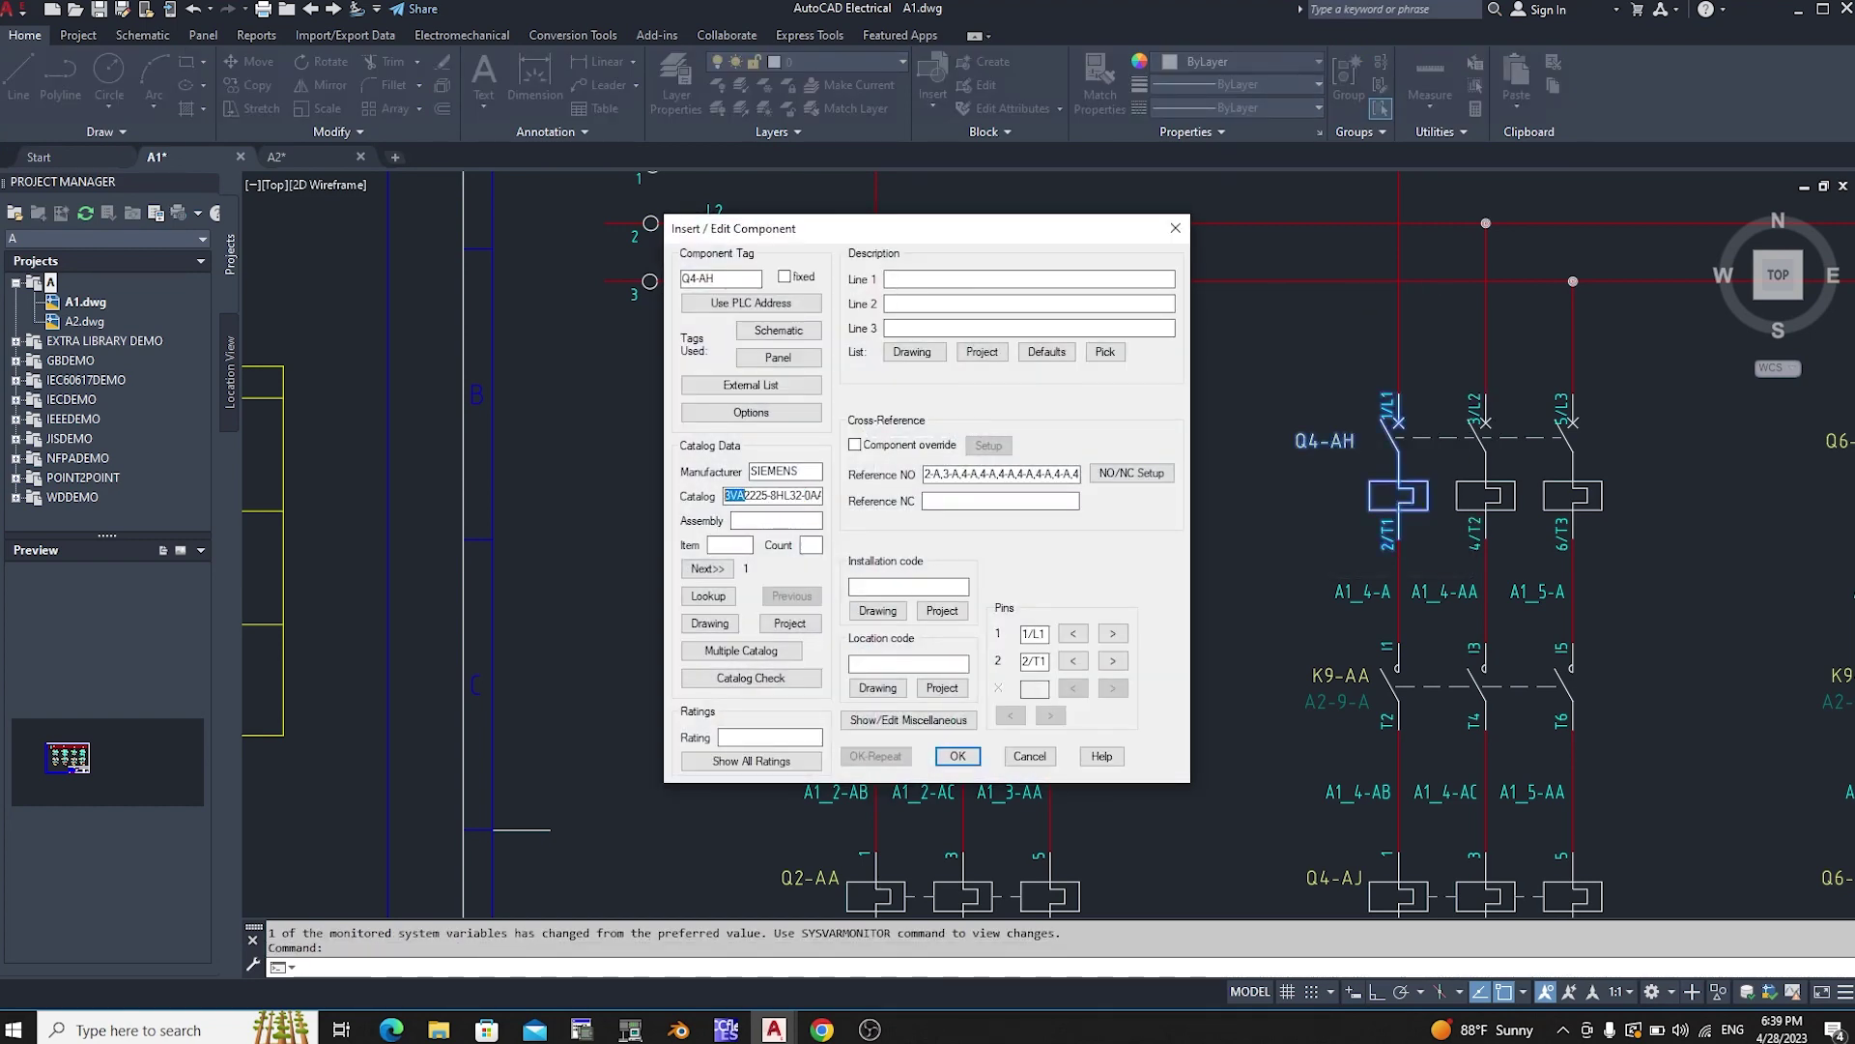
{"action": "key", "text": "Return"}
{"action": "scroll", "coordinate": [1198, 531], "scroll_direction": "down", "scroll_amount": 3}
{"action": "scroll", "coordinate": [1198, 532], "scroll_direction": "down", "scroll_amount": 3}
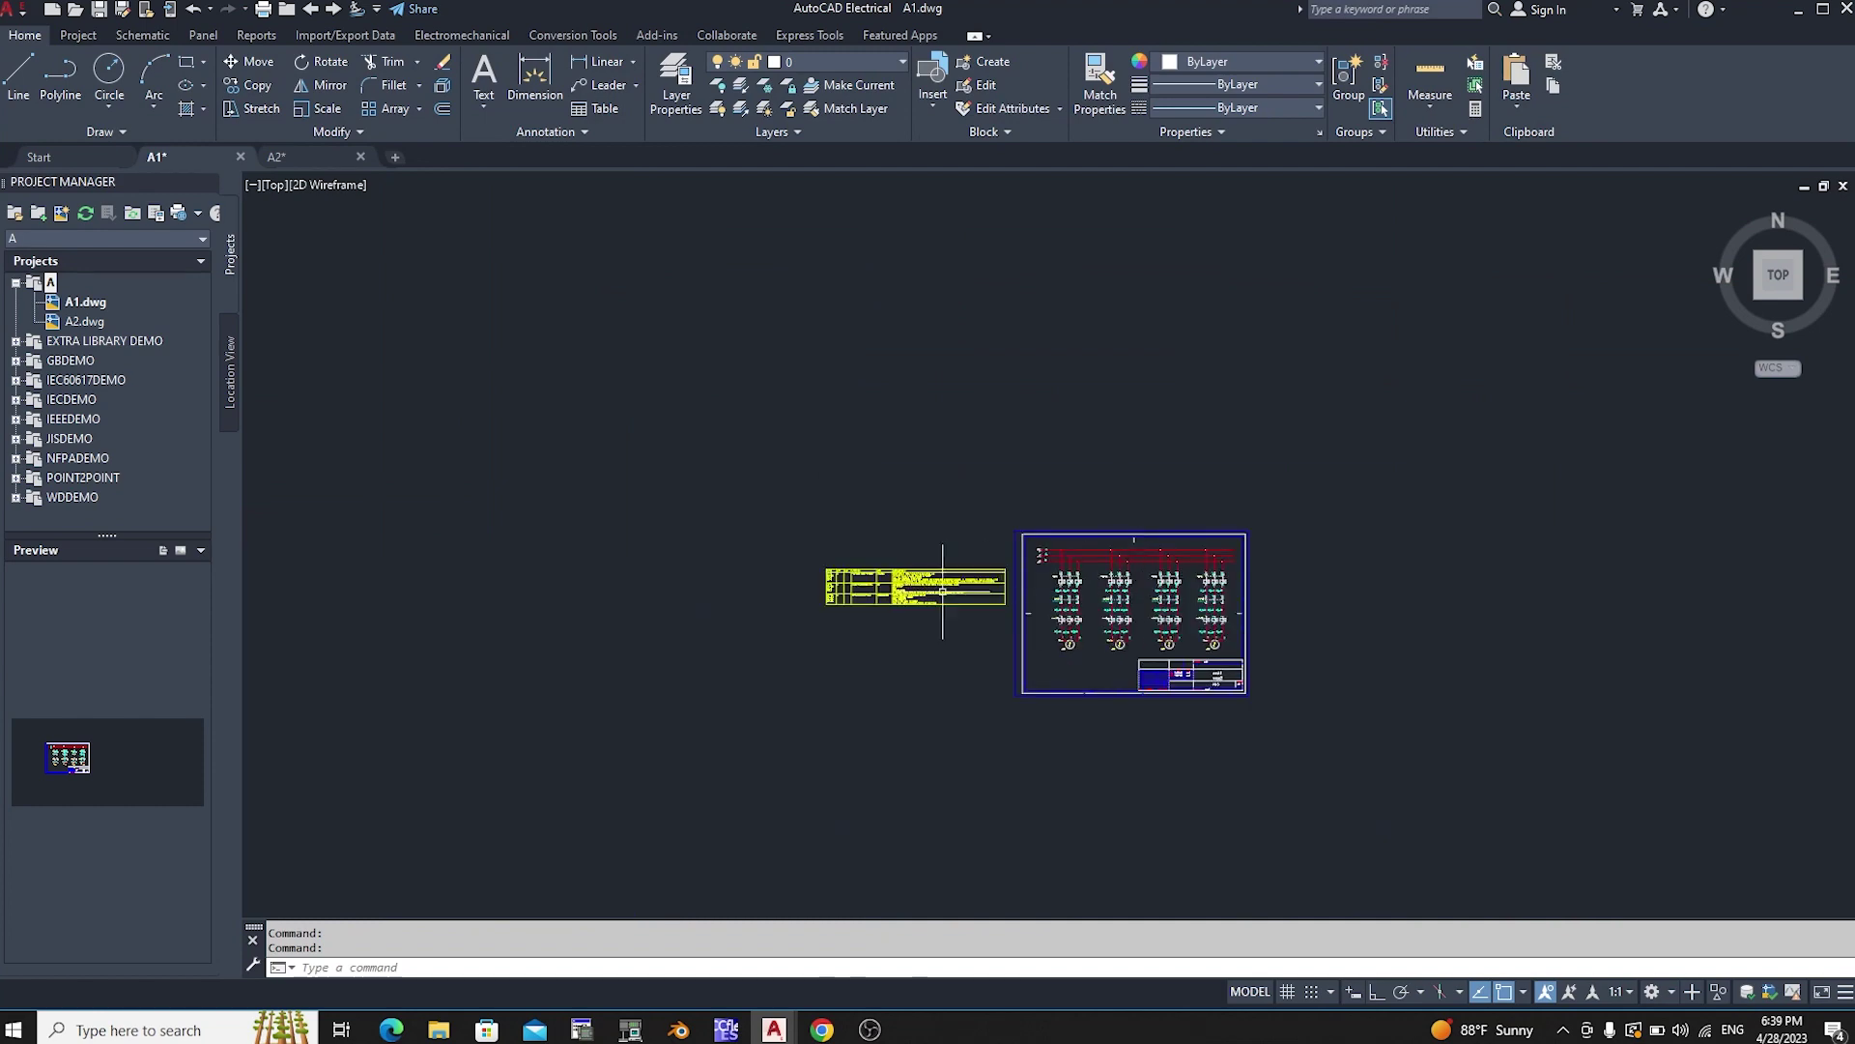
{"action": "scroll", "coordinate": [1197, 532], "scroll_direction": "up", "scroll_amount": 4}
{"action": "scroll", "coordinate": [1044, 452], "scroll_direction": "up", "scroll_amount": 4}
{"action": "scroll", "coordinate": [1044, 452], "scroll_direction": "up", "scroll_amount": 2}
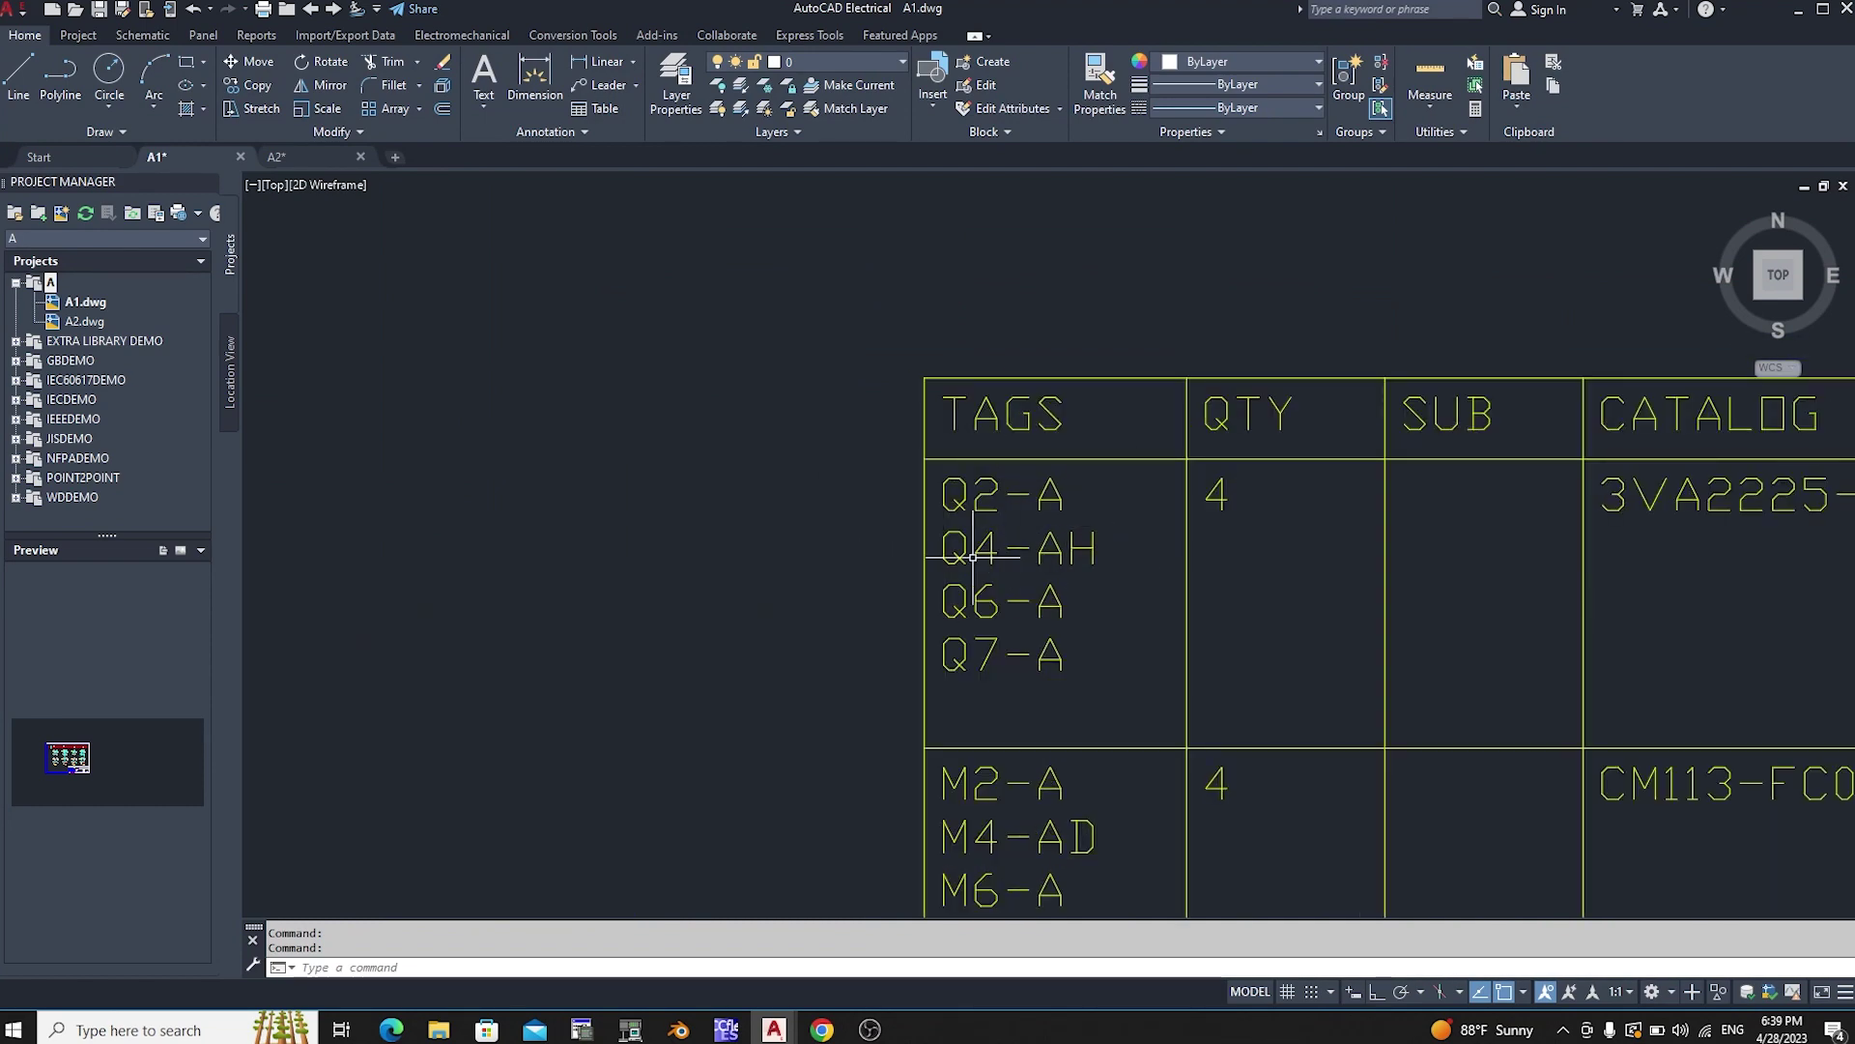
{"action": "scroll", "coordinate": [973, 557], "scroll_direction": "down", "scroll_amount": 6}
{"action": "scroll", "coordinate": [1086, 526], "scroll_direction": "down", "scroll_amount": 4}
{"action": "scroll", "coordinate": [1129, 573], "scroll_direction": "up", "scroll_amount": 4}
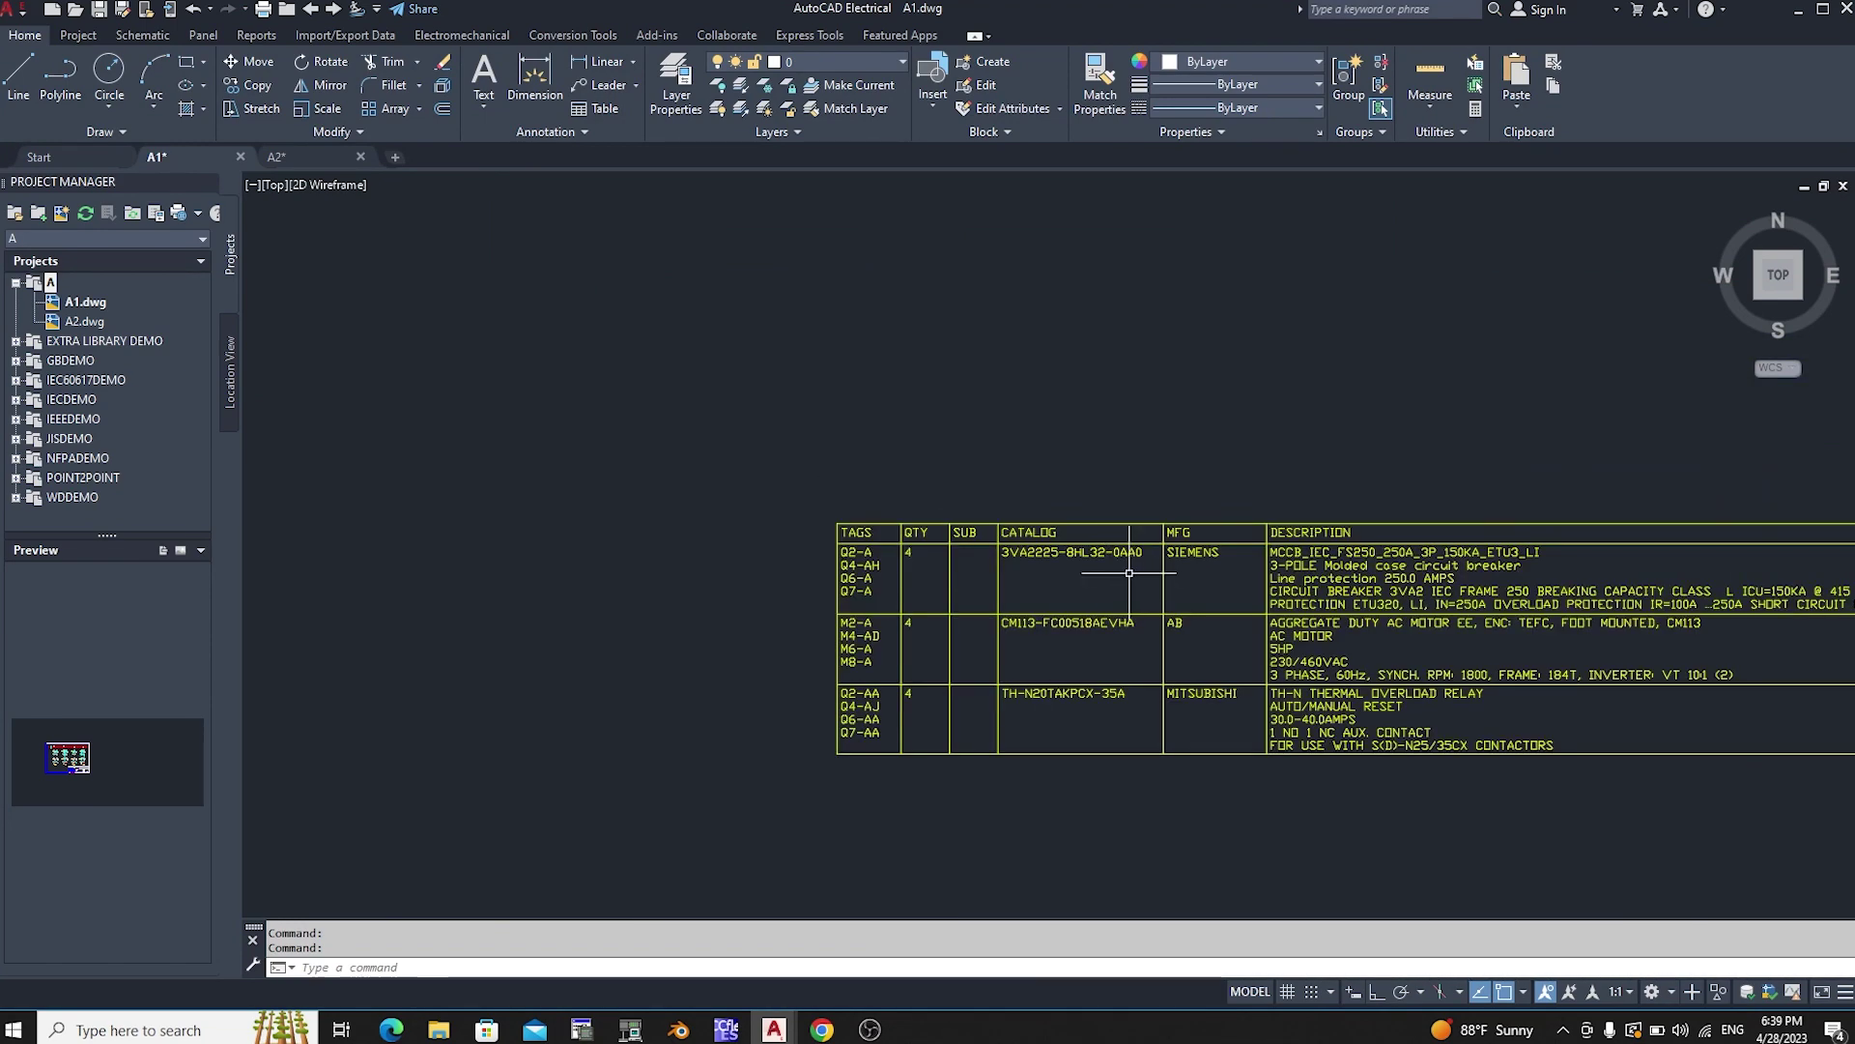
{"action": "scroll", "coordinate": [1129, 573], "scroll_direction": "up", "scroll_amount": 4}
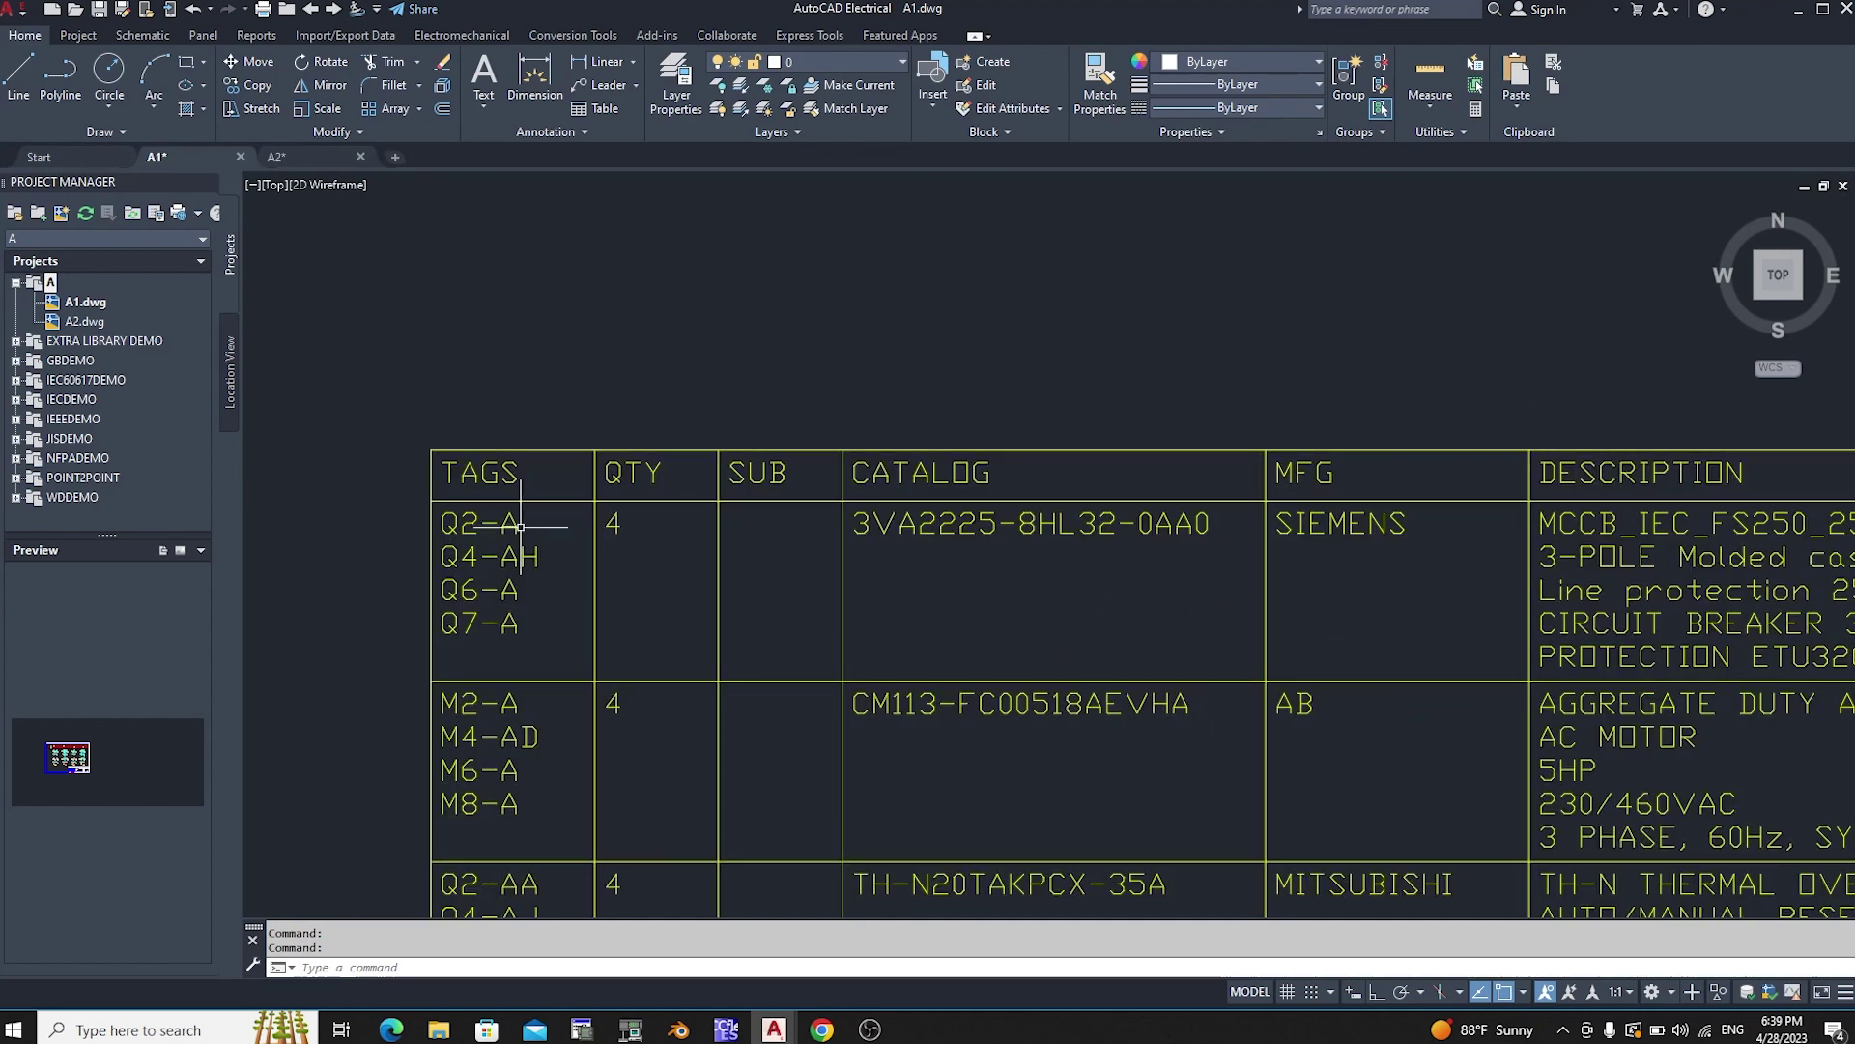
{"action": "scroll", "coordinate": [416, 435], "scroll_direction": "down", "scroll_amount": 5}
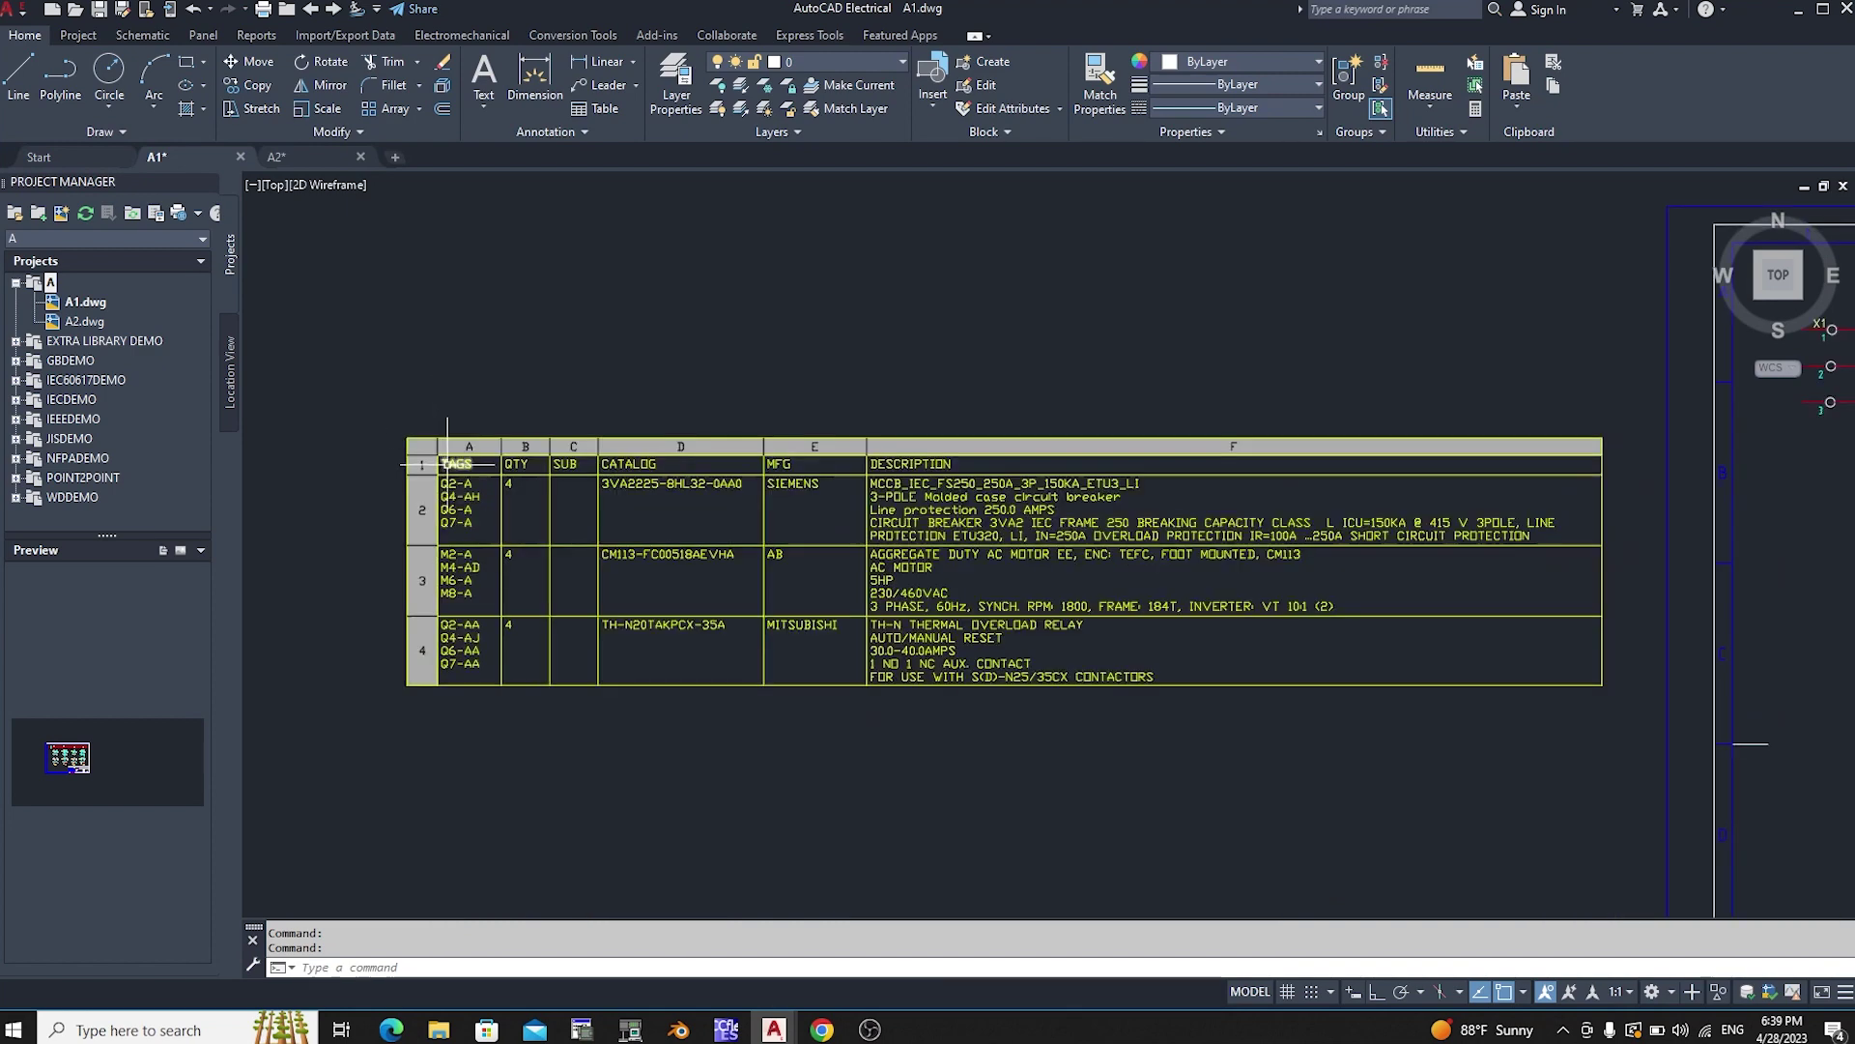
{"action": "scroll", "coordinate": [754, 474], "scroll_direction": "up", "scroll_amount": 3}
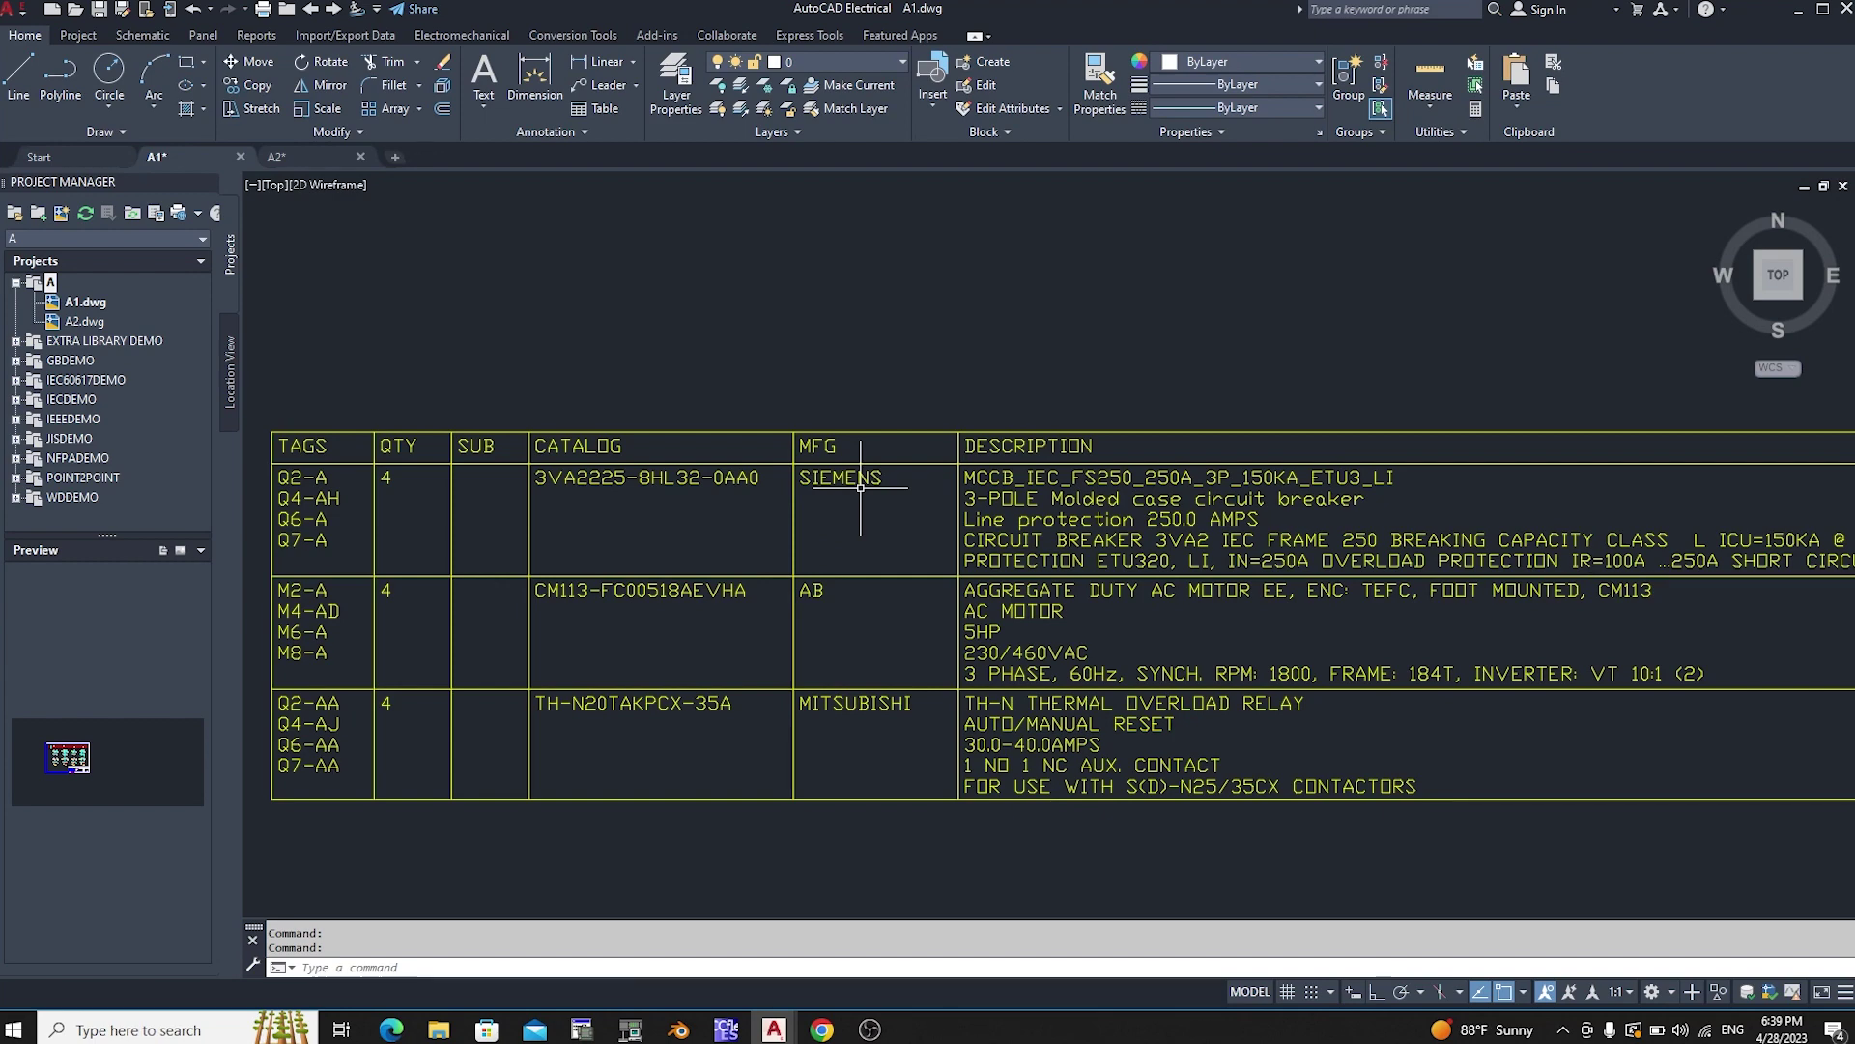
{"action": "scroll", "coordinate": [860, 488], "scroll_direction": "up", "scroll_amount": 5}
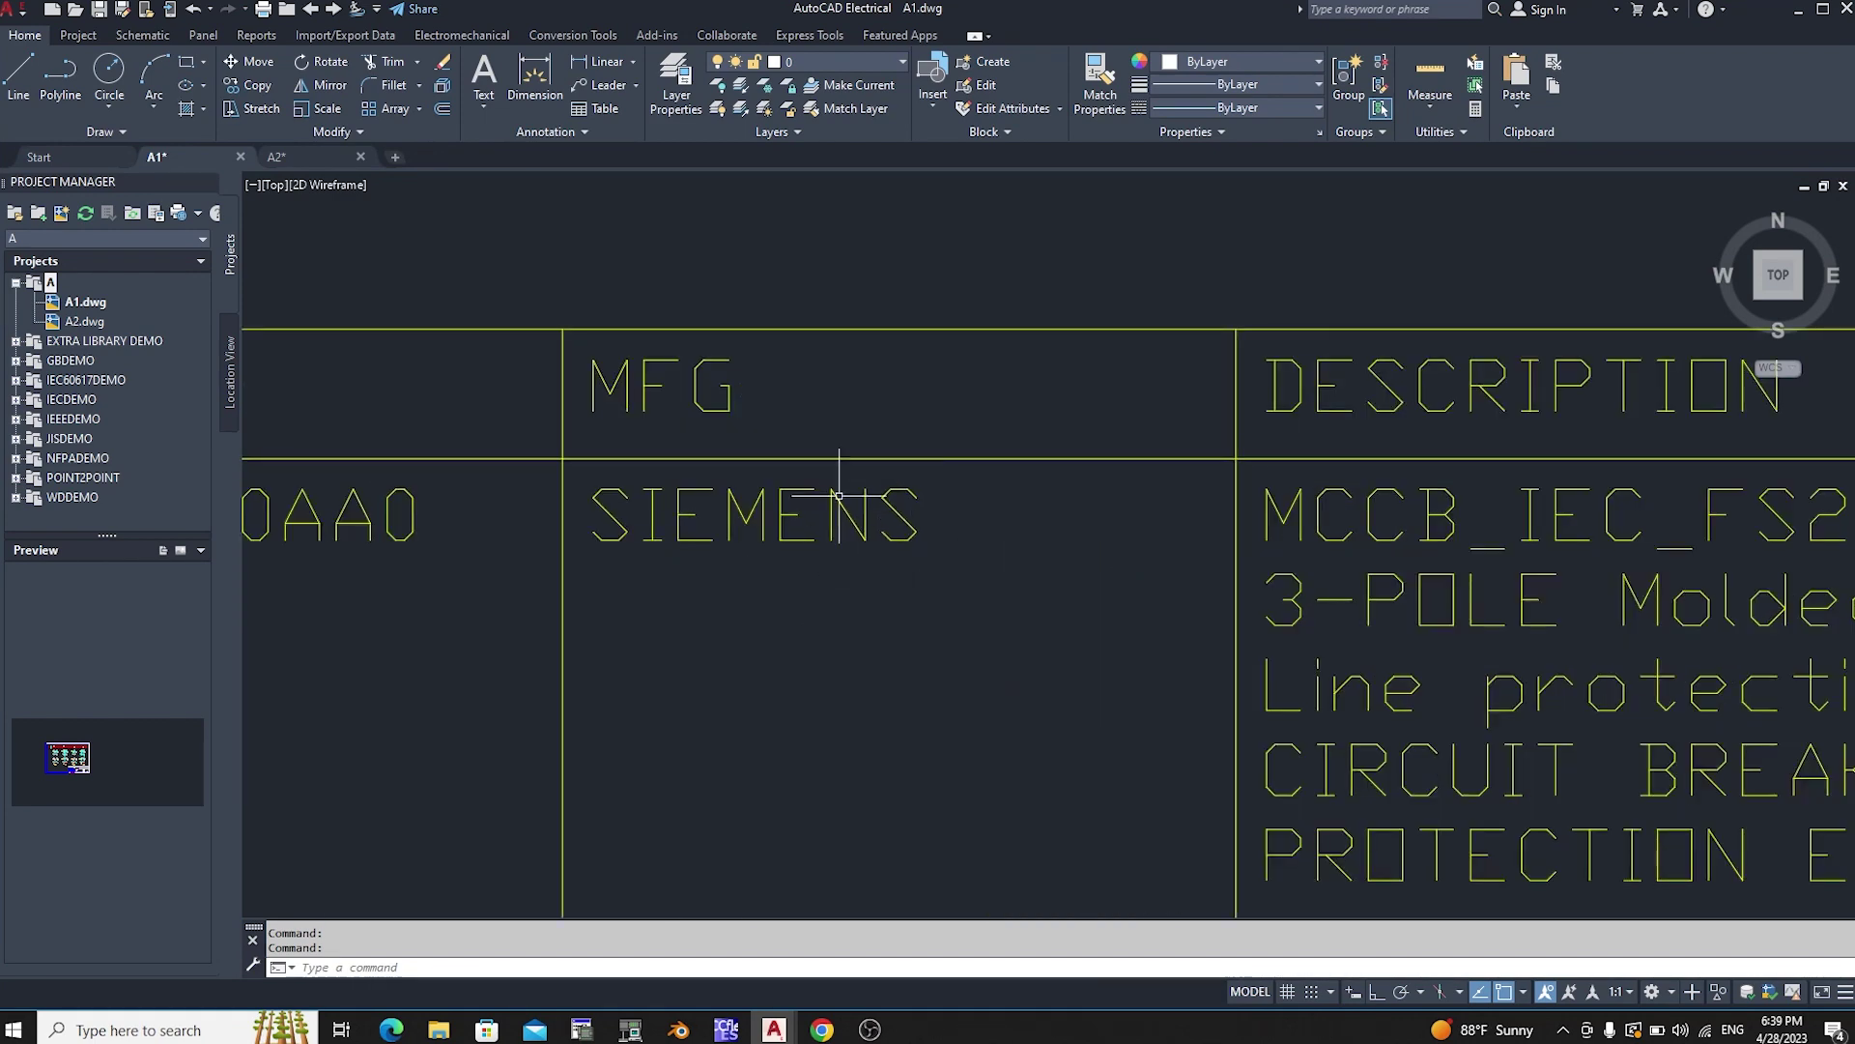
{"action": "scroll", "coordinate": [841, 489], "scroll_direction": "down", "scroll_amount": 5}
{"action": "scroll", "coordinate": [735, 426], "scroll_direction": "up", "scroll_amount": 1}
{"action": "scroll", "coordinate": [1143, 418], "scroll_direction": "down", "scroll_amount": 5}
{"action": "scroll", "coordinate": [1382, 449], "scroll_direction": "up", "scroll_amount": 5}
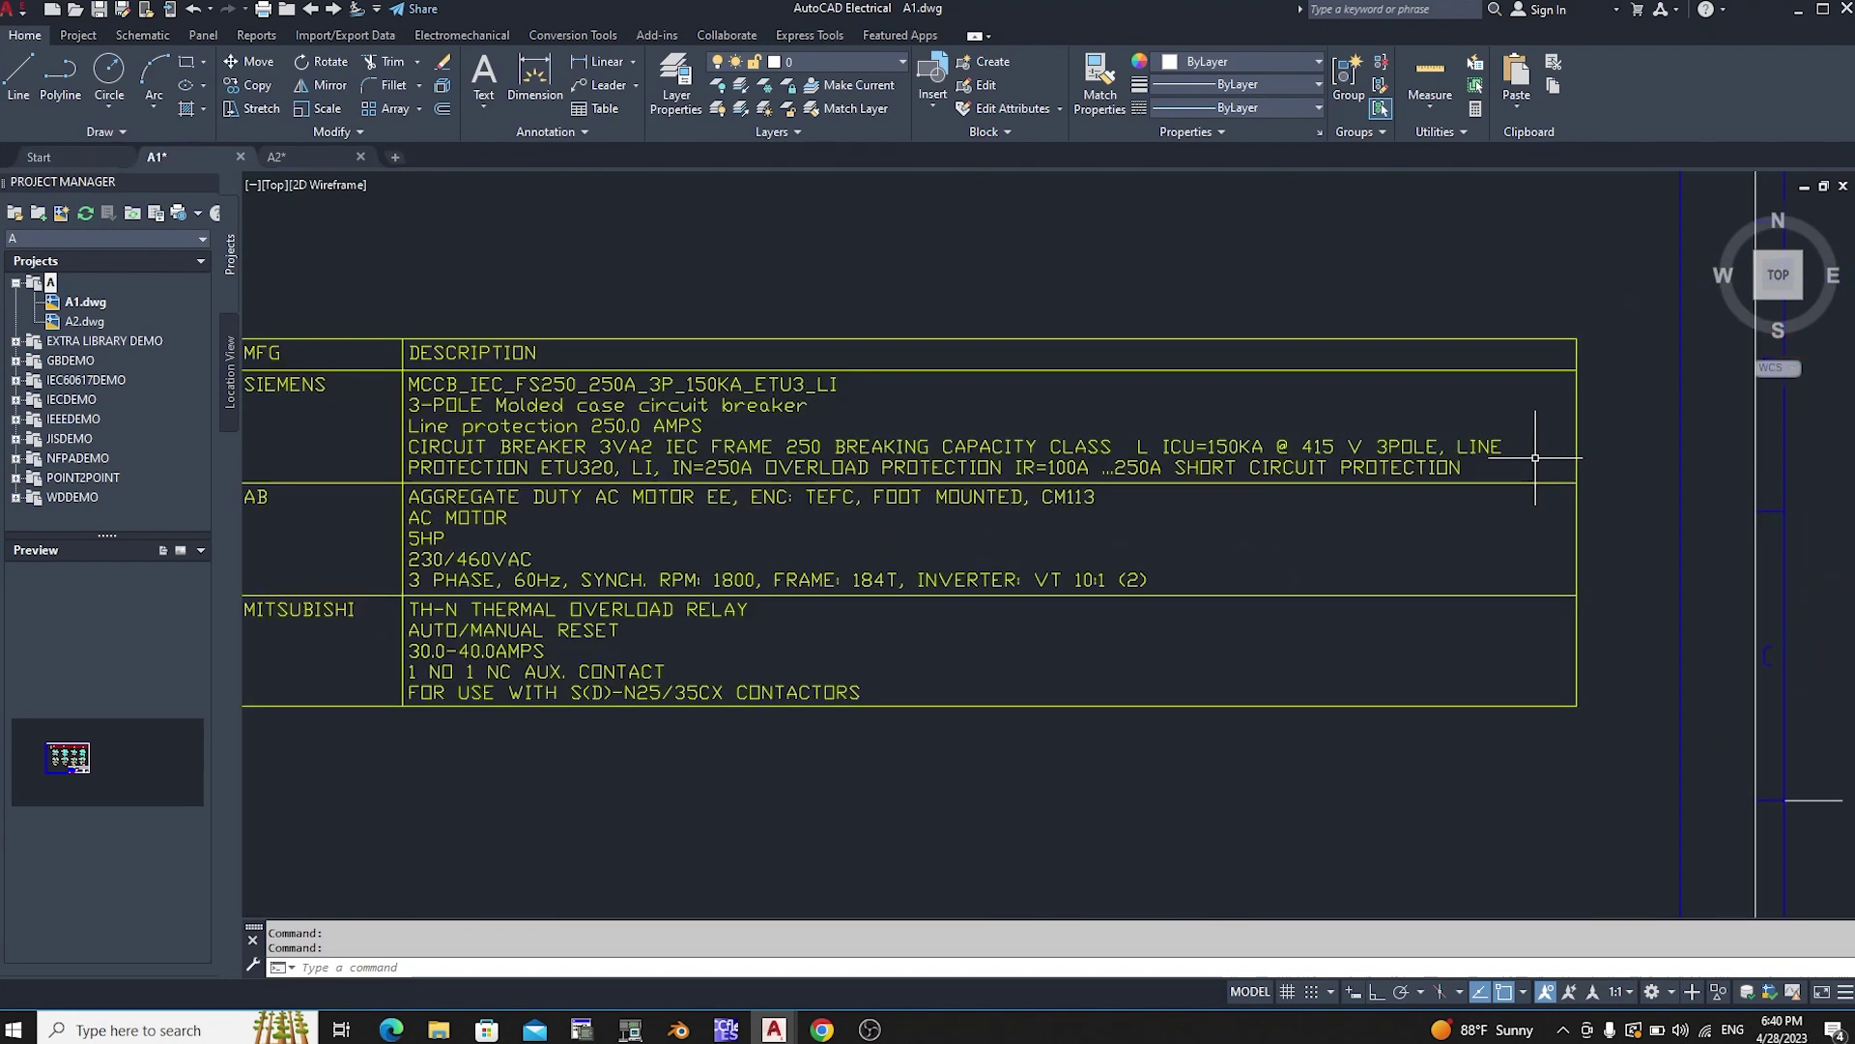
{"action": "scroll", "coordinate": [1541, 443], "scroll_direction": "up", "scroll_amount": 2}
{"action": "scroll", "coordinate": [1527, 443], "scroll_direction": "down", "scroll_amount": 7}
{"action": "scroll", "coordinate": [1507, 442], "scroll_direction": "up", "scroll_amount": 4}
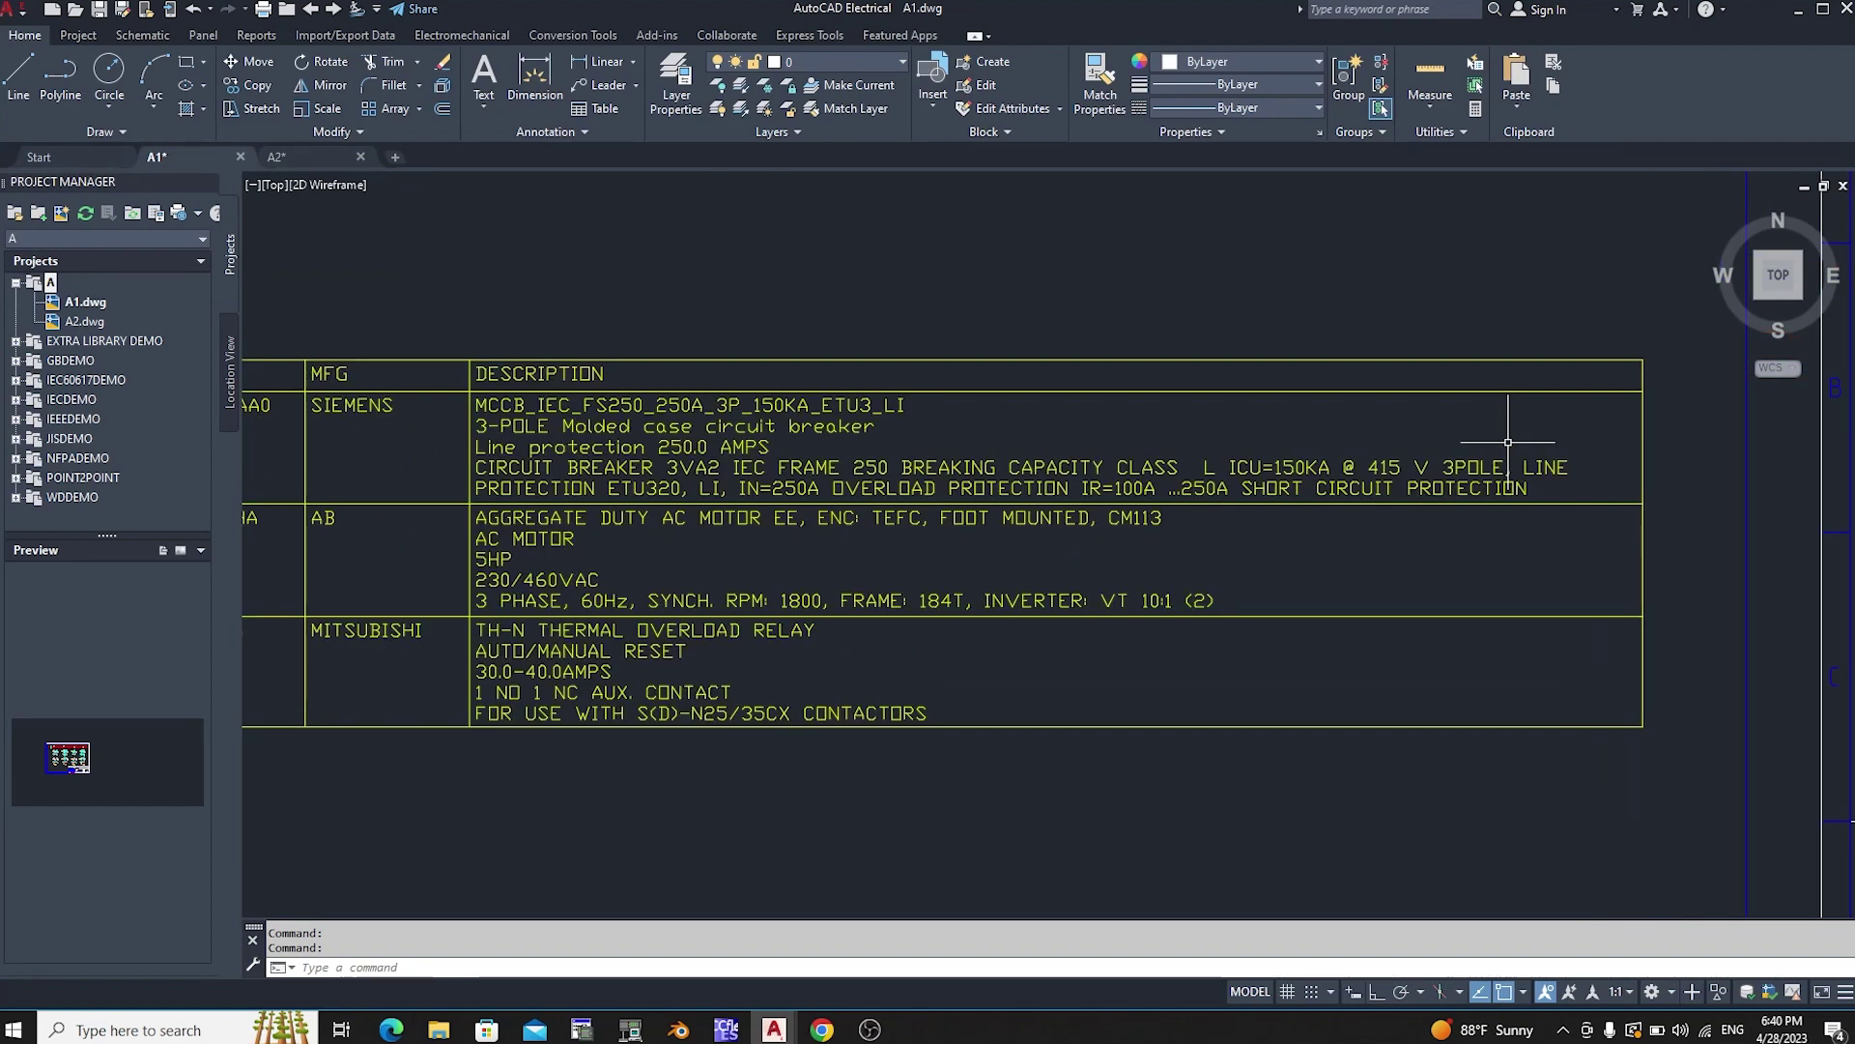
{"action": "left_click", "coordinate": [820, 428]}
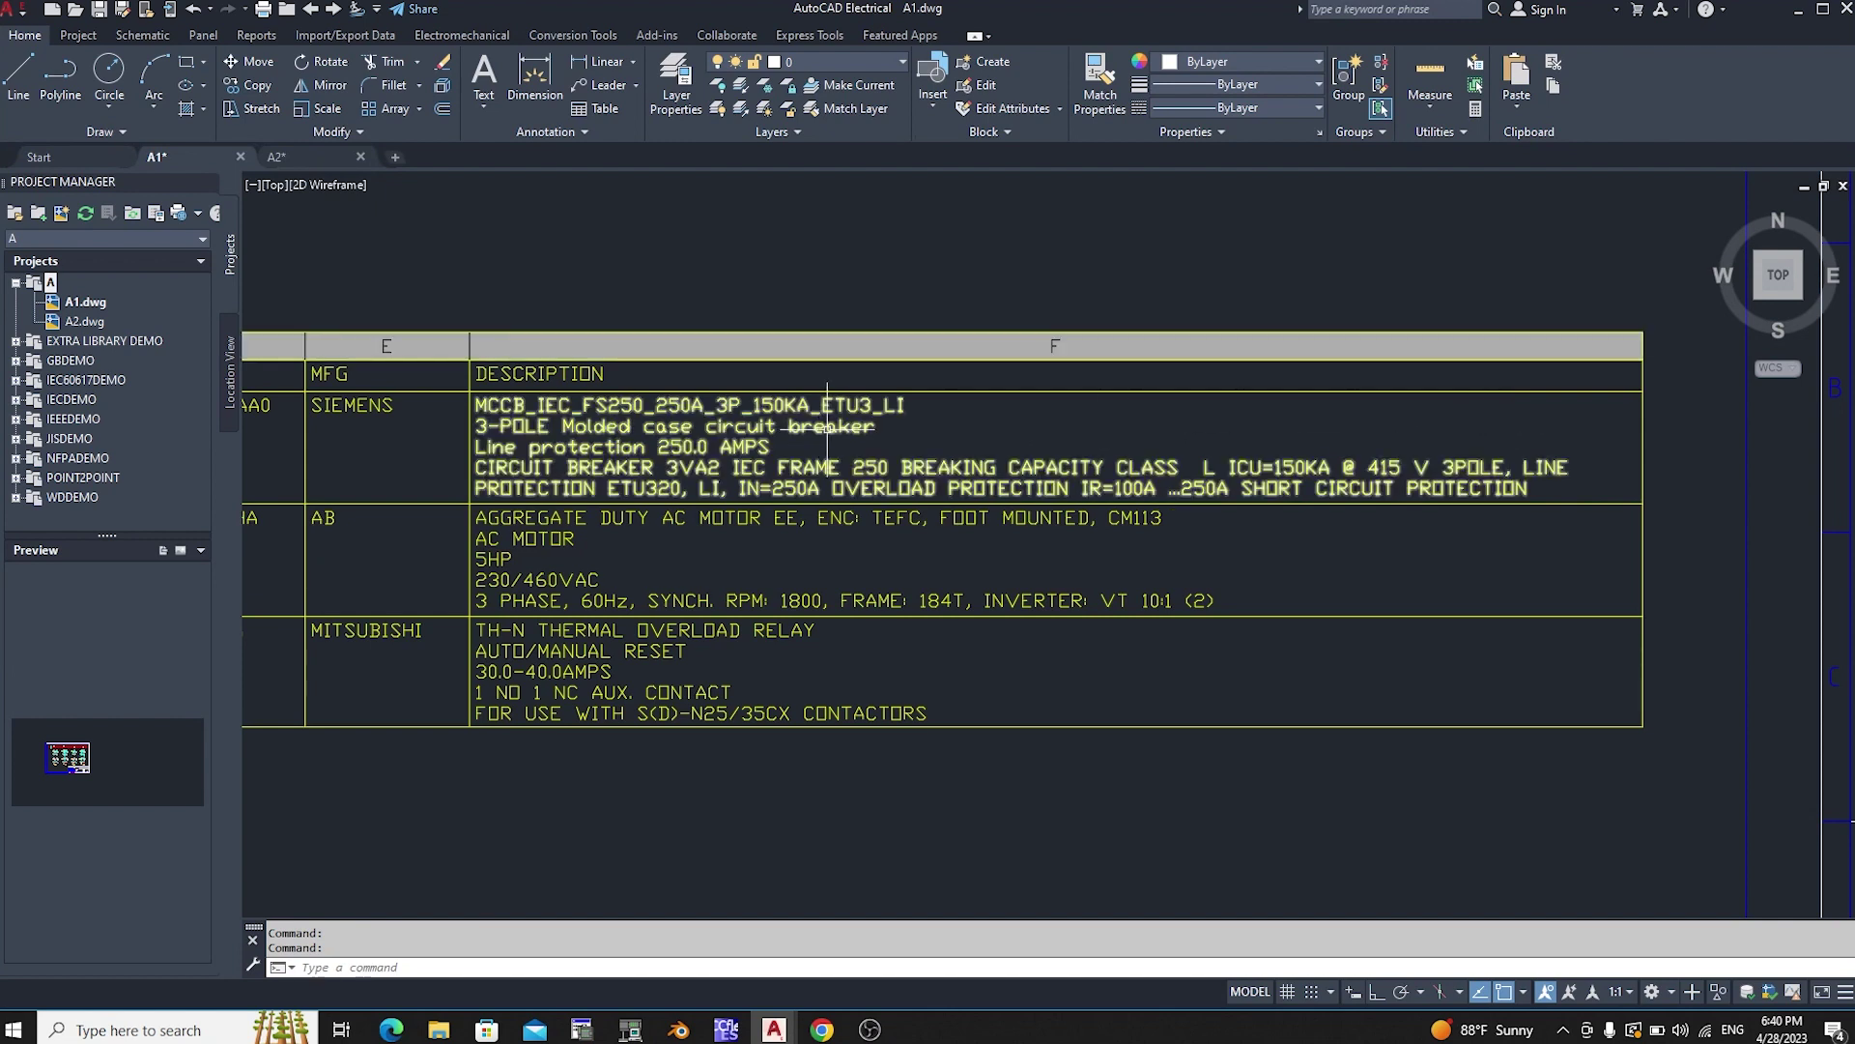
{"action": "mouse_move", "coordinate": [1152, 600]}
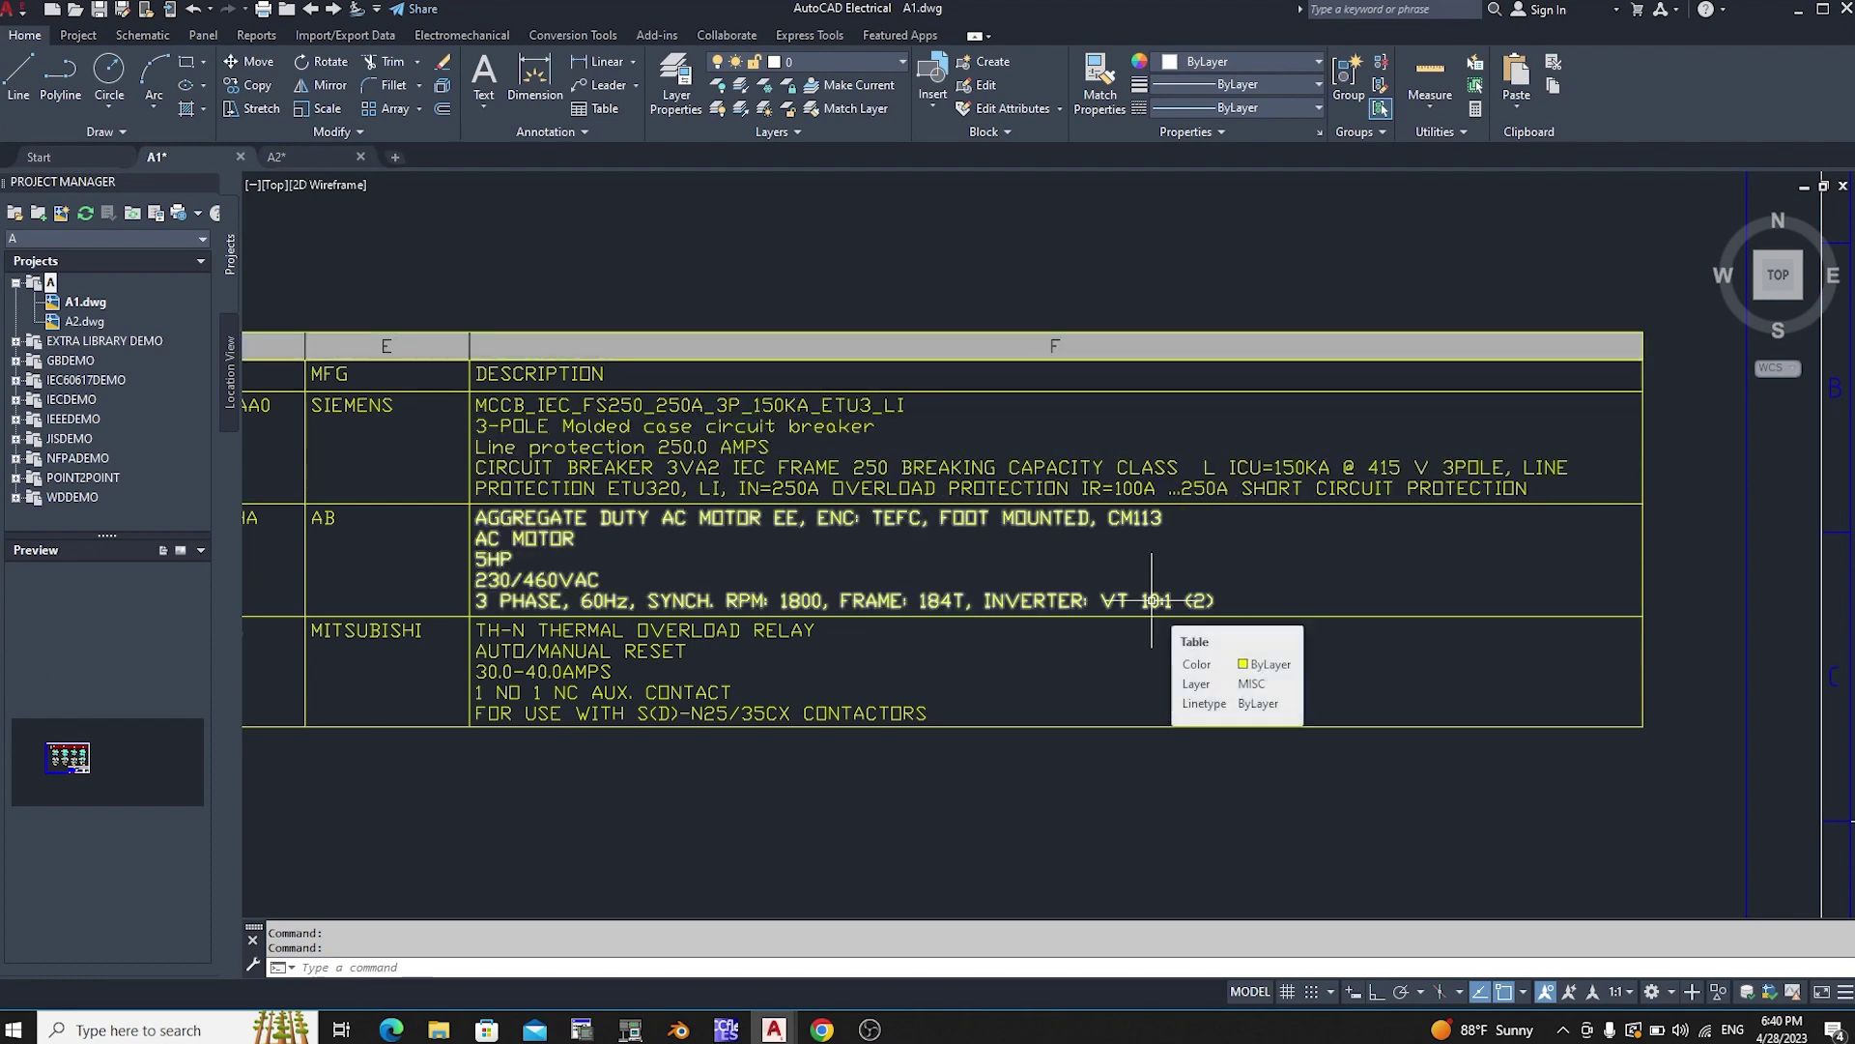
{"action": "key", "text": "Escape"}
{"action": "scroll", "coordinate": [945, 408], "scroll_direction": "down", "scroll_amount": 5}
{"action": "scroll", "coordinate": [919, 542], "scroll_direction": "up", "scroll_amount": 3}
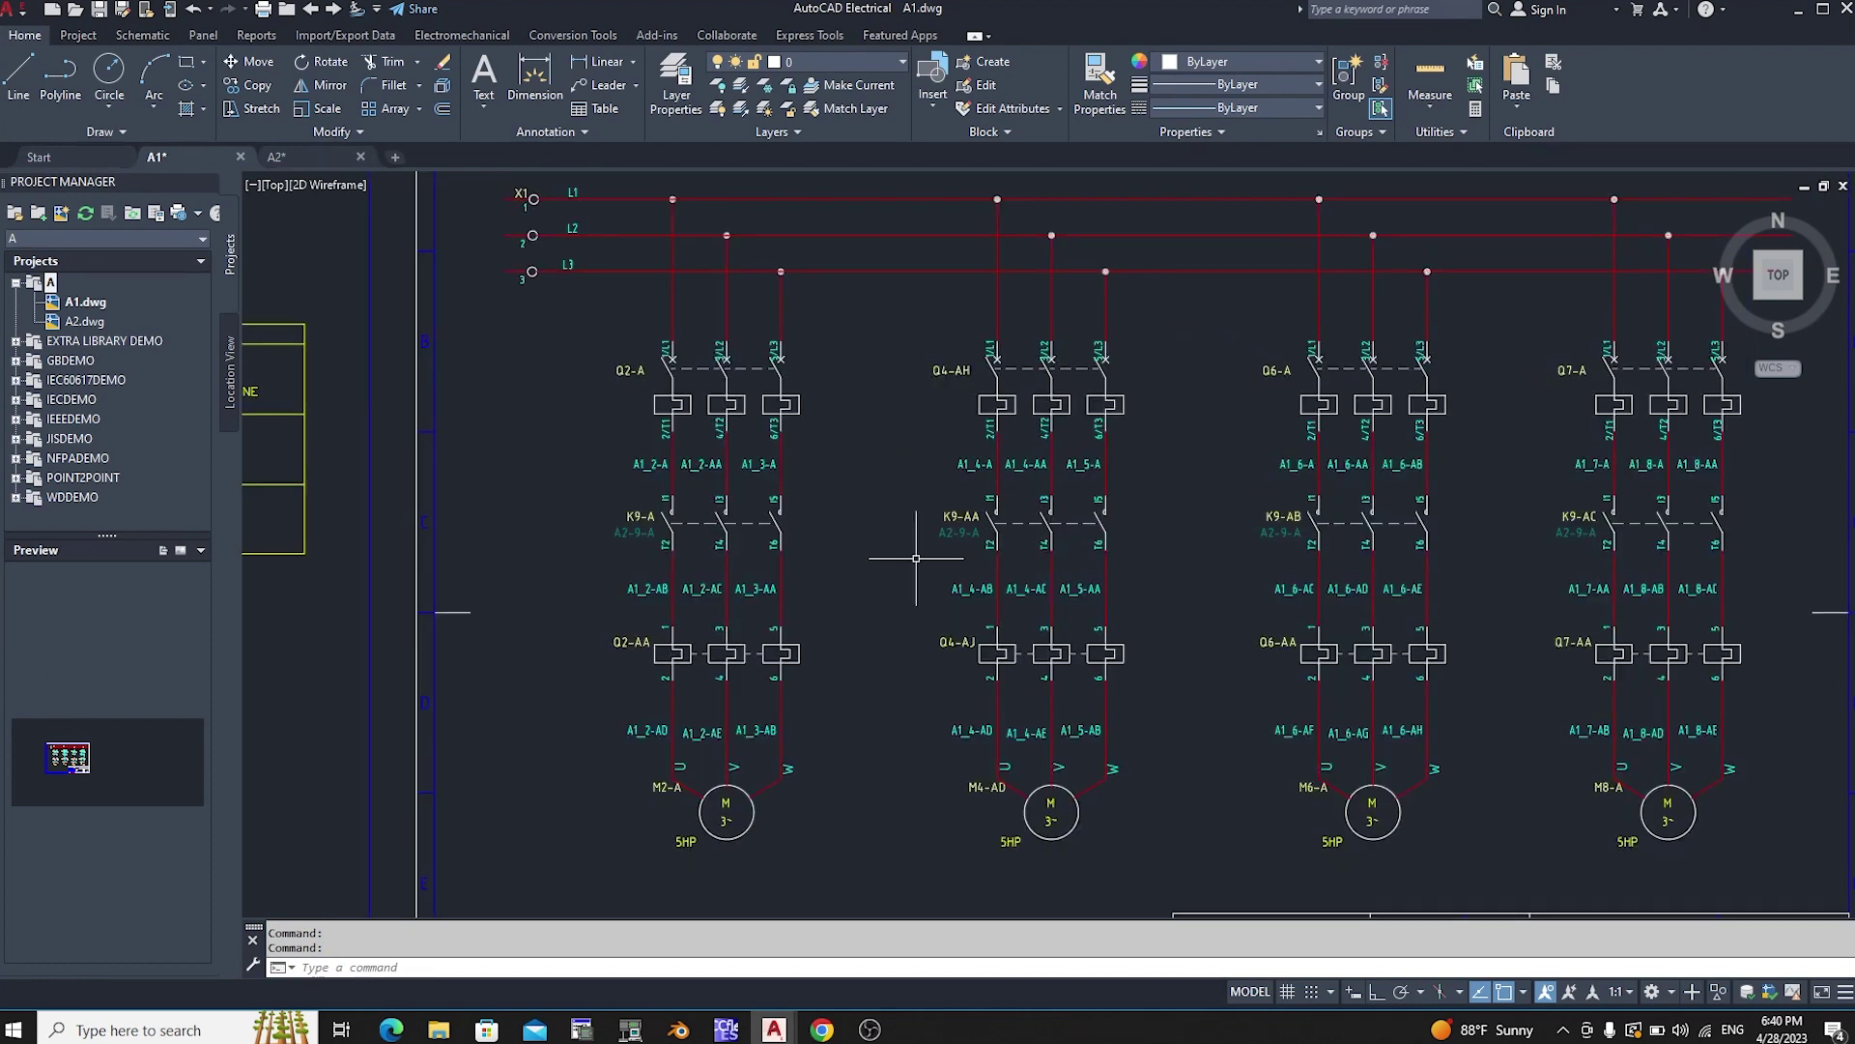
{"action": "right_click", "coordinate": [676, 396]}
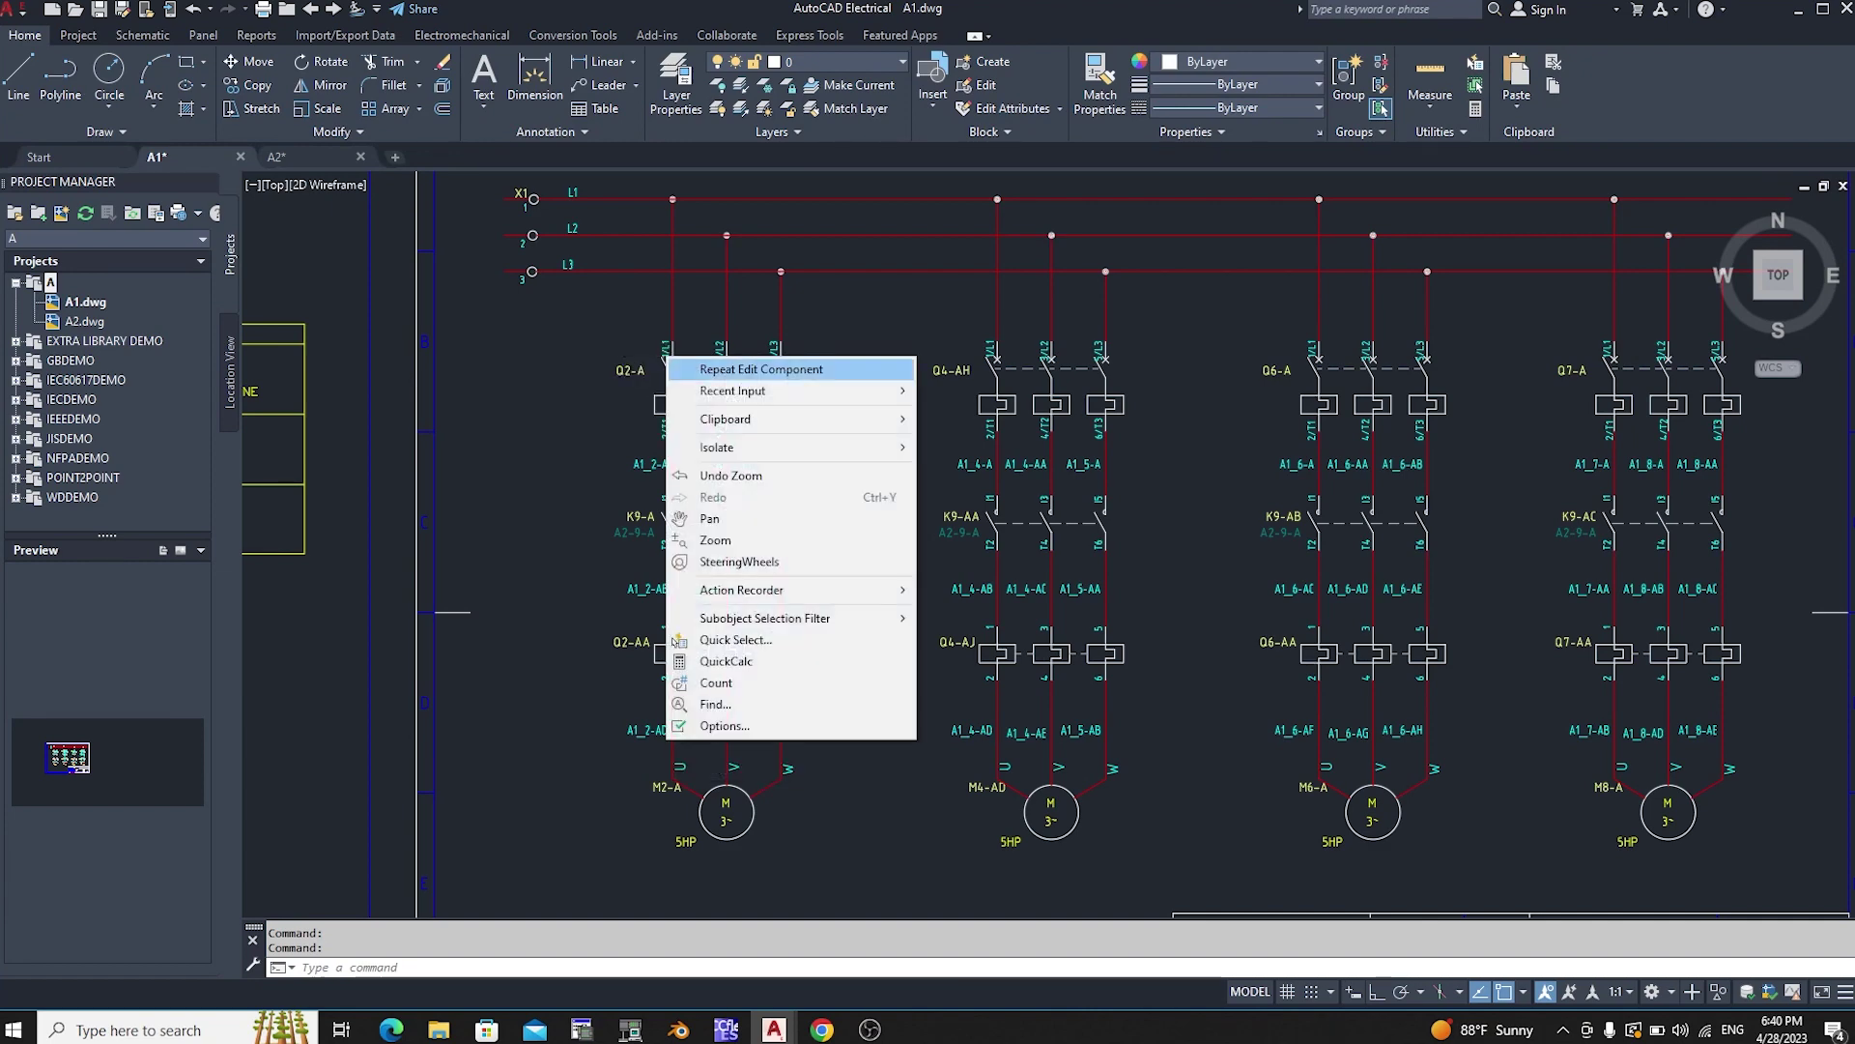
{"action": "left_click", "coordinate": [735, 410]}
{"action": "left_click", "coordinate": [668, 348]}
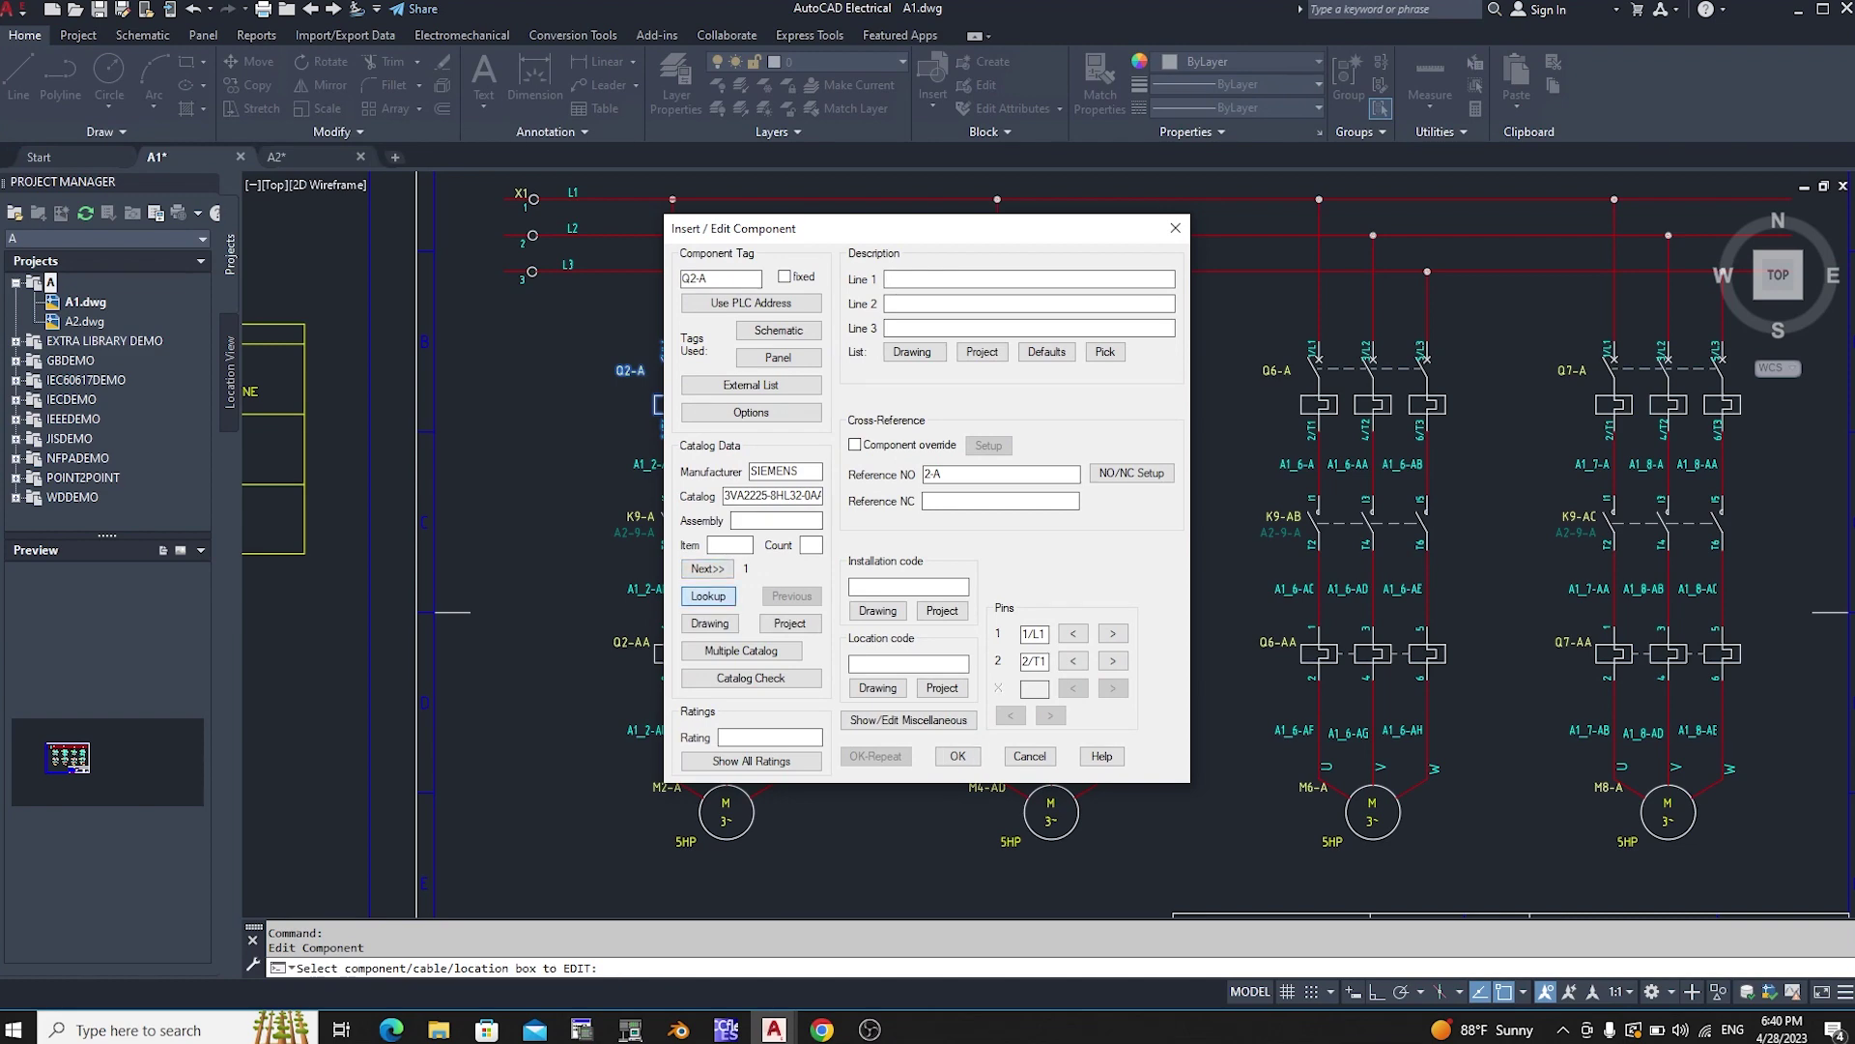
{"action": "left_click", "coordinate": [708, 595]}
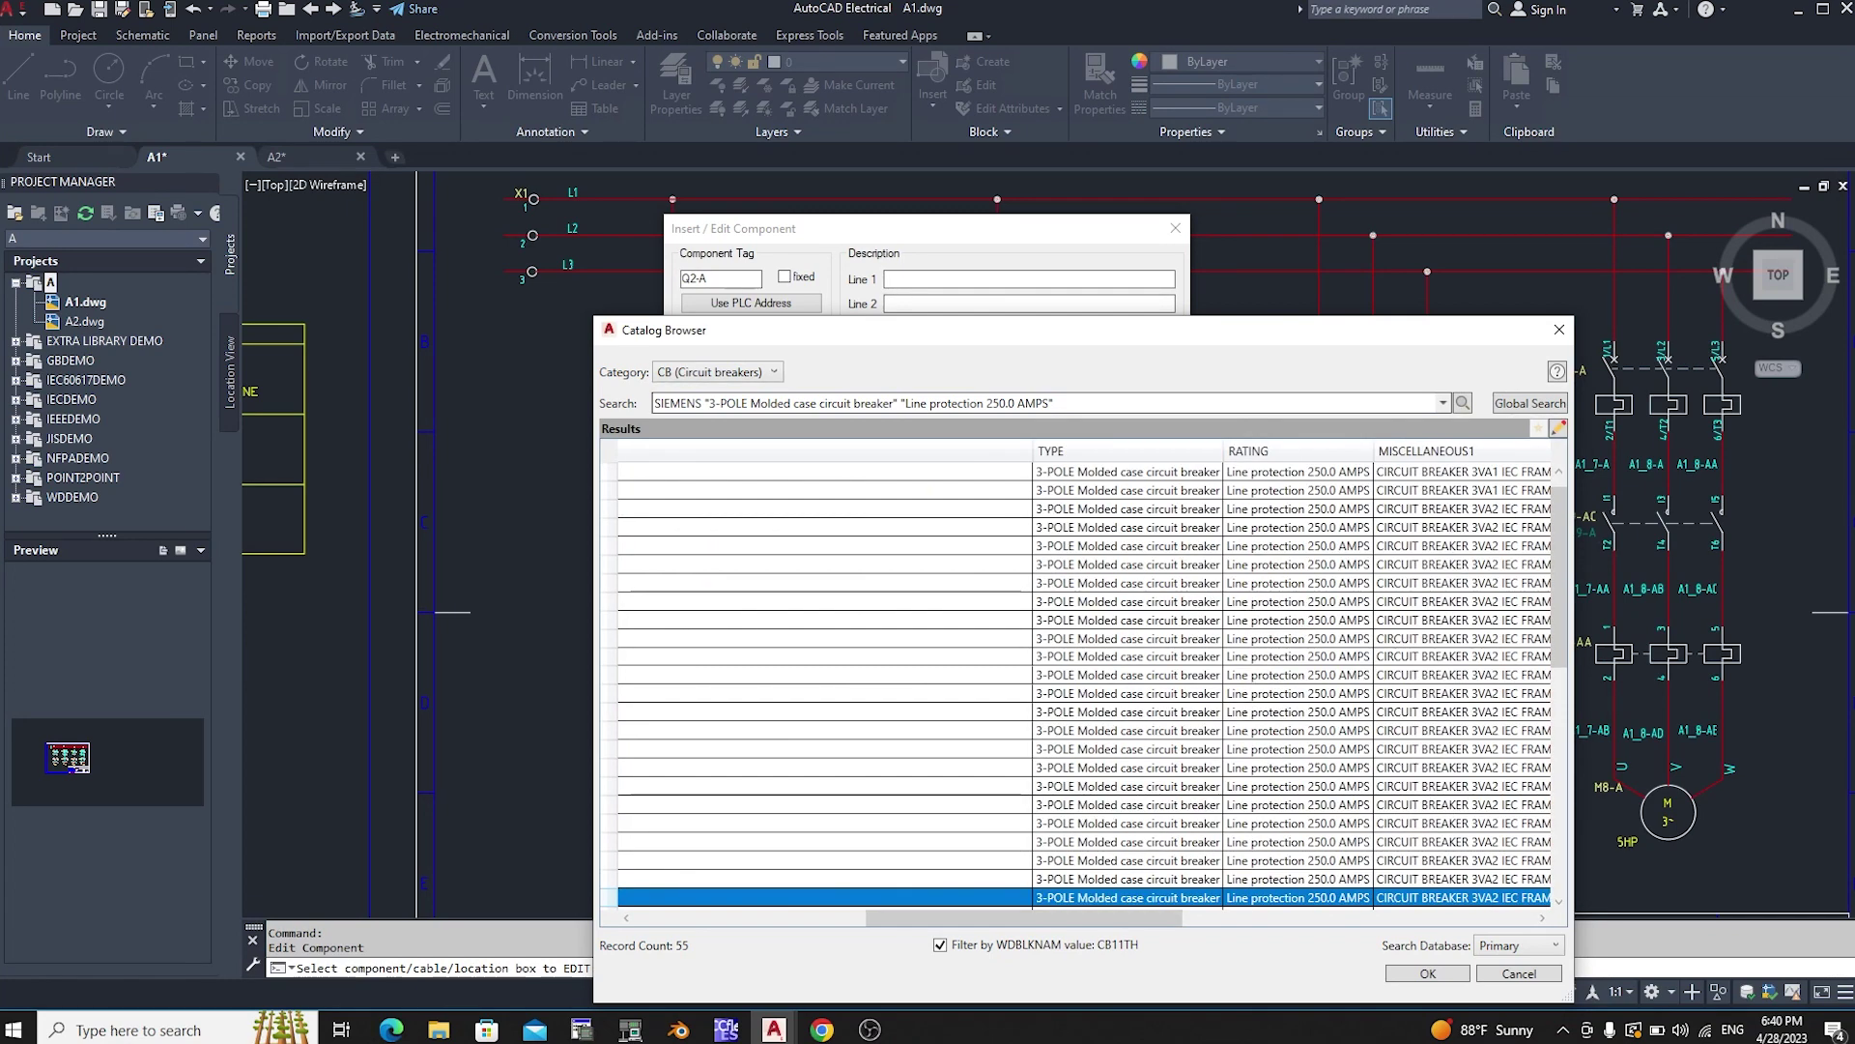
{"action": "key", "text": "Return"}
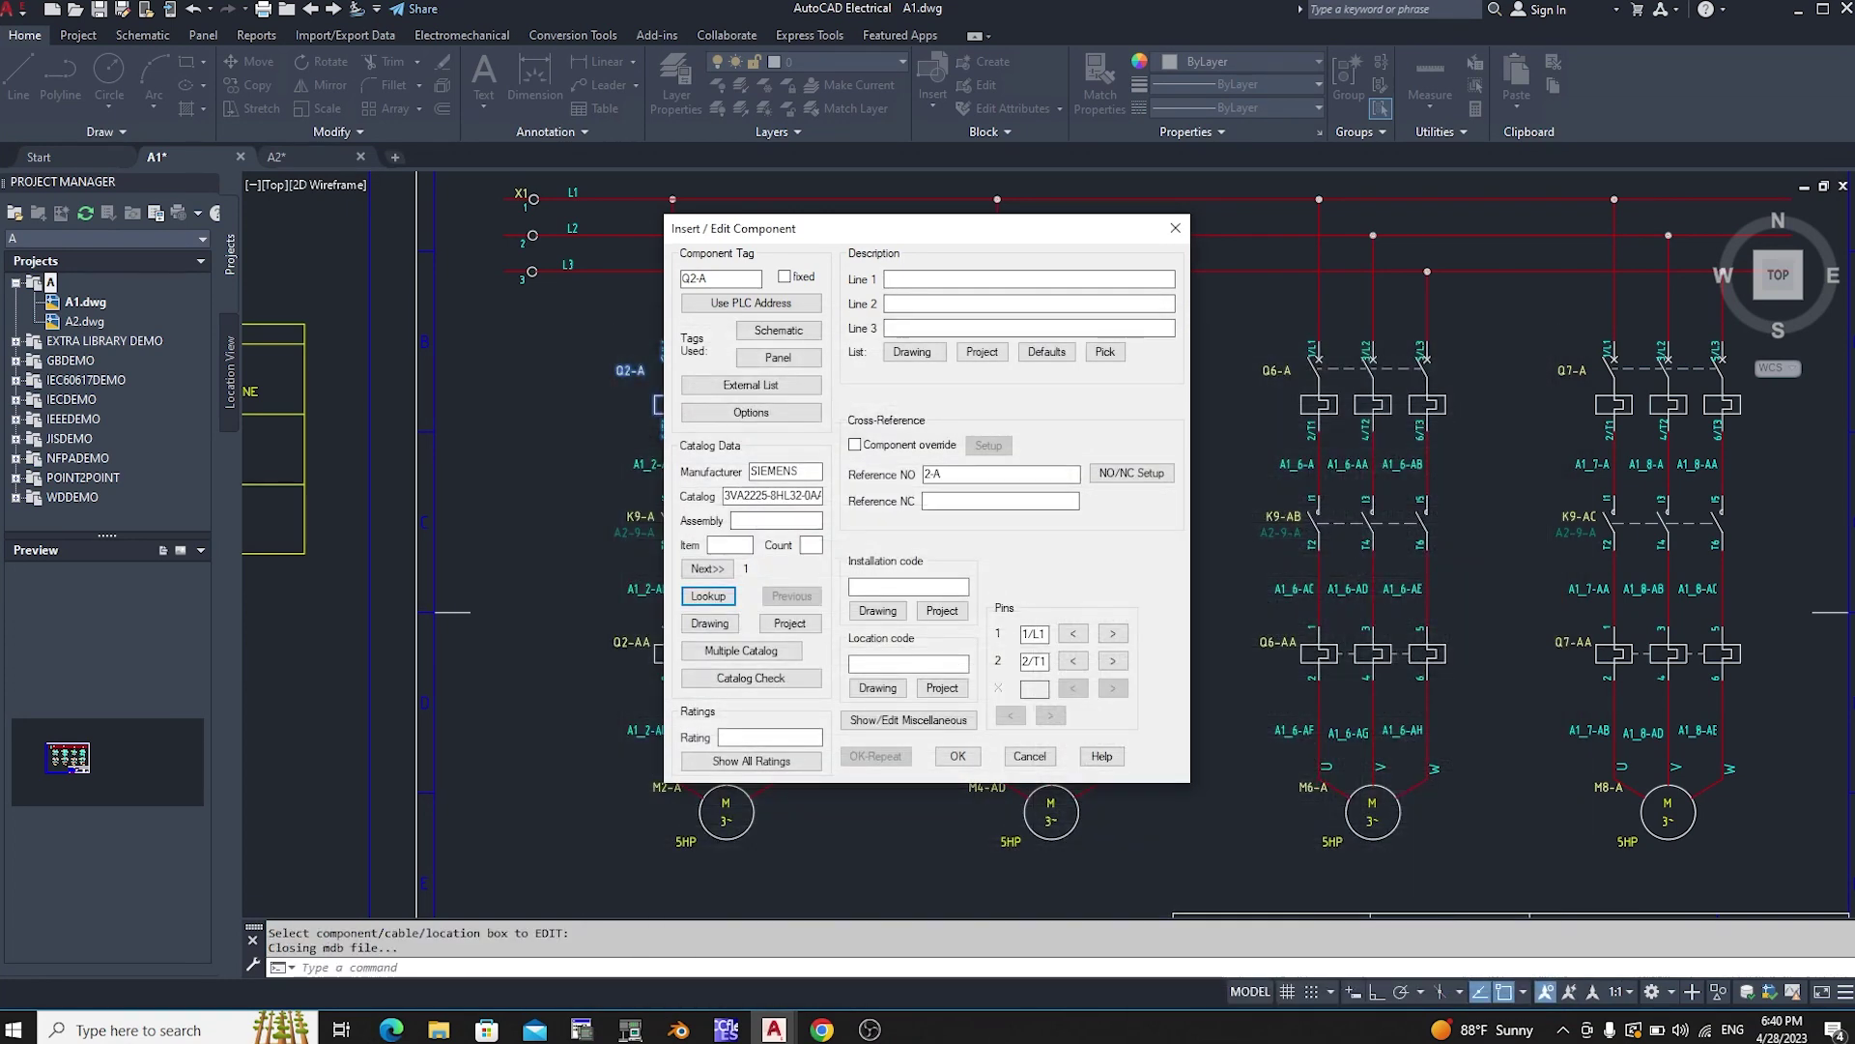
{"action": "left_click", "coordinate": [957, 756]}
{"action": "scroll", "coordinate": [686, 380], "scroll_direction": "down", "scroll_amount": 3}
{"action": "scroll", "coordinate": [685, 380], "scroll_direction": "up", "scroll_amount": 4}
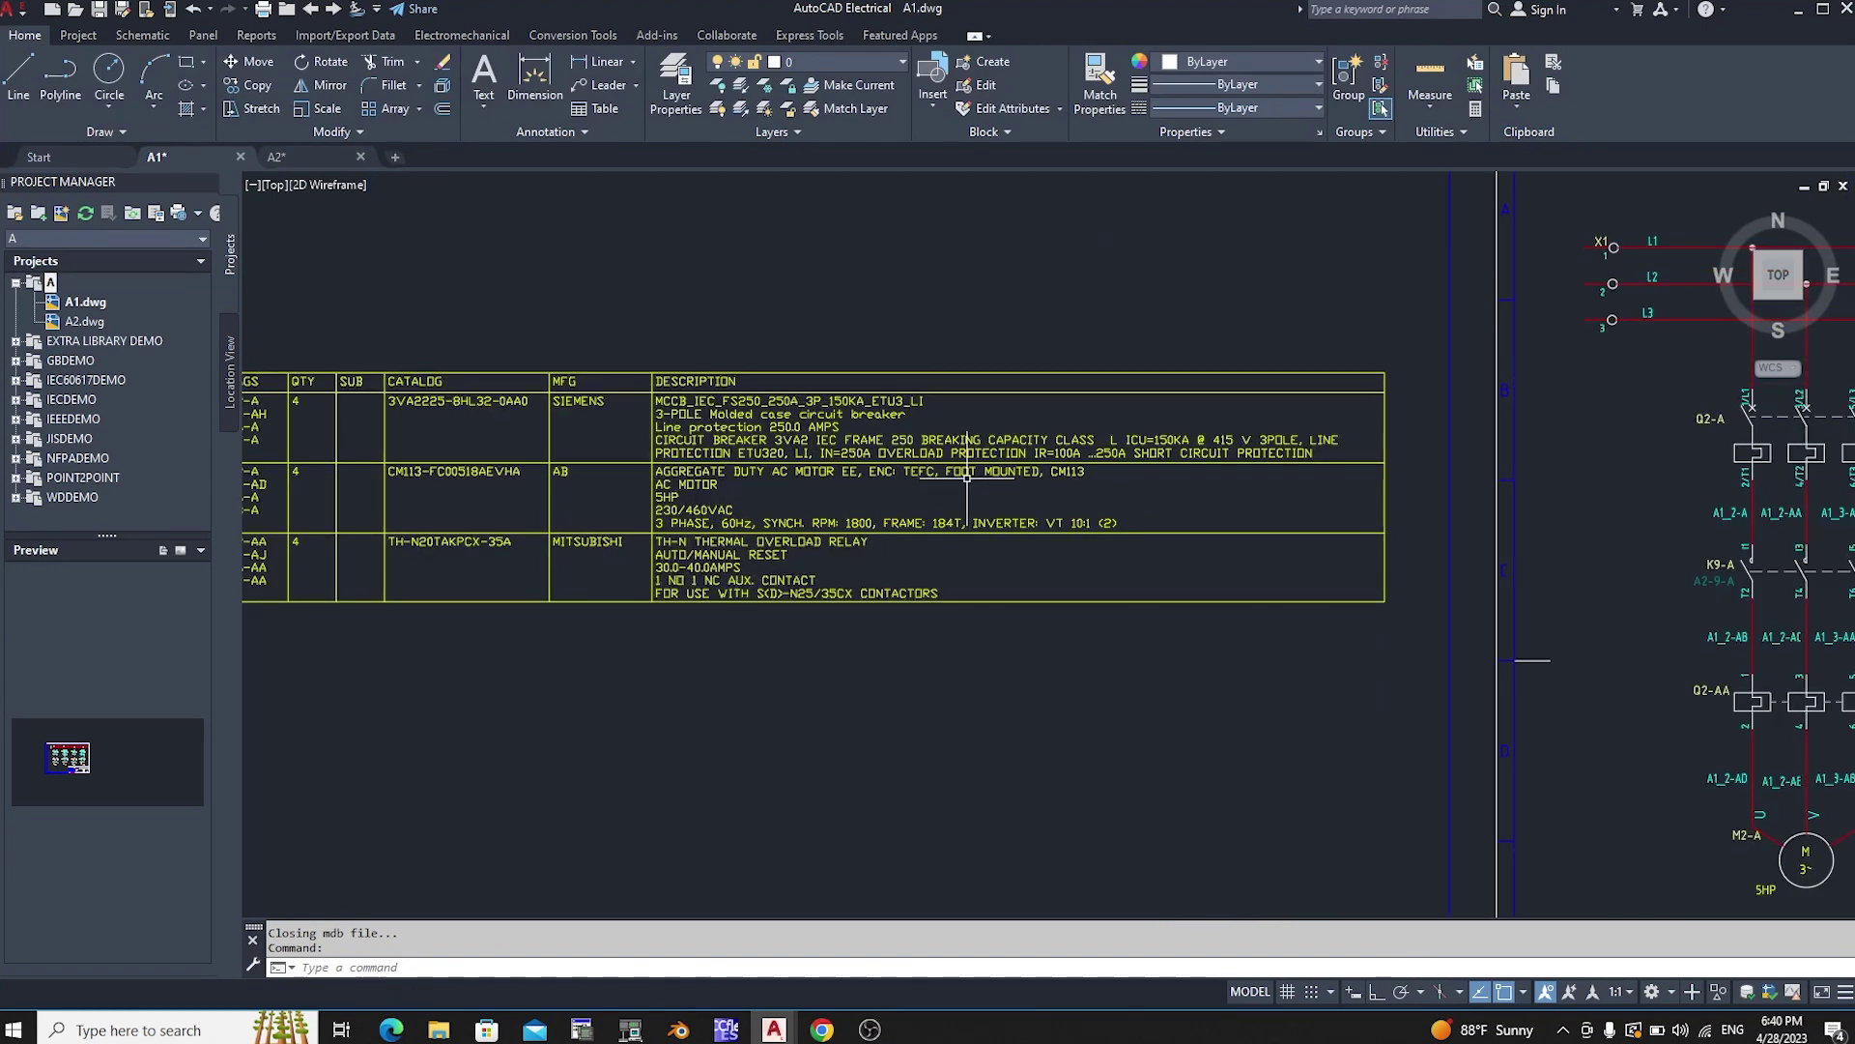
{"action": "scroll", "coordinate": [967, 477], "scroll_direction": "down", "scroll_amount": 3}
{"action": "scroll", "coordinate": [734, 488], "scroll_direction": "up", "scroll_amount": 4}
{"action": "scroll", "coordinate": [529, 491], "scroll_direction": "up", "scroll_amount": 2}
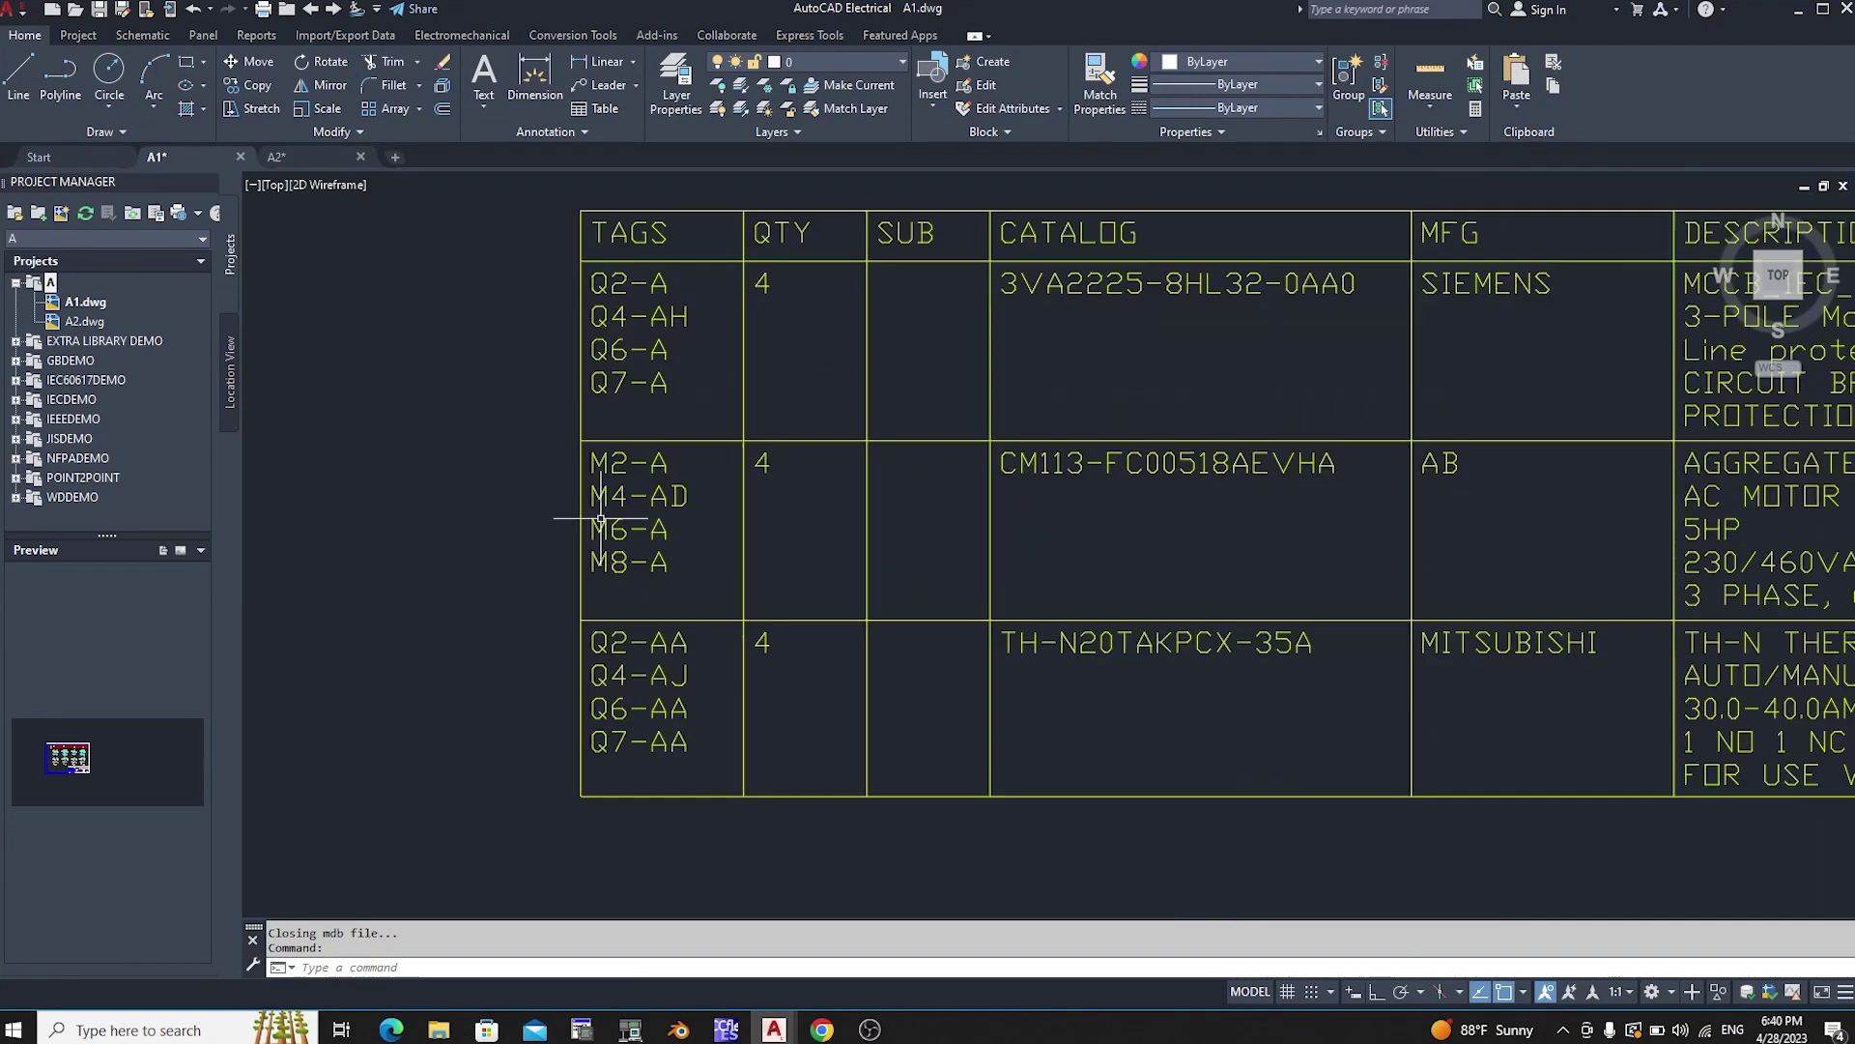
{"action": "scroll", "coordinate": [497, 469], "scroll_direction": "down", "scroll_amount": 2}
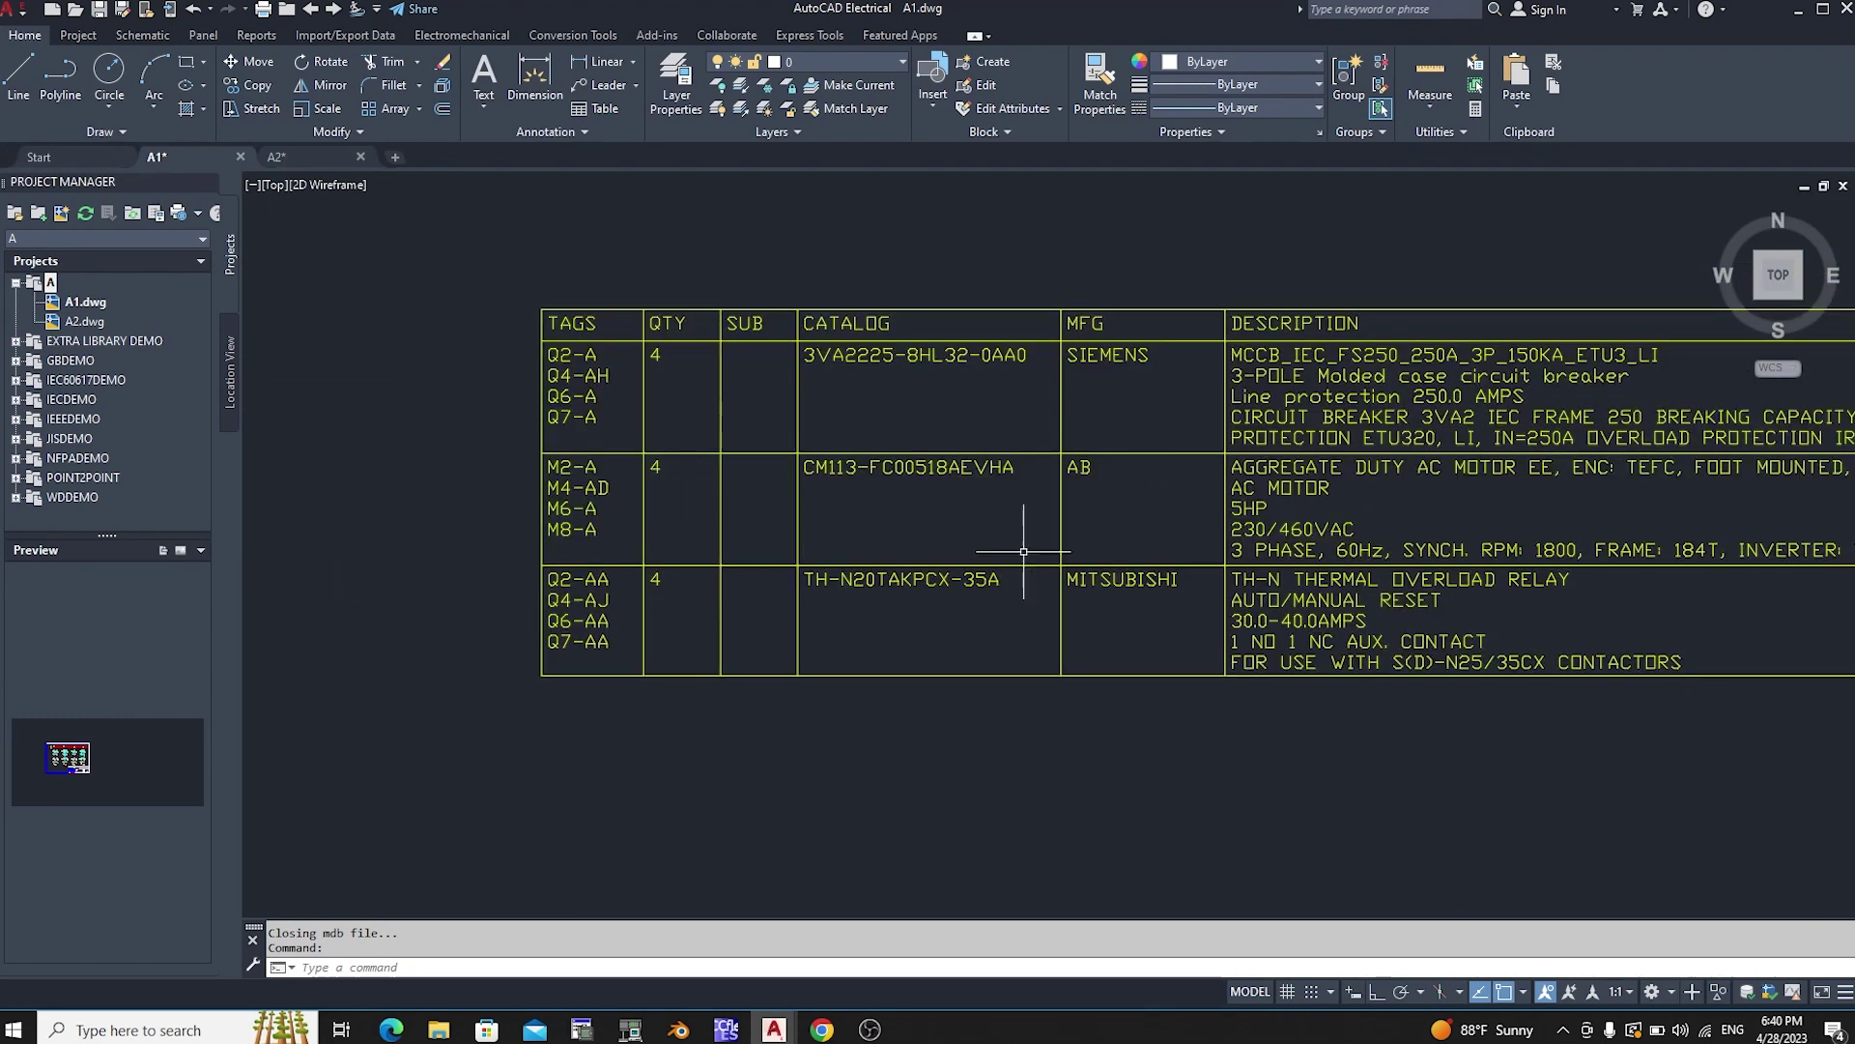
{"action": "scroll", "coordinate": [1113, 475], "scroll_direction": "up", "scroll_amount": 4}
{"action": "scroll", "coordinate": [1309, 521], "scroll_direction": "down", "scroll_amount": 4}
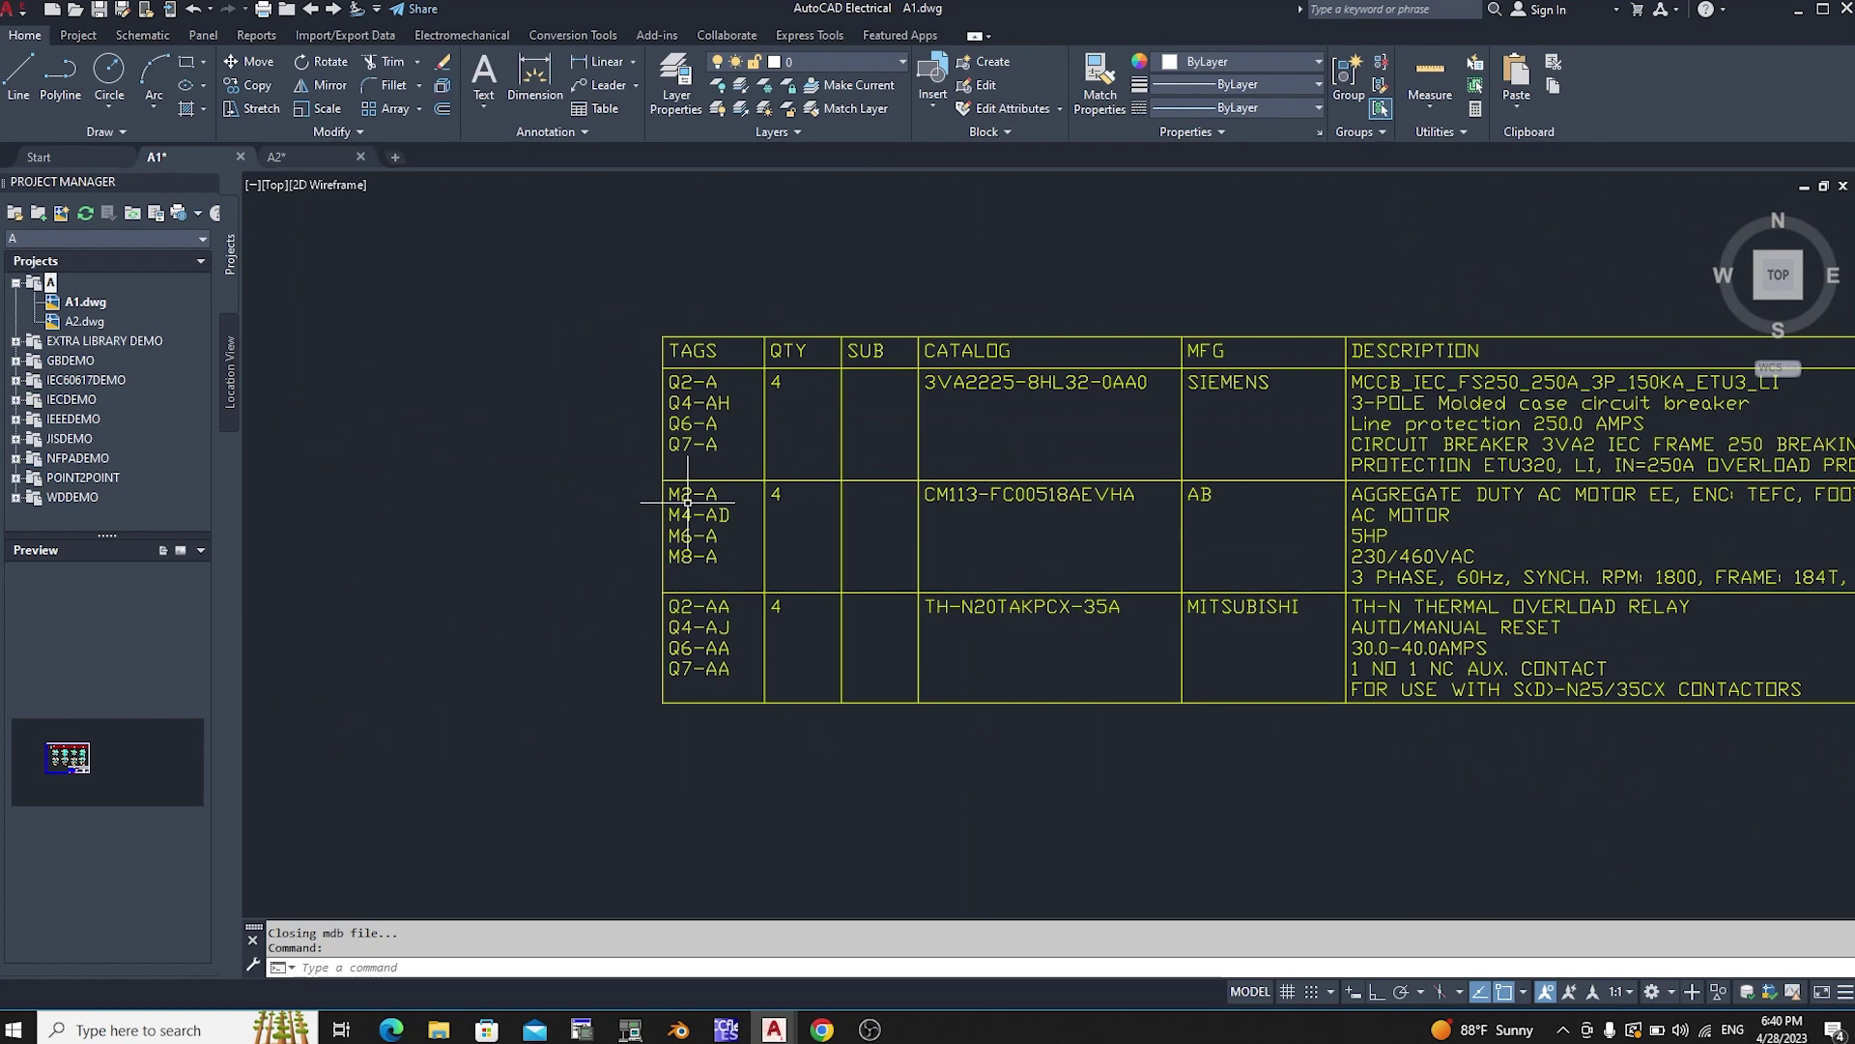
{"action": "scroll", "coordinate": [395, 427], "scroll_direction": "down", "scroll_amount": 5}
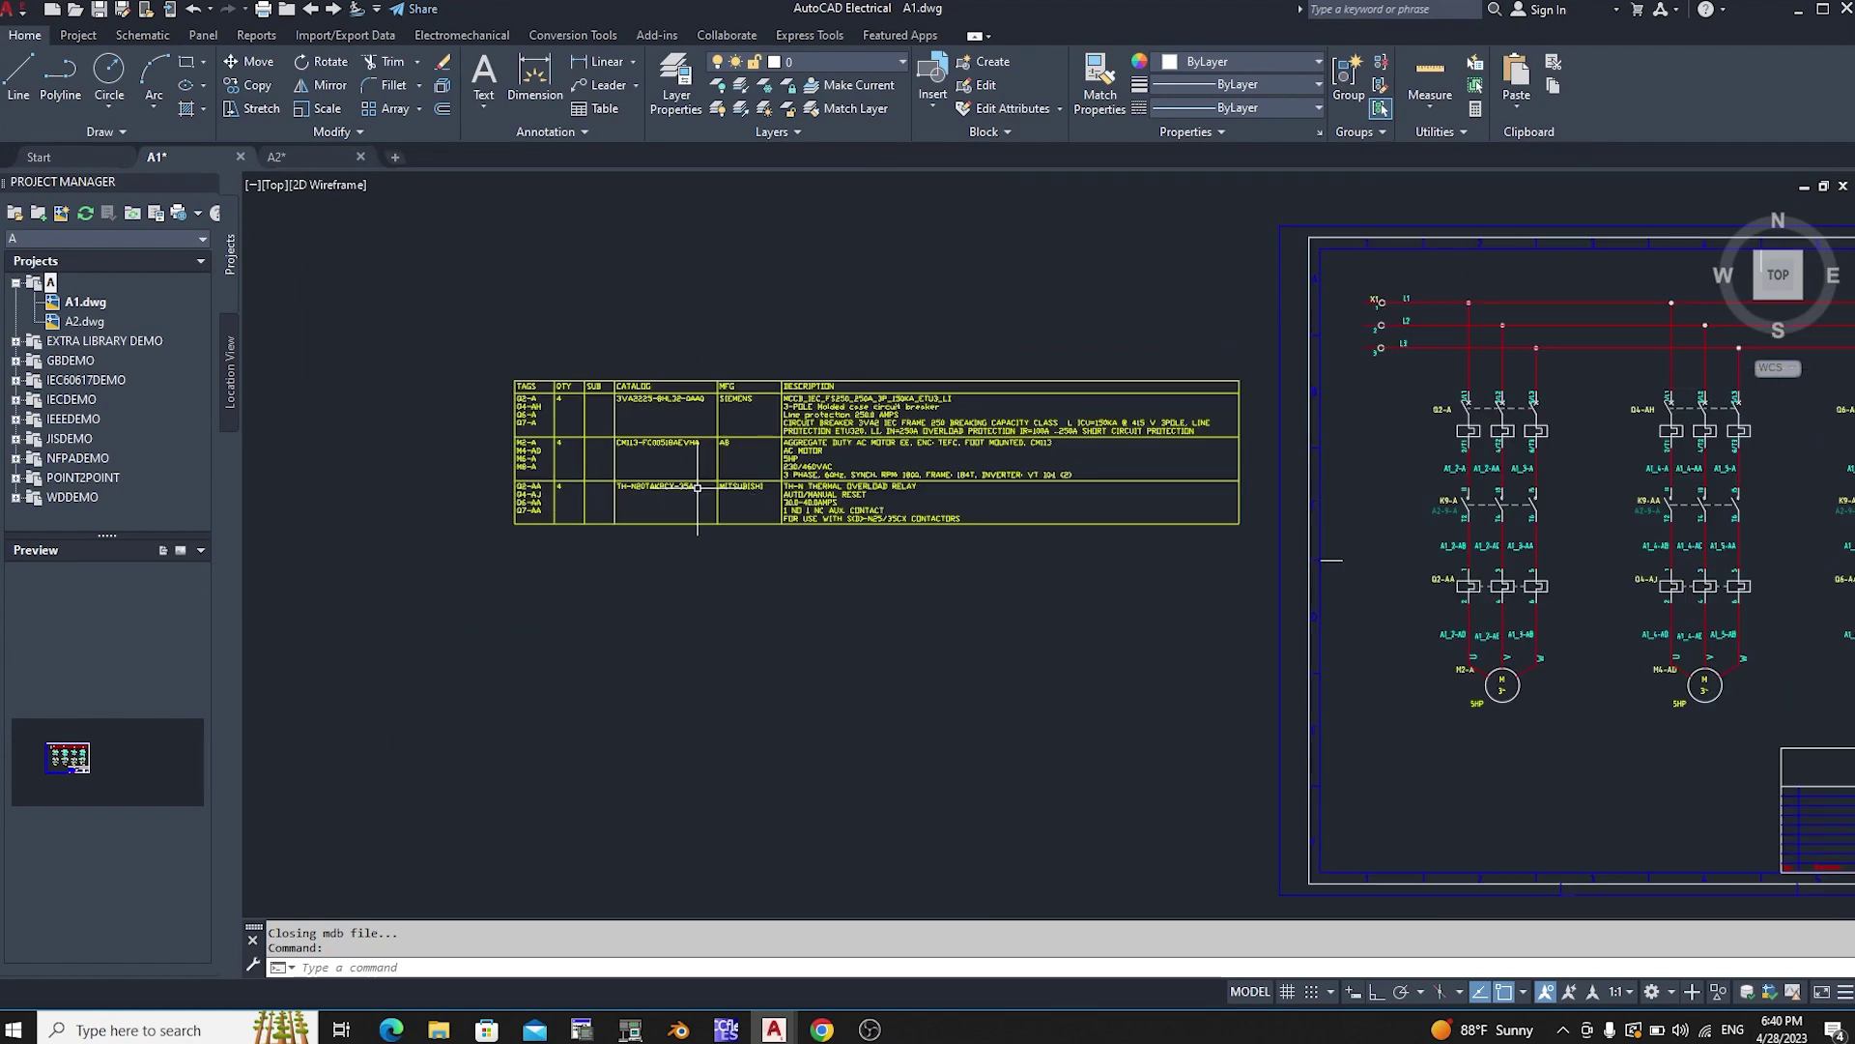
{"action": "scroll", "coordinate": [1664, 684], "scroll_direction": "up", "scroll_amount": 3}
{"action": "right_click", "coordinate": [734, 585]}
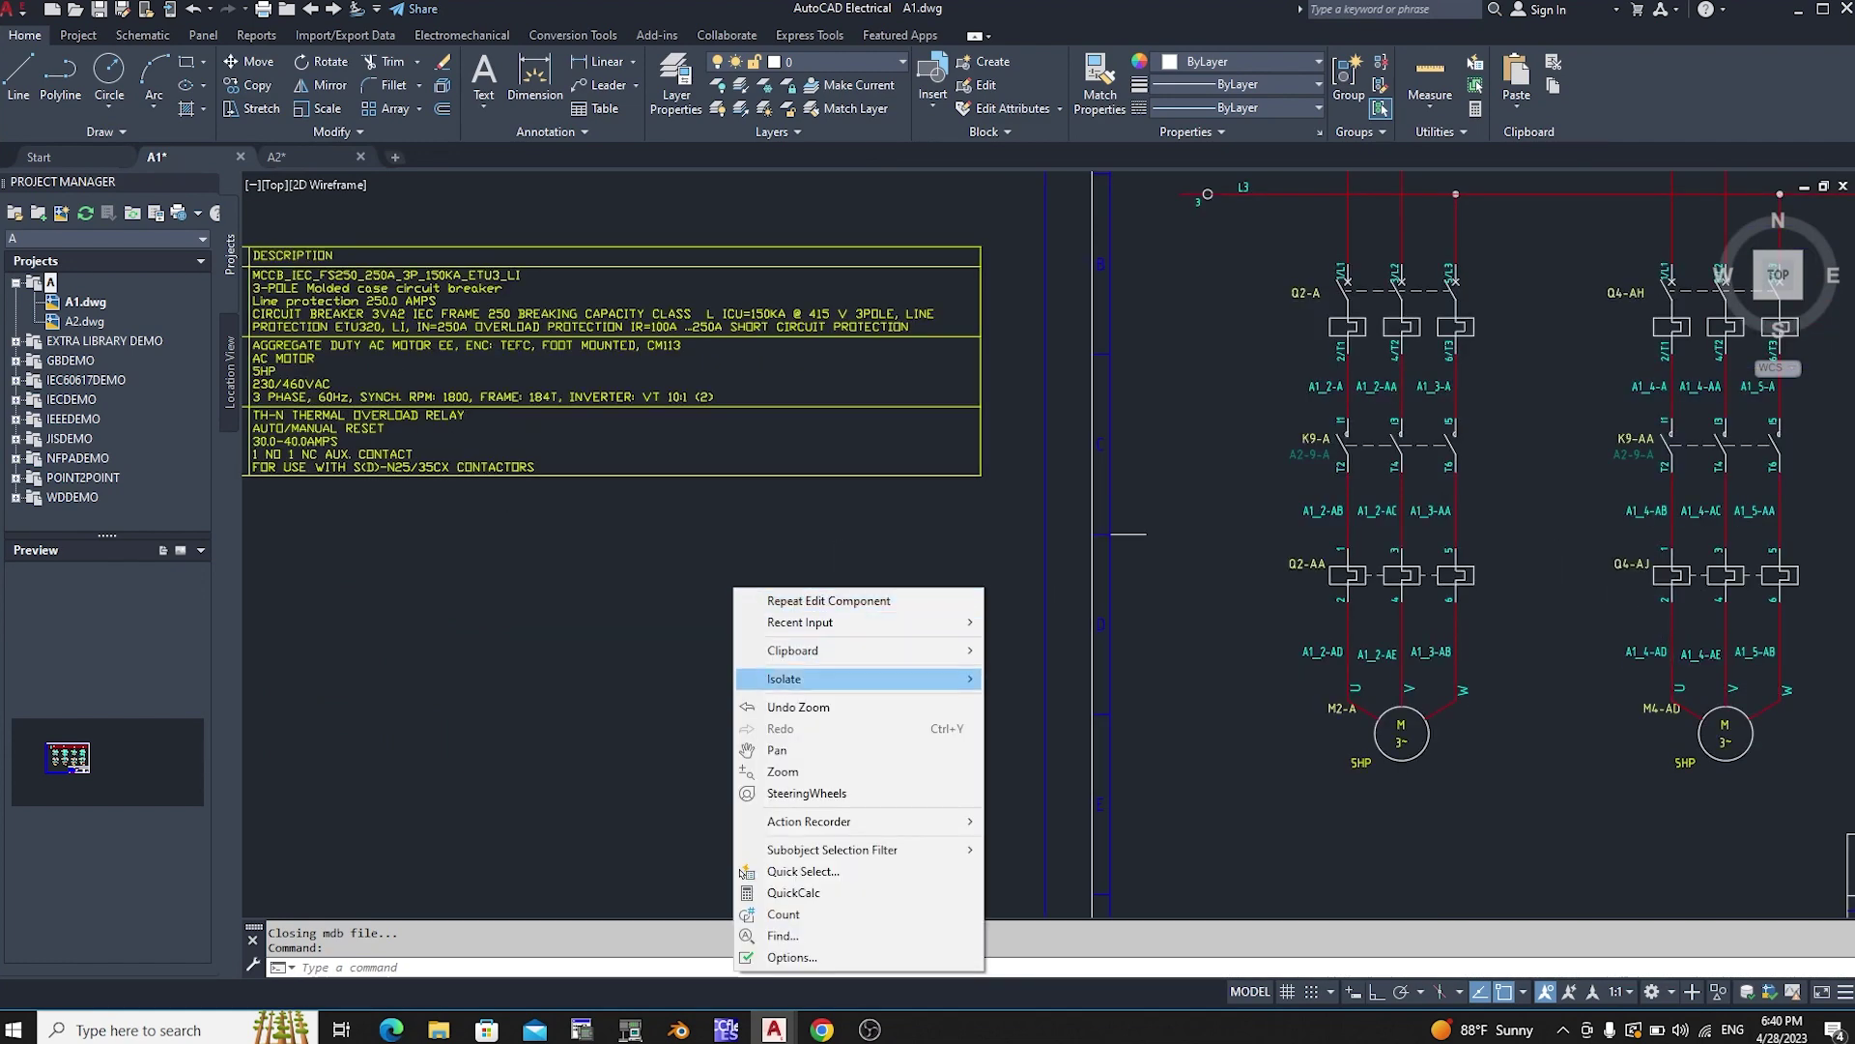
{"action": "left_click", "coordinate": [773, 745]}
{"action": "left_click_drag", "start_coordinate": [1097, 660], "coordinate": [467, 648]}
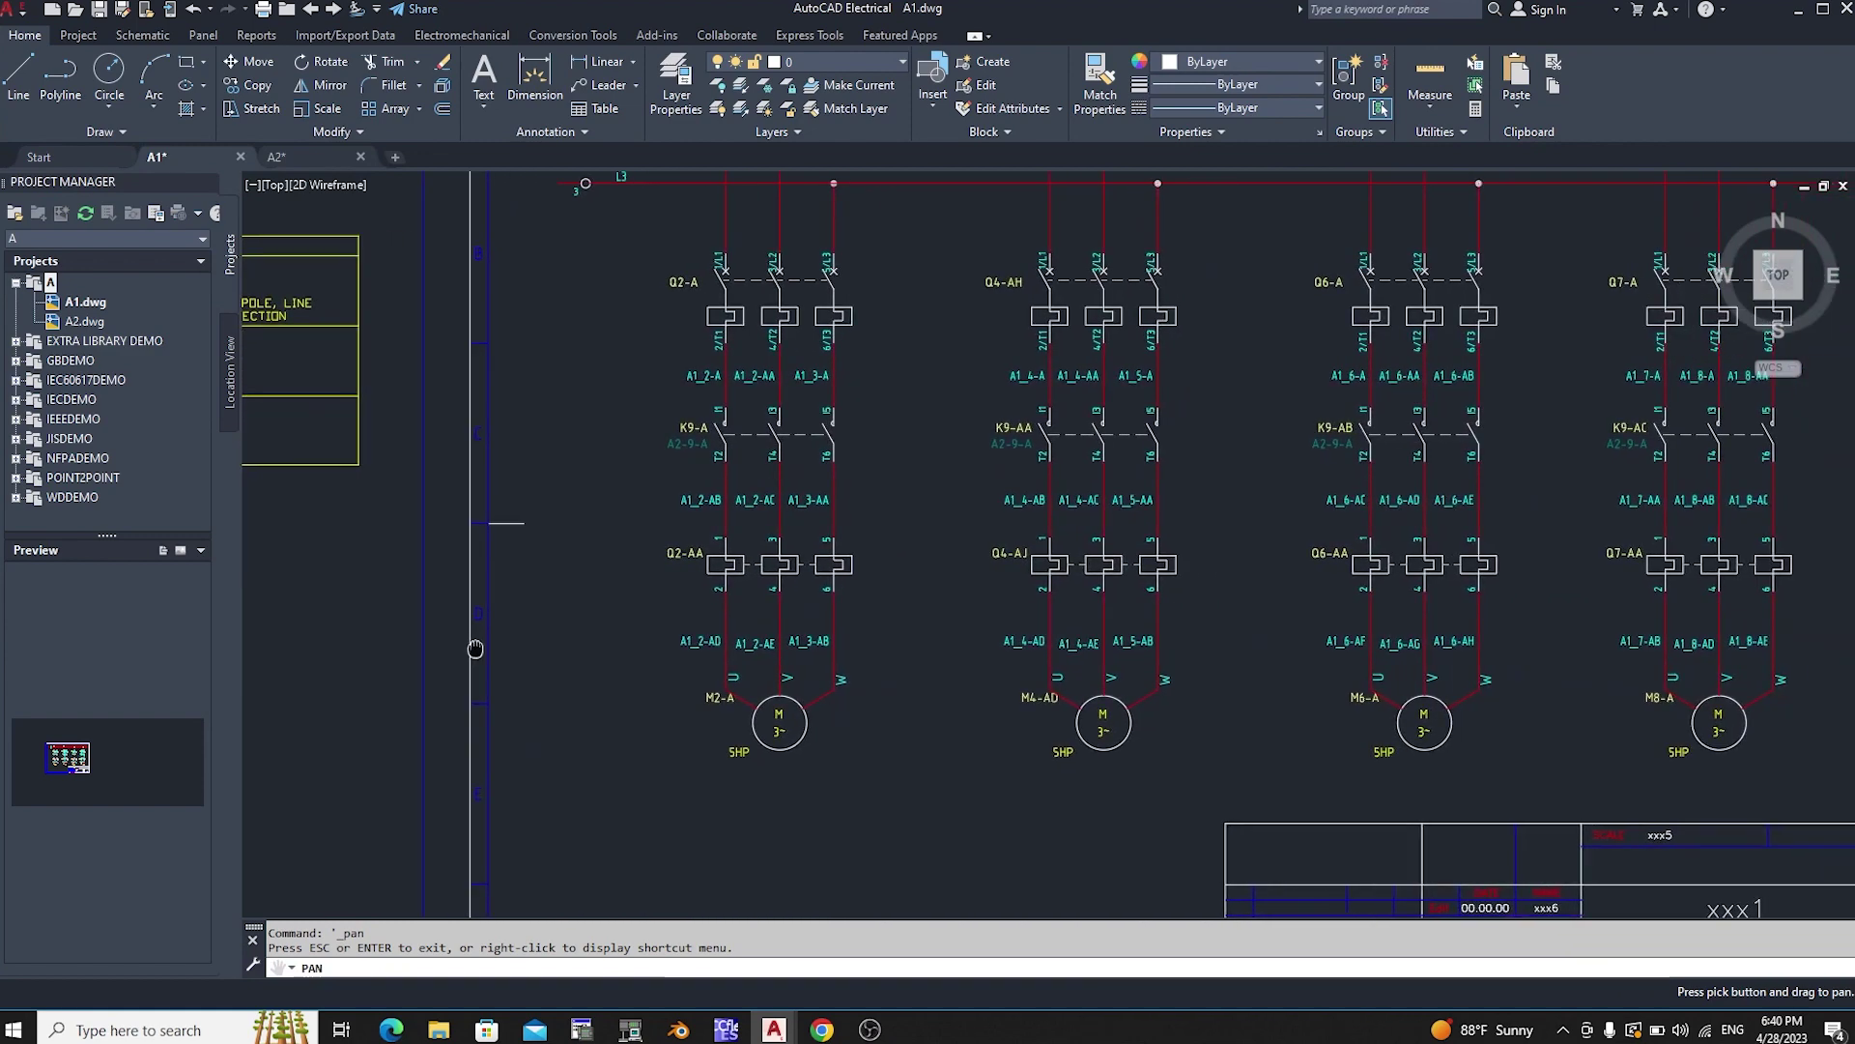
{"action": "mouse_move", "coordinate": [950, 673]}
{"action": "left_mouse_down"}
{"action": "mouse_move", "coordinate": [930, 674]}
{"action": "mouse_move", "coordinate": [940, 589]}
{"action": "left_mouse_up"}
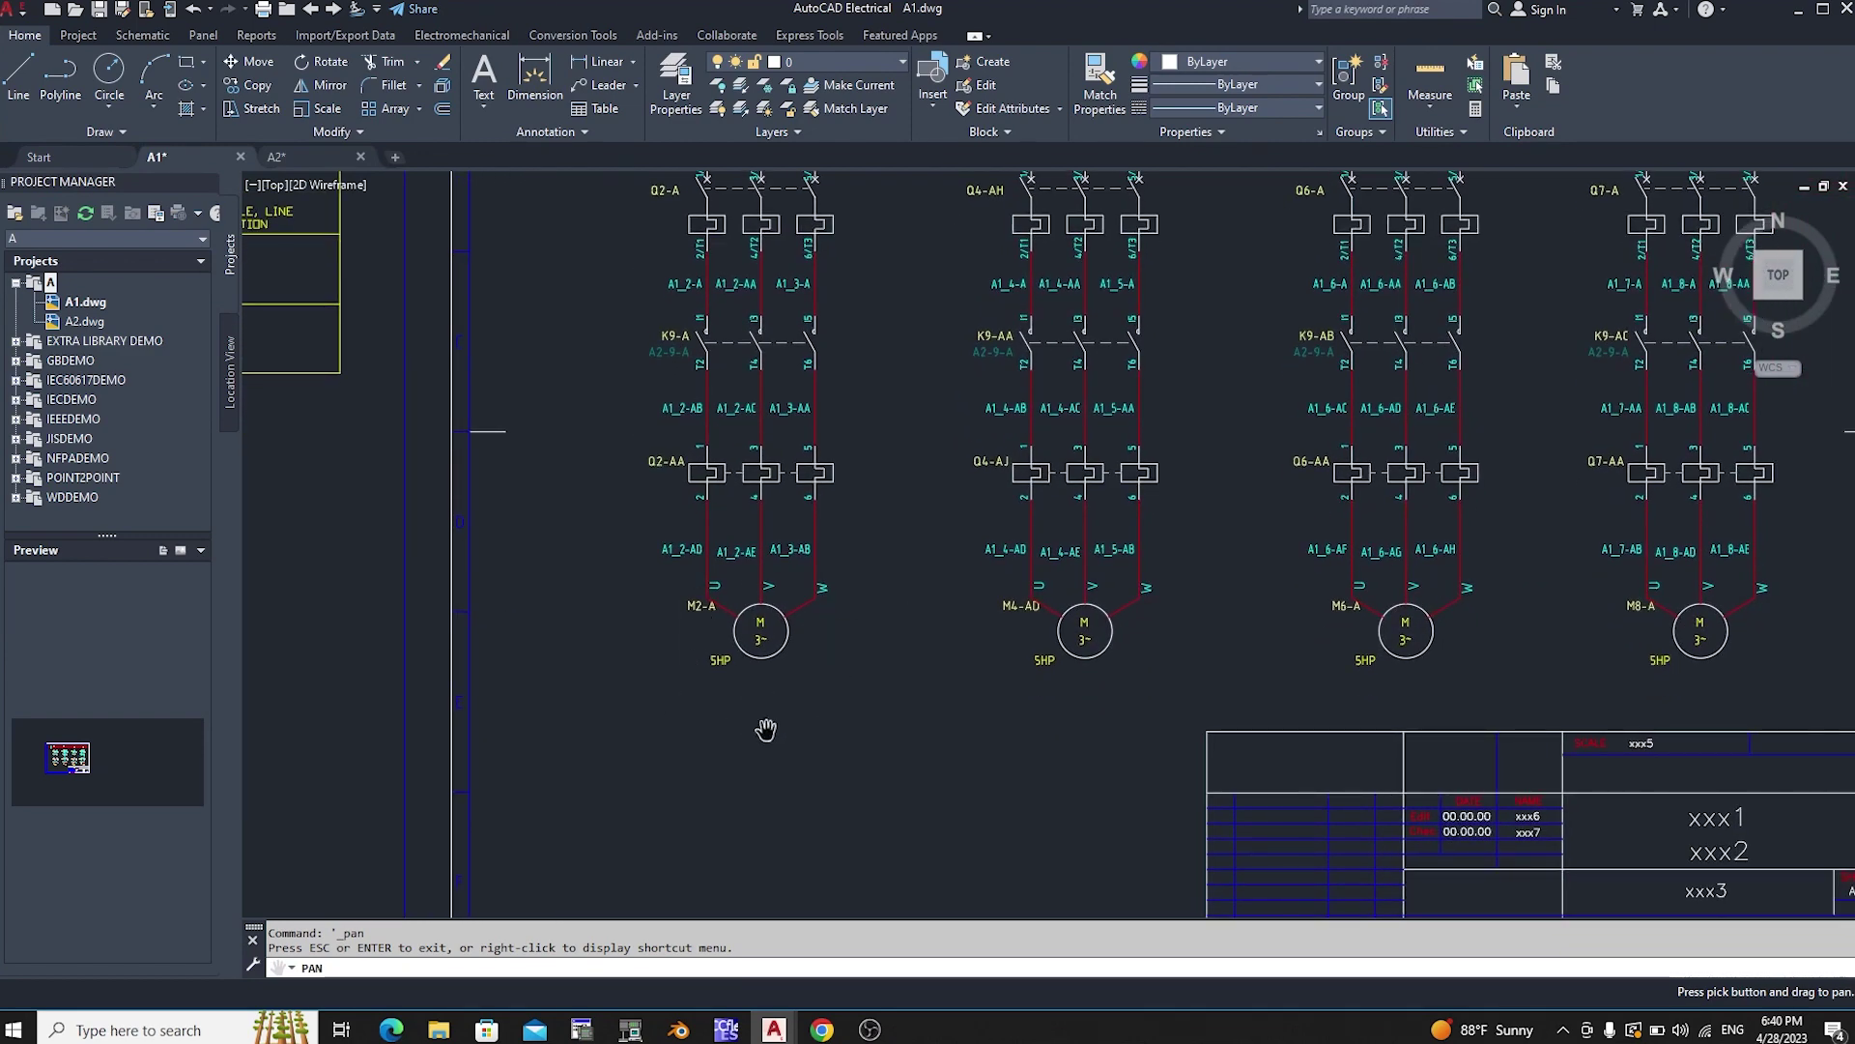
{"action": "right_click", "coordinate": [833, 760]}
{"action": "left_click", "coordinate": [861, 771]}
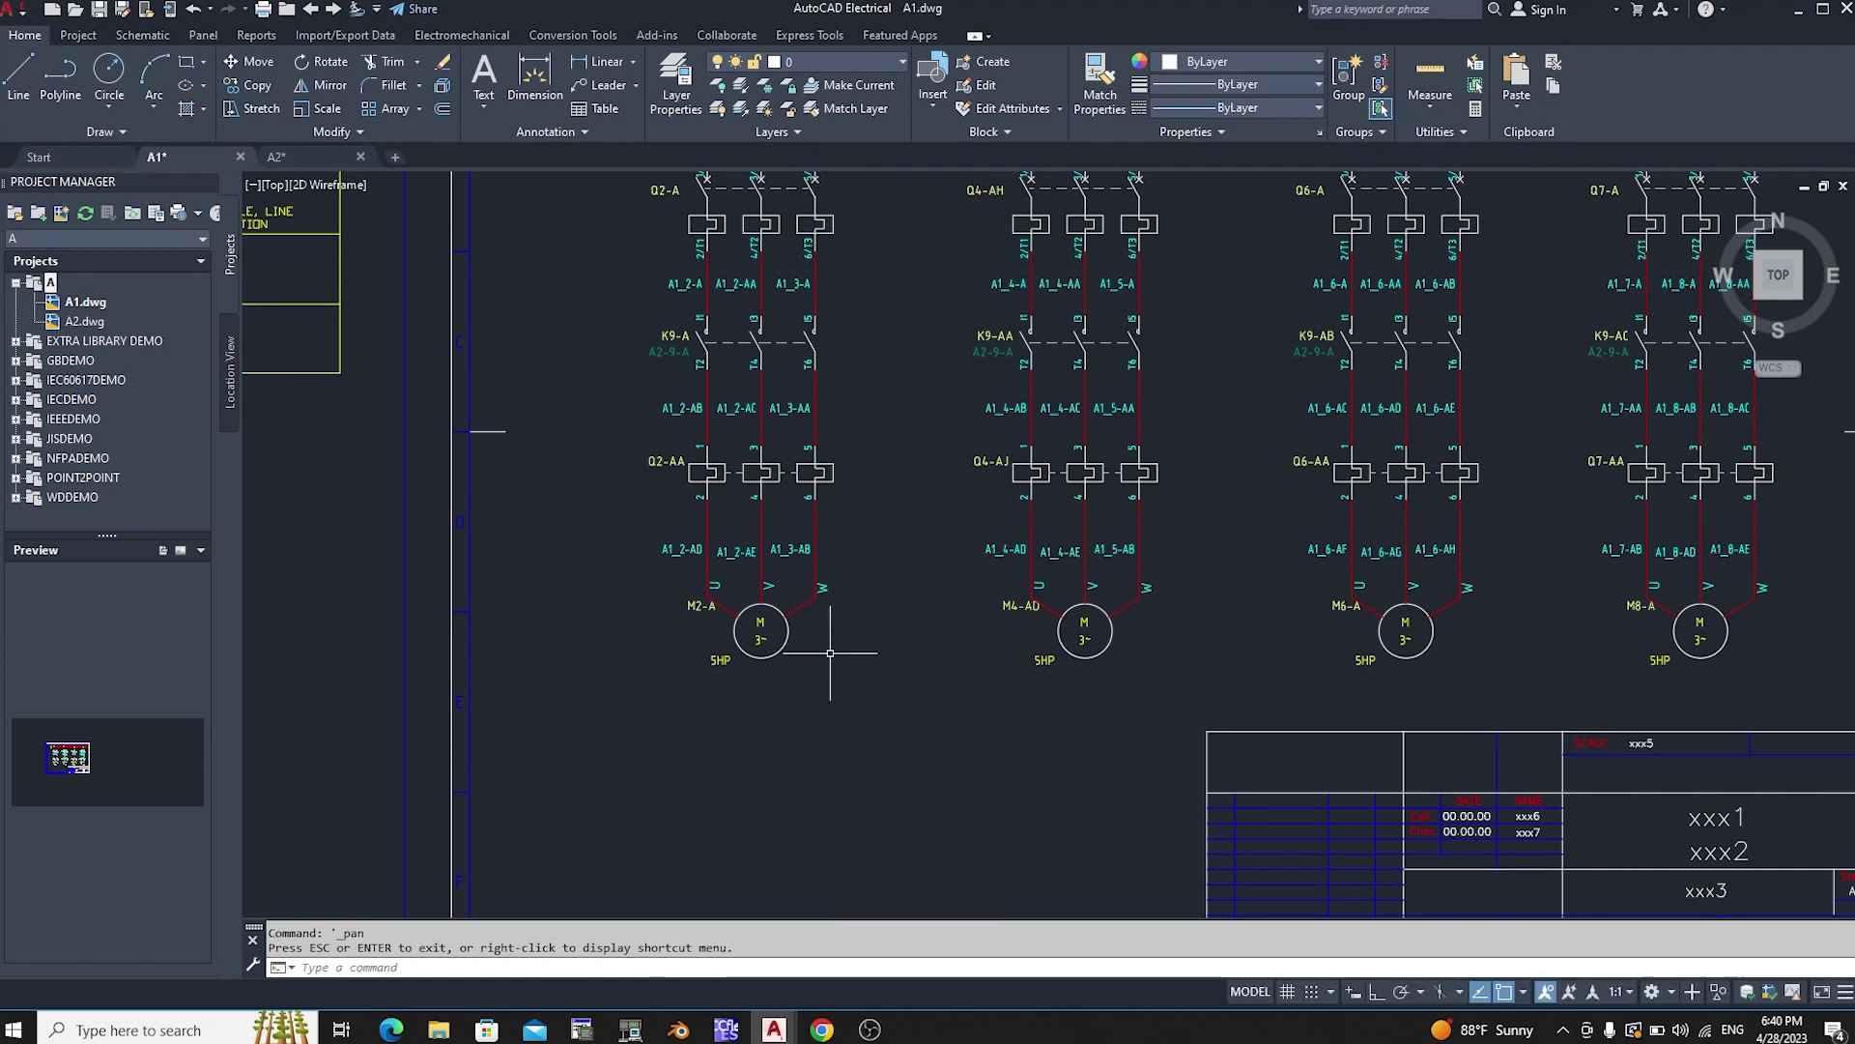
{"action": "left_click", "coordinate": [785, 632]}
Step: Review motor M2-A's component data with manufacturer AB, closing without changes
{"action": "right_click", "coordinate": [785, 632]}
{"action": "left_click", "coordinate": [802, 580]}
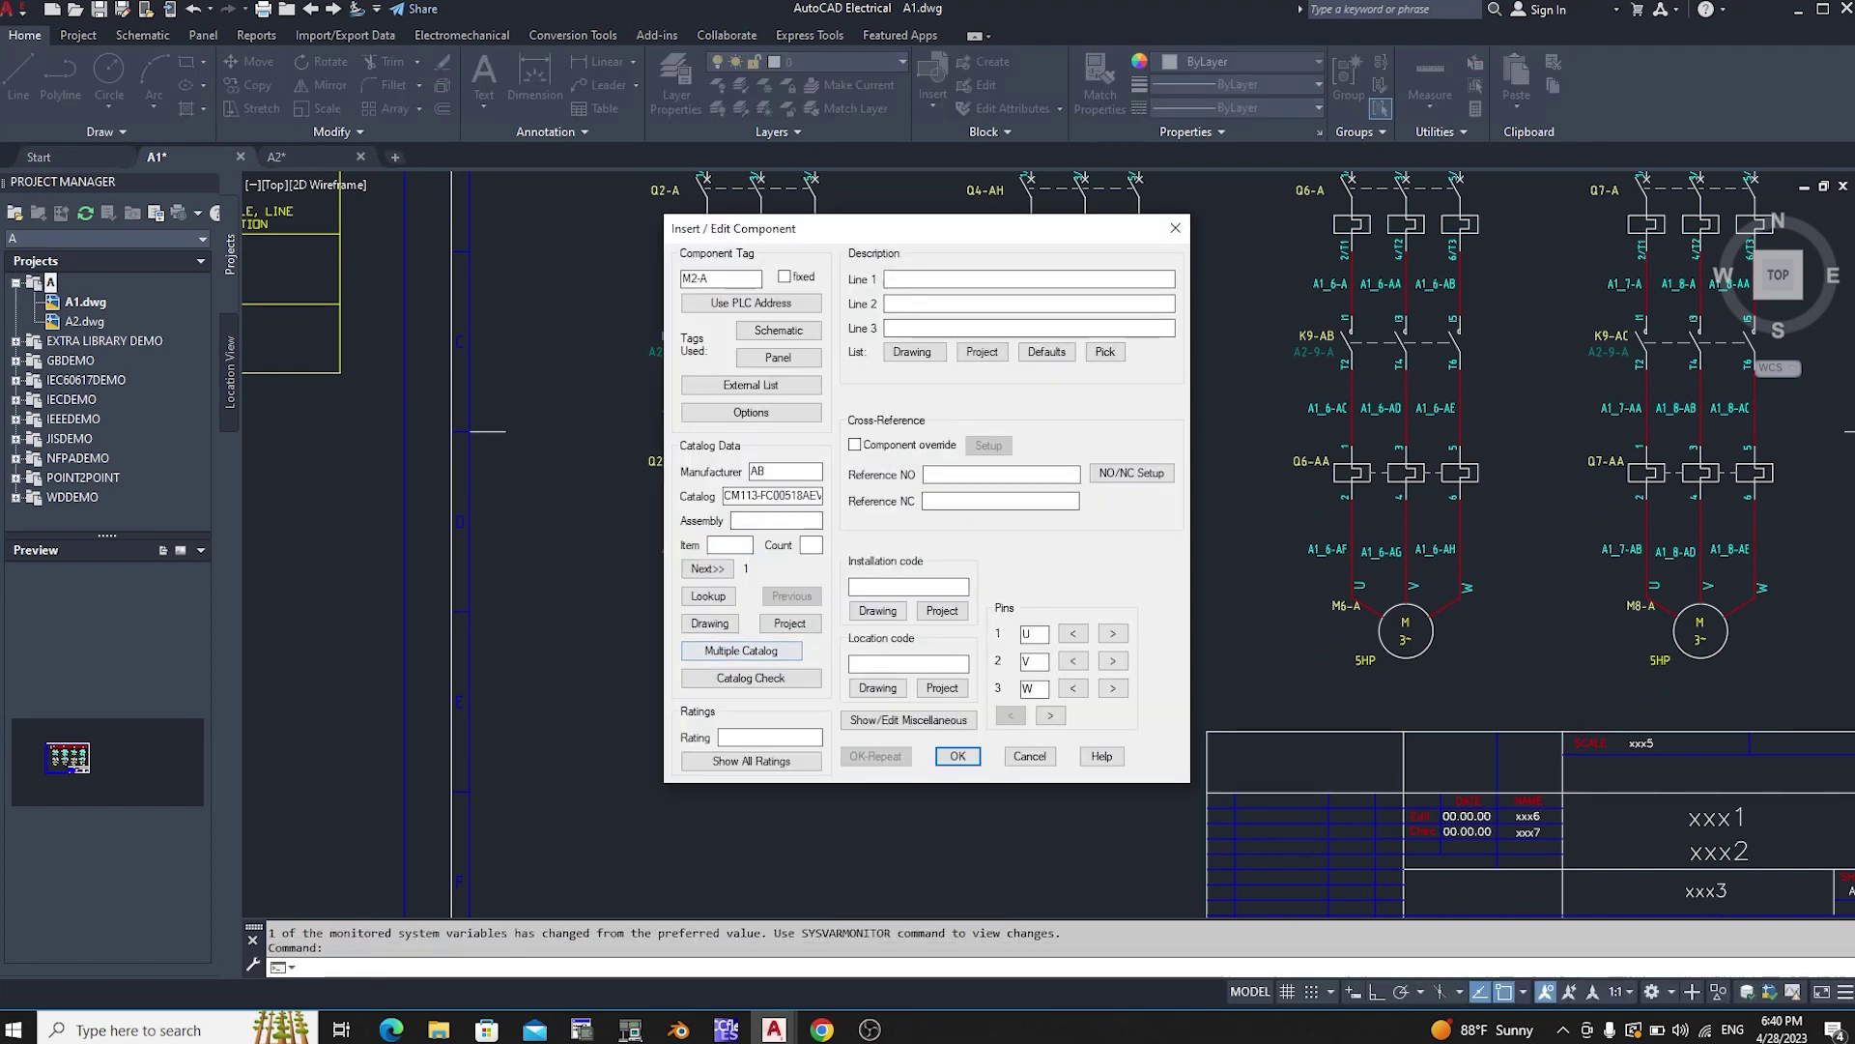
{"action": "double_click", "coordinate": [757, 471]}
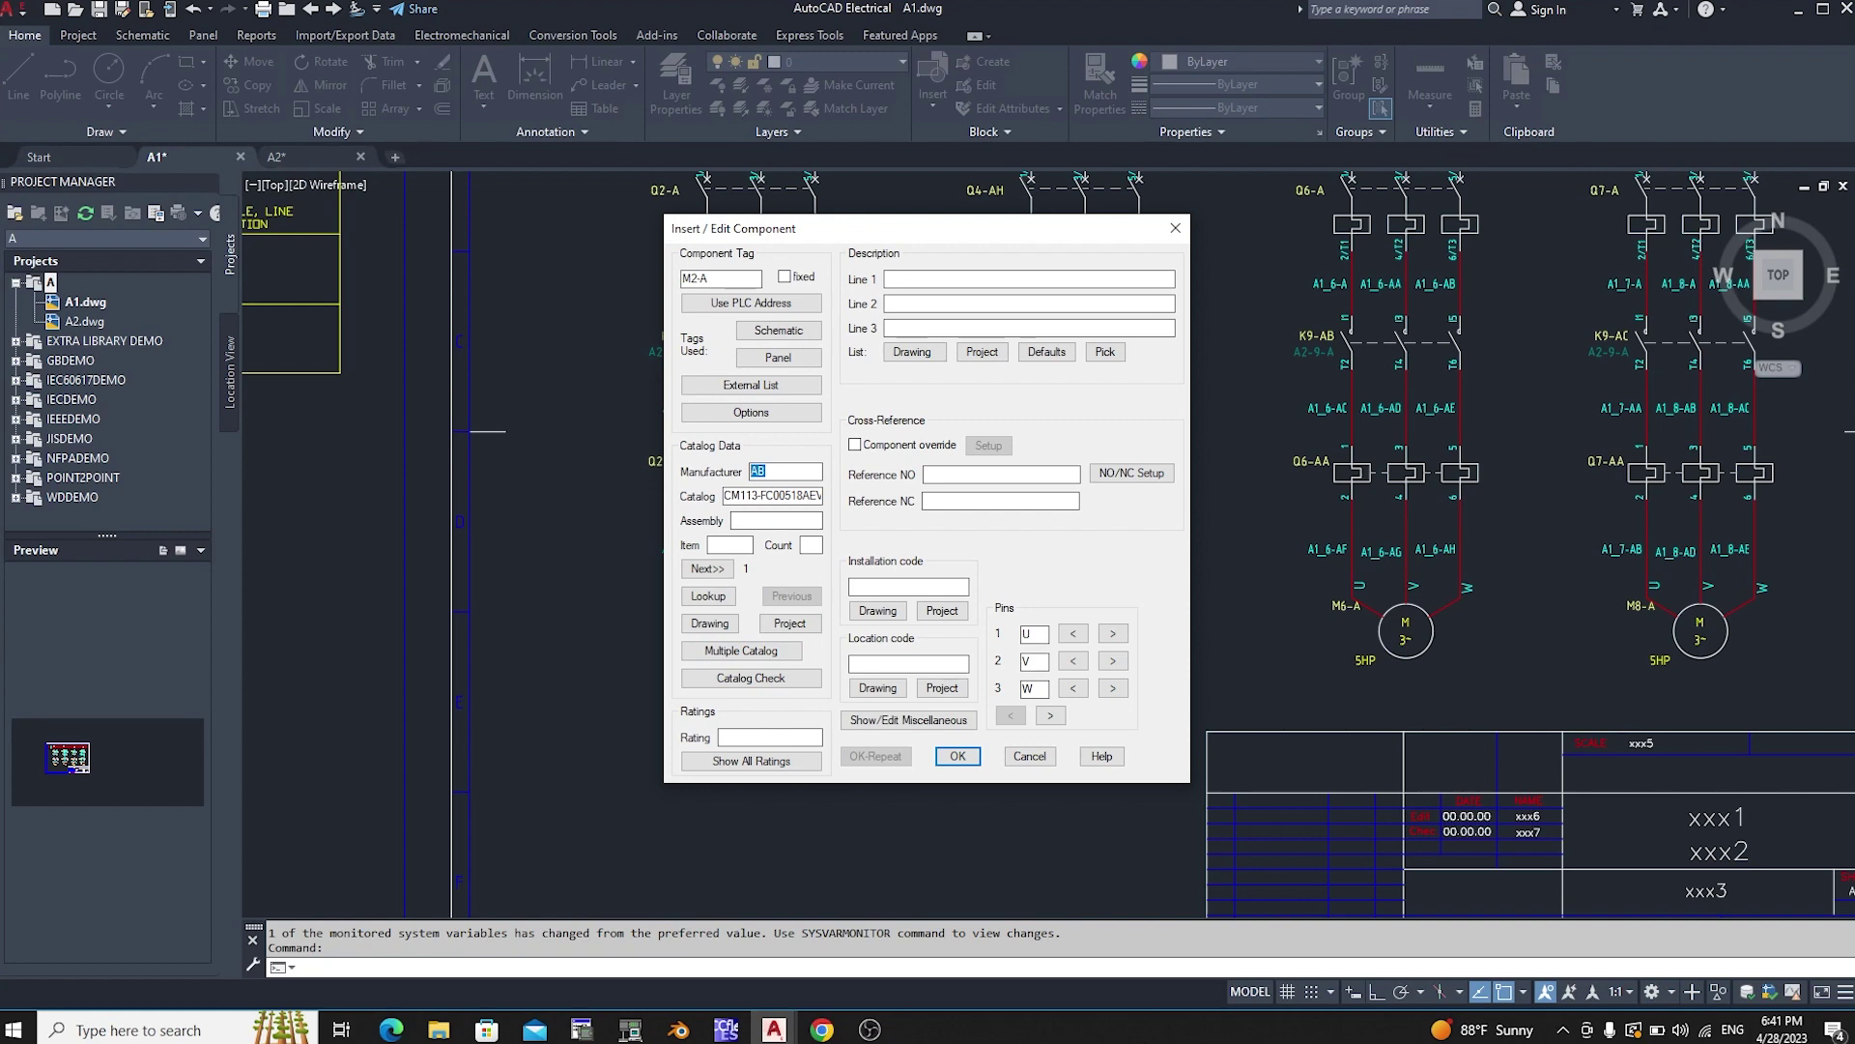
{"action": "left_click", "coordinate": [957, 756]}
Step: Inspect BOM table cells, including the MITSUBISHI relay description, then clear the selection
{"action": "scroll", "coordinate": [878, 567], "scroll_direction": "up", "scroll_amount": 5}
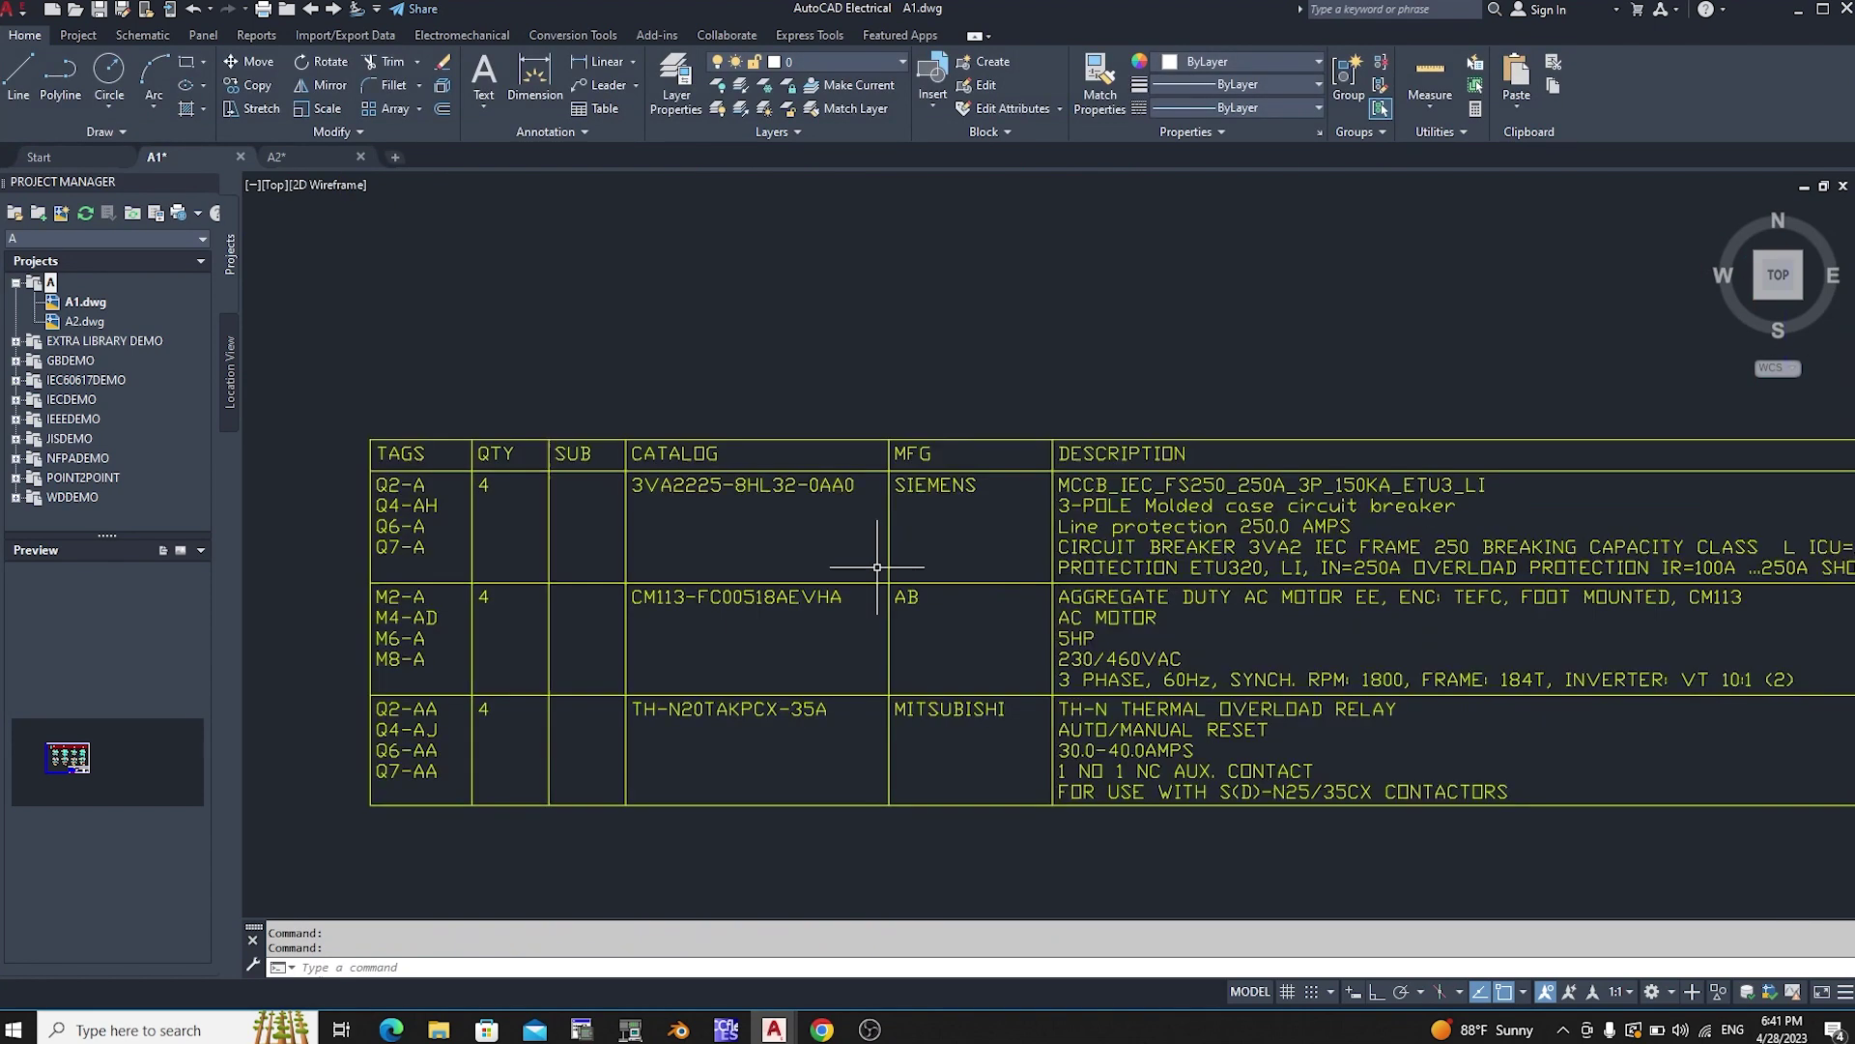
{"action": "left_click", "coordinate": [489, 596]}
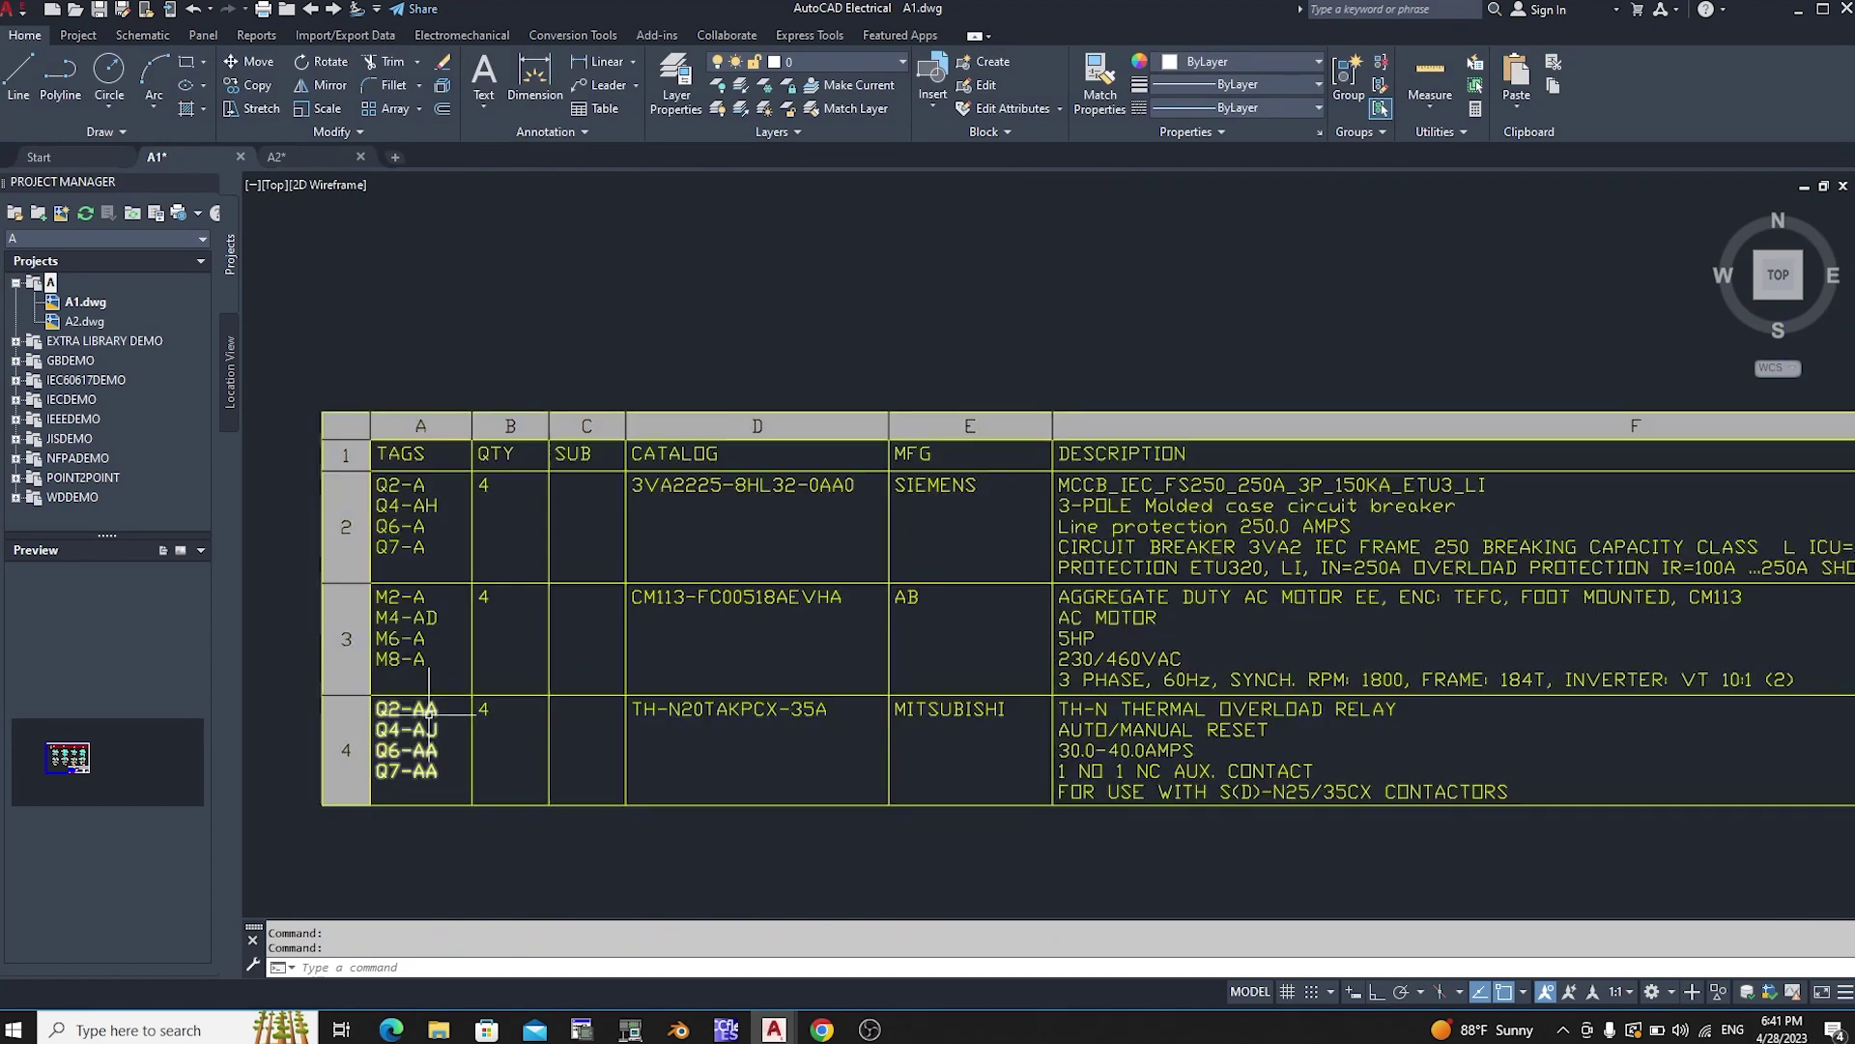
{"action": "key", "text": "Escape"}
{"action": "scroll", "coordinate": [319, 538], "scroll_direction": "down", "scroll_amount": 3}
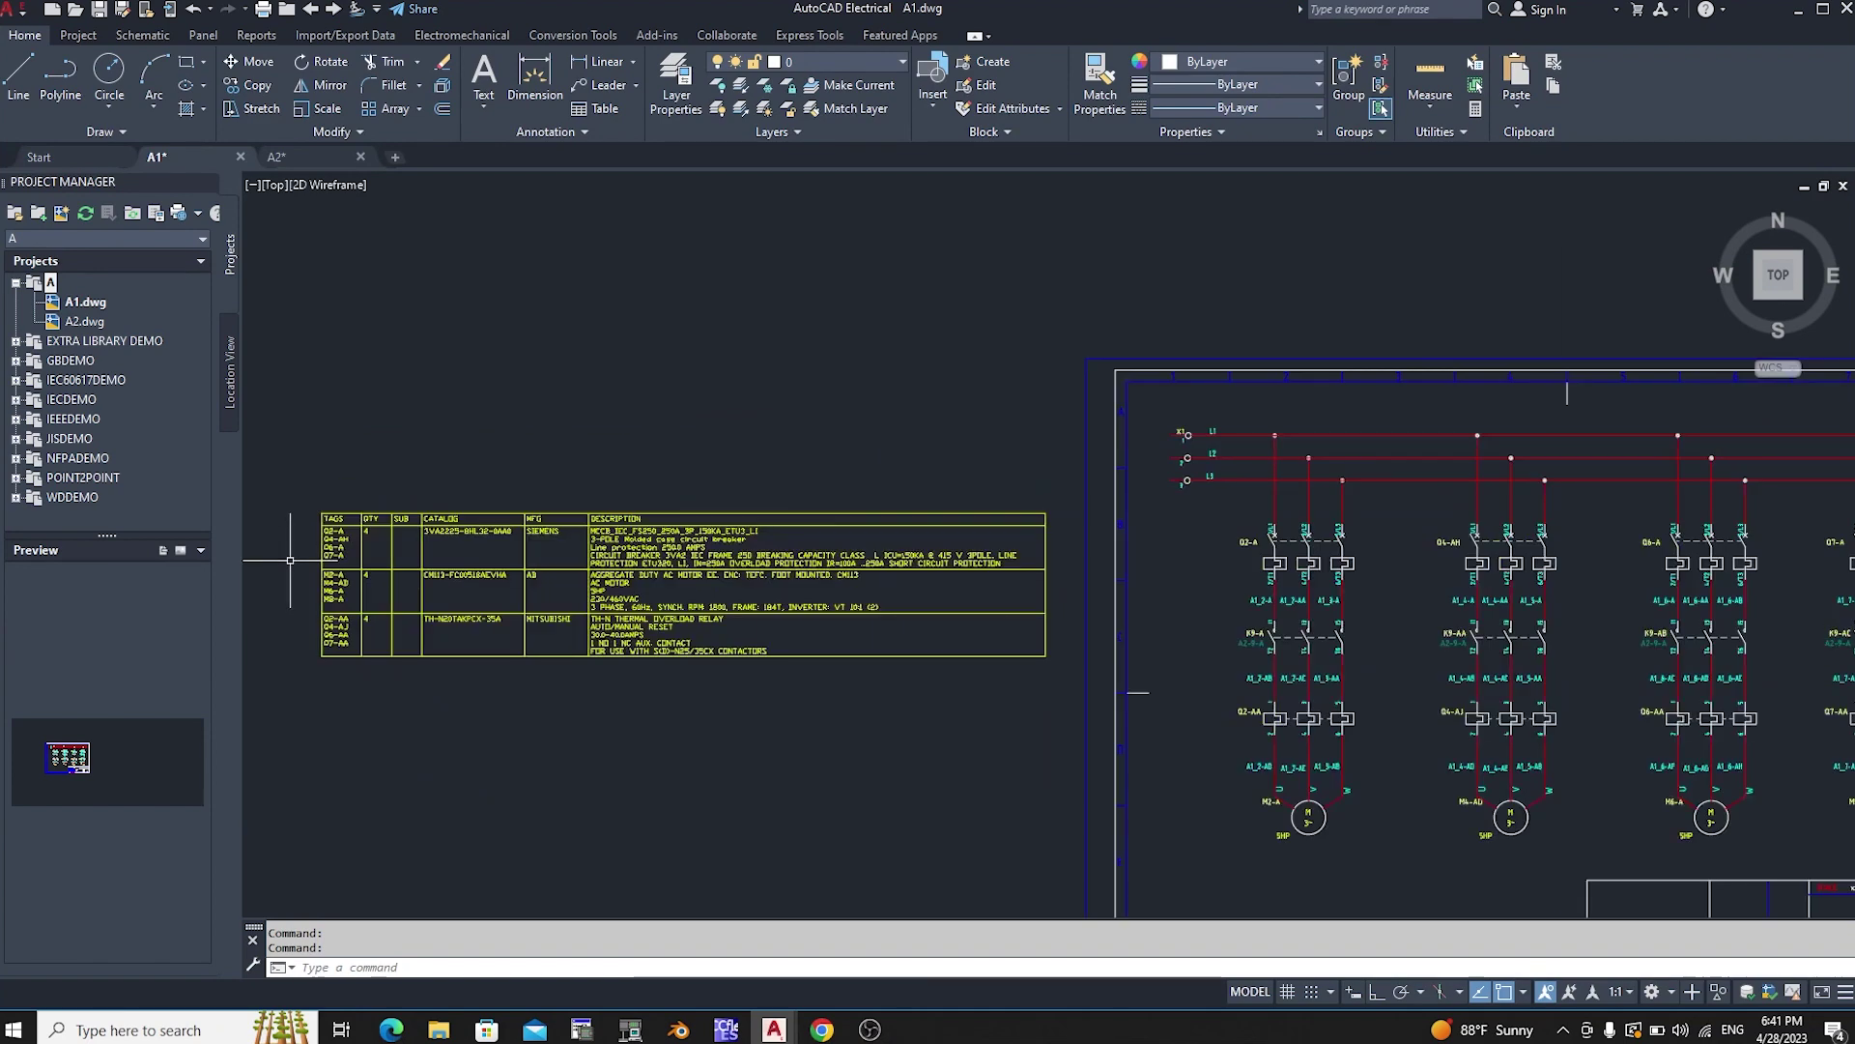
{"action": "scroll", "coordinate": [599, 541], "scroll_direction": "up", "scroll_amount": 3}
{"action": "scroll", "coordinate": [812, 686], "scroll_direction": "up", "scroll_amount": 2}
{"action": "scroll", "coordinate": [813, 686], "scroll_direction": "down", "scroll_amount": 2}
{"action": "left_click", "coordinate": [843, 657]}
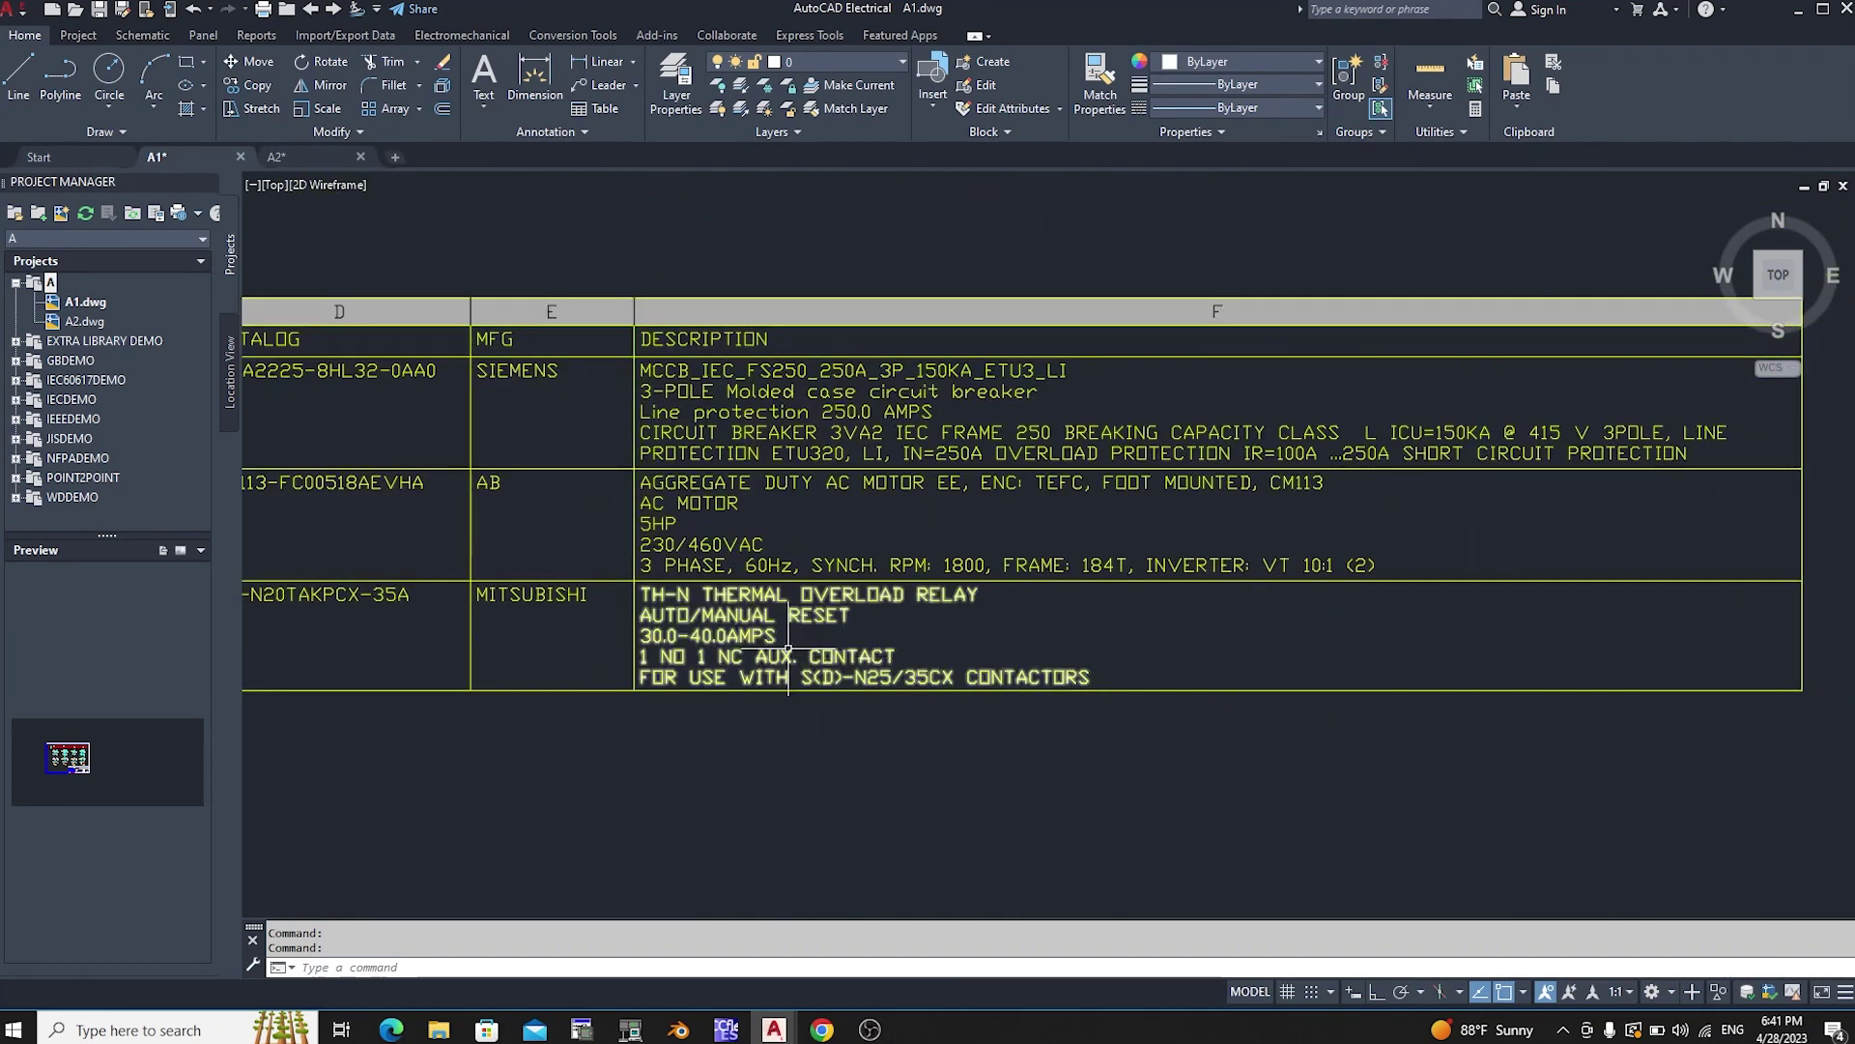
{"action": "key", "text": "Escape"}
{"action": "scroll", "coordinate": [927, 607], "scroll_direction": "up", "scroll_amount": 1}
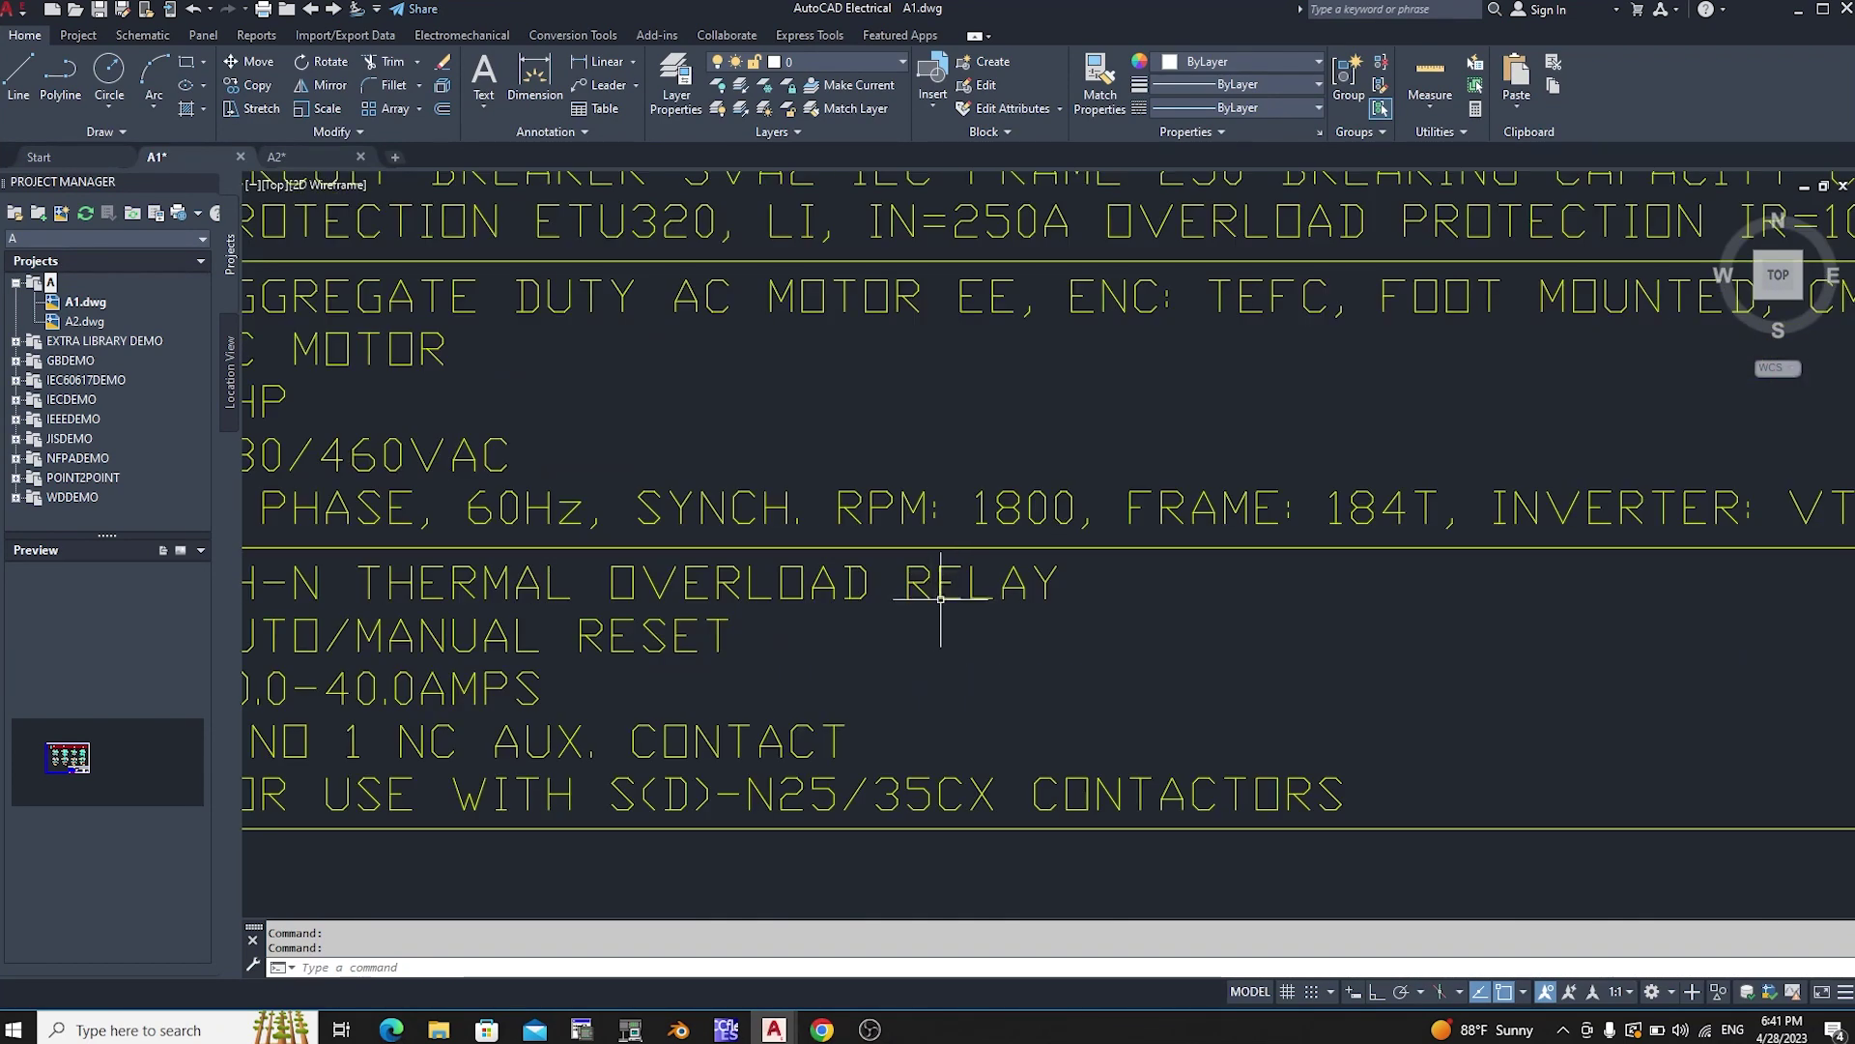
{"action": "scroll", "coordinate": [967, 609], "scroll_direction": "up", "scroll_amount": 2}
{"action": "scroll", "coordinate": [1006, 609], "scroll_direction": "down", "scroll_amount": 5}
{"action": "scroll", "coordinate": [953, 580], "scroll_direction": "up", "scroll_amount": 2}
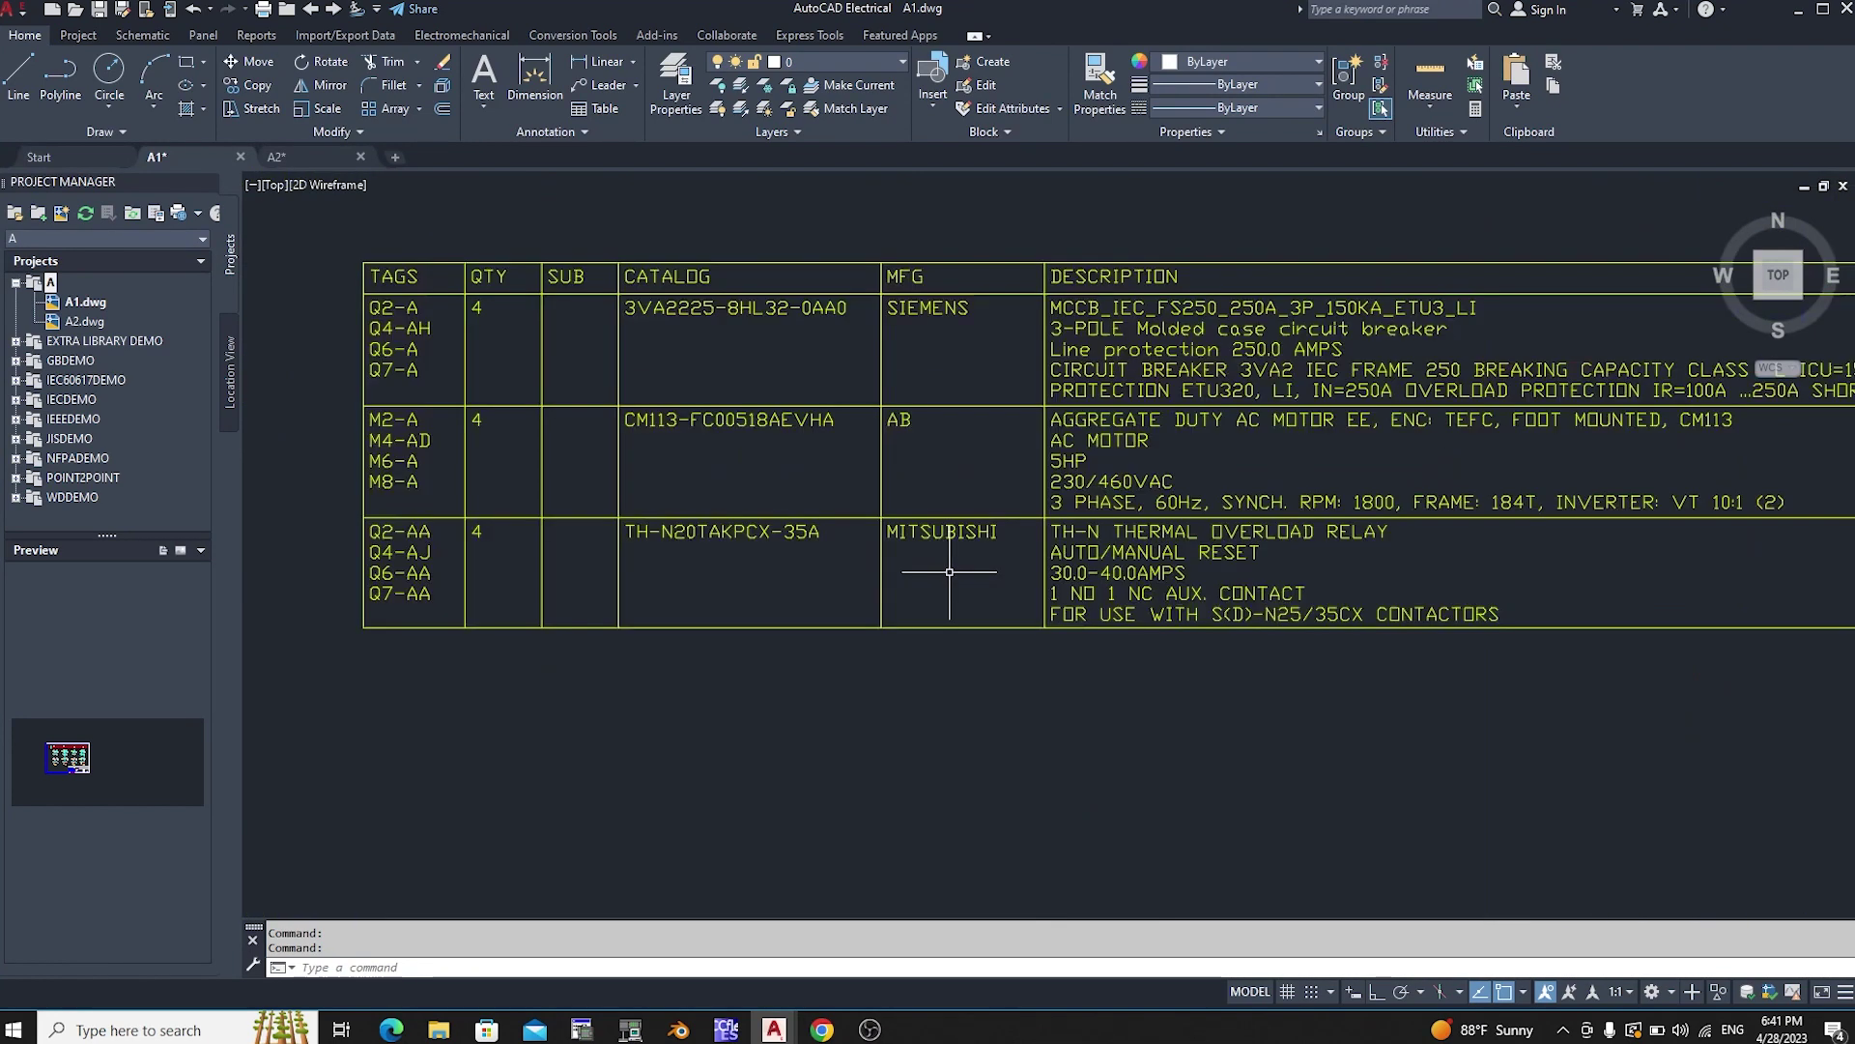
{"action": "scroll", "coordinate": [1063, 619], "scroll_direction": "down", "scroll_amount": 4}
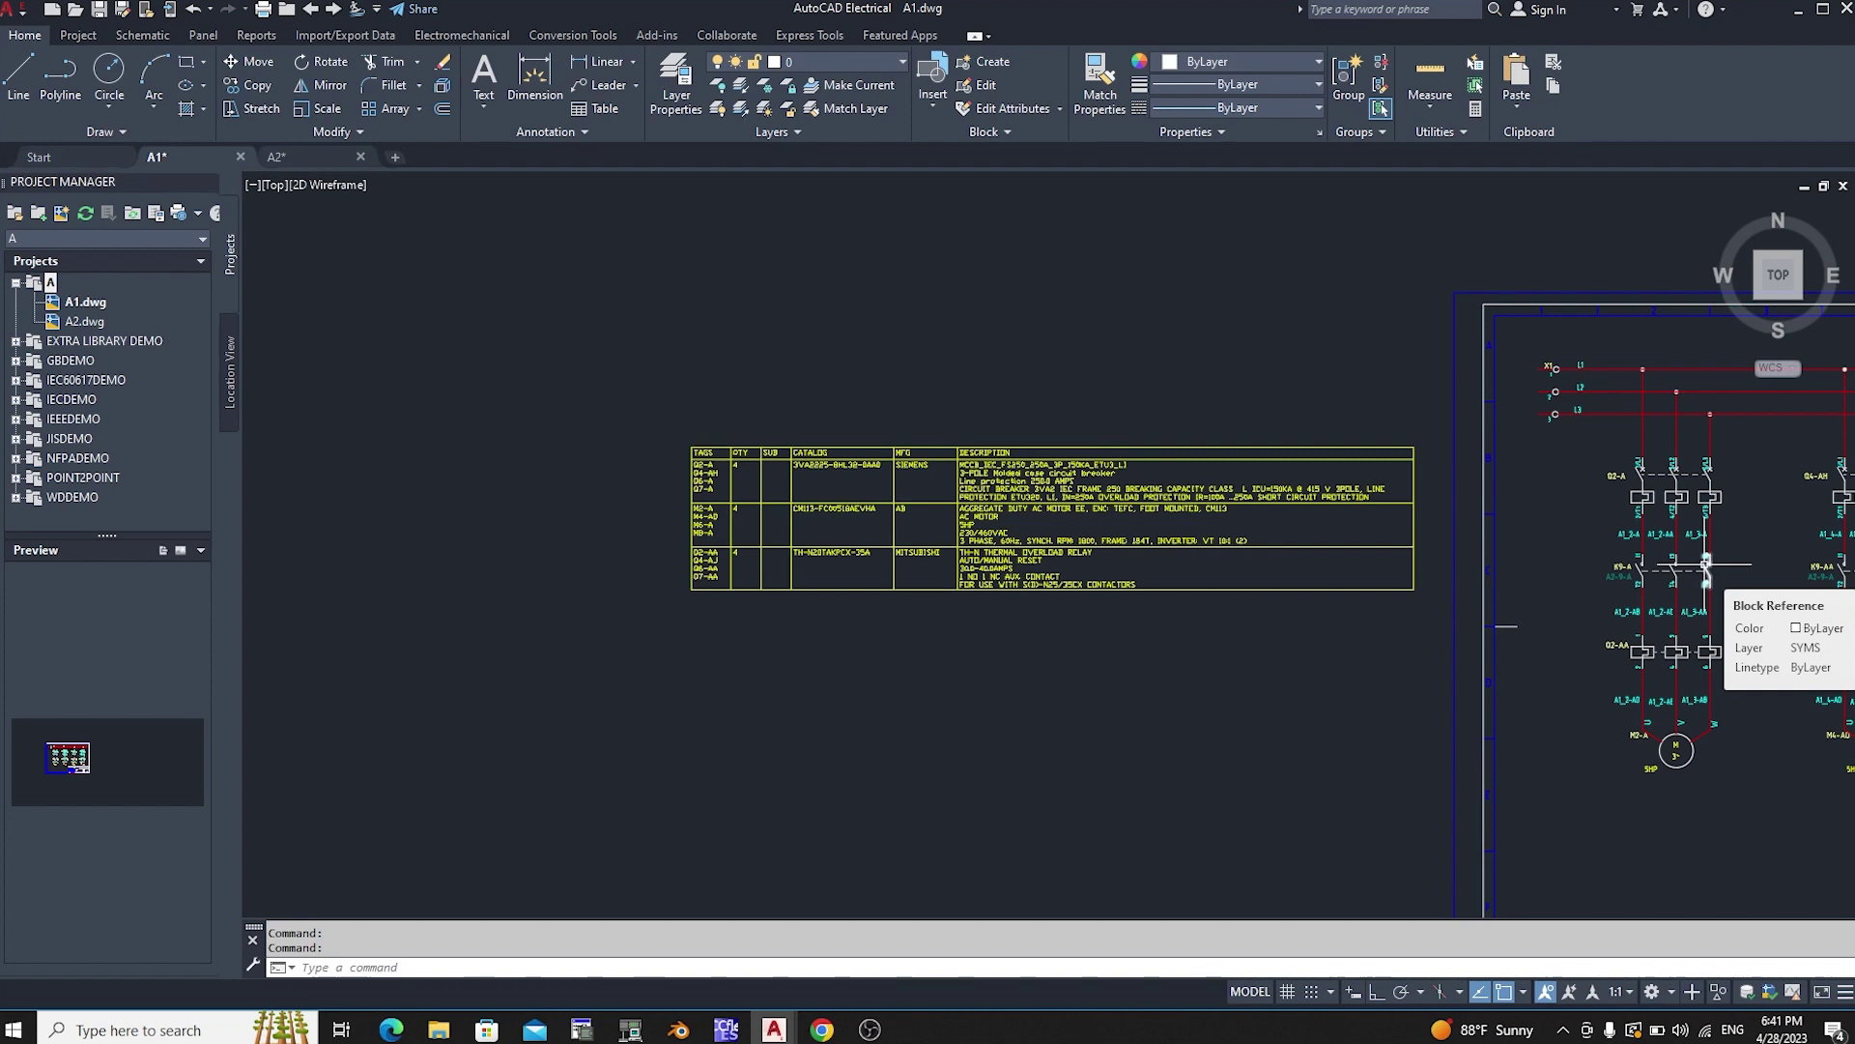
Step: Pan the view left to centre the A1 schematic sheet
{"action": "scroll", "coordinate": [1160, 680], "scroll_direction": "down", "scroll_amount": 4}
{"action": "scroll", "coordinate": [1440, 667], "scroll_direction": "up", "scroll_amount": 4}
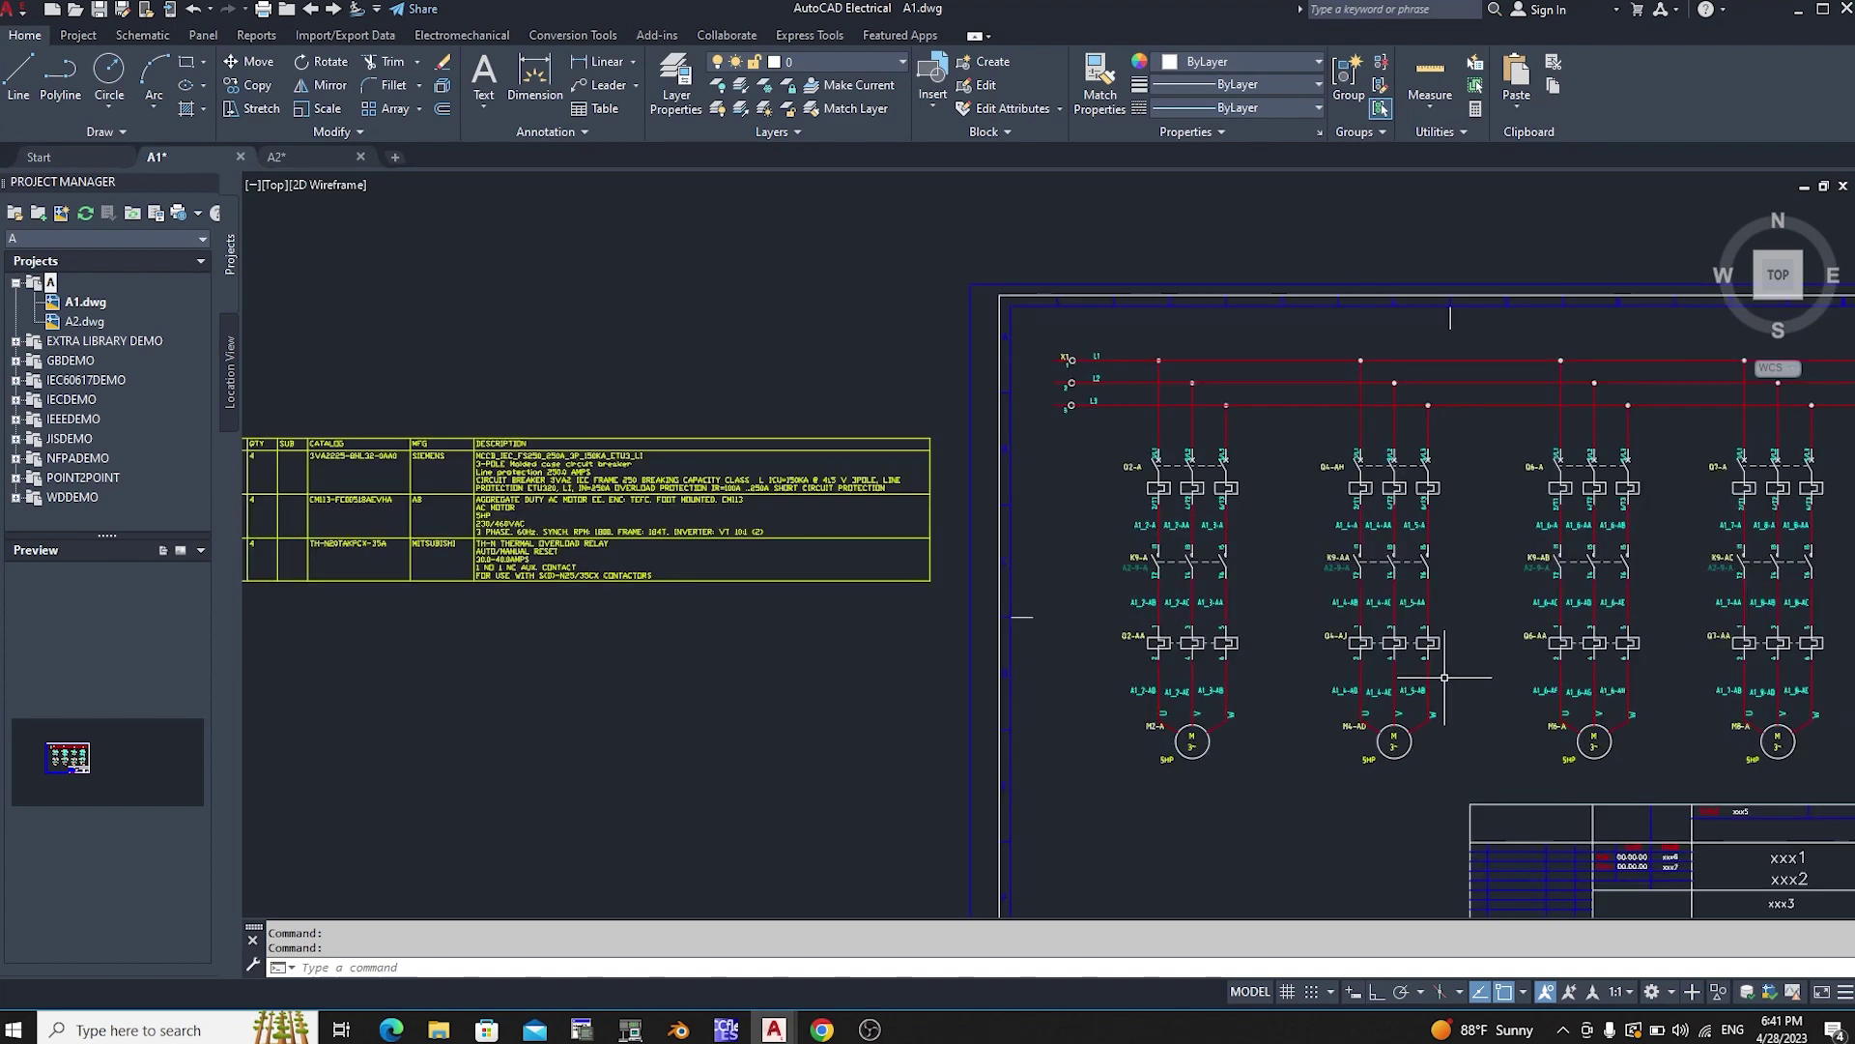
{"action": "right_click", "coordinate": [751, 614]}
{"action": "left_click", "coordinate": [793, 775]}
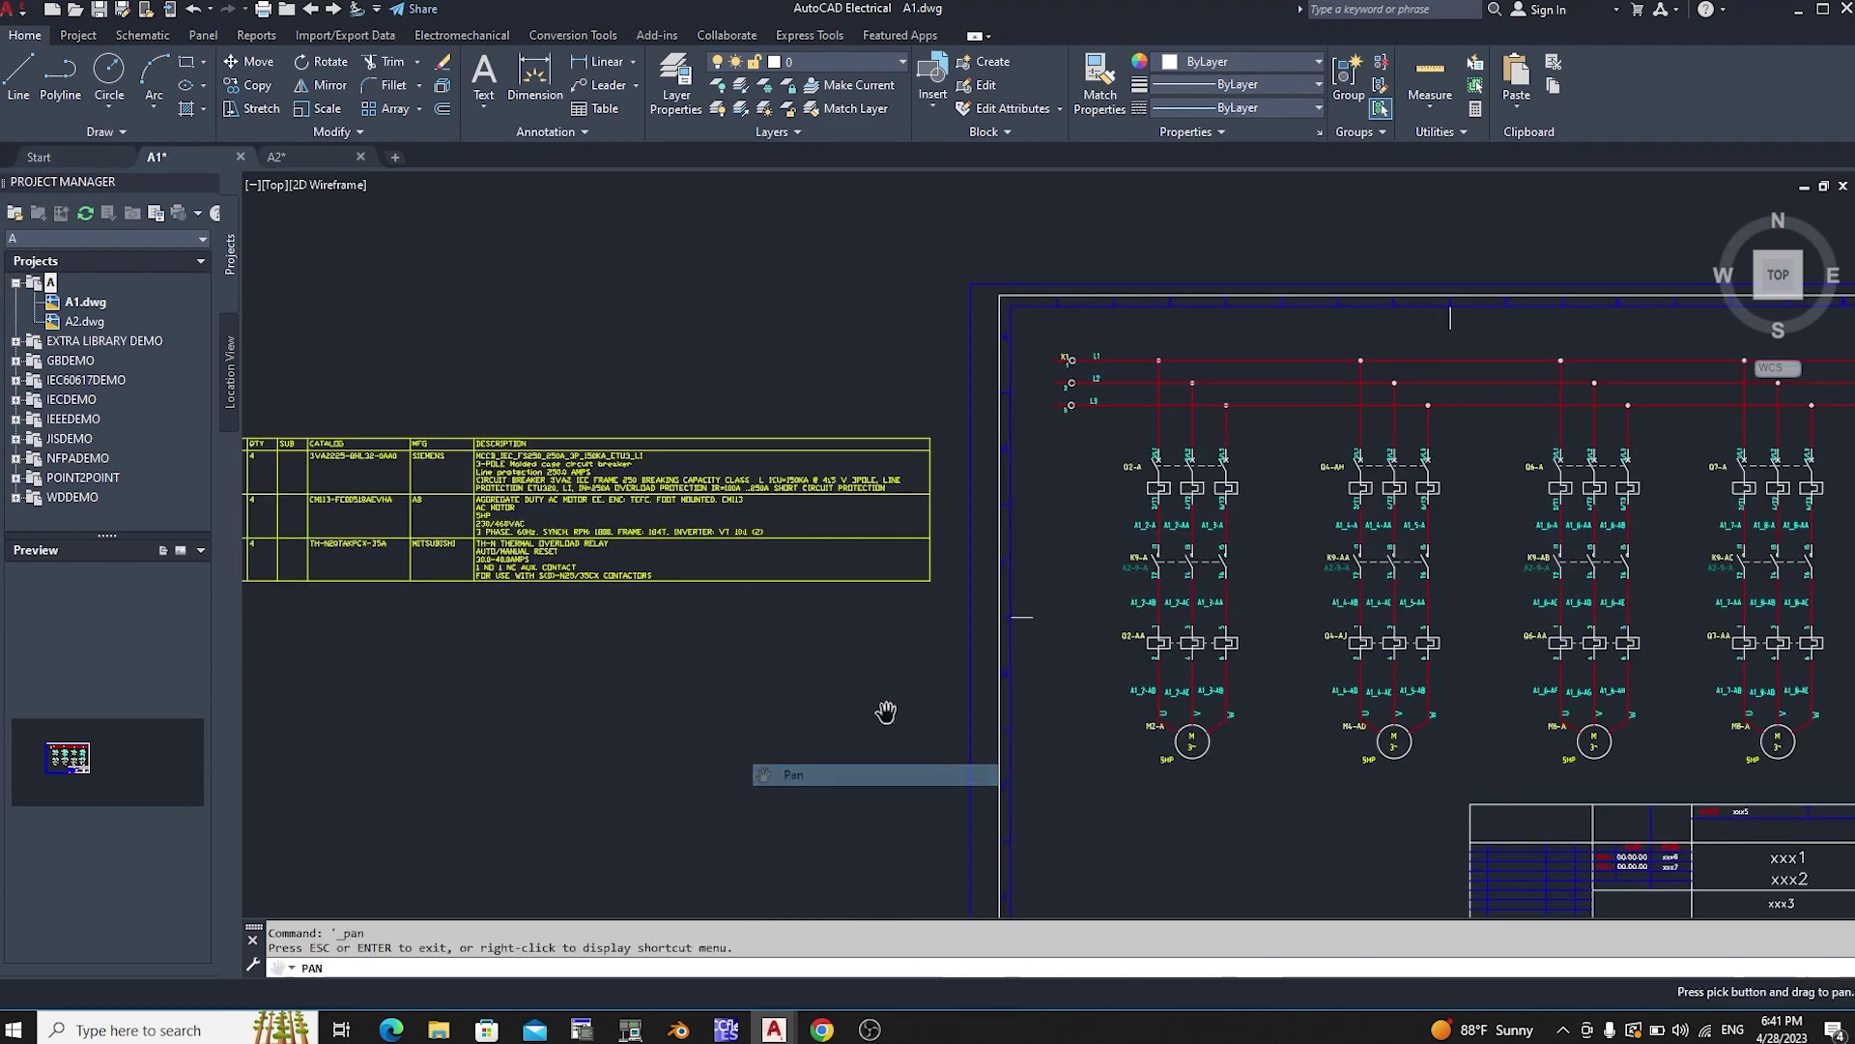
{"action": "left_click_drag", "start_coordinate": [883, 712], "coordinate": [471, 687]}
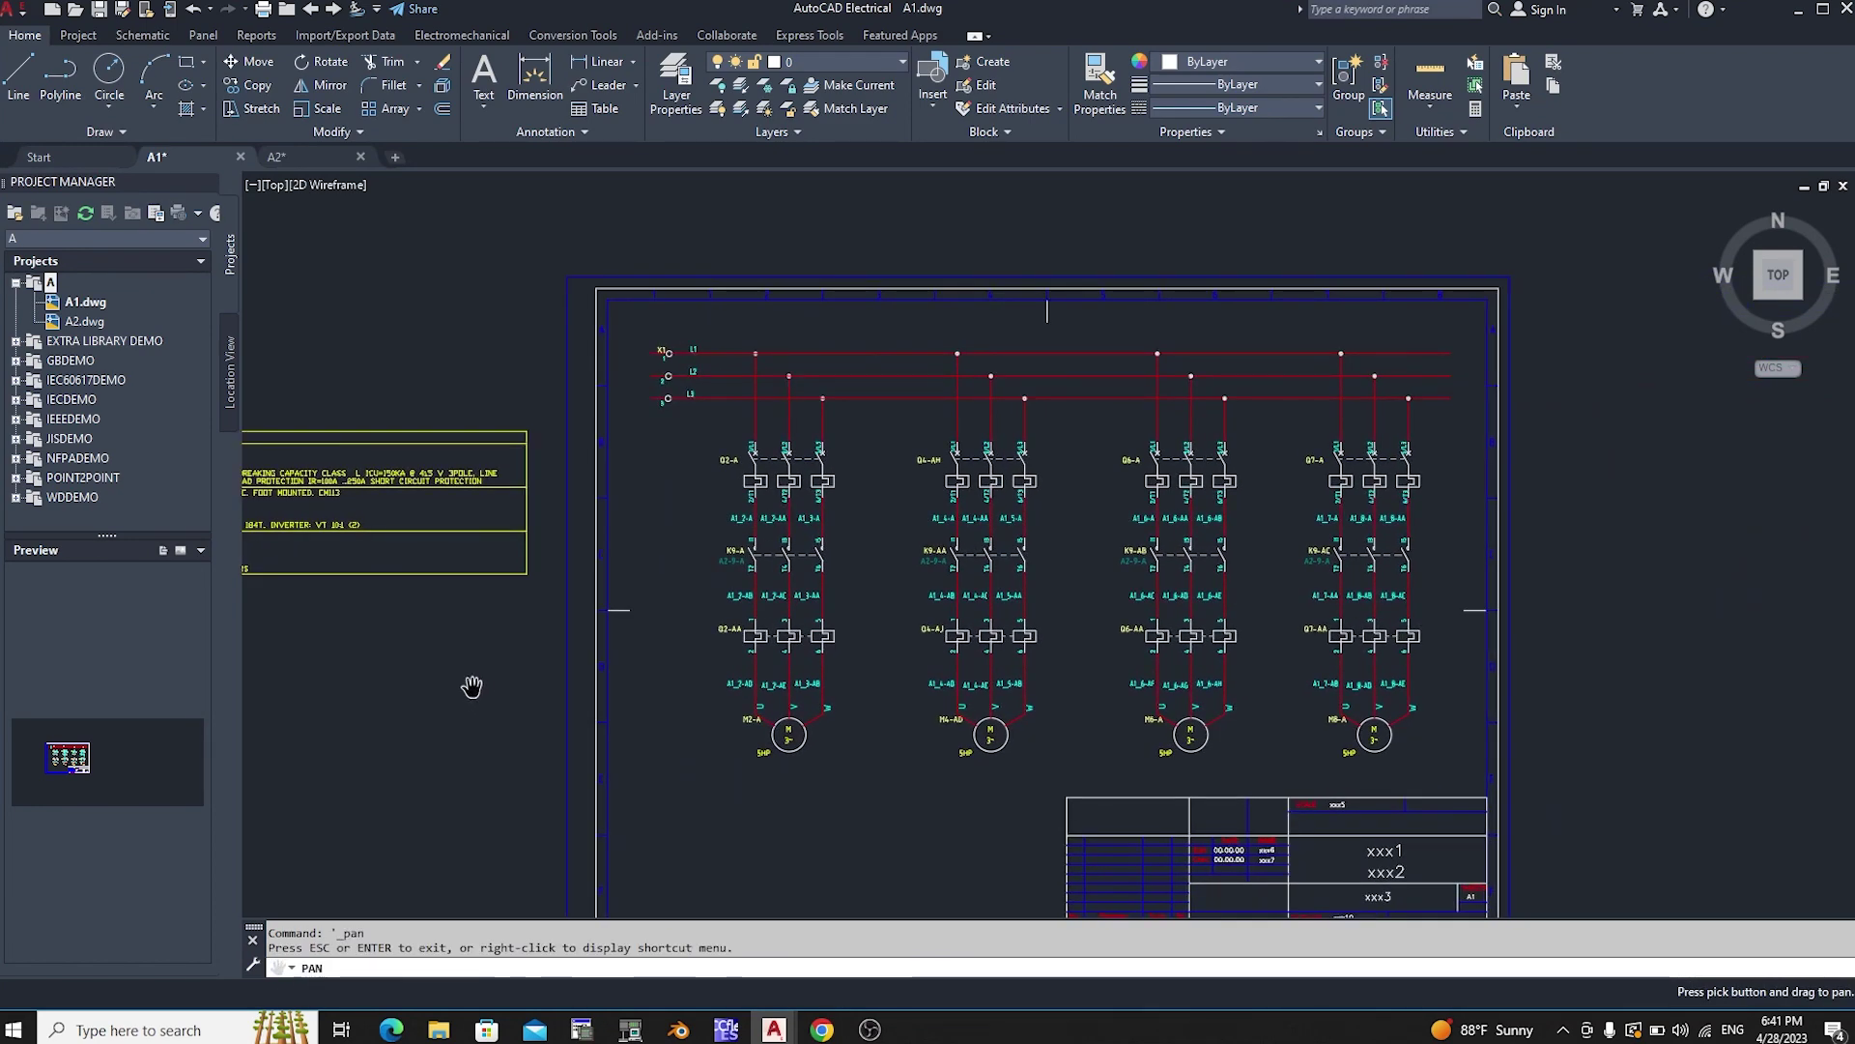
{"action": "key", "text": "Escape"}
{"action": "left_click", "coordinate": [290, 156]}
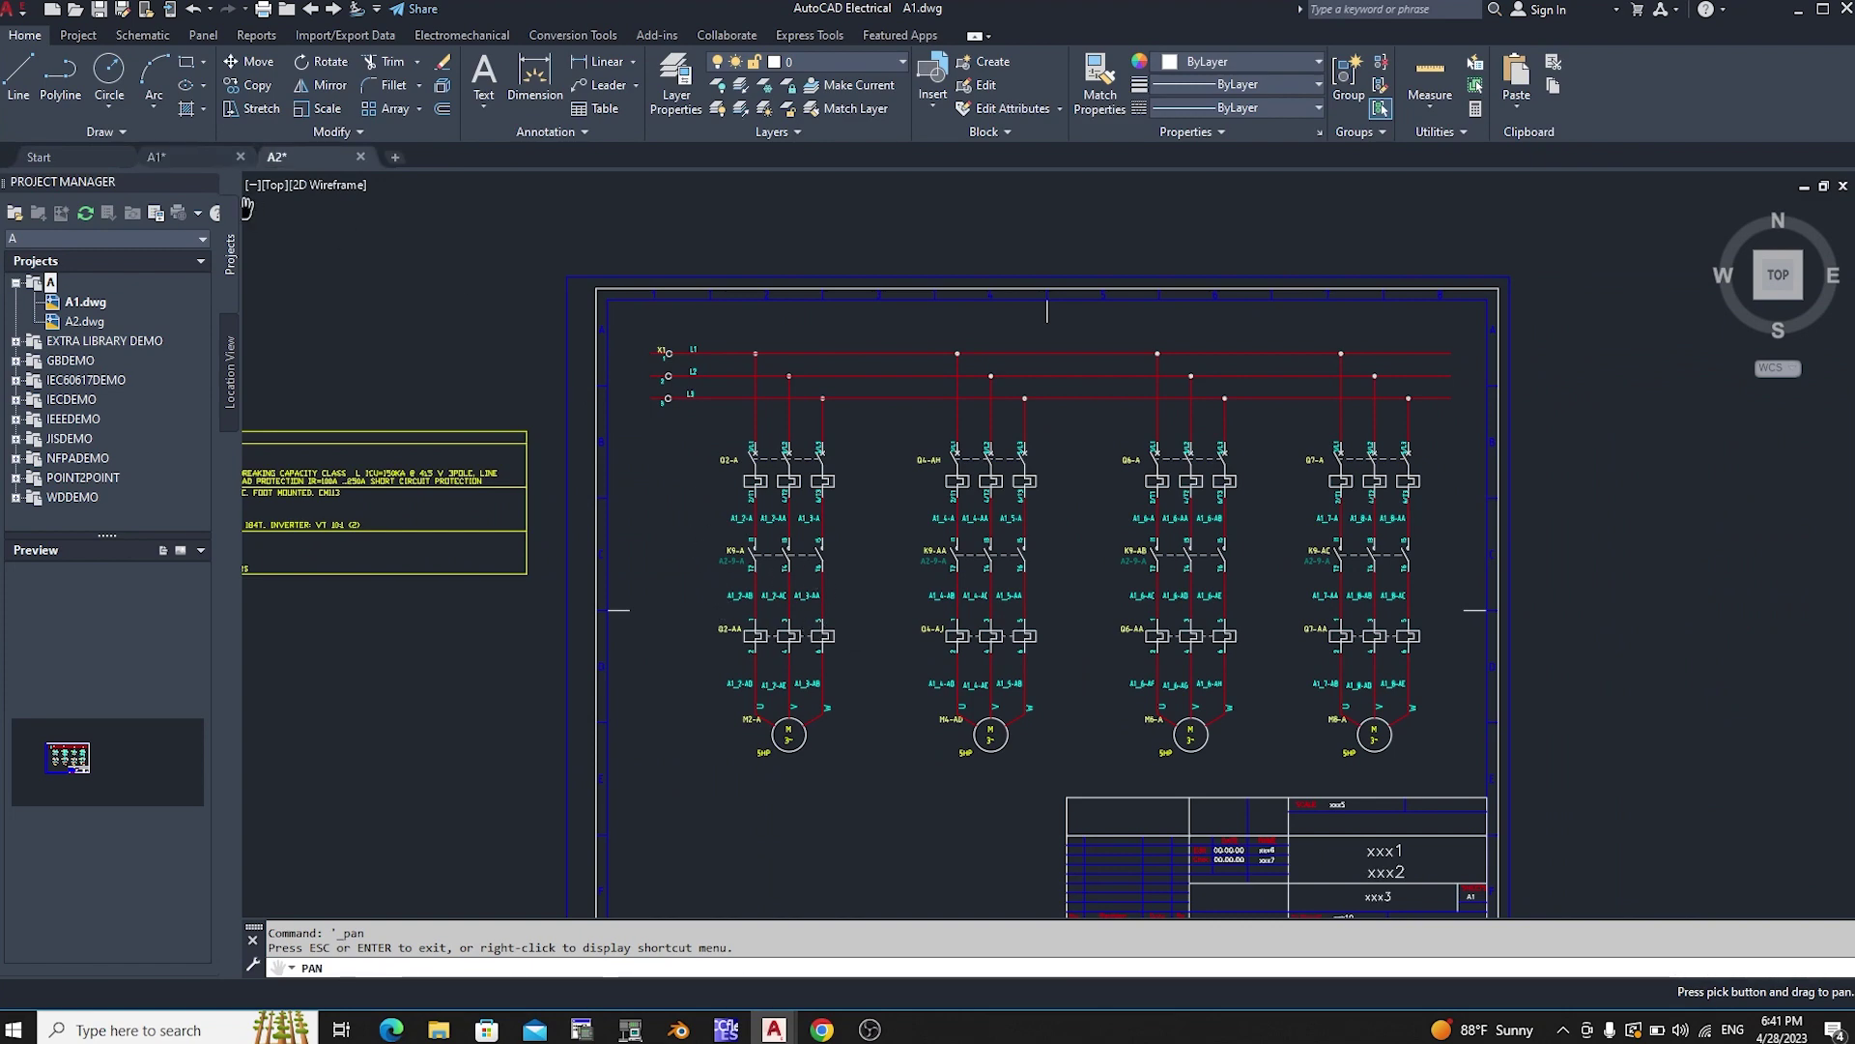
{"action": "scroll", "coordinate": [557, 628], "scroll_direction": "up", "scroll_amount": 2}
{"action": "scroll", "coordinate": [599, 715], "scroll_direction": "up", "scroll_amount": 2}
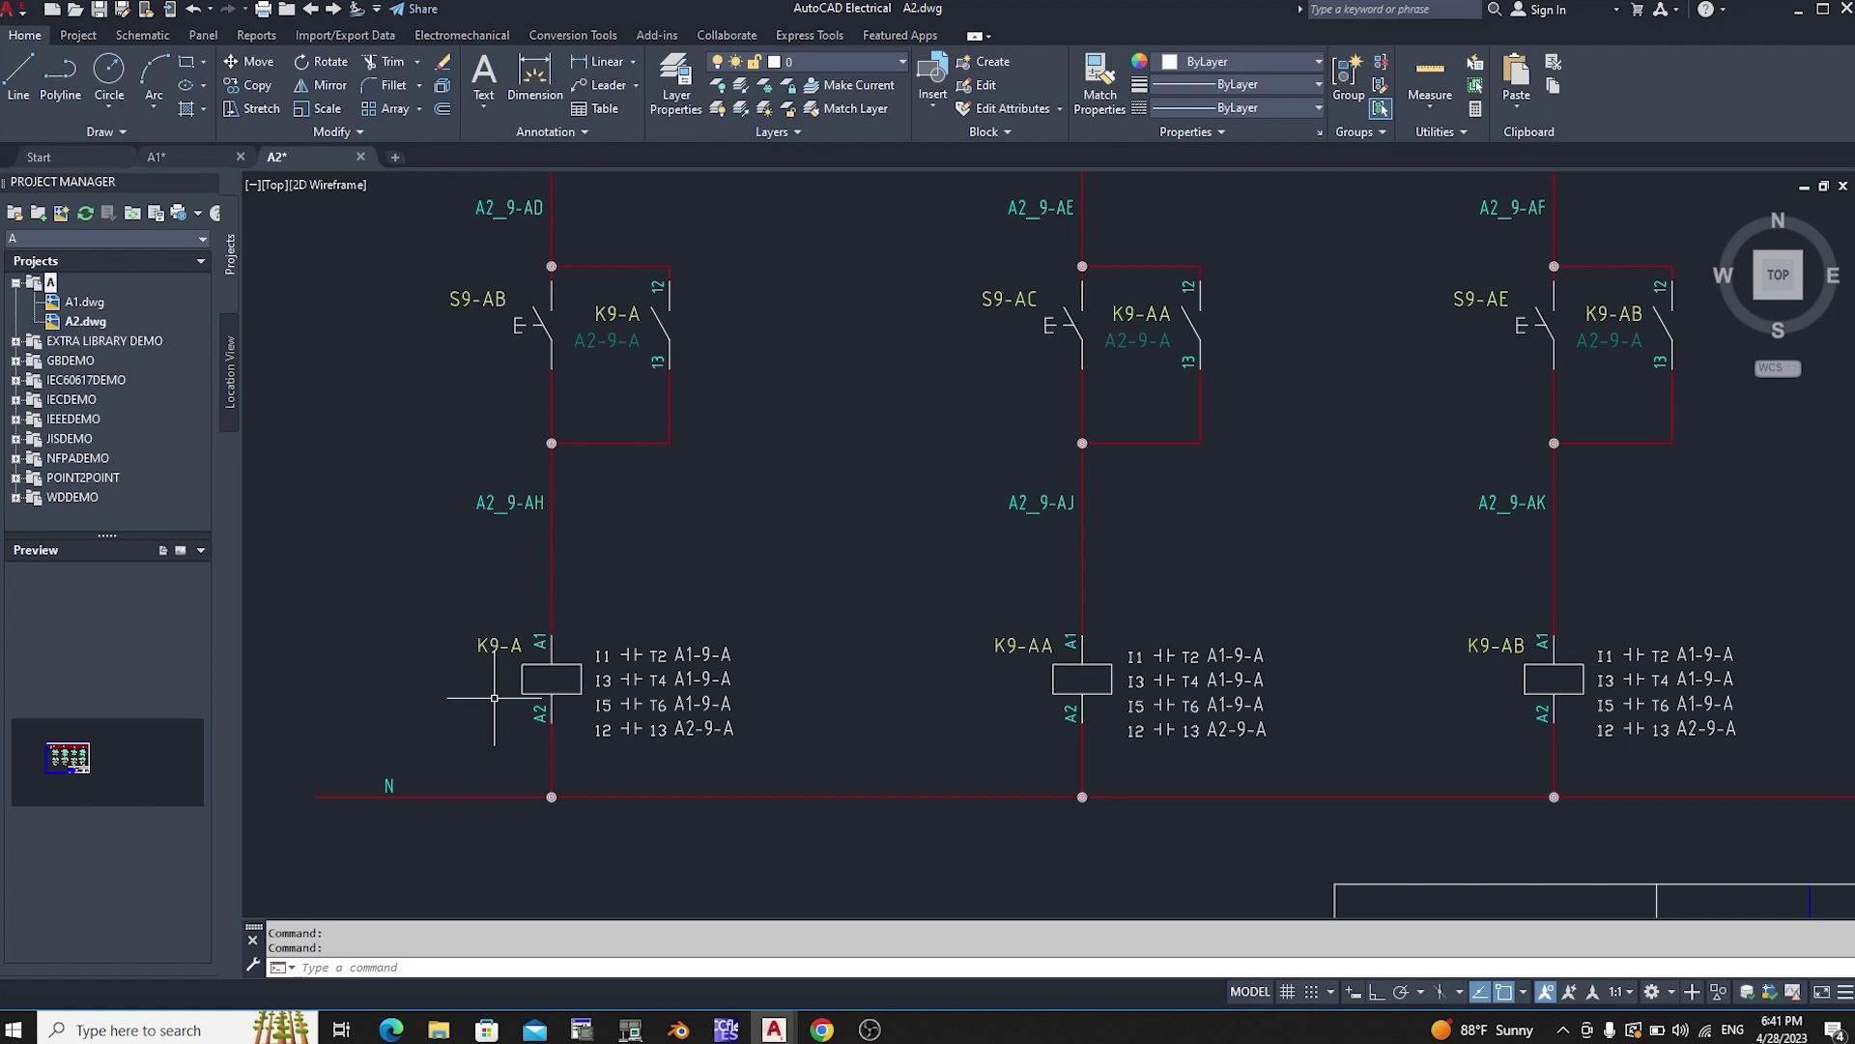
{"action": "left_click", "coordinate": [155, 156]}
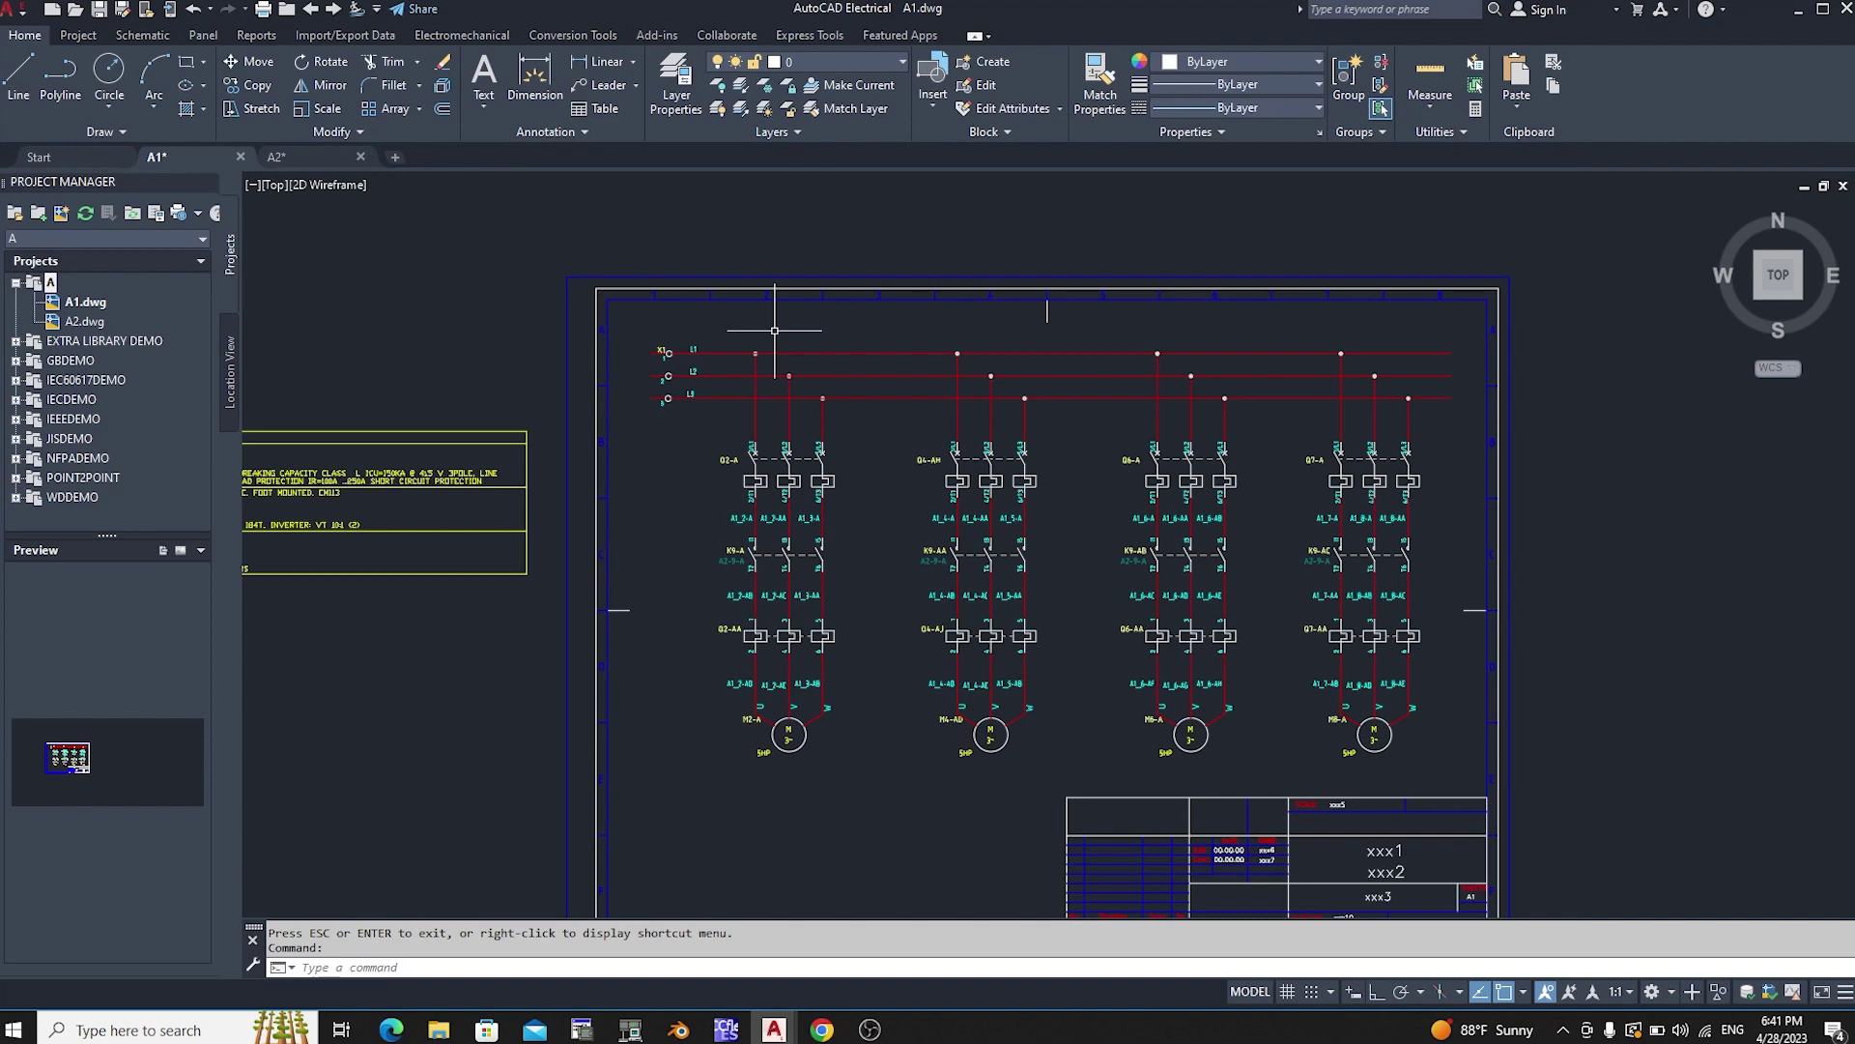
{"action": "scroll", "coordinate": [827, 522], "scroll_direction": "up", "scroll_amount": 4}
{"action": "scroll", "coordinate": [795, 676], "scroll_direction": "down", "scroll_amount": 2}
{"action": "scroll", "coordinate": [875, 621], "scroll_direction": "up", "scroll_amount": 2}
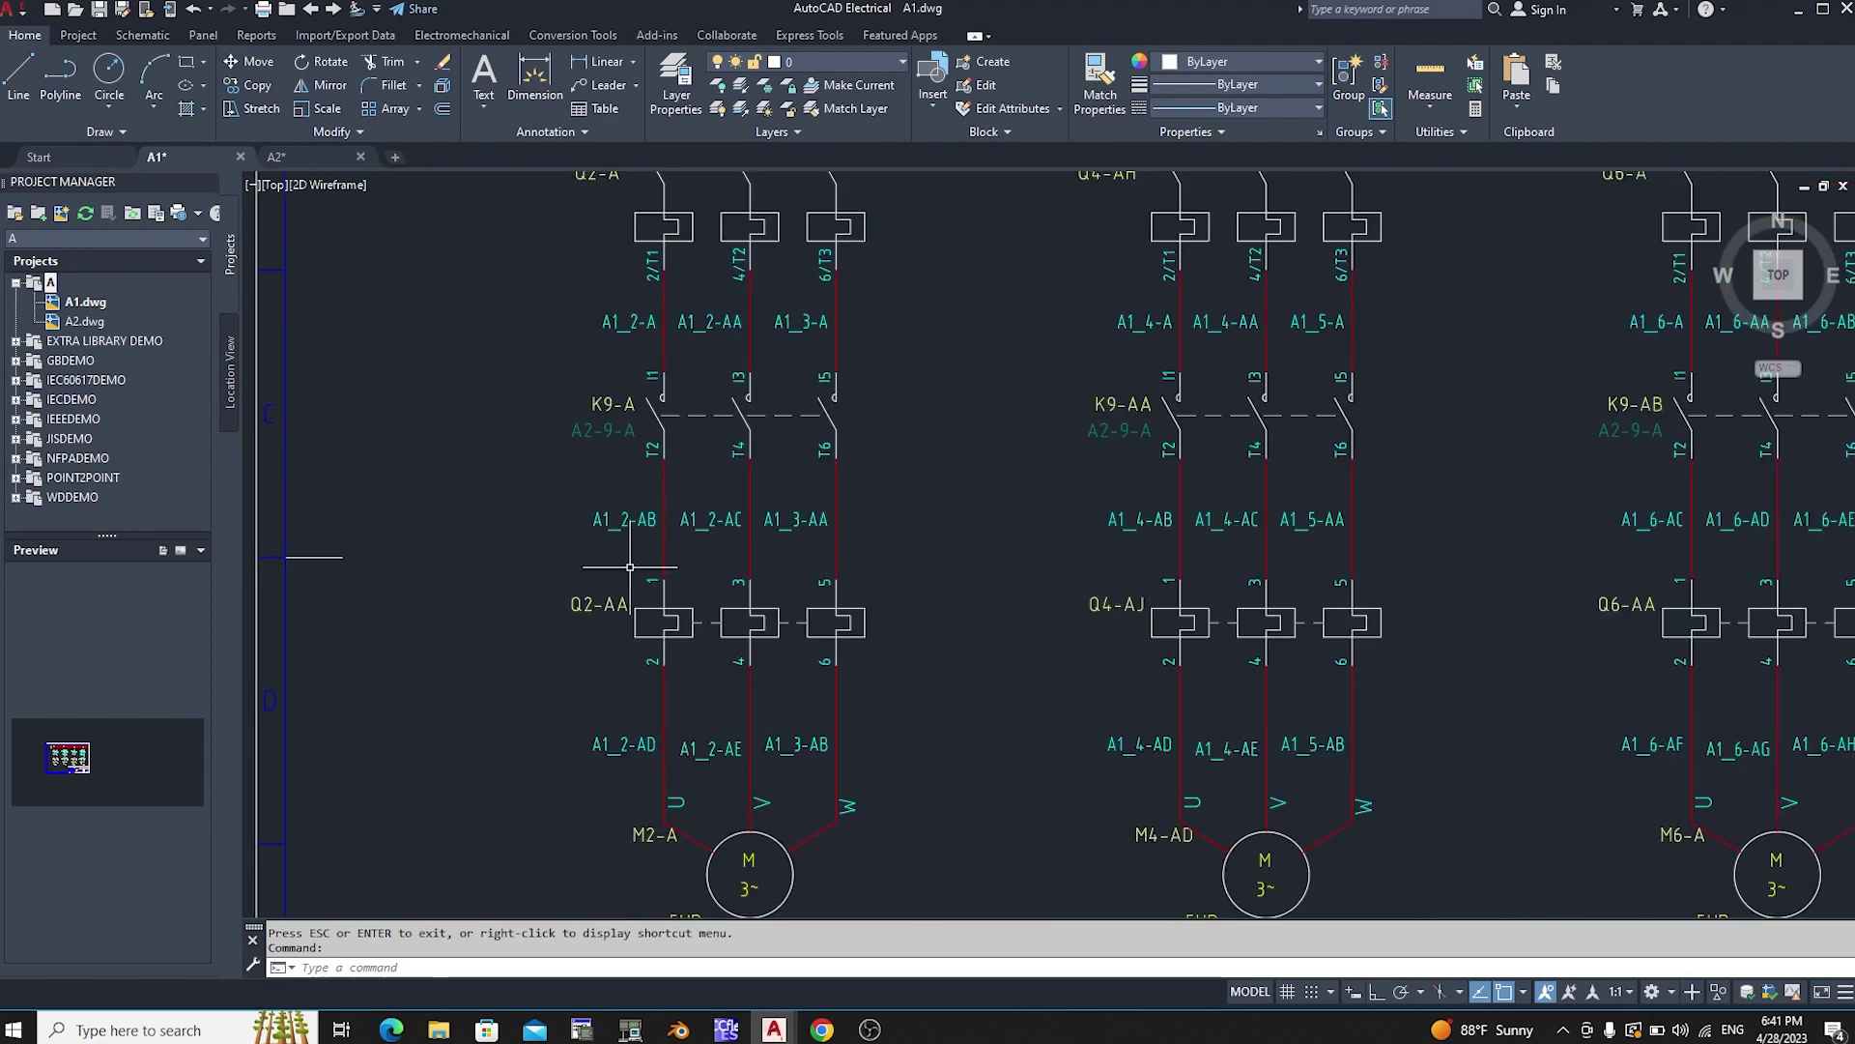
{"action": "scroll", "coordinate": [967, 618], "scroll_direction": "down", "scroll_amount": 3}
{"action": "scroll", "coordinate": [1024, 590], "scroll_direction": "down", "scroll_amount": 3}
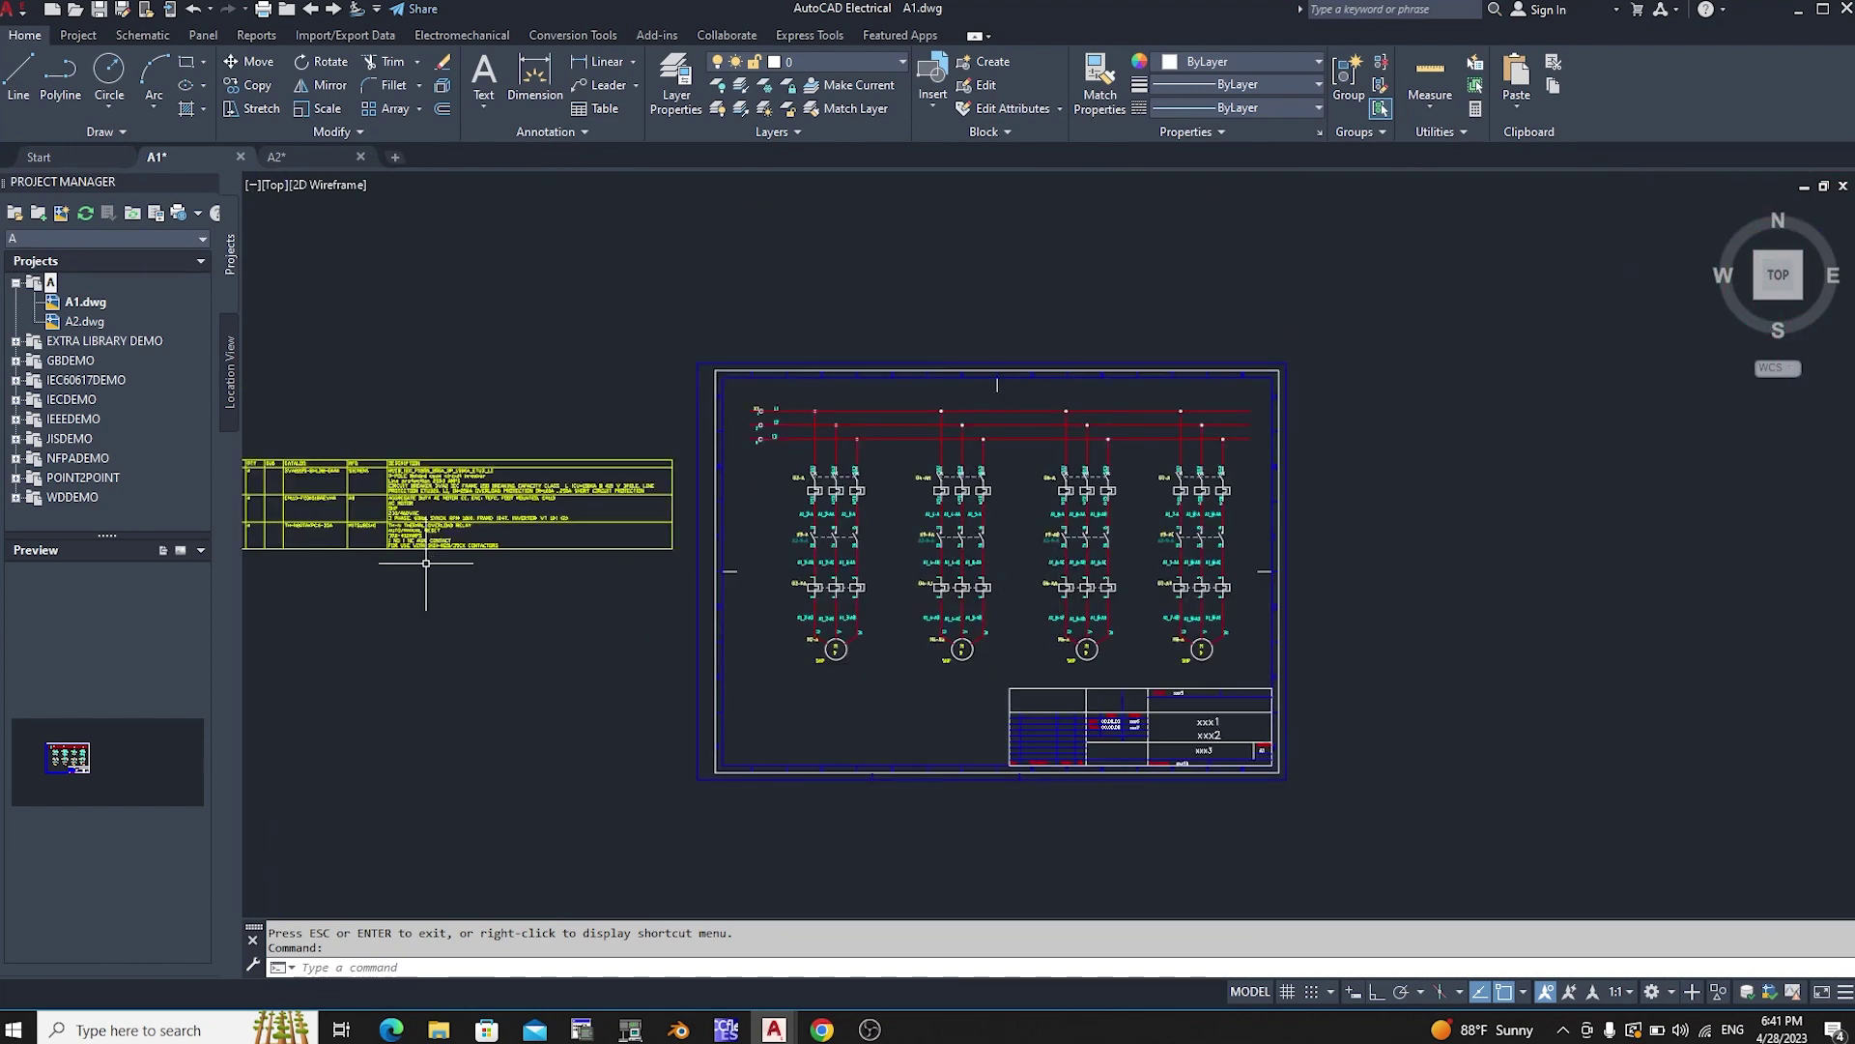
{"action": "scroll", "coordinate": [425, 563], "scroll_direction": "up", "scroll_amount": 4}
{"action": "scroll", "coordinate": [677, 526], "scroll_direction": "down", "scroll_amount": 4}
{"action": "scroll", "coordinate": [671, 510], "scroll_direction": "up", "scroll_amount": 3}
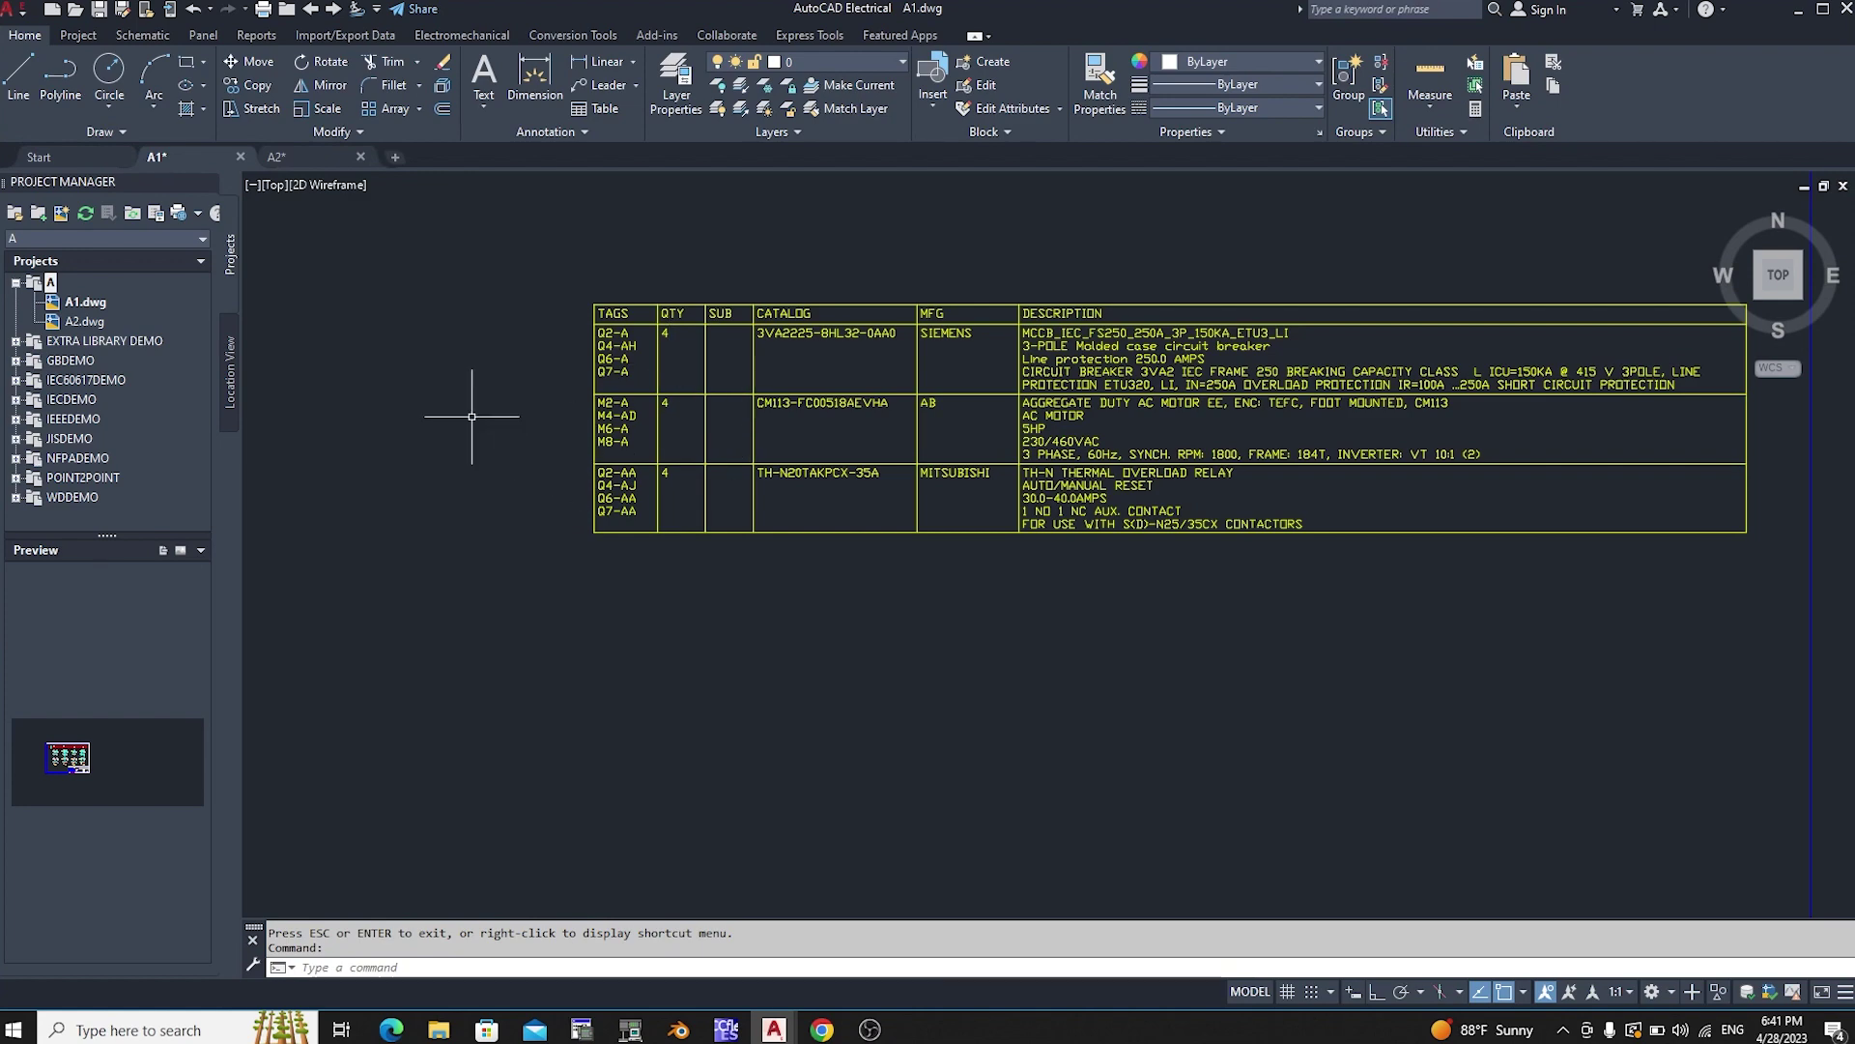
{"action": "middle_click_drag", "start_coordinate": [484, 402], "coordinate": [443, 402]}
{"action": "scroll", "coordinate": [425, 406], "scroll_direction": "down", "scroll_amount": 3}
{"action": "scroll", "coordinate": [600, 405], "scroll_direction": "up", "scroll_amount": 3}
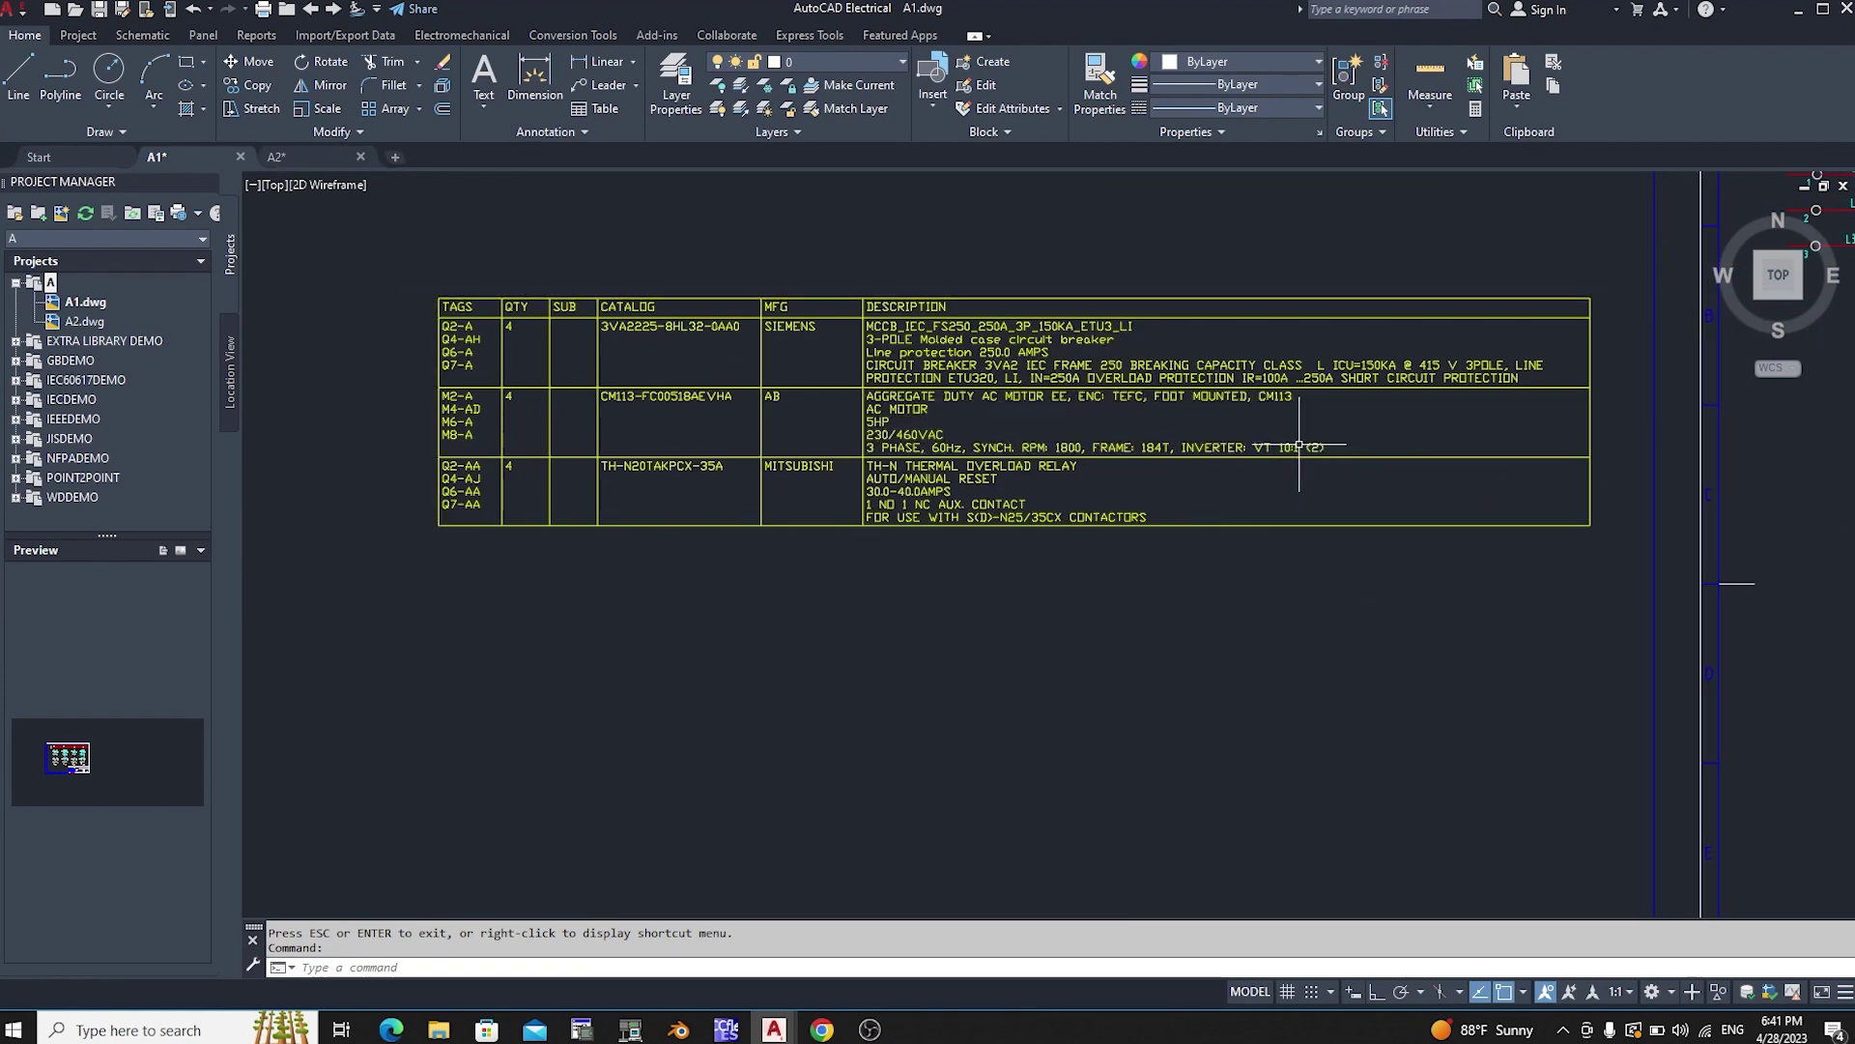
{"action": "scroll", "coordinate": [1276, 445], "scroll_direction": "up", "scroll_amount": 2}
{"action": "scroll", "coordinate": [951, 422], "scroll_direction": "up", "scroll_amount": 2}
{"action": "scroll", "coordinate": [703, 401], "scroll_direction": "up", "scroll_amount": 2}
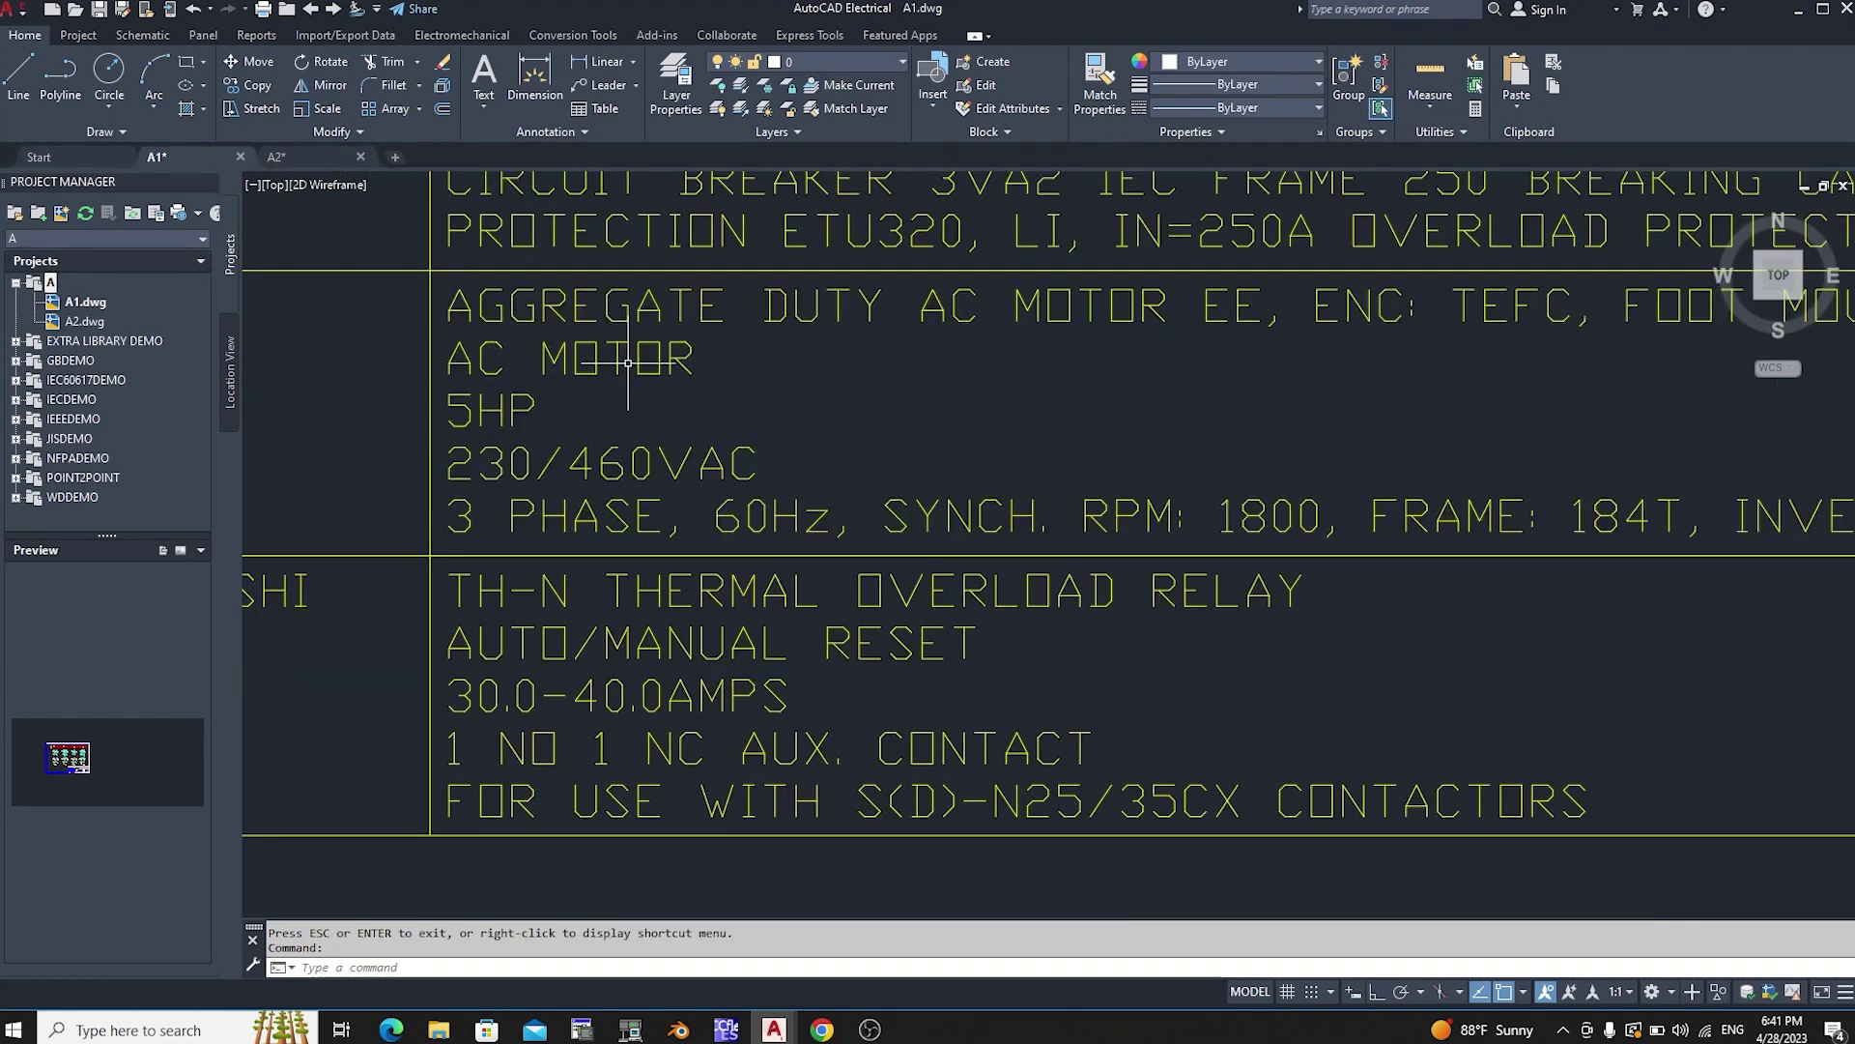
{"action": "scroll", "coordinate": [677, 382], "scroll_direction": "down", "scroll_amount": 3}
{"action": "scroll", "coordinate": [743, 378], "scroll_direction": "down", "scroll_amount": 1}
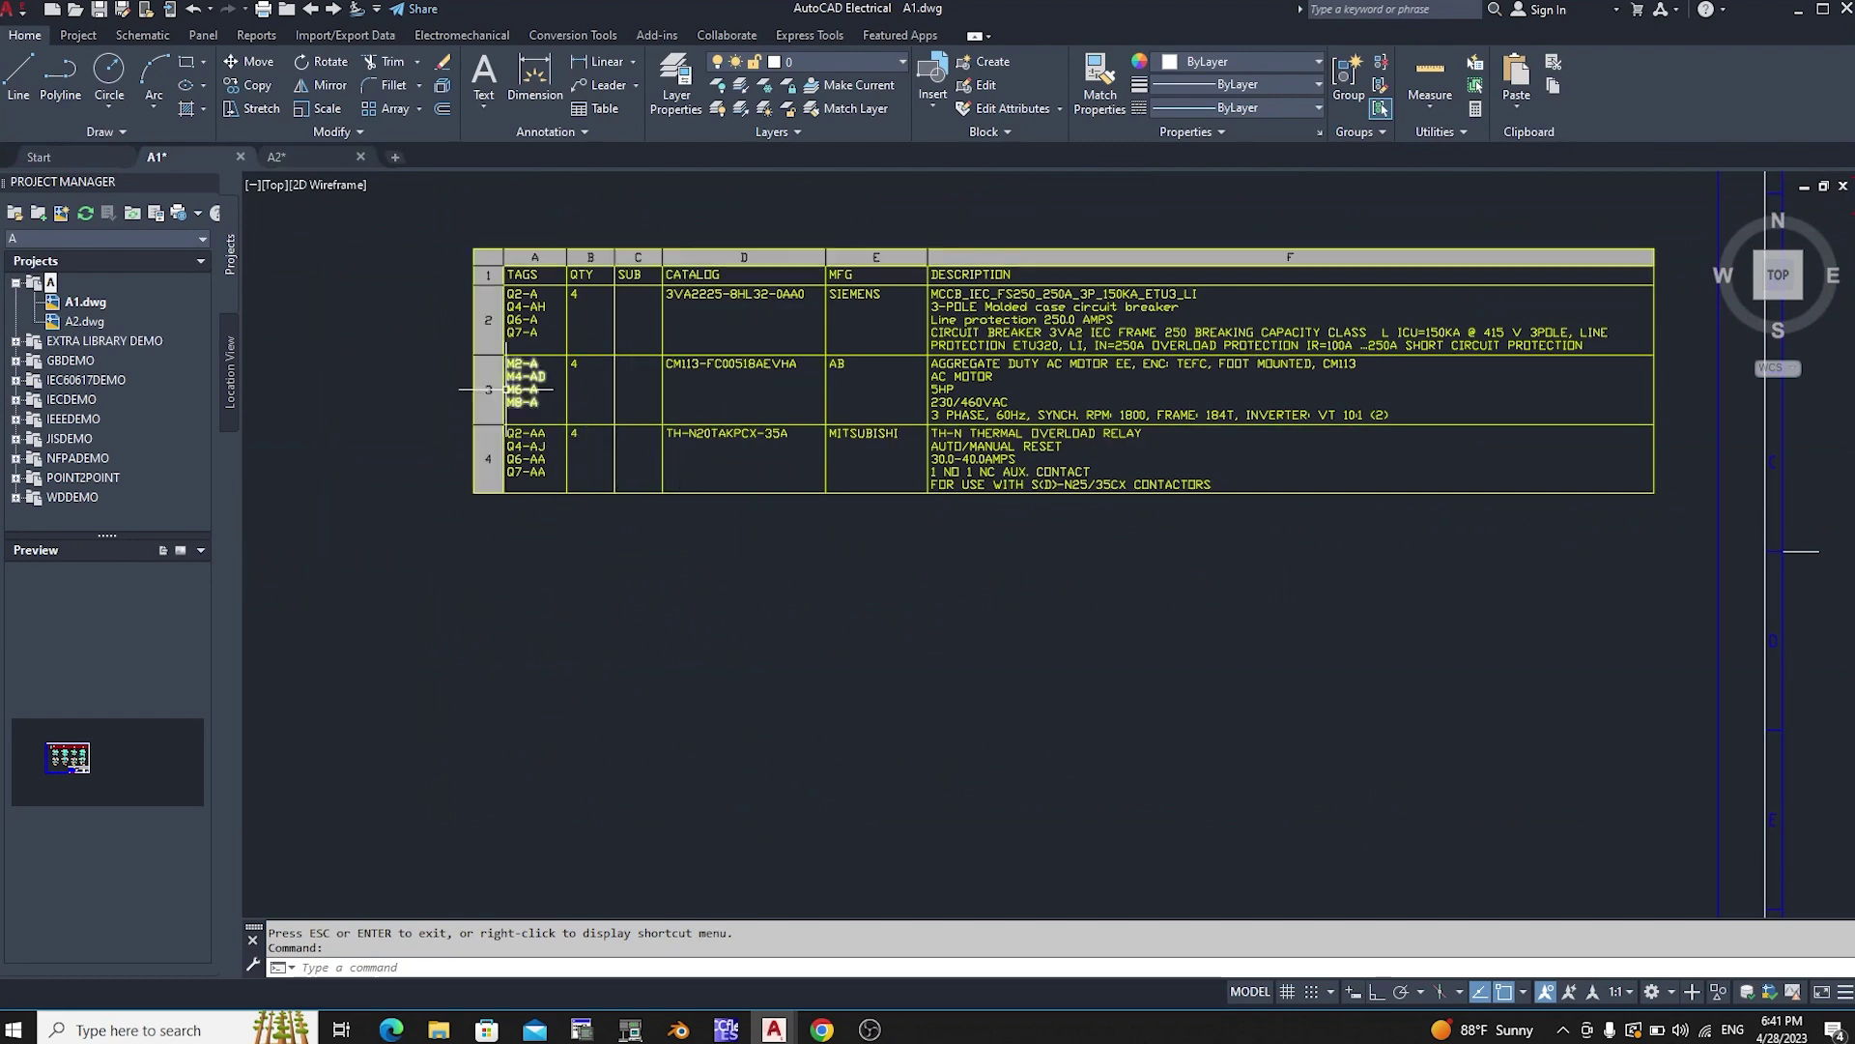
{"action": "scroll", "coordinate": [387, 397], "scroll_direction": "down", "scroll_amount": 2}
{"action": "scroll", "coordinate": [406, 377], "scroll_direction": "down", "scroll_amount": 2}
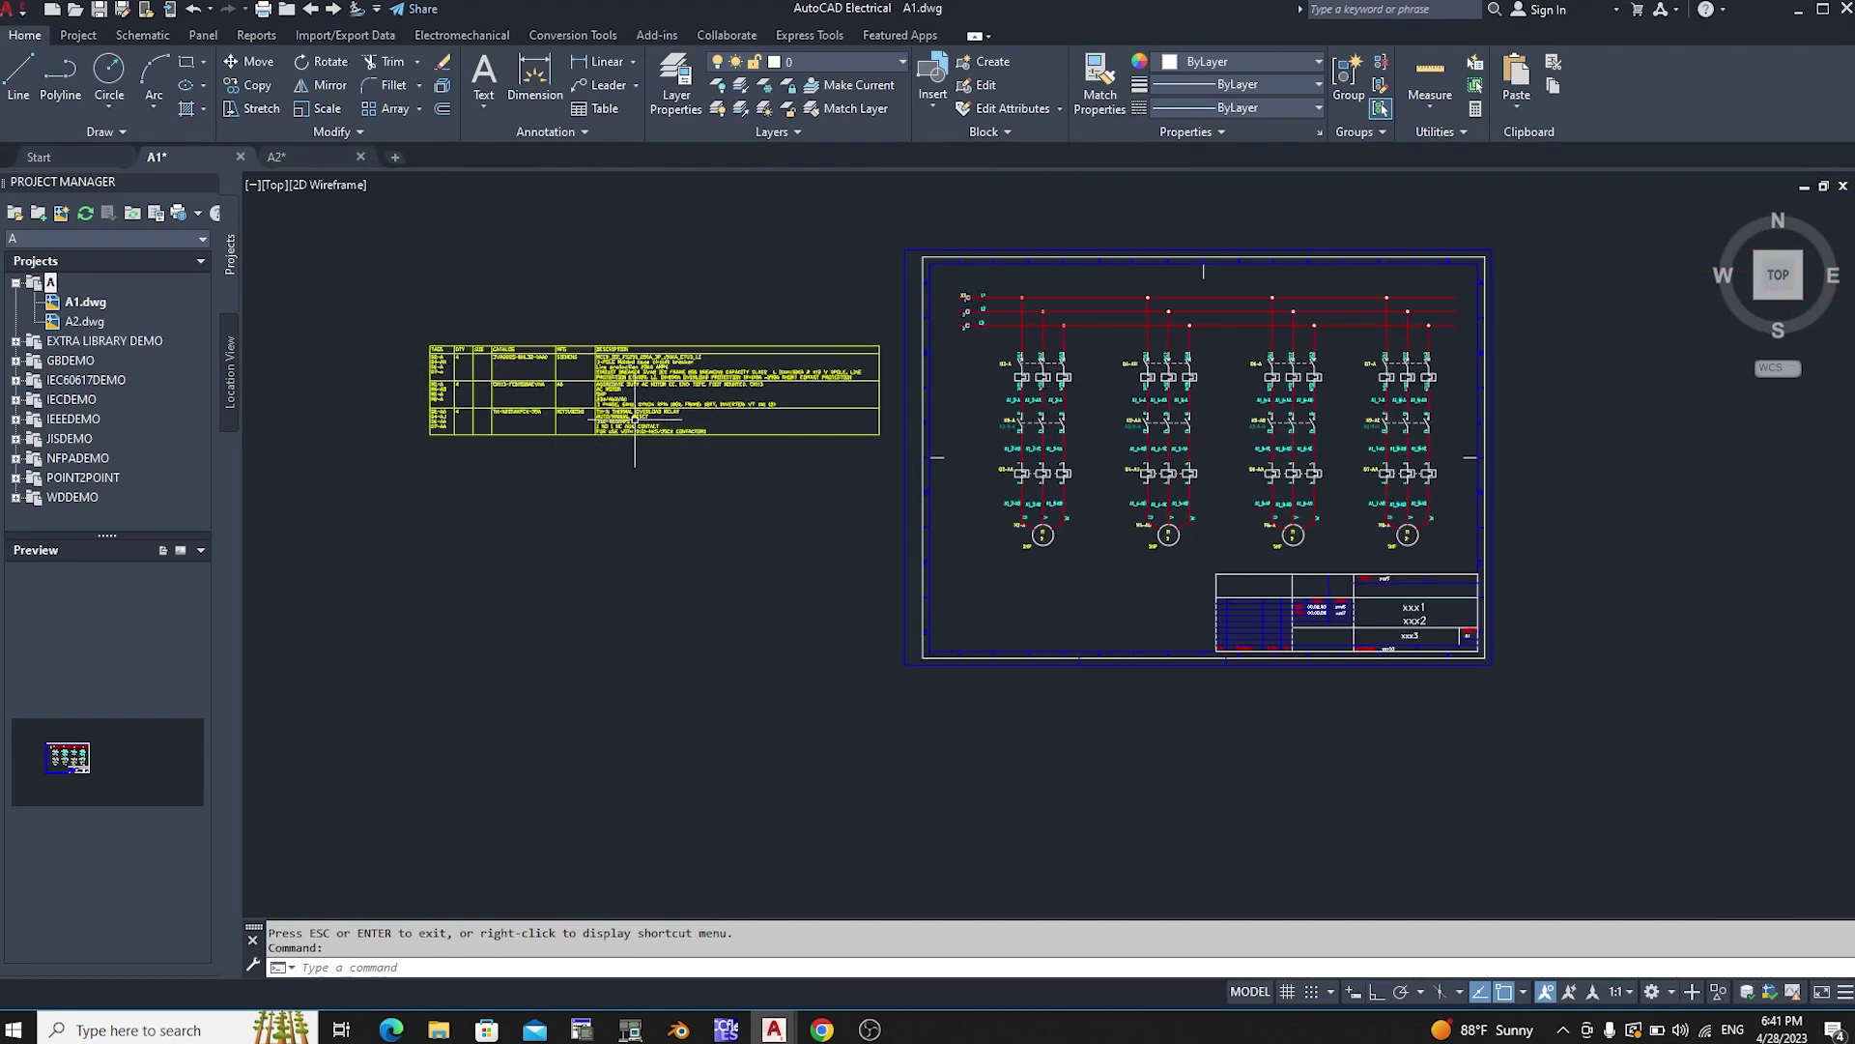
{"action": "left_click", "coordinate": [278, 157]}
{"action": "scroll", "coordinate": [494, 337], "scroll_direction": "down", "scroll_amount": 4}
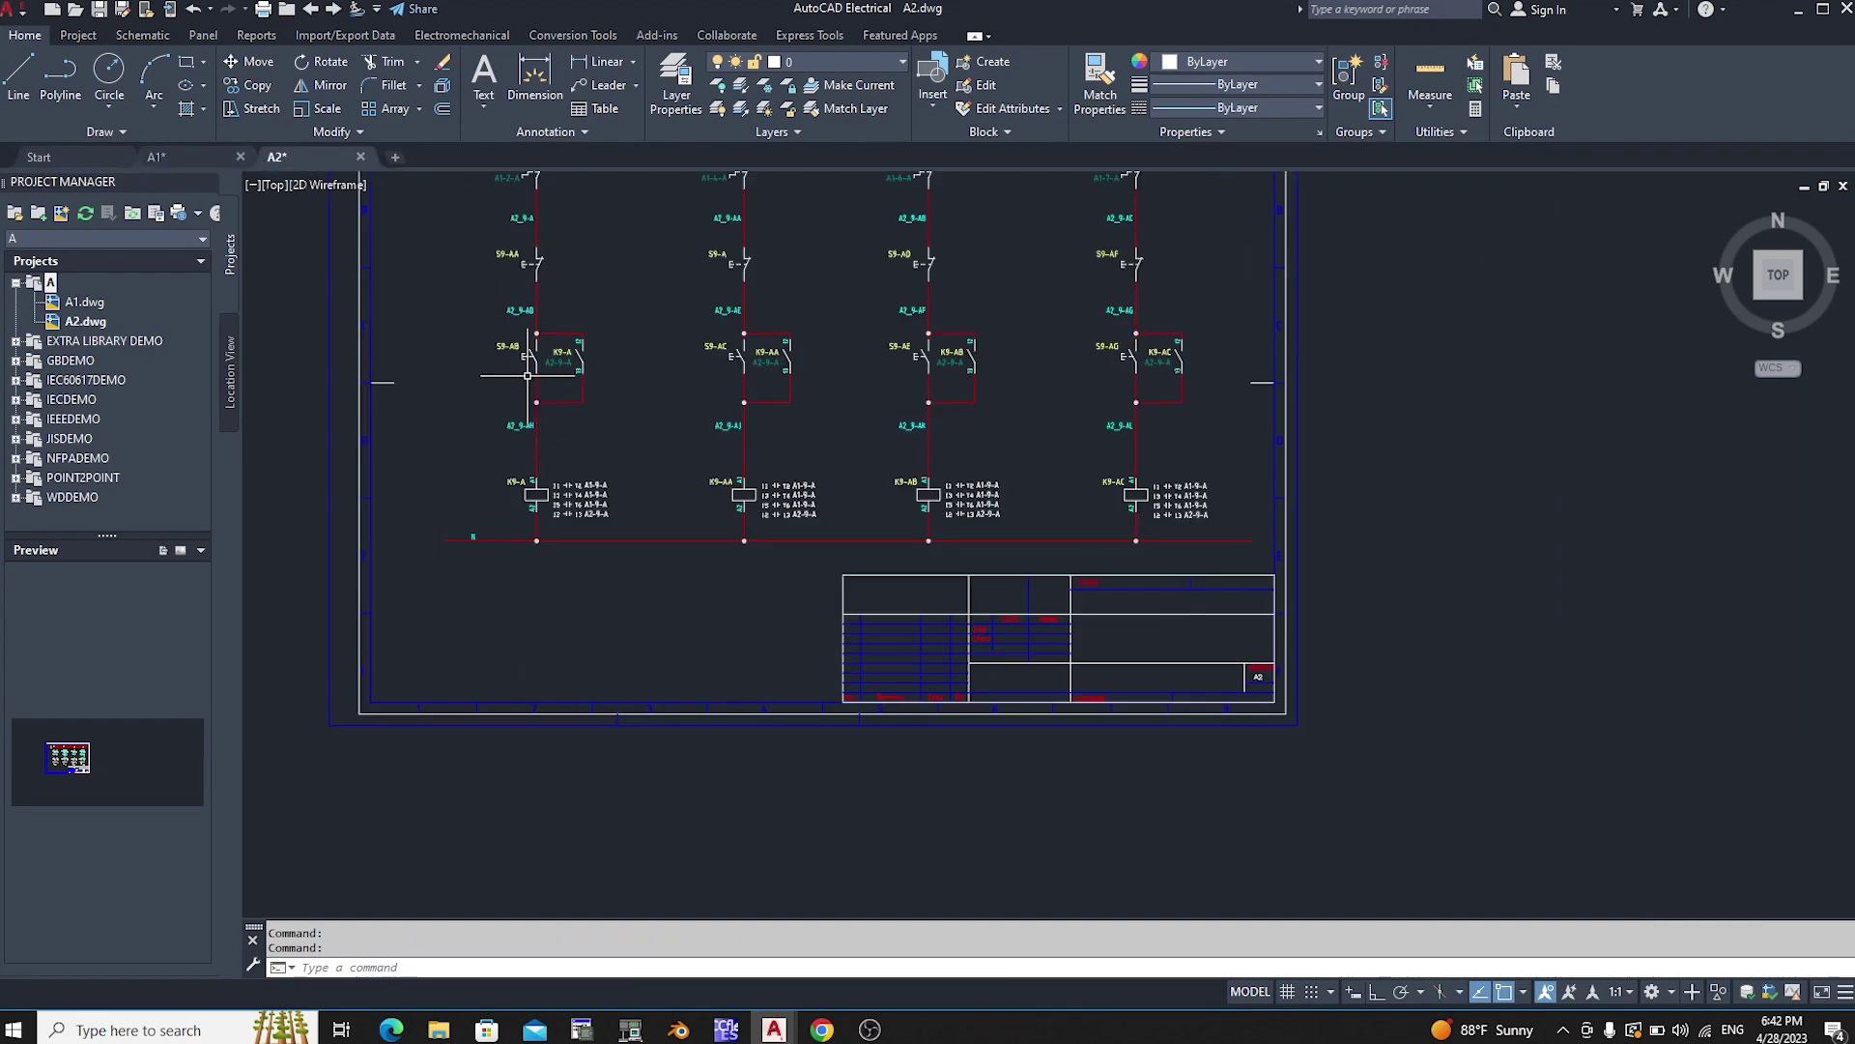
{"action": "scroll", "coordinate": [490, 280], "scroll_direction": "down", "scroll_amount": 2}
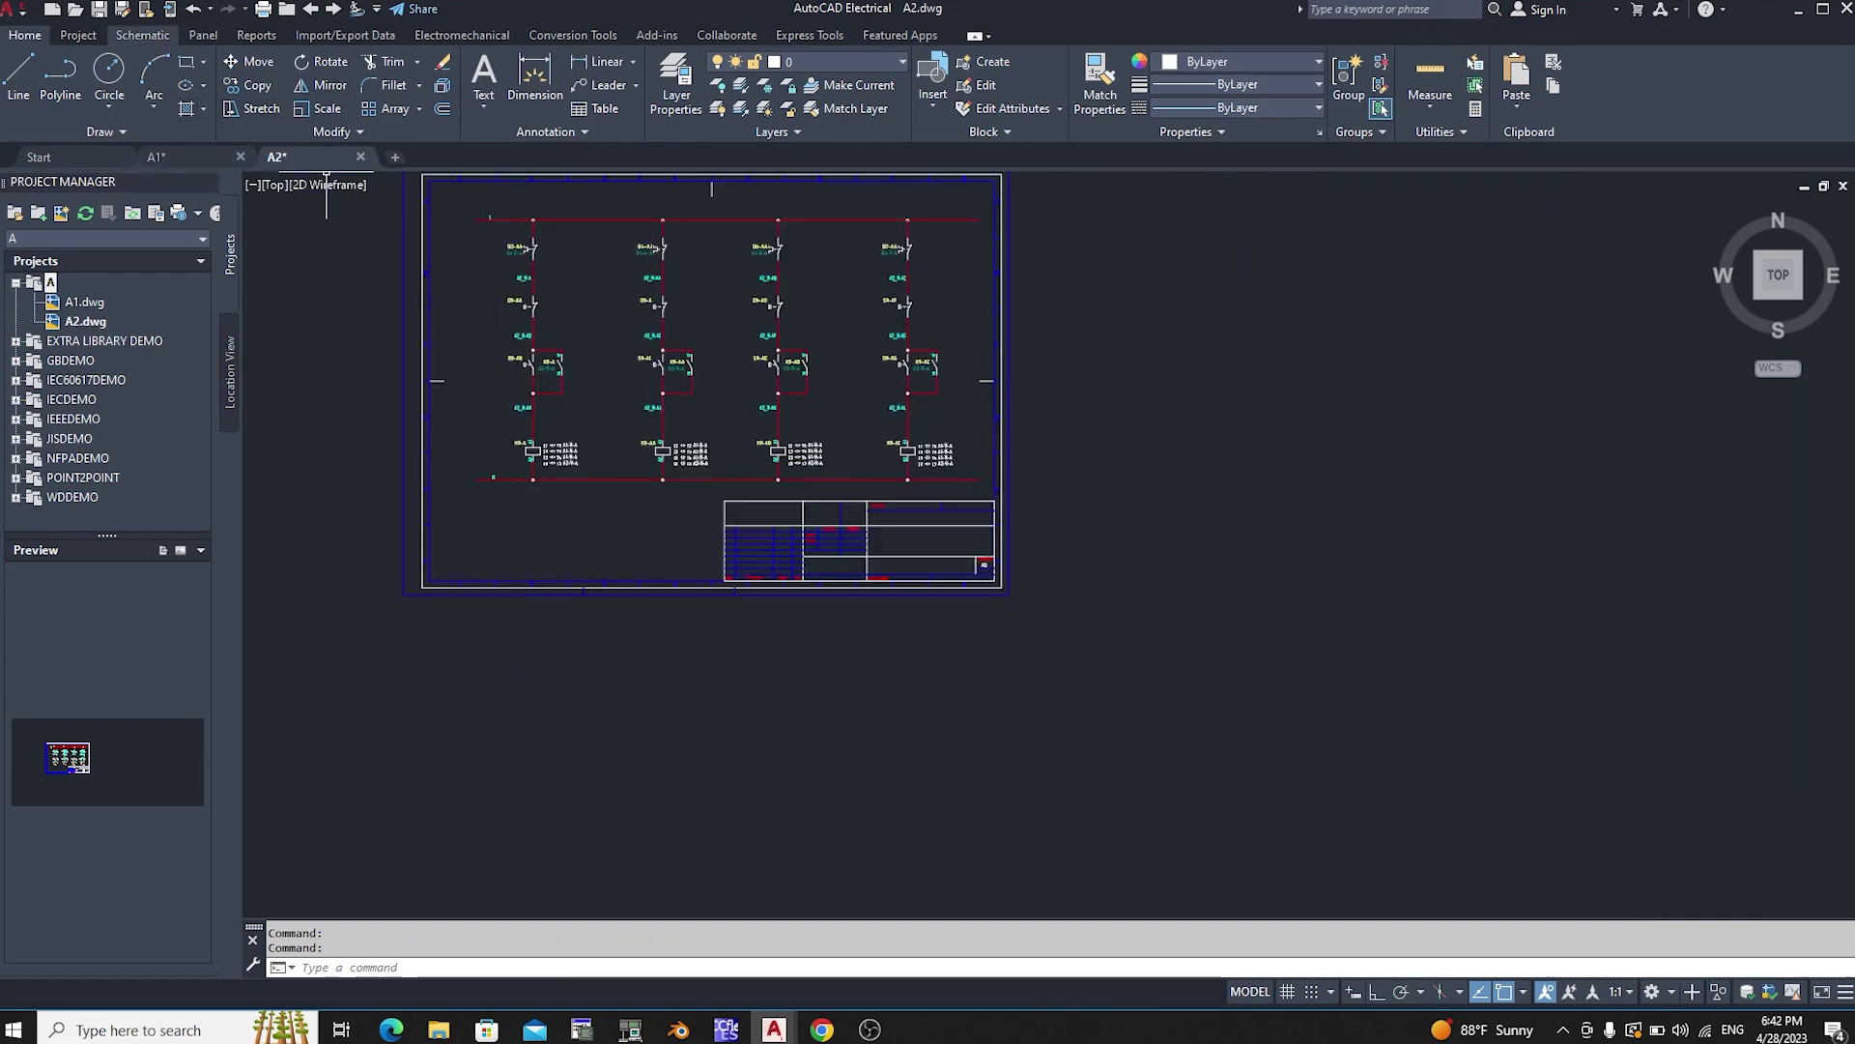
Step: Generate the active-drawing Bill of Material for A2 and place its table at lower left, below the schematic
{"action": "left_click", "coordinate": [256, 35]}
{"action": "left_click", "coordinate": [22, 83]}
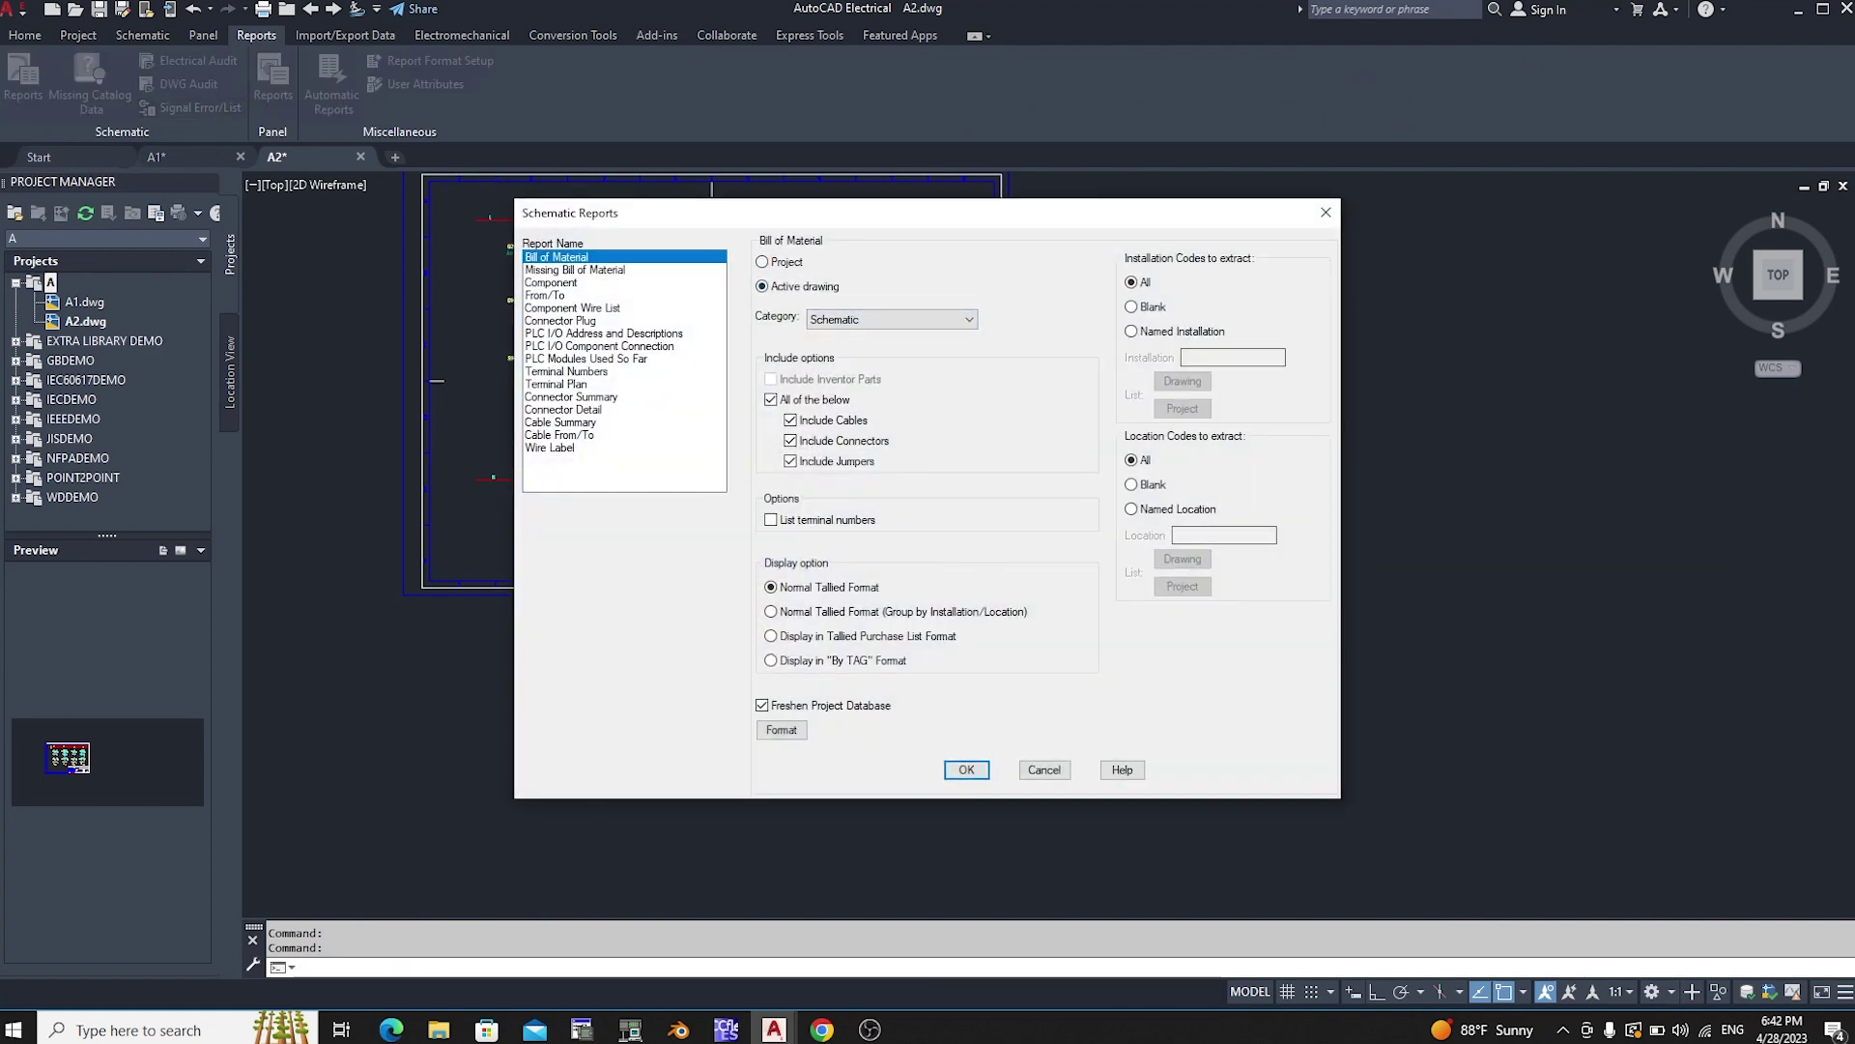
{"action": "key", "text": "Return"}
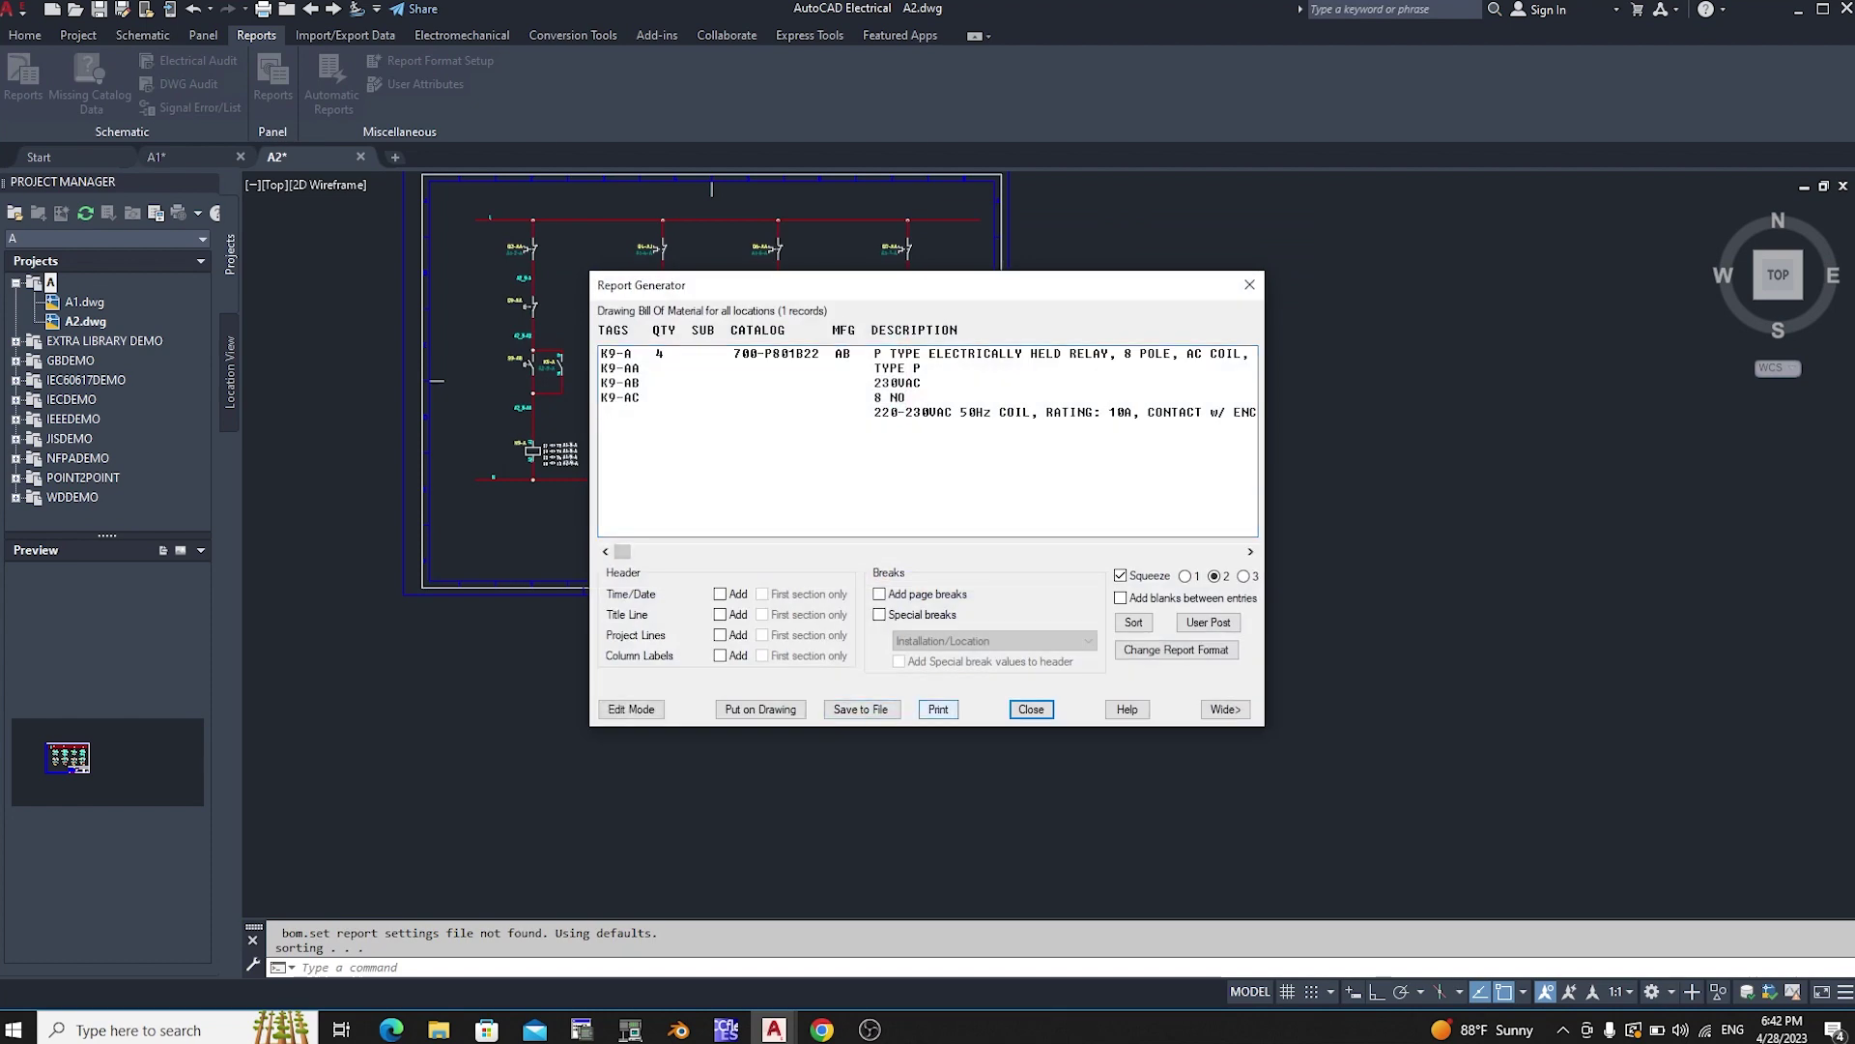
{"action": "key", "text": "Return"}
{"action": "left_click", "coordinate": [850, 716]}
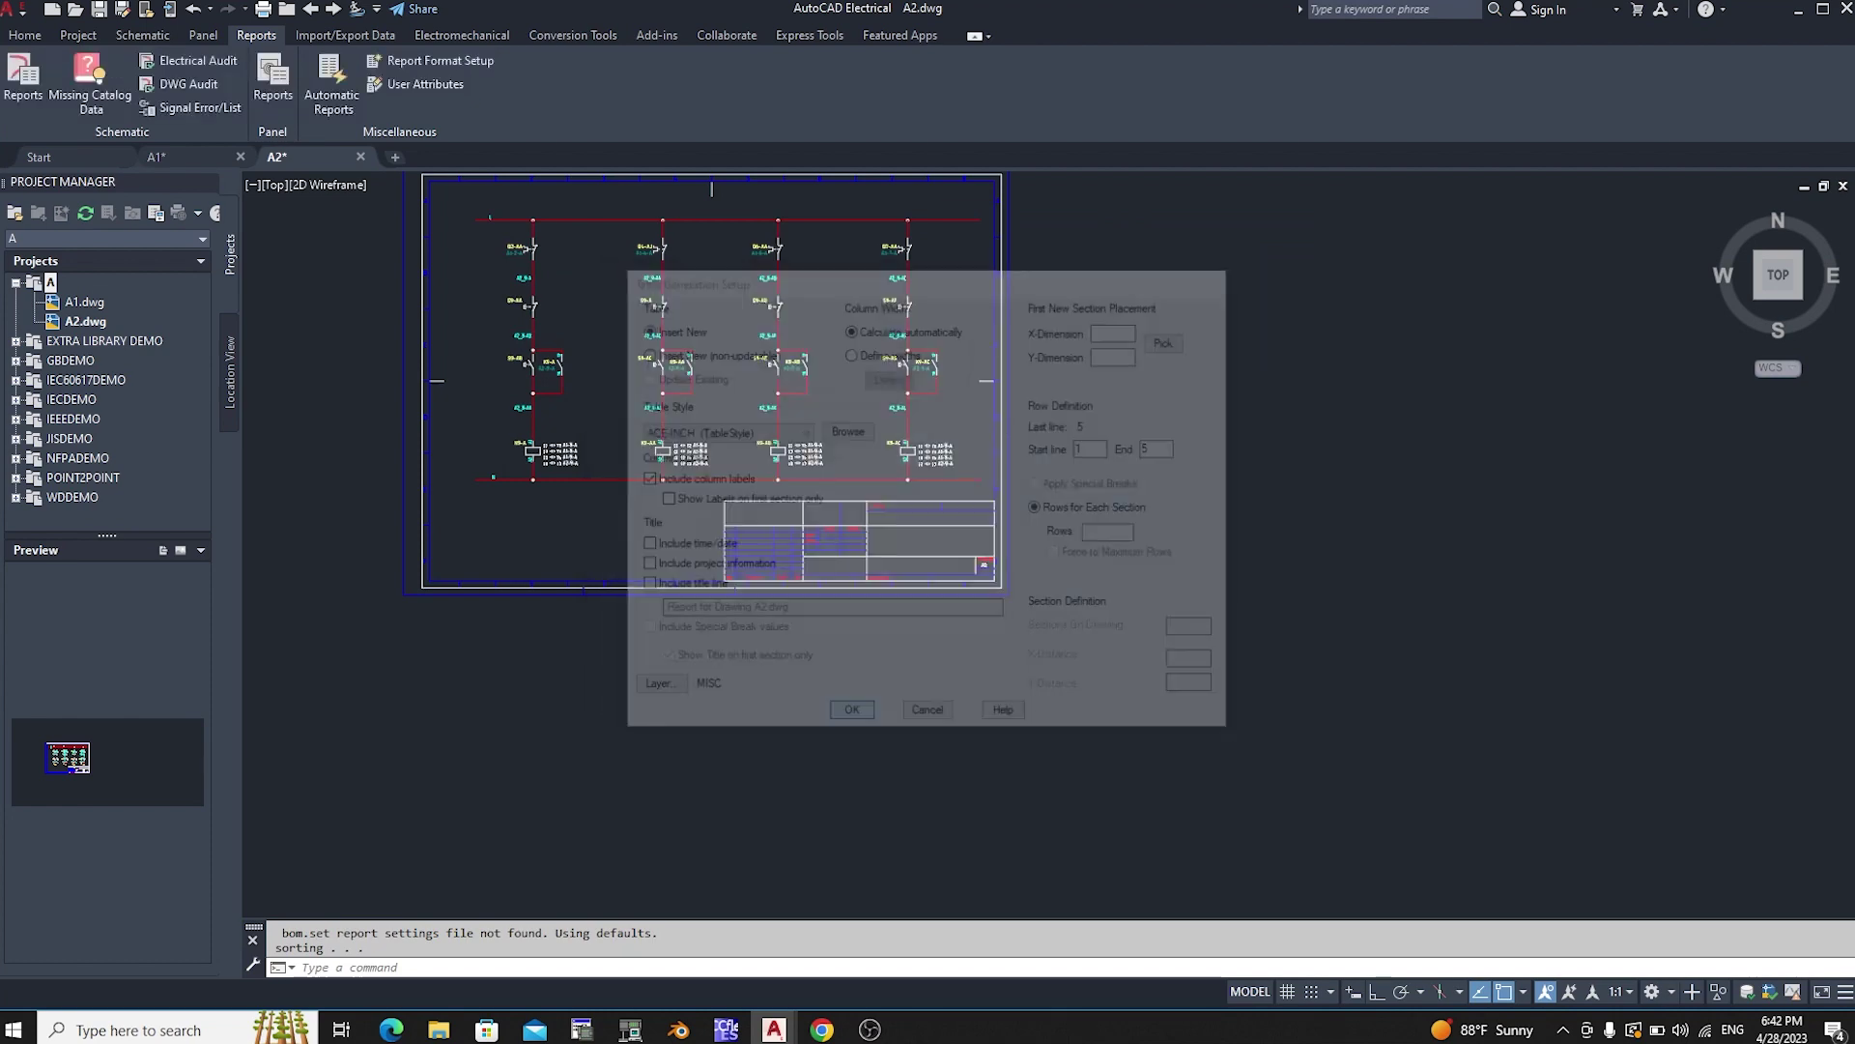
{"action": "left_click", "coordinate": [498, 514]}
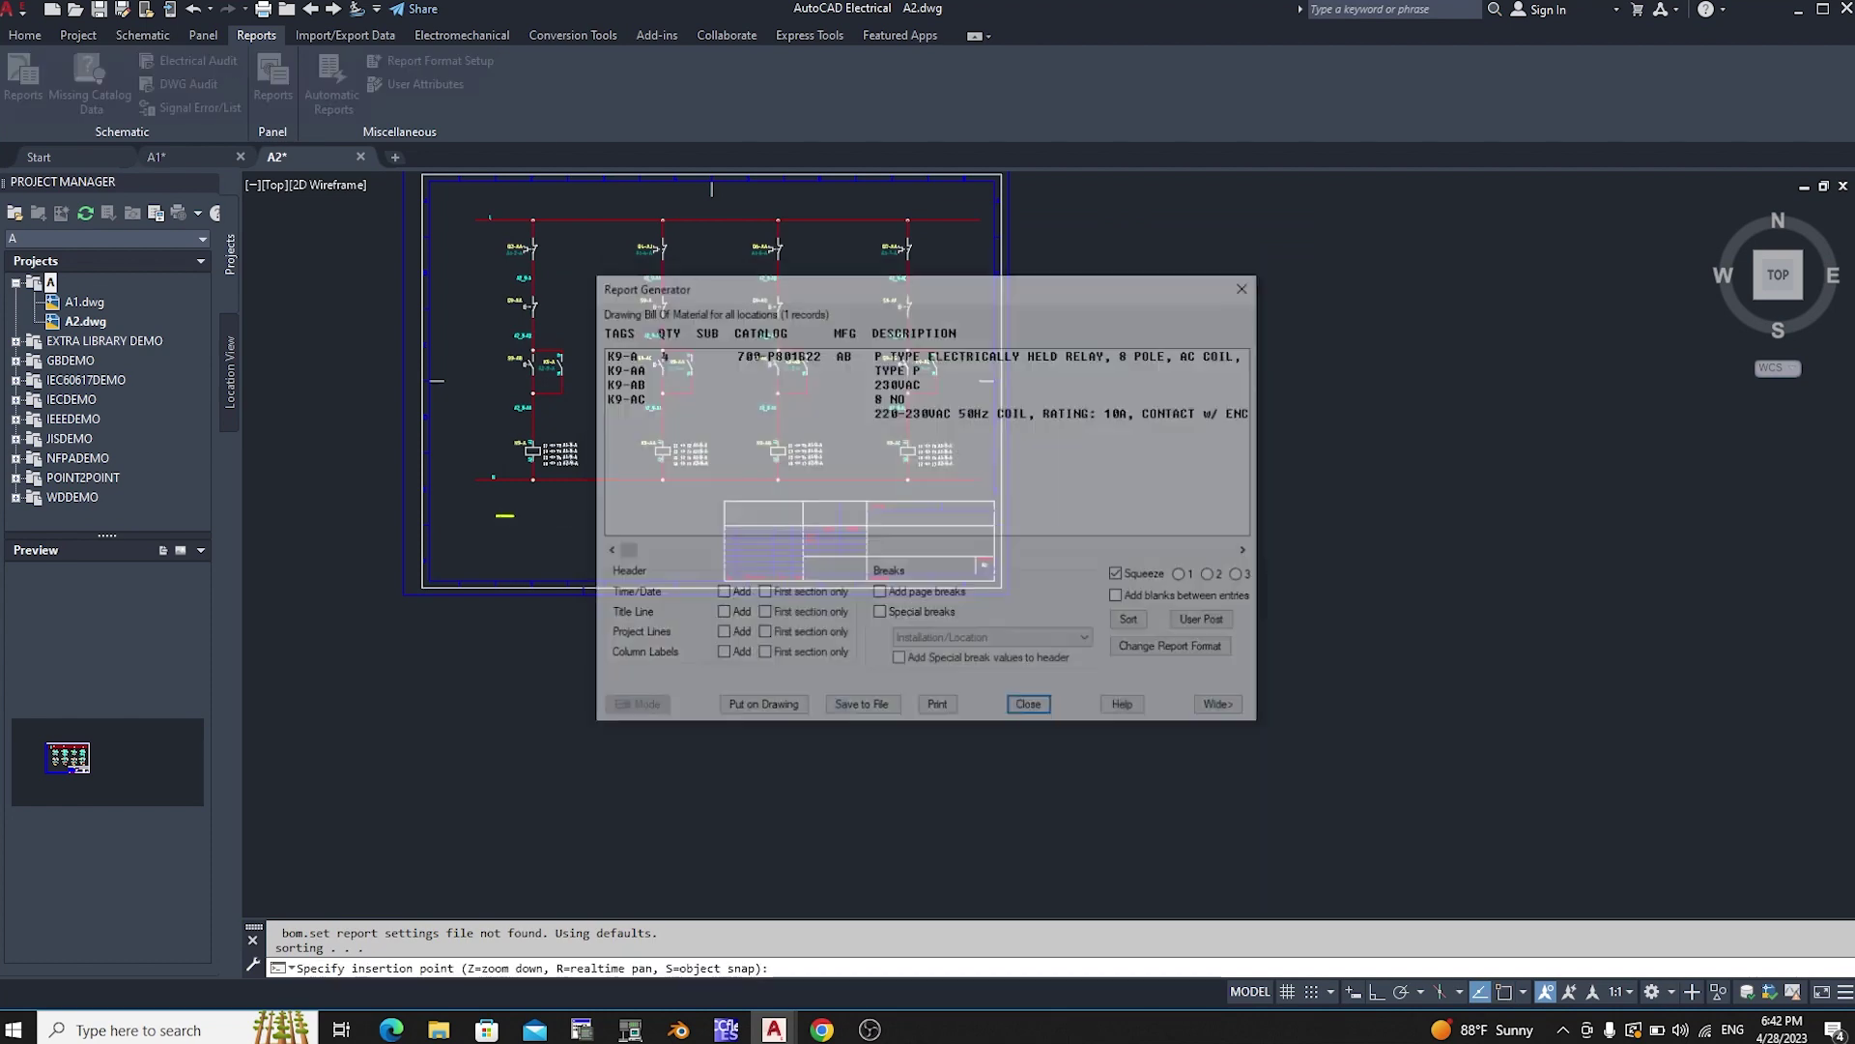
Step: Select the small A2 report table and scale it up to a readable size
{"action": "key", "text": "Escape"}
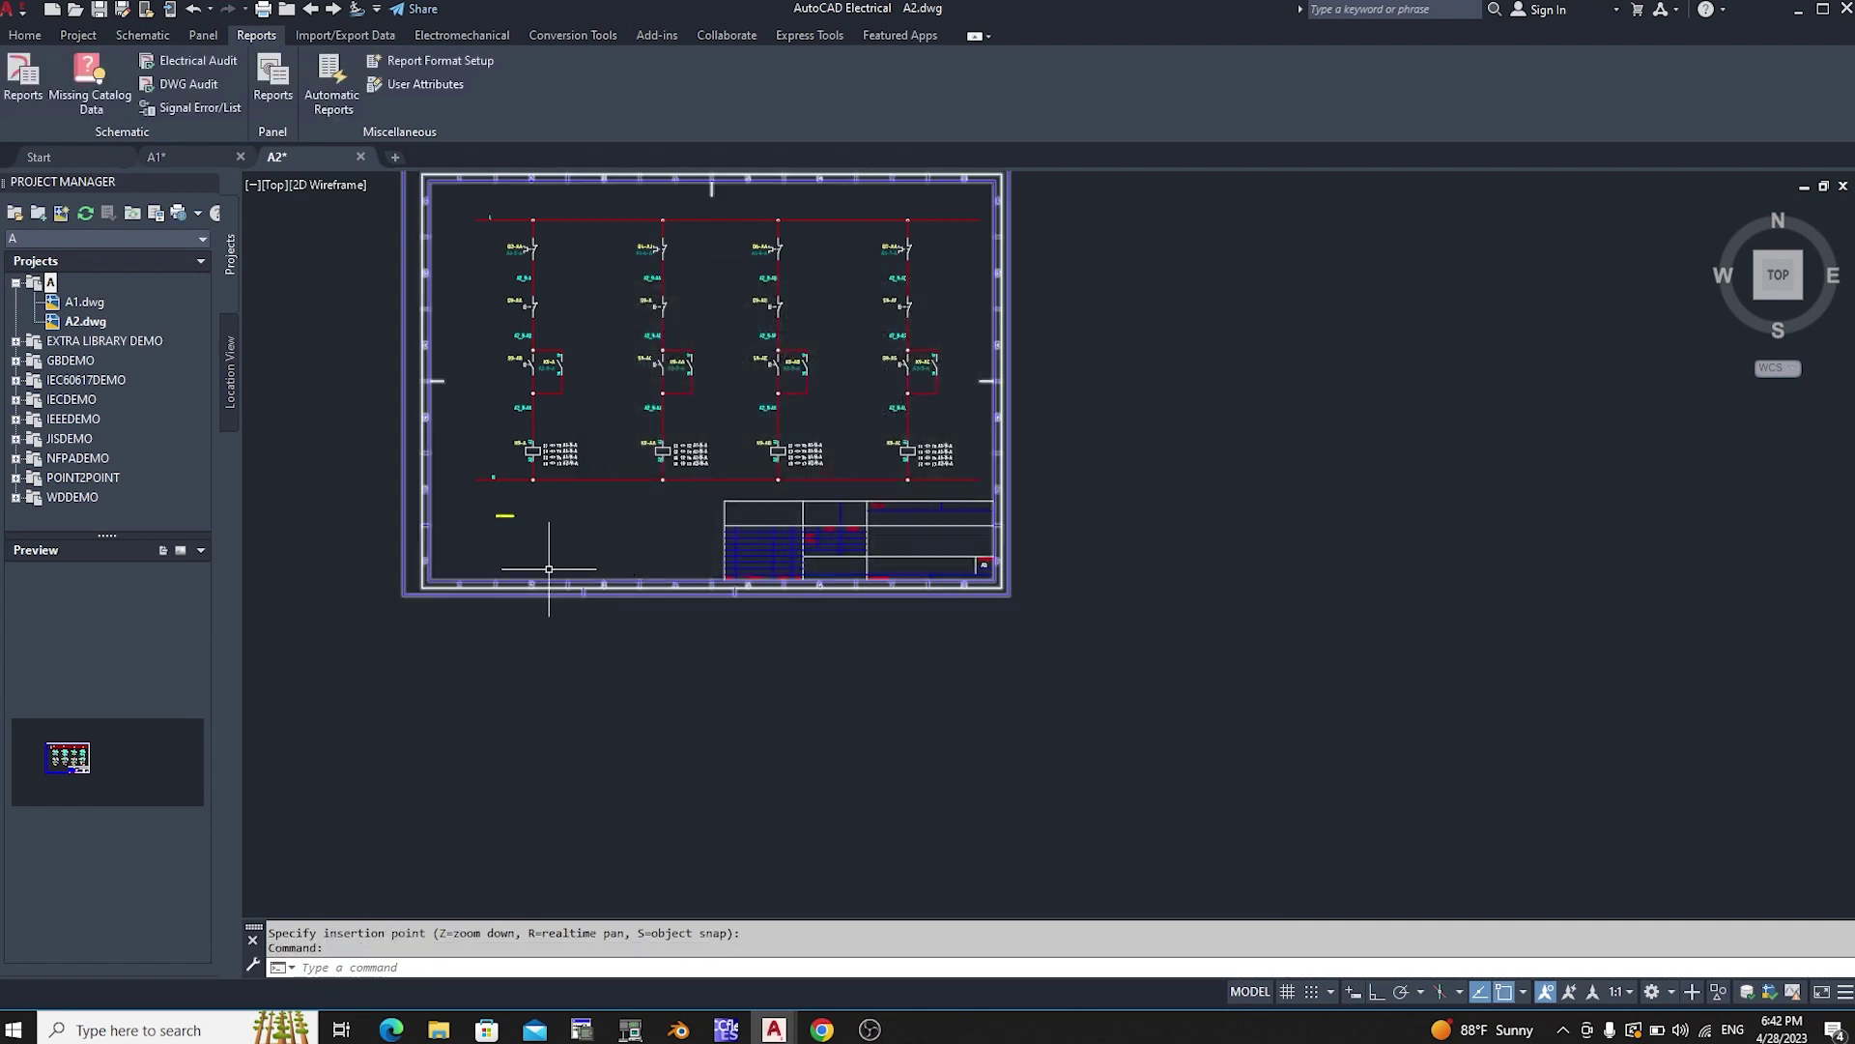
{"action": "scroll", "coordinate": [542, 570], "scroll_direction": "up", "scroll_amount": 6}
{"action": "right_click", "coordinate": [383, 365]}
{"action": "key", "text": "Escape"}
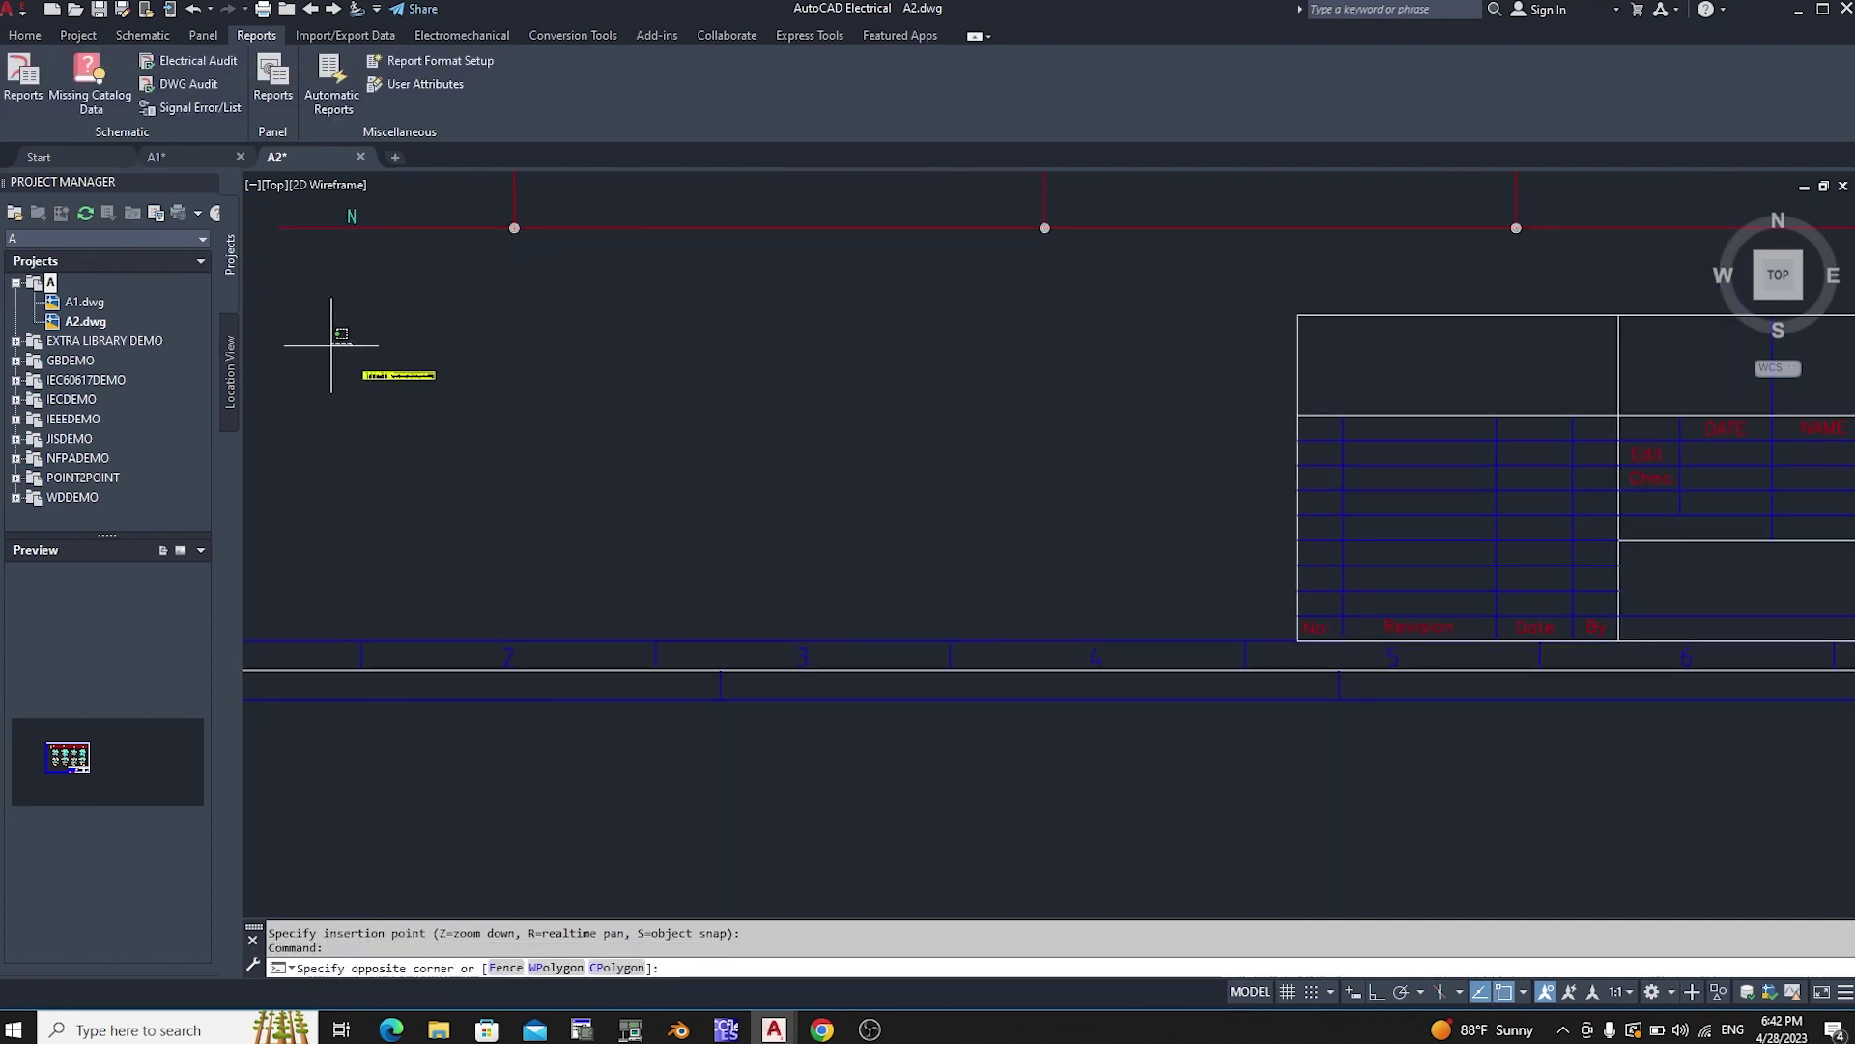
{"action": "left_click", "coordinate": [449, 420]}
{"action": "scroll", "coordinate": [359, 329], "scroll_direction": "up", "scroll_amount": 3}
{"action": "left_click", "coordinate": [663, 527]}
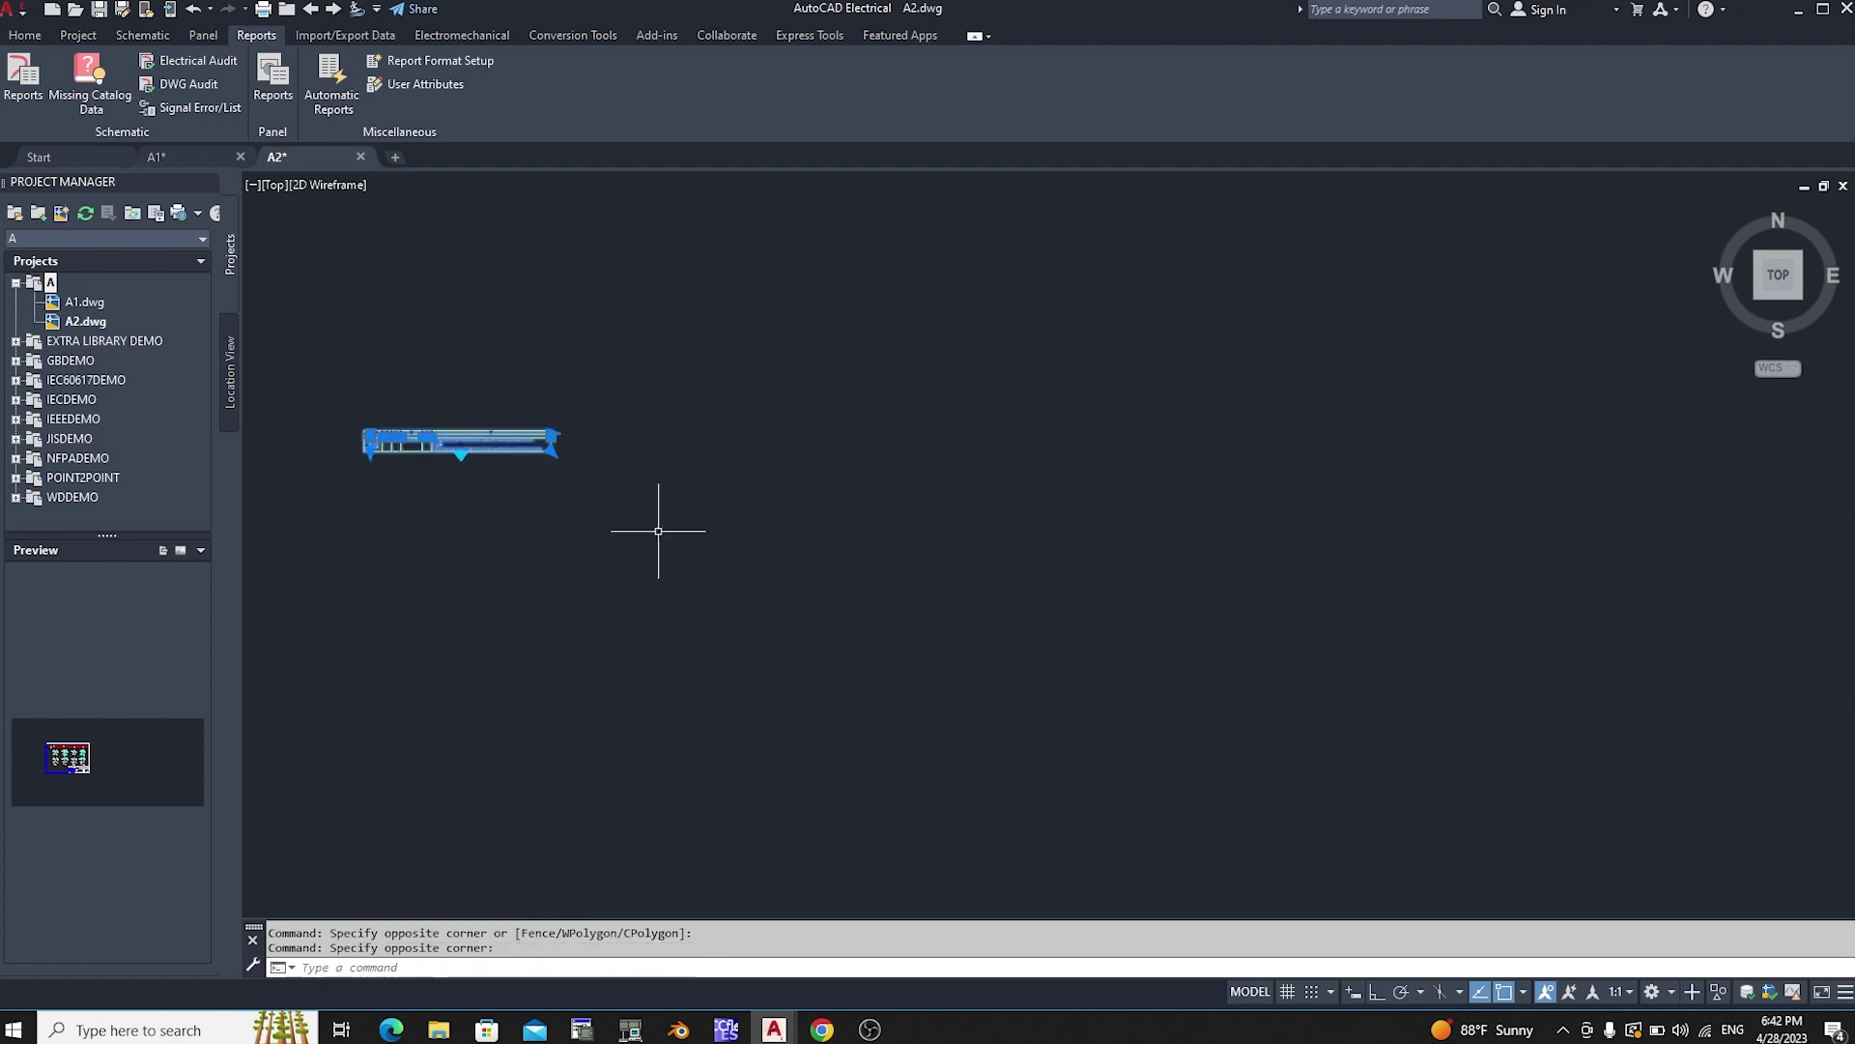
{"action": "right_click", "coordinate": [539, 468]}
{"action": "left_click", "coordinate": [581, 510]}
{"action": "left_click", "coordinate": [543, 444]}
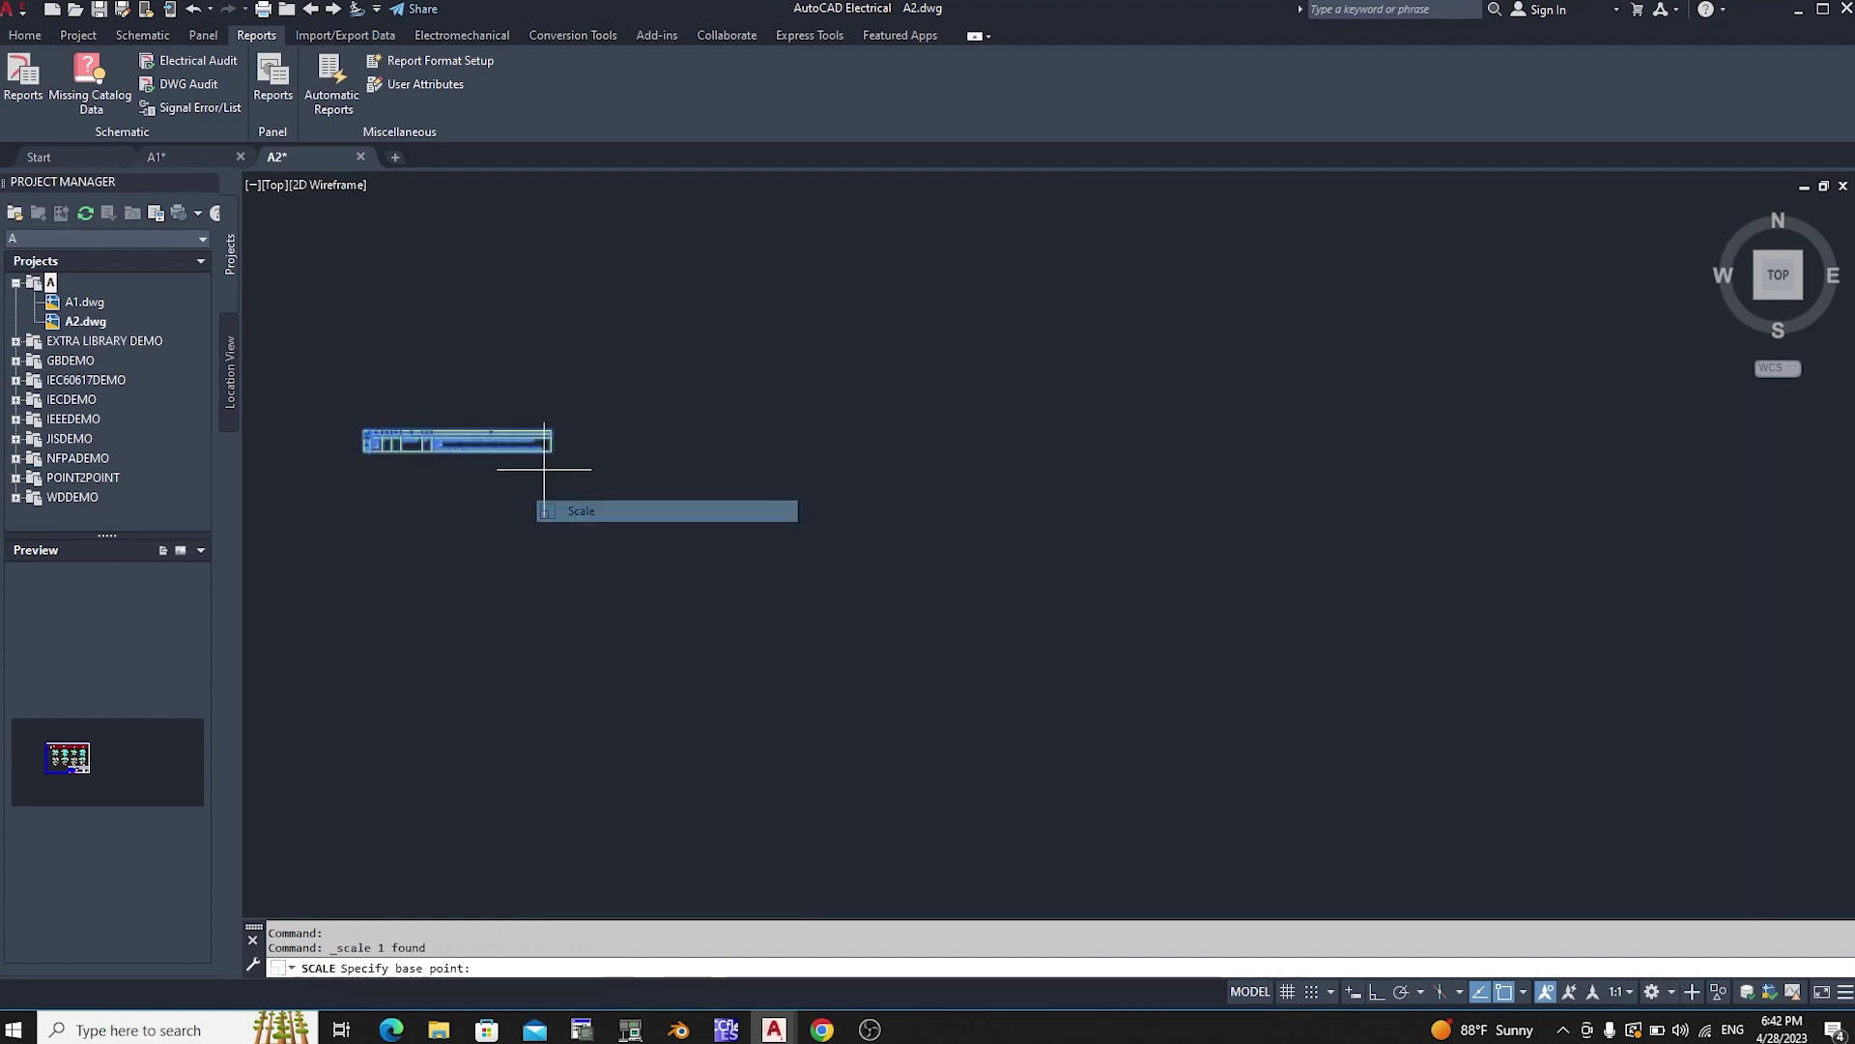
{"action": "scroll", "coordinate": [735, 532], "scroll_direction": "down", "scroll_amount": 5}
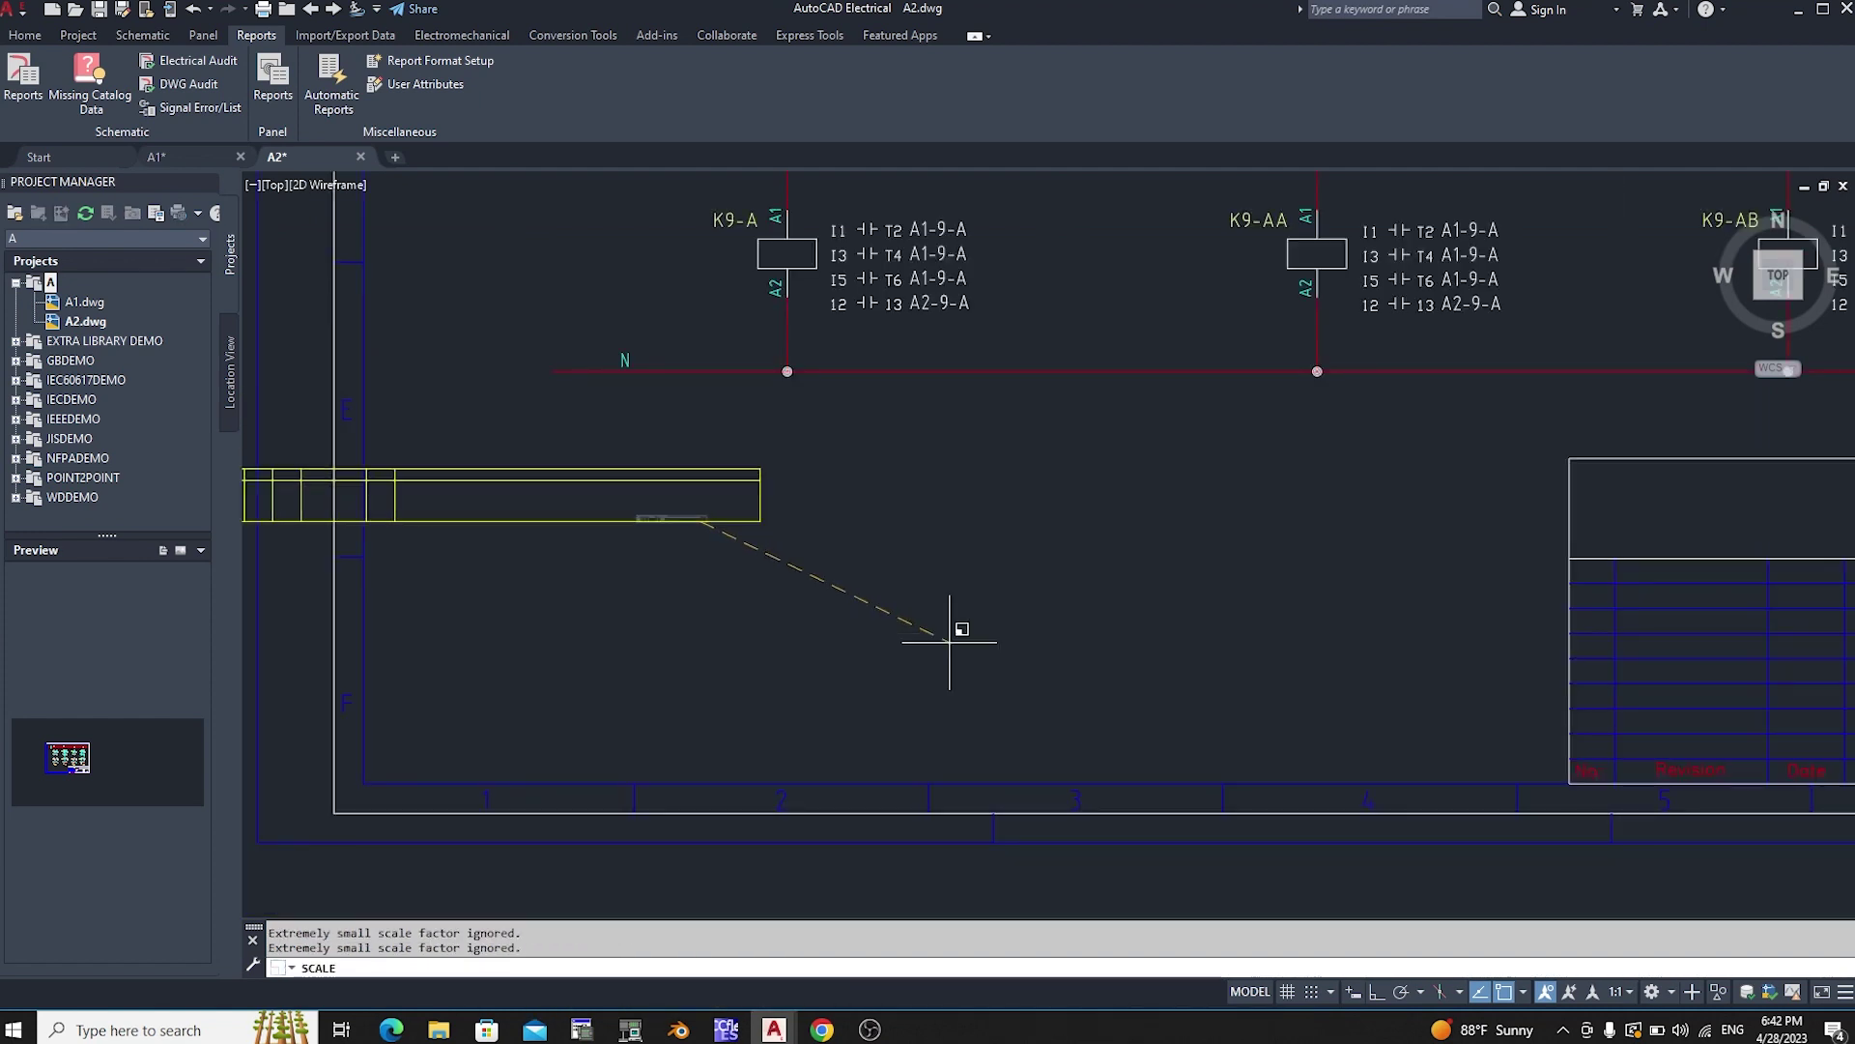
{"action": "left_click", "coordinate": [1008, 665]}
Step: Move the enlarged table below the rungs, left of the title block
{"action": "left_click", "coordinate": [971, 462]}
{"action": "left_click", "coordinate": [763, 444]}
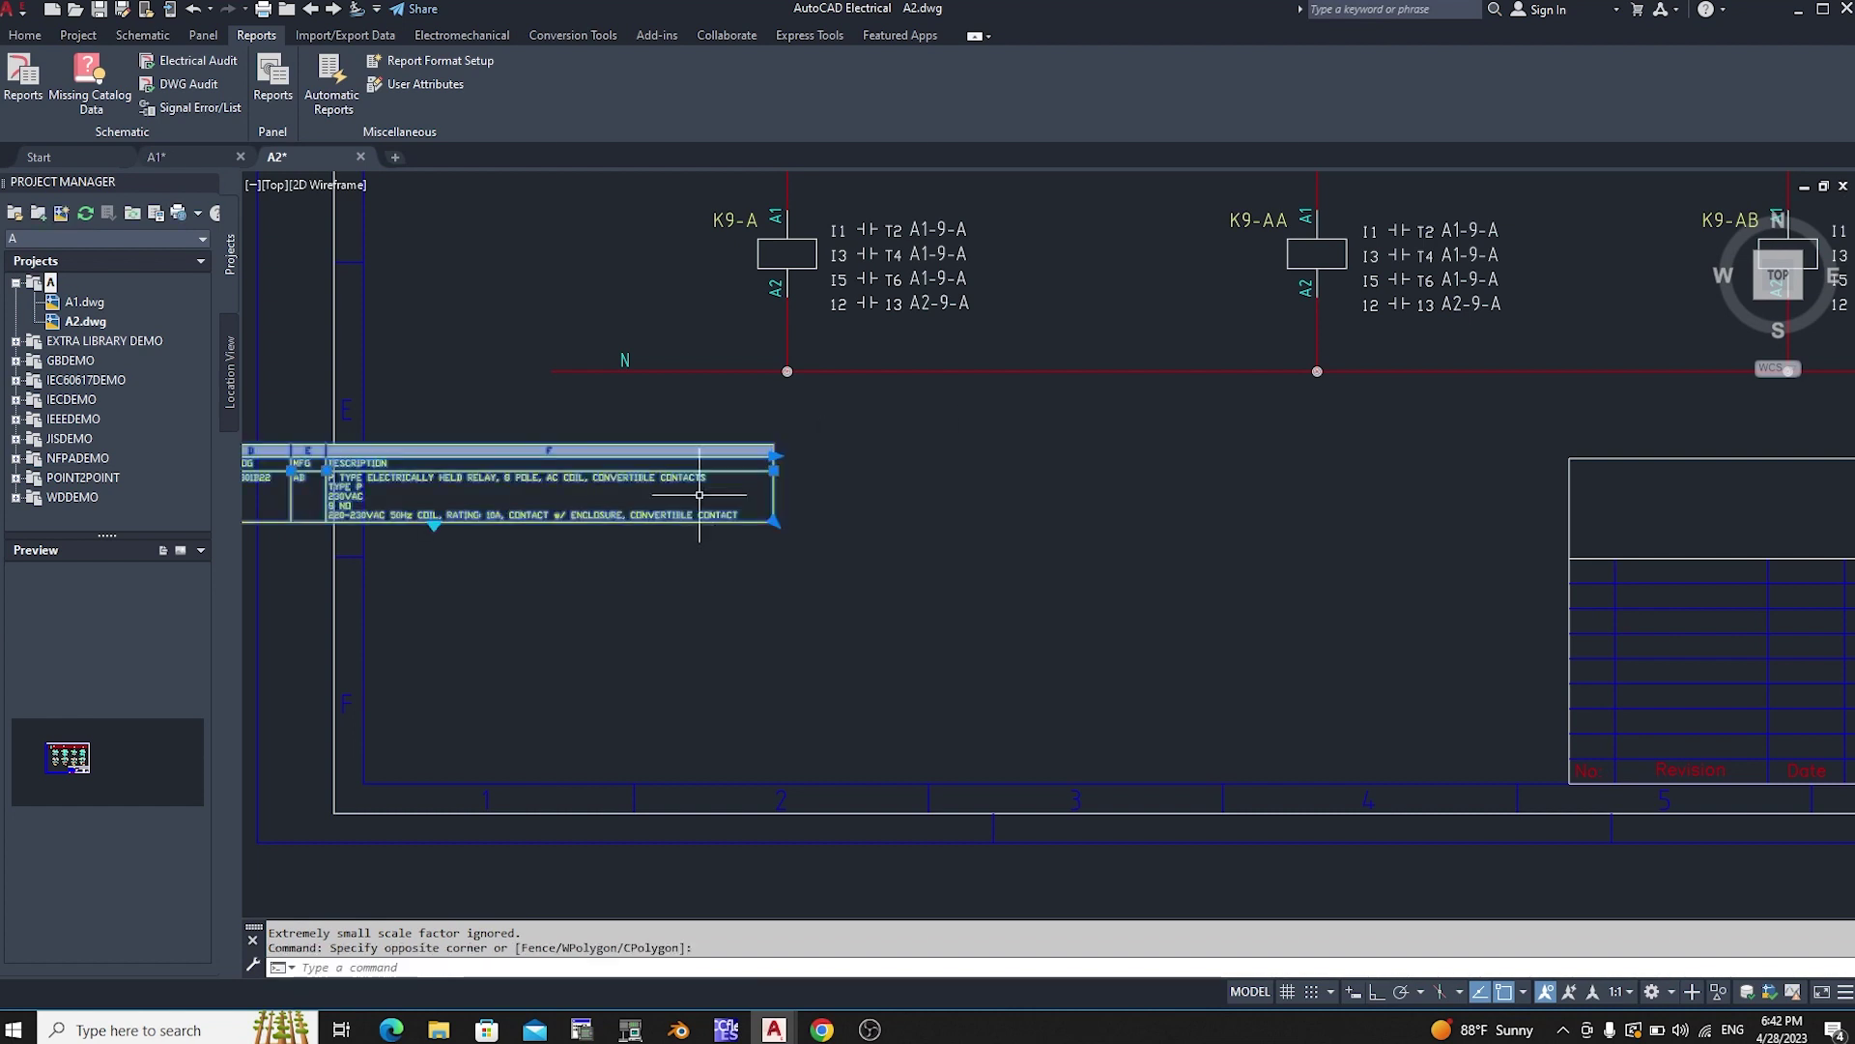
{"action": "right_click", "coordinate": [726, 821]}
{"action": "left_click", "coordinate": [770, 467]}
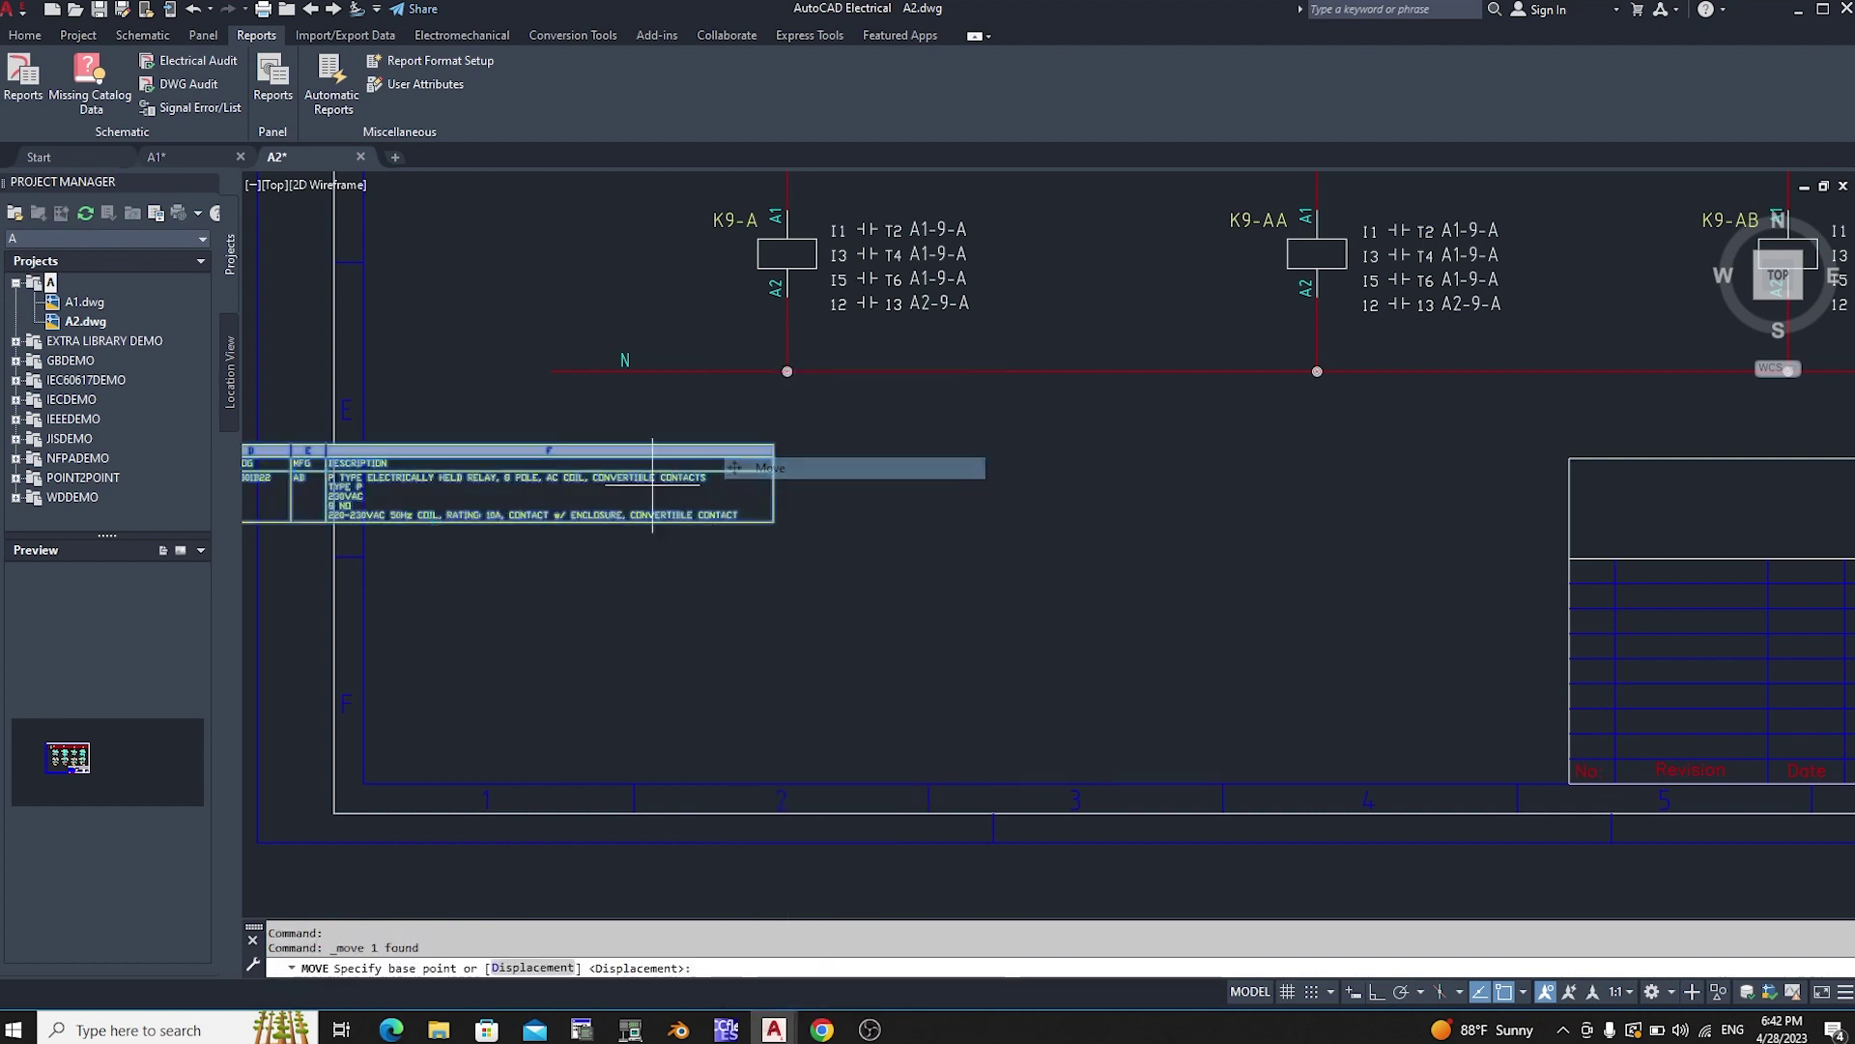
{"action": "left_click", "coordinate": [650, 486]}
{"action": "left_click", "coordinate": [1168, 551]}
Step: Zoom in and out to check the table placement, then switch to drawing A1
{"action": "scroll", "coordinate": [649, 566], "scroll_direction": "up", "scroll_amount": 4}
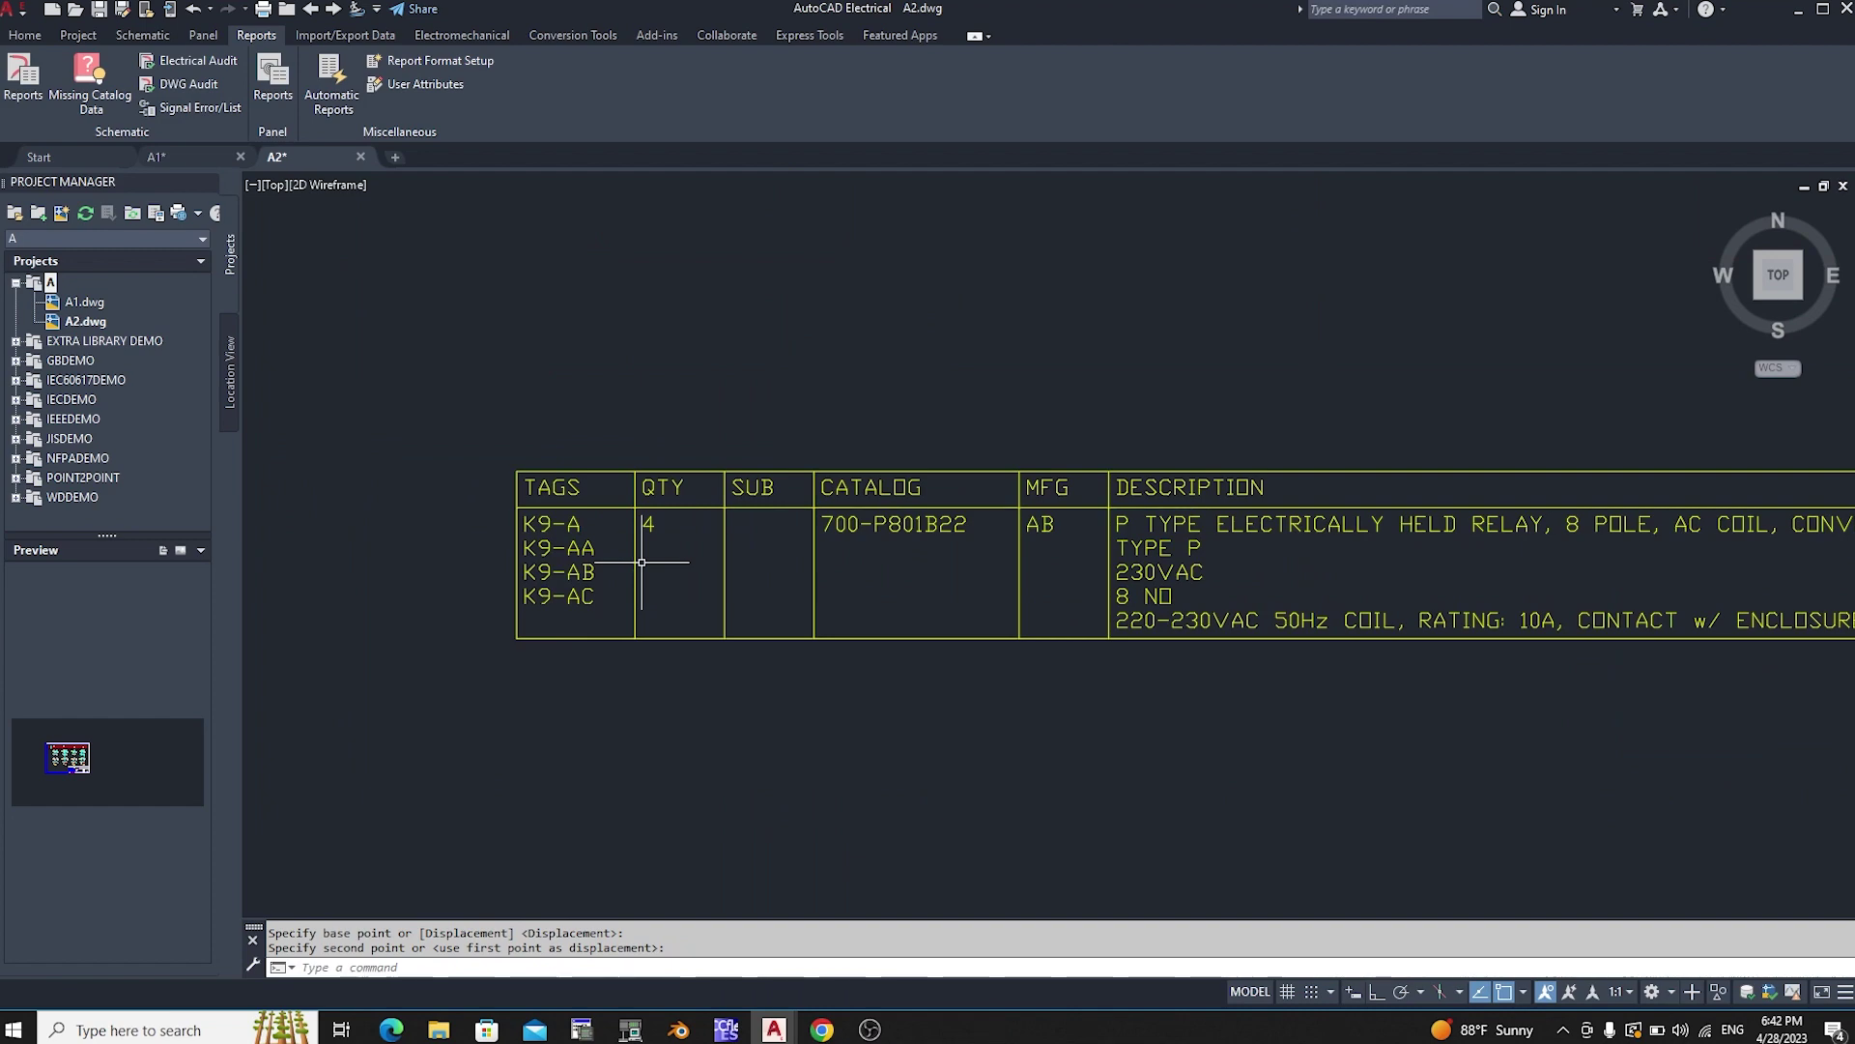
{"action": "scroll", "coordinate": [528, 577], "scroll_direction": "down", "scroll_amount": 6}
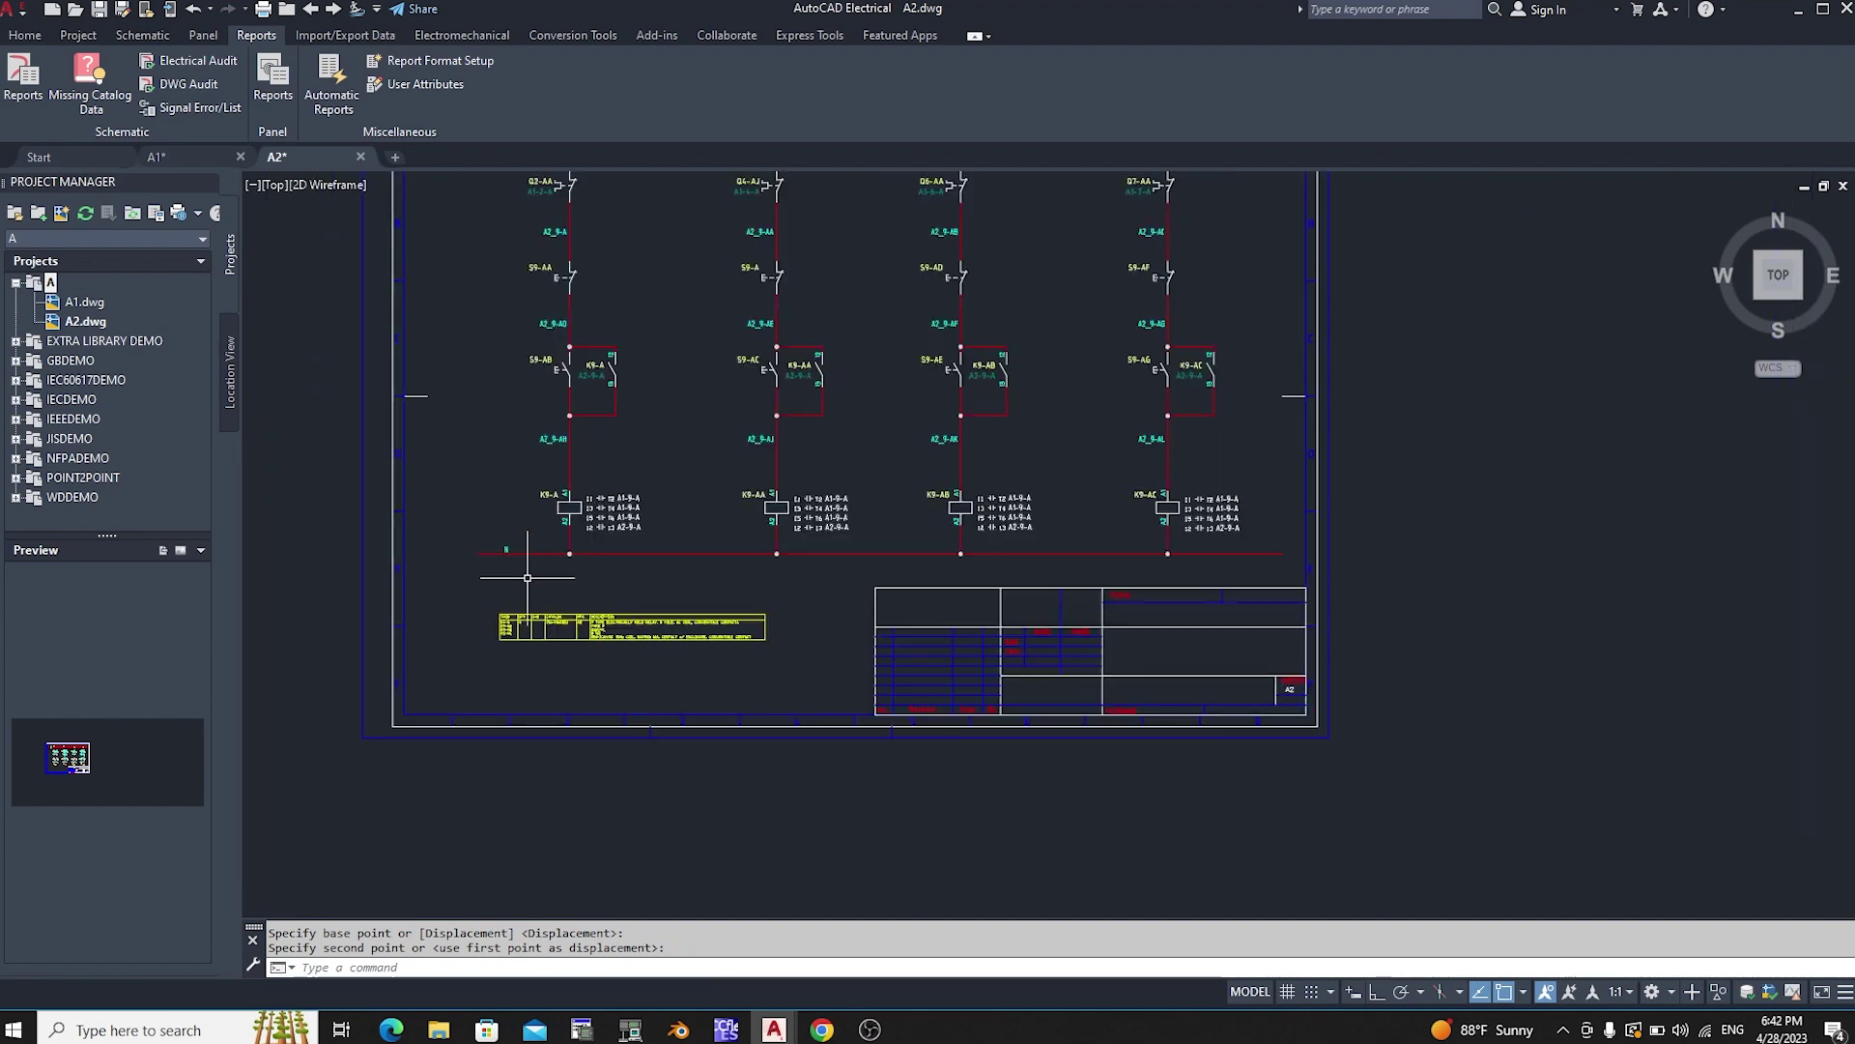
{"action": "scroll", "coordinate": [539, 489], "scroll_direction": "up", "scroll_amount": 6}
{"action": "scroll", "coordinate": [533, 415], "scroll_direction": "down", "scroll_amount": 6}
{"action": "scroll", "coordinate": [738, 443], "scroll_direction": "up", "scroll_amount": 4}
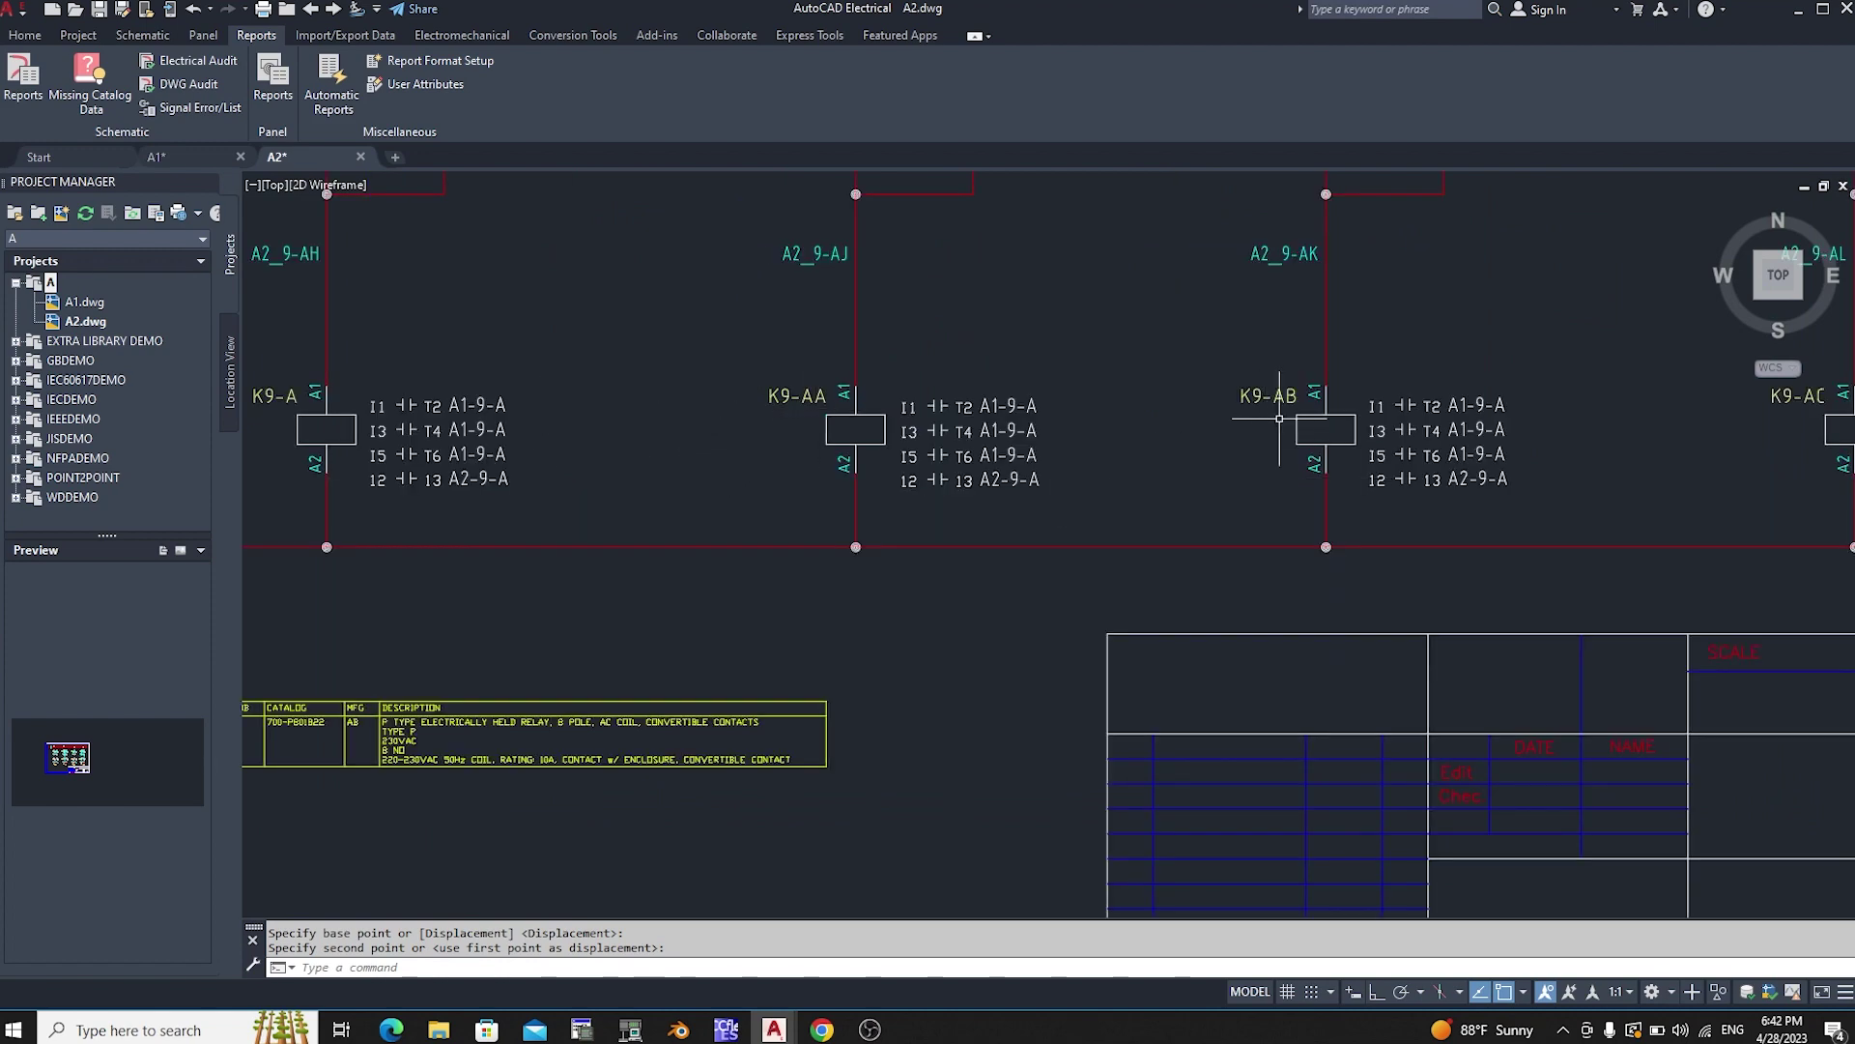
{"action": "scroll", "coordinate": [1273, 443], "scroll_direction": "down", "scroll_amount": 2}
{"action": "scroll", "coordinate": [1640, 457], "scroll_direction": "up", "scroll_amount": 2}
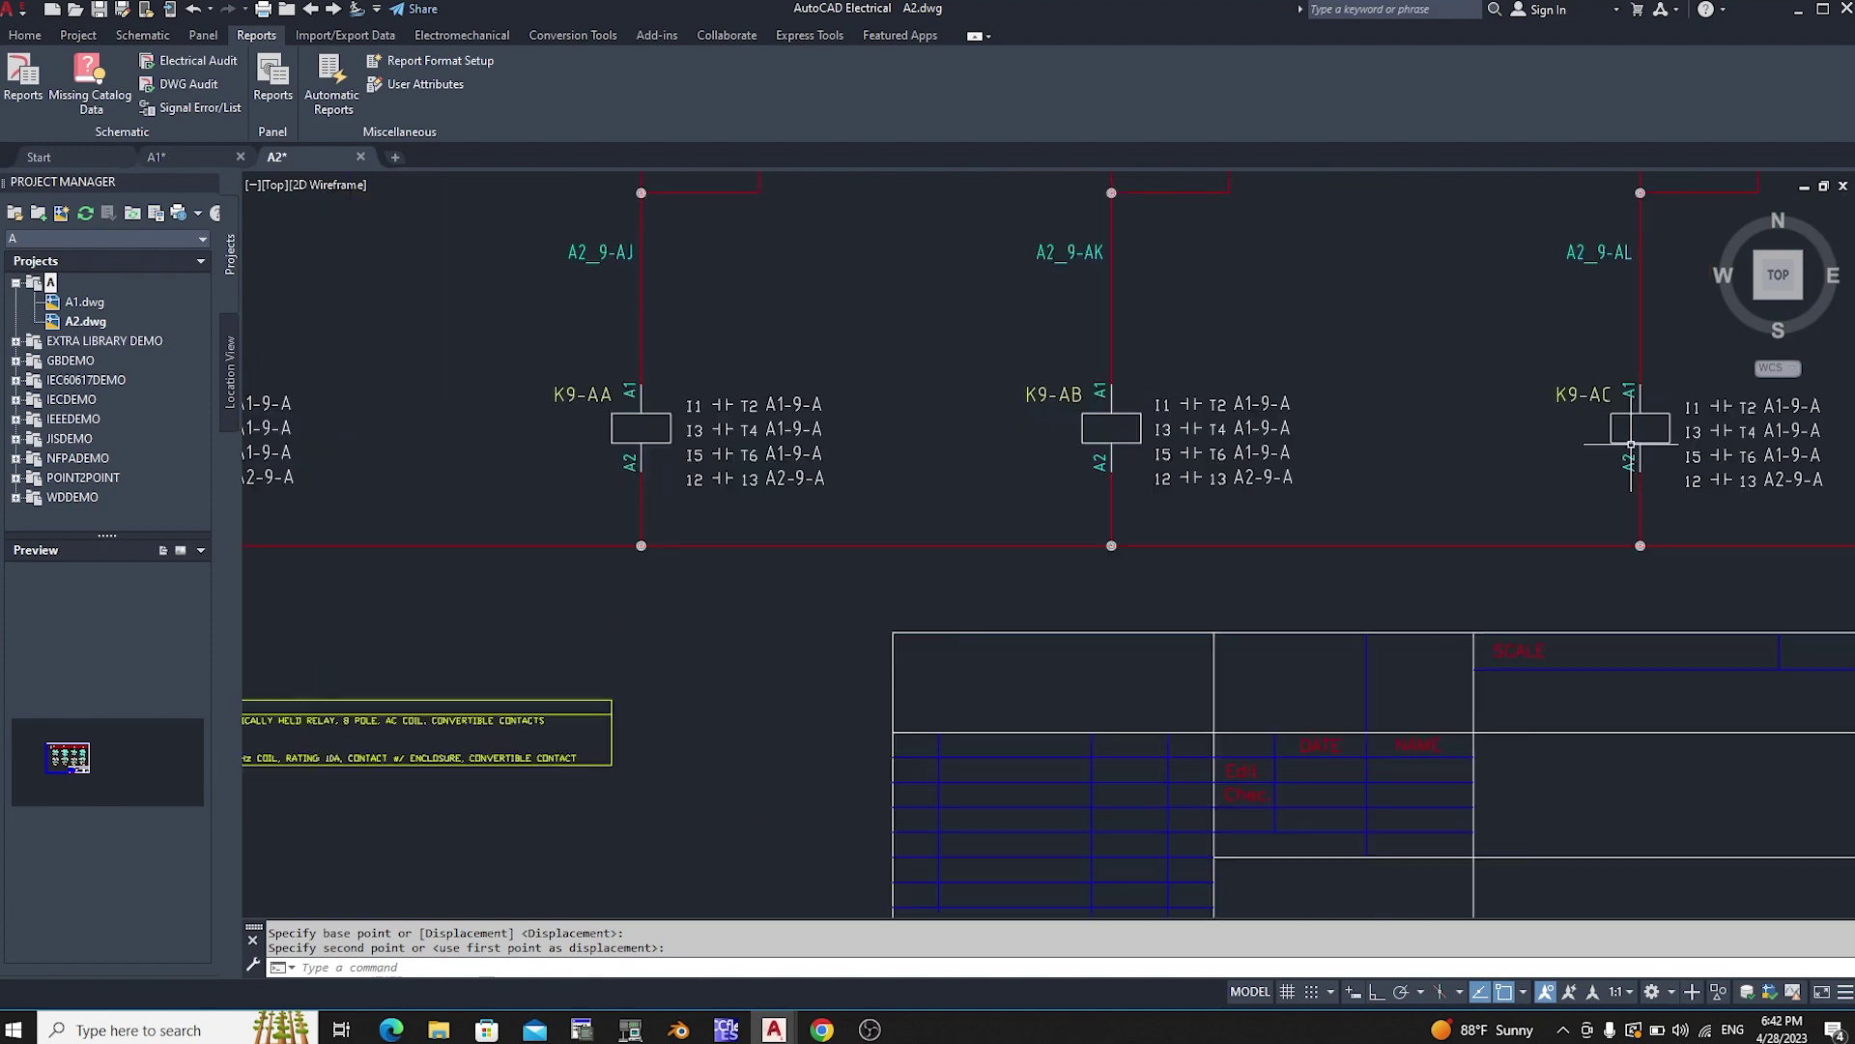
{"action": "scroll", "coordinate": [1640, 454], "scroll_direction": "down", "scroll_amount": 4}
{"action": "scroll", "coordinate": [1558, 450], "scroll_direction": "down", "scroll_amount": 2}
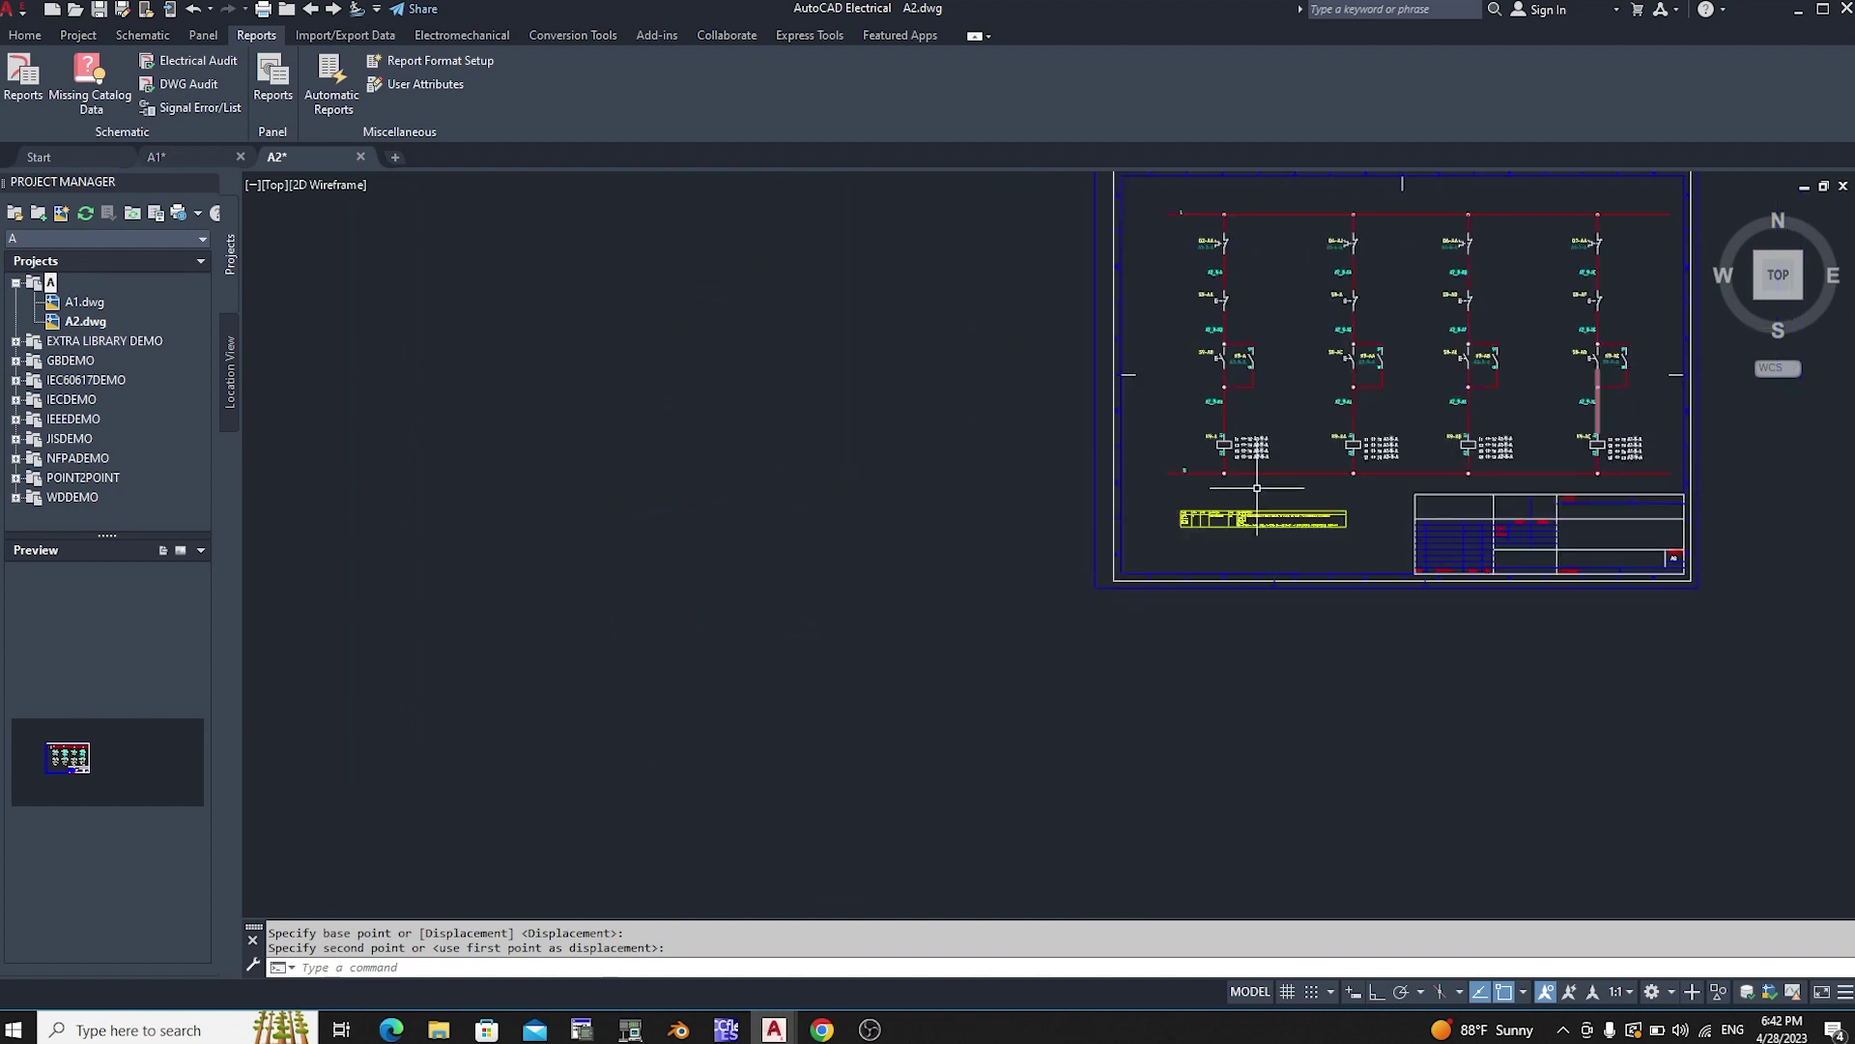
{"action": "scroll", "coordinate": [1334, 501], "scroll_direction": "up", "scroll_amount": 4}
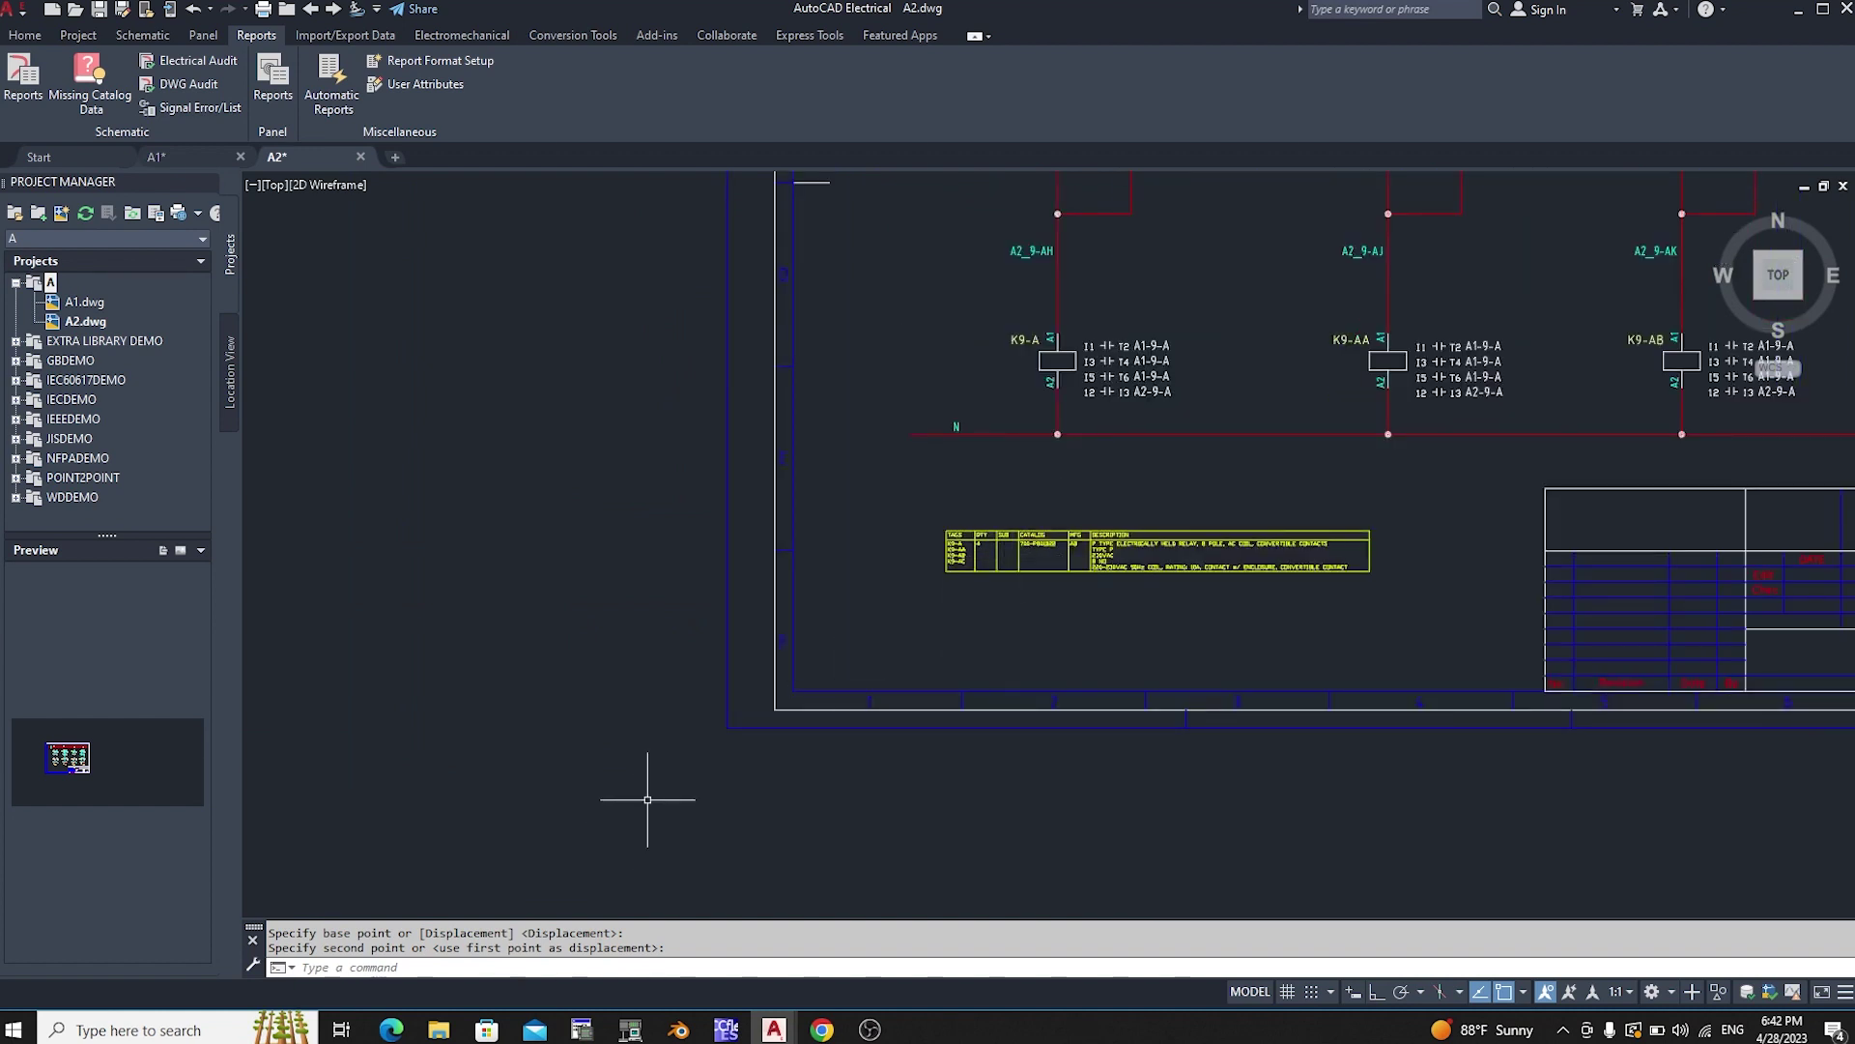
{"action": "scroll", "coordinate": [648, 799], "scroll_direction": "down", "scroll_amount": 4}
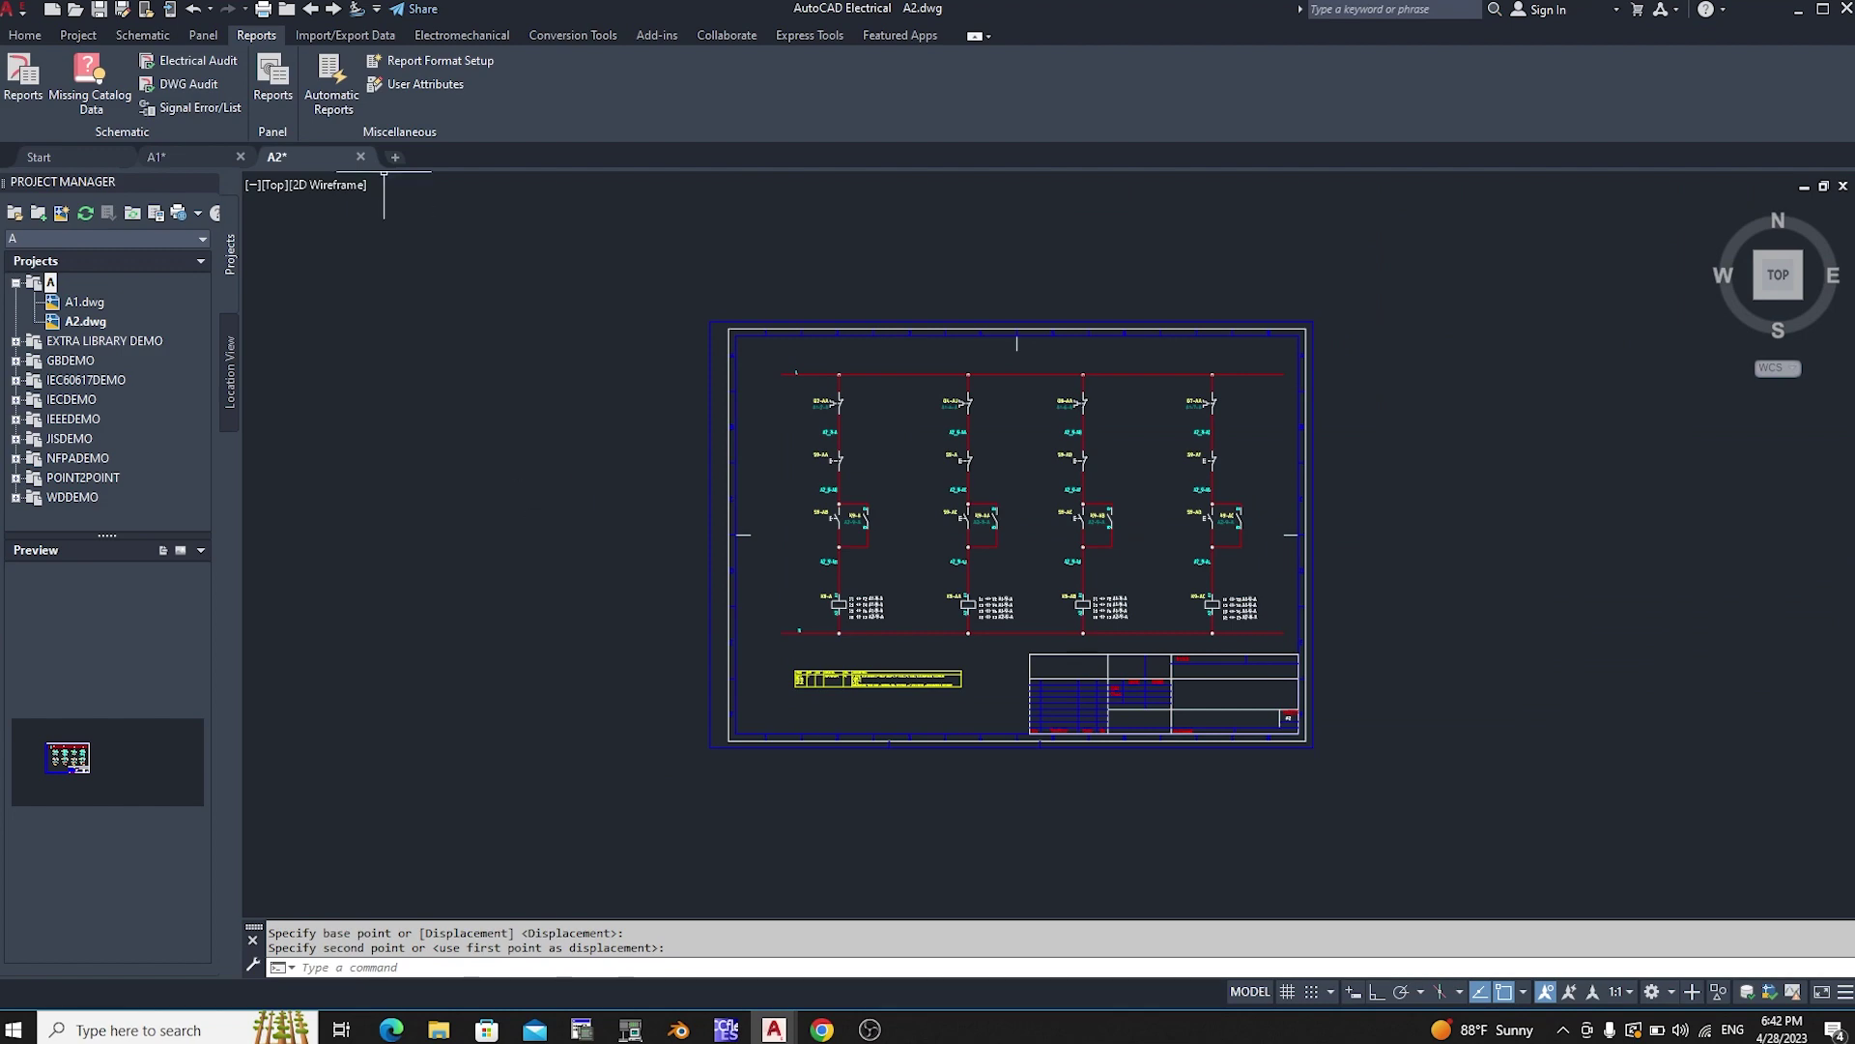
{"action": "key", "text": "ctrl+Tab"}
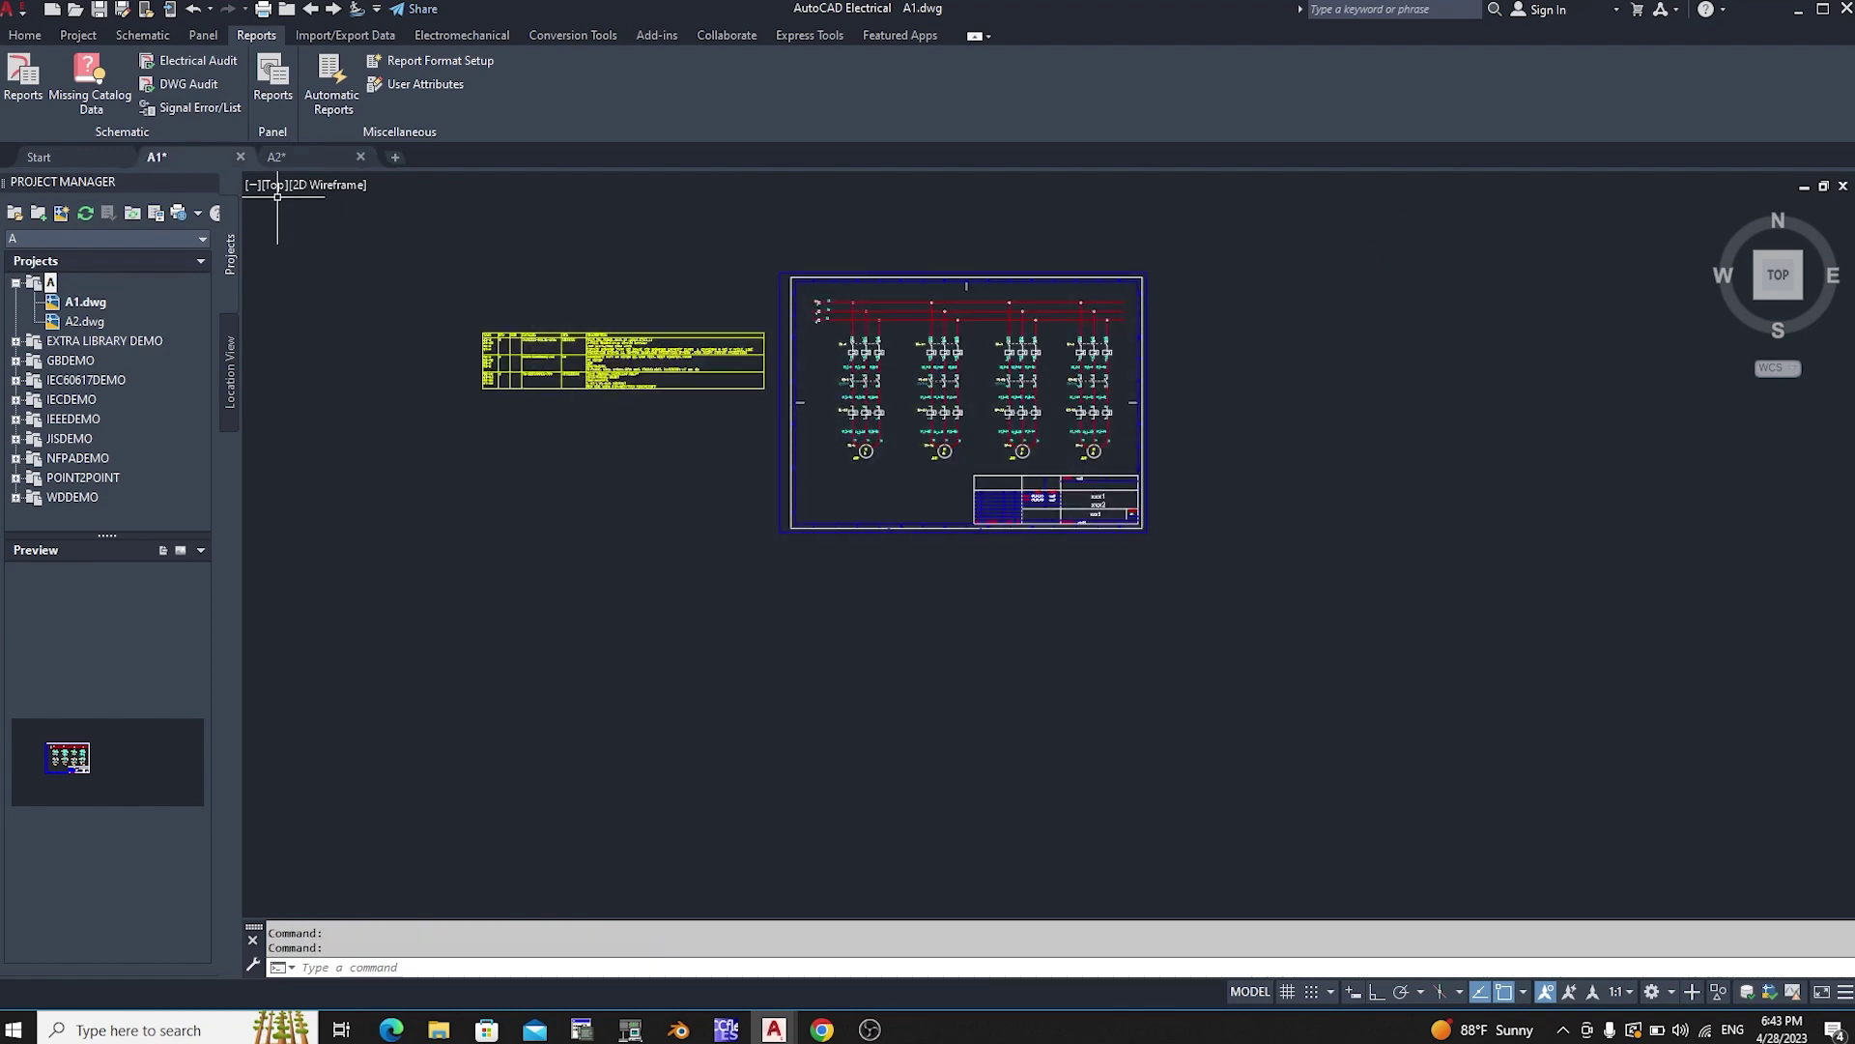
Step: Generate the Component report and place it as a table left of the A1 sheet
{"action": "left_click", "coordinate": [23, 82]}
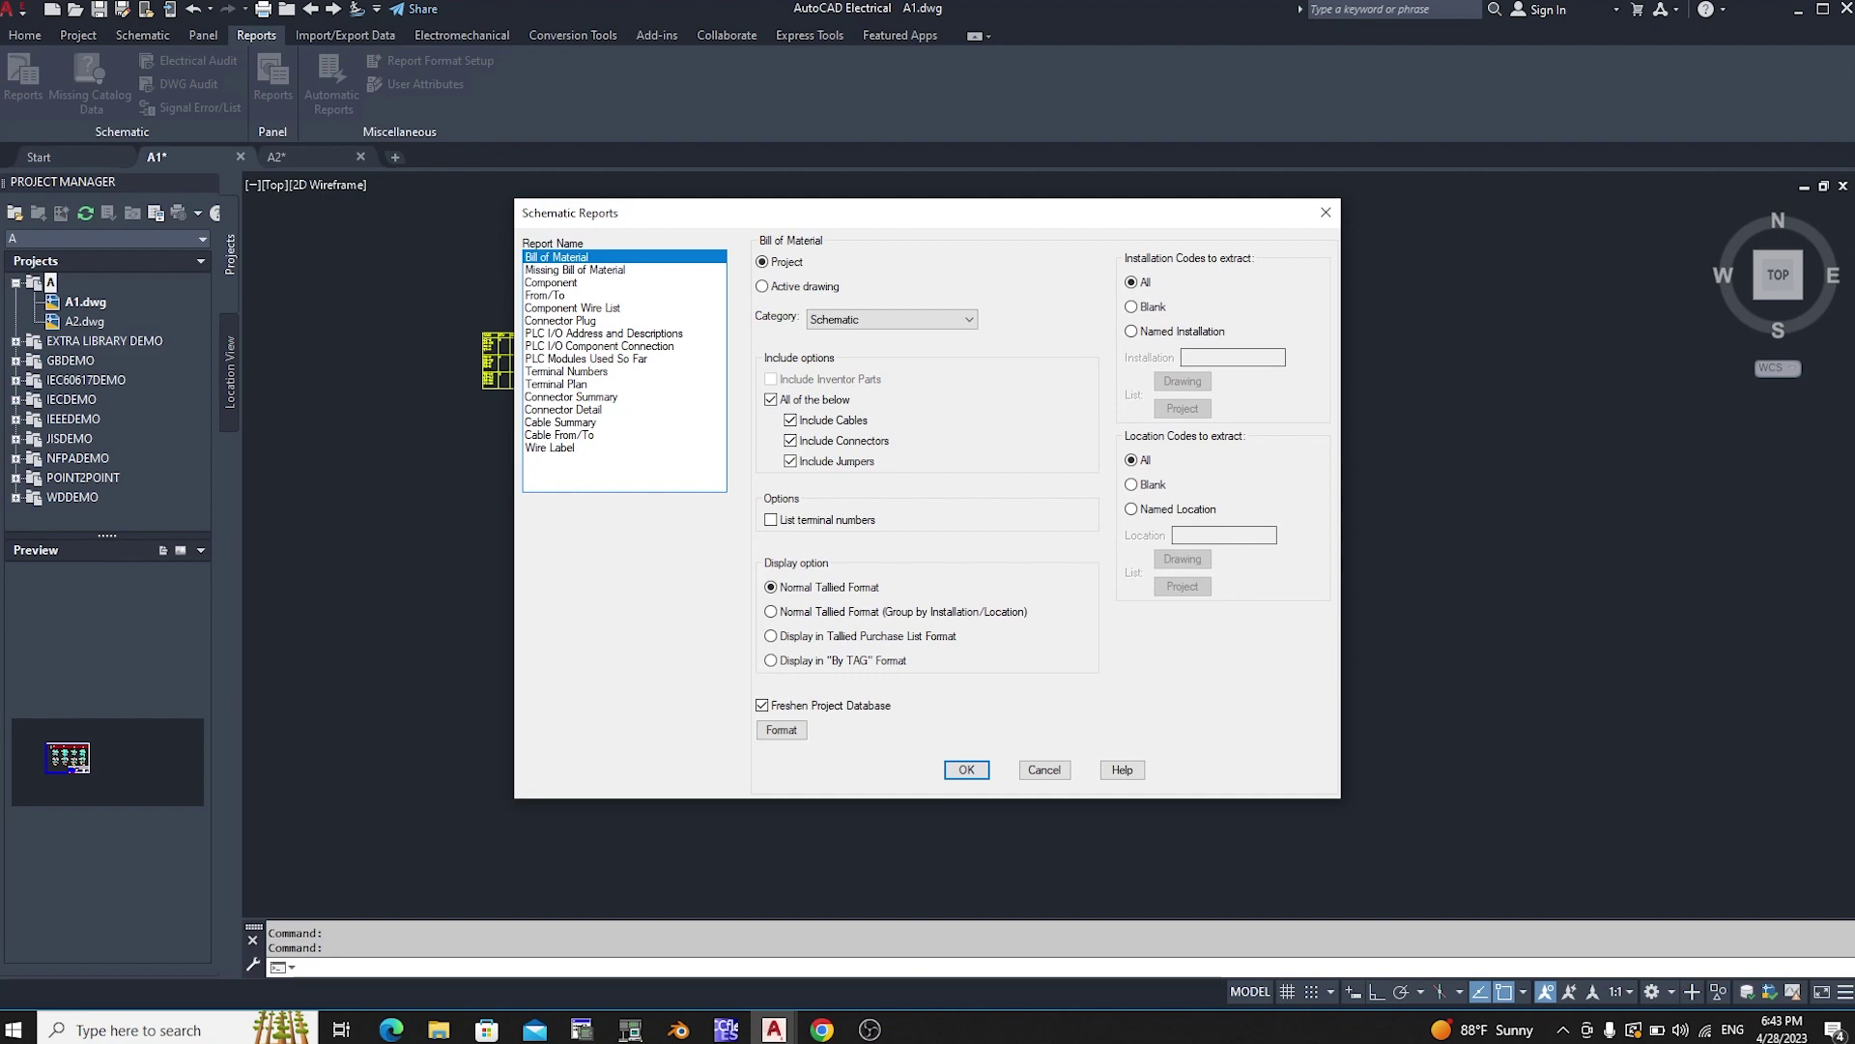
{"action": "key", "text": "Down"}
{"action": "key", "text": "Down"}
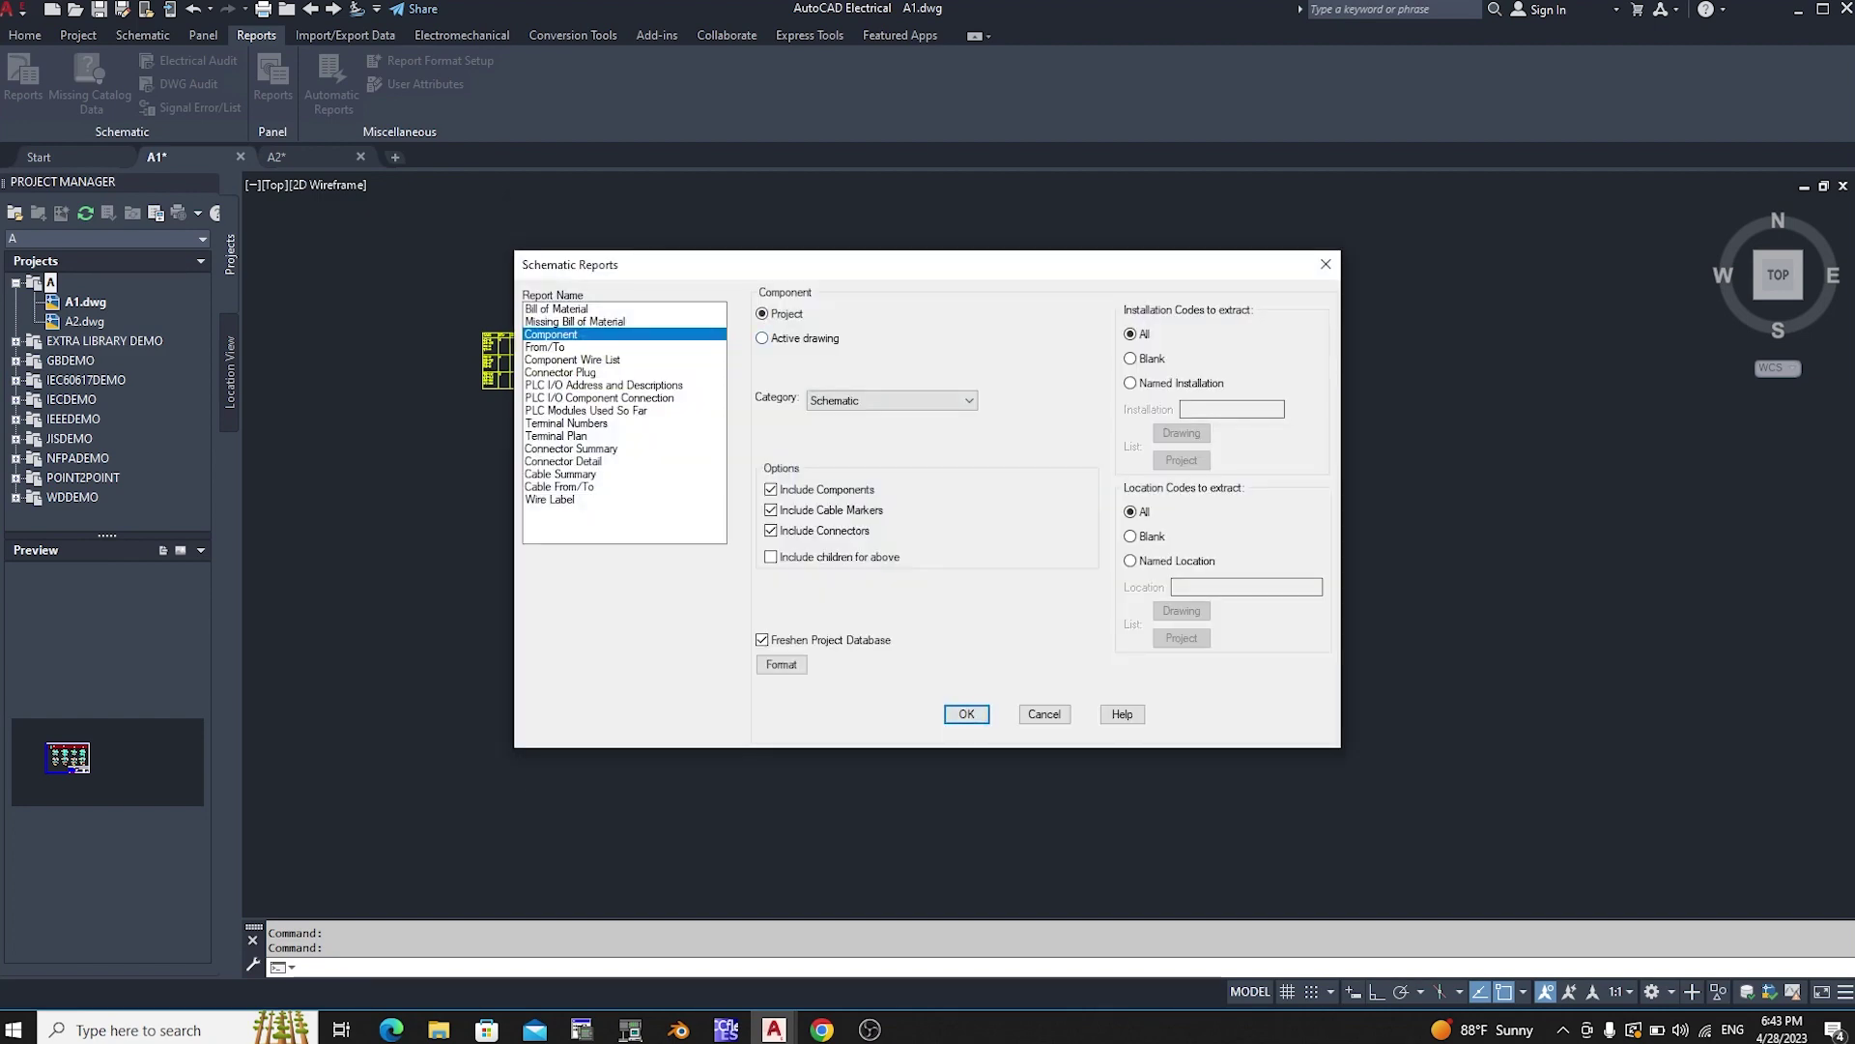
{"action": "key", "text": "Return"}
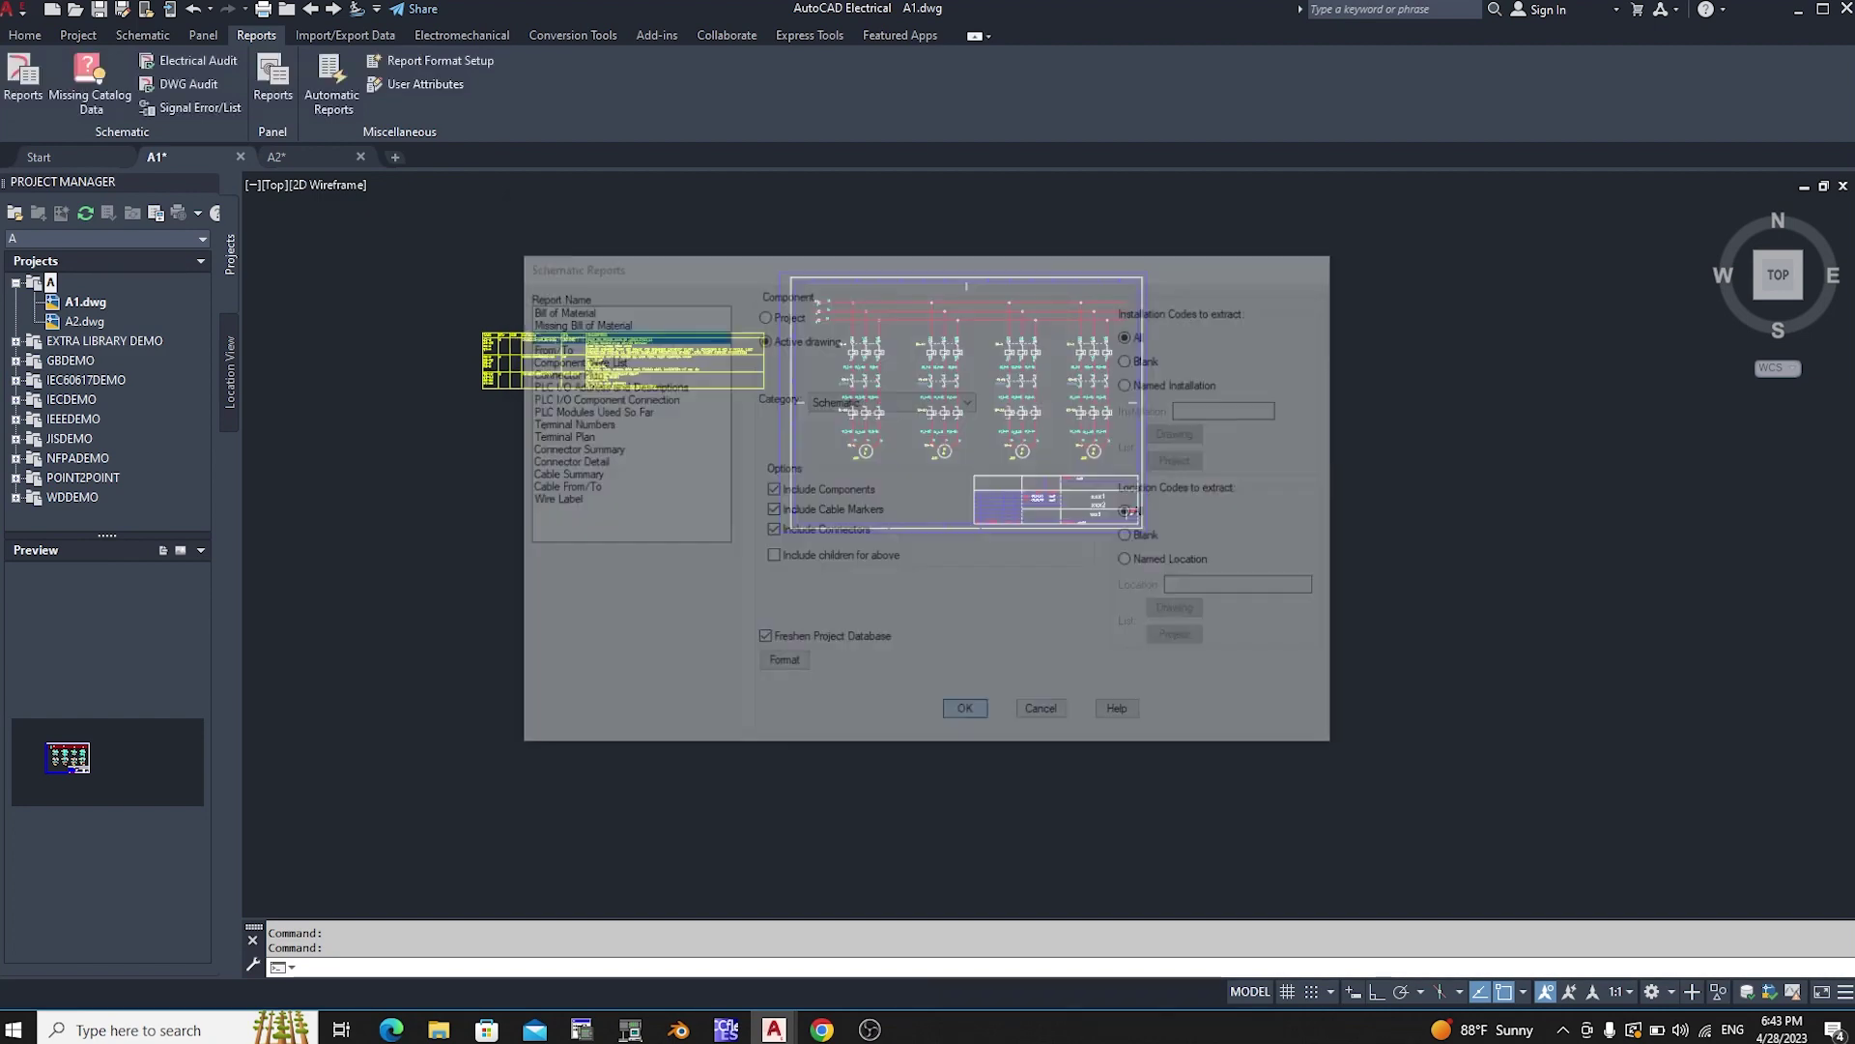
{"action": "key", "text": "Return"}
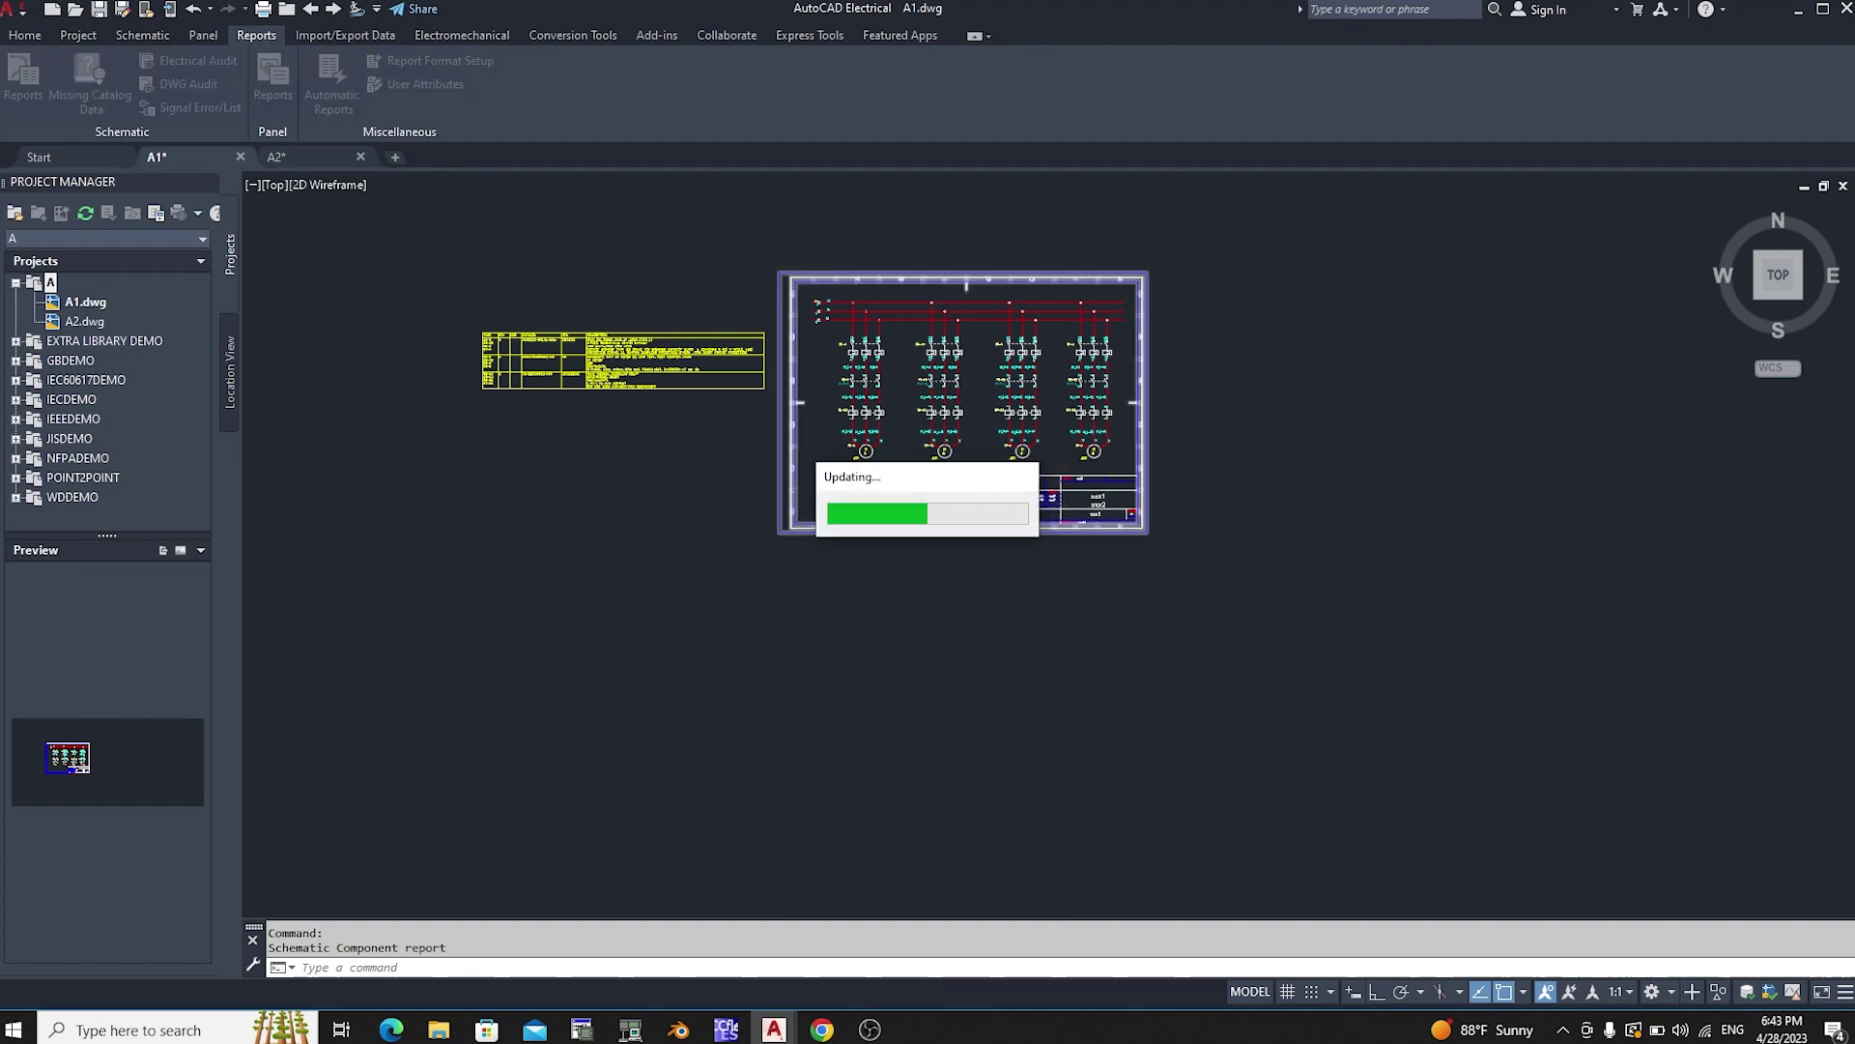
{"action": "left_click", "coordinate": [760, 713]}
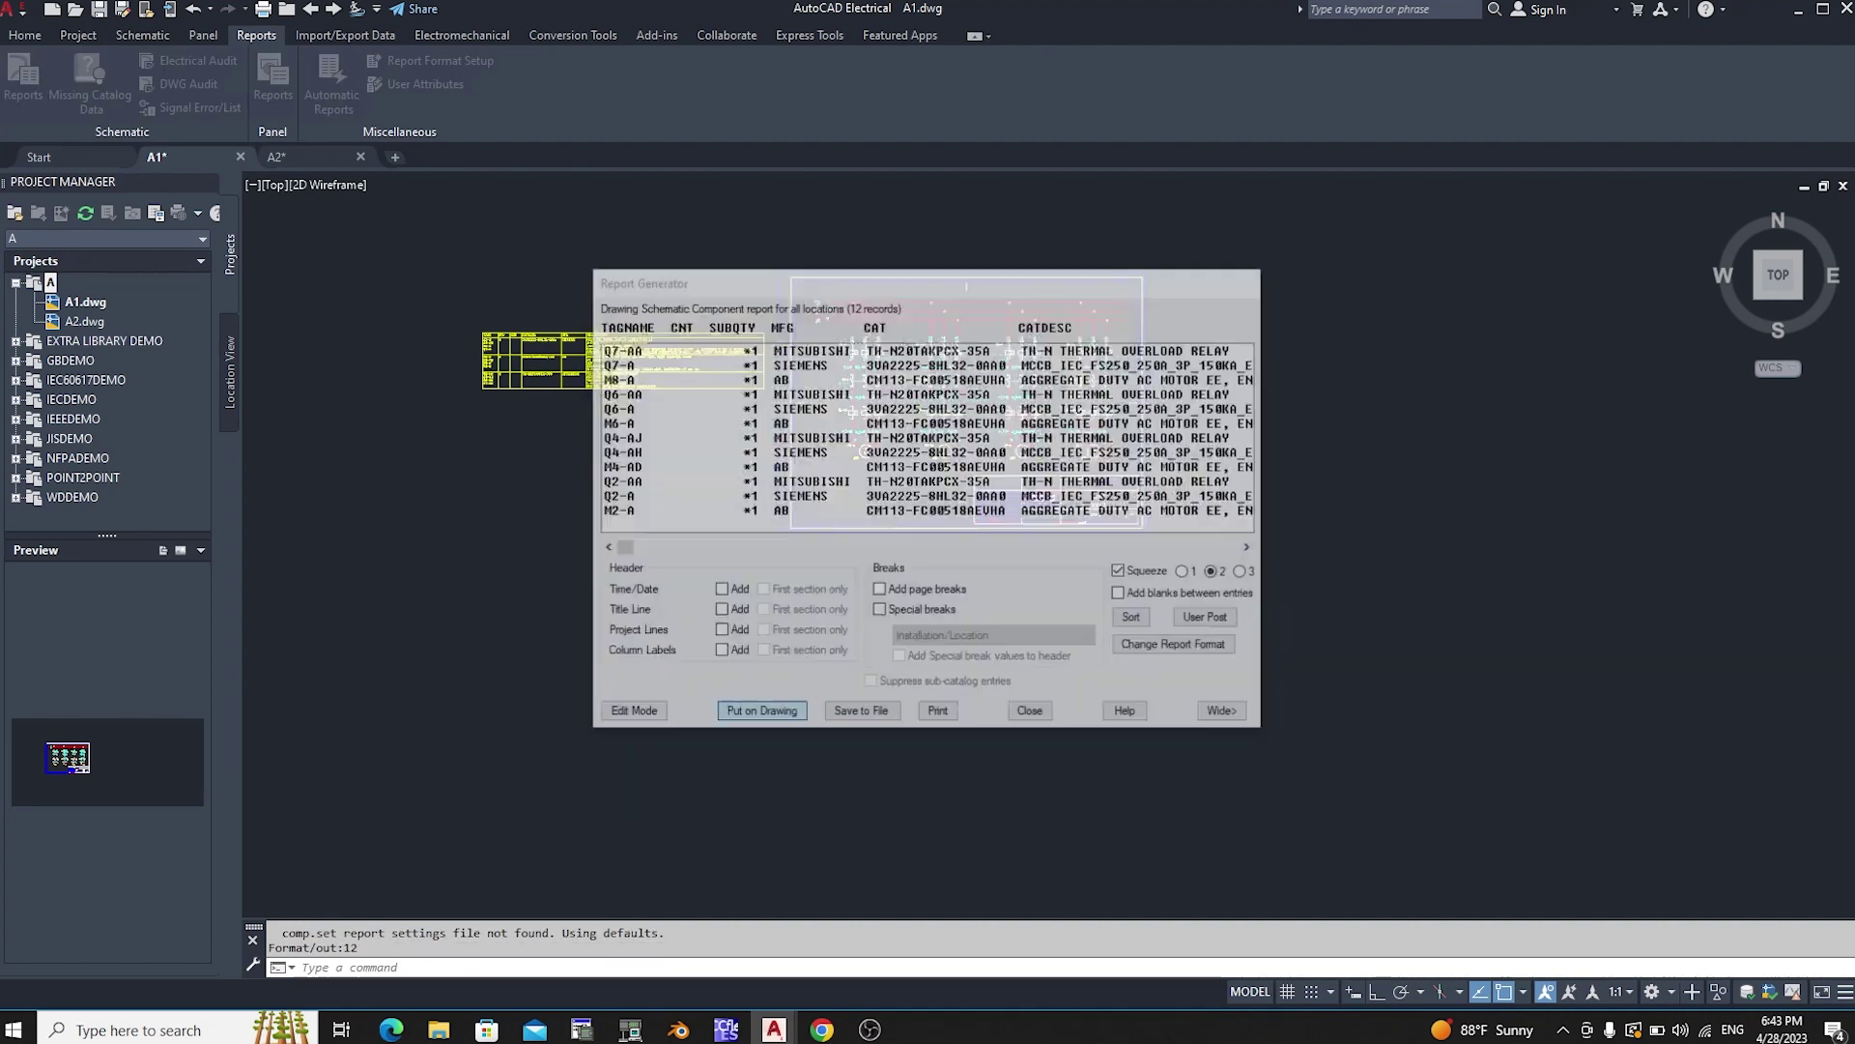
{"action": "left_click", "coordinate": [850, 716]}
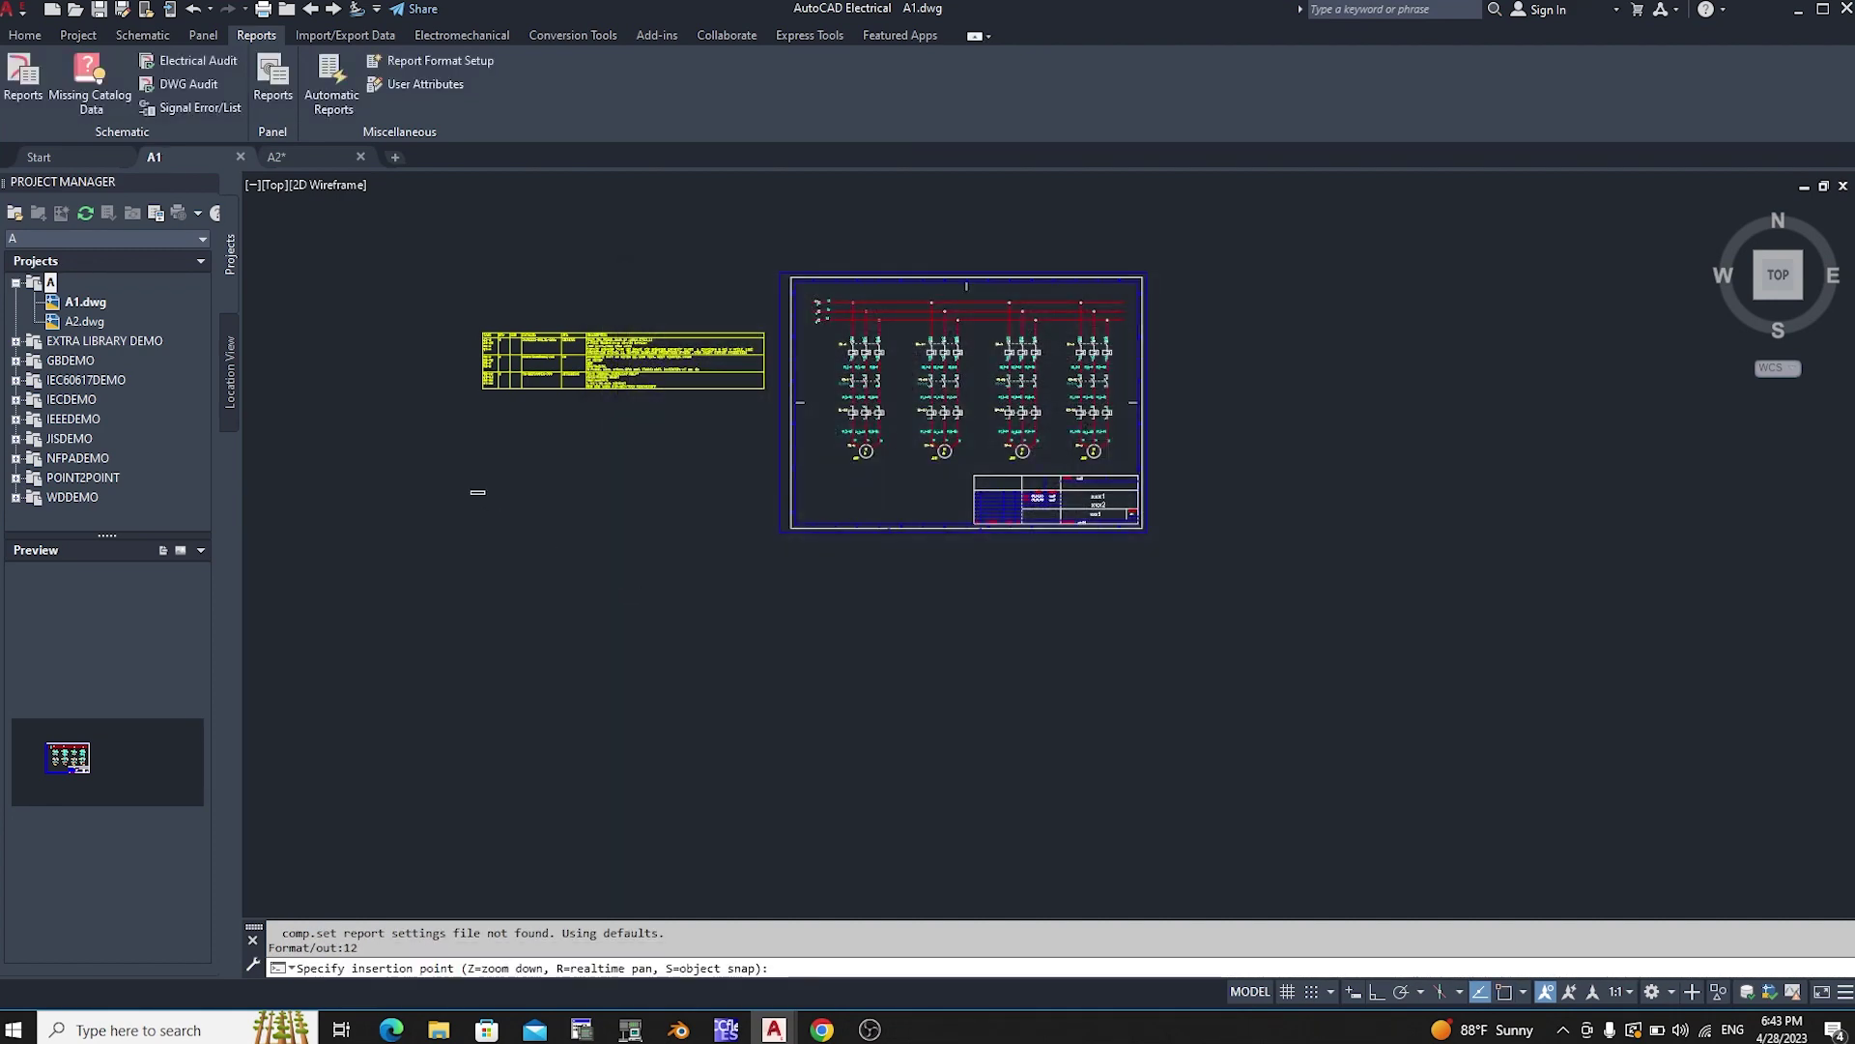
{"action": "left_click", "coordinate": [482, 332]}
{"action": "left_click", "coordinate": [1015, 707]}
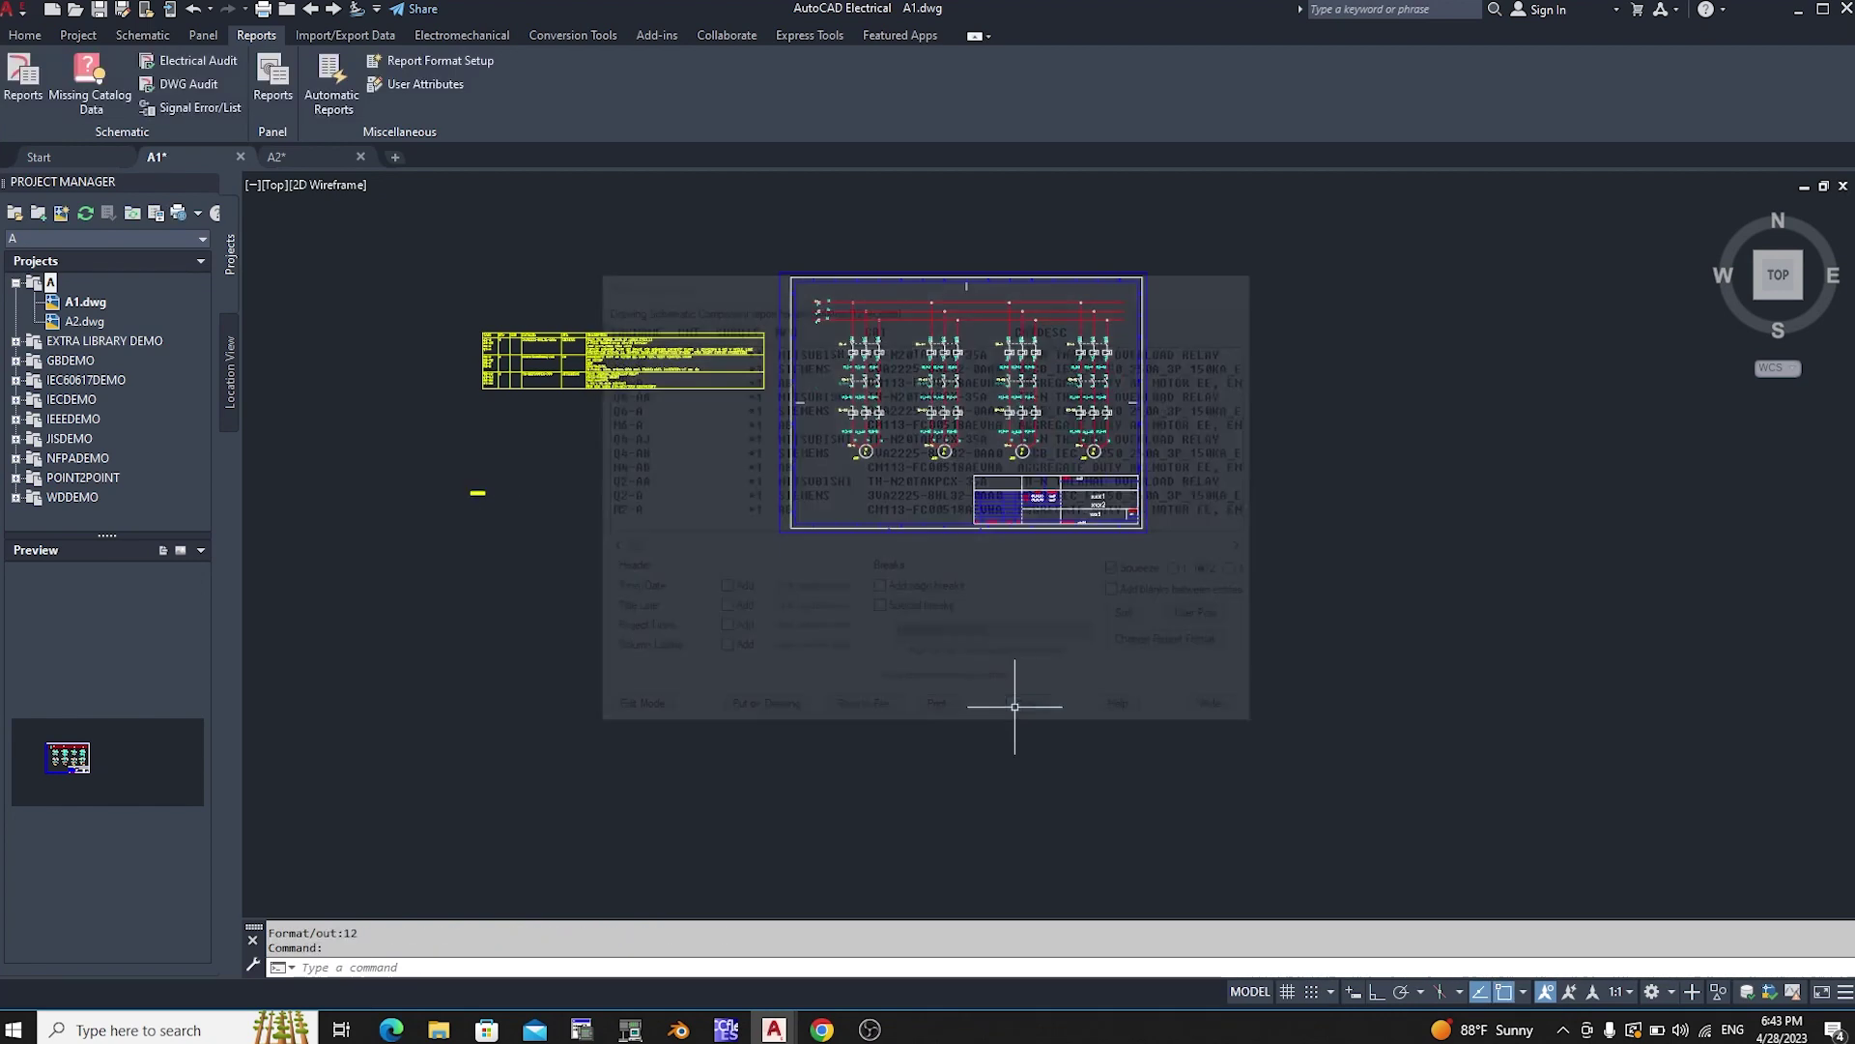
{"action": "left_click", "coordinate": [460, 481]}
Step: Scale up the selected component report table from a base point at its corner
{"action": "left_click", "coordinate": [866, 712]}
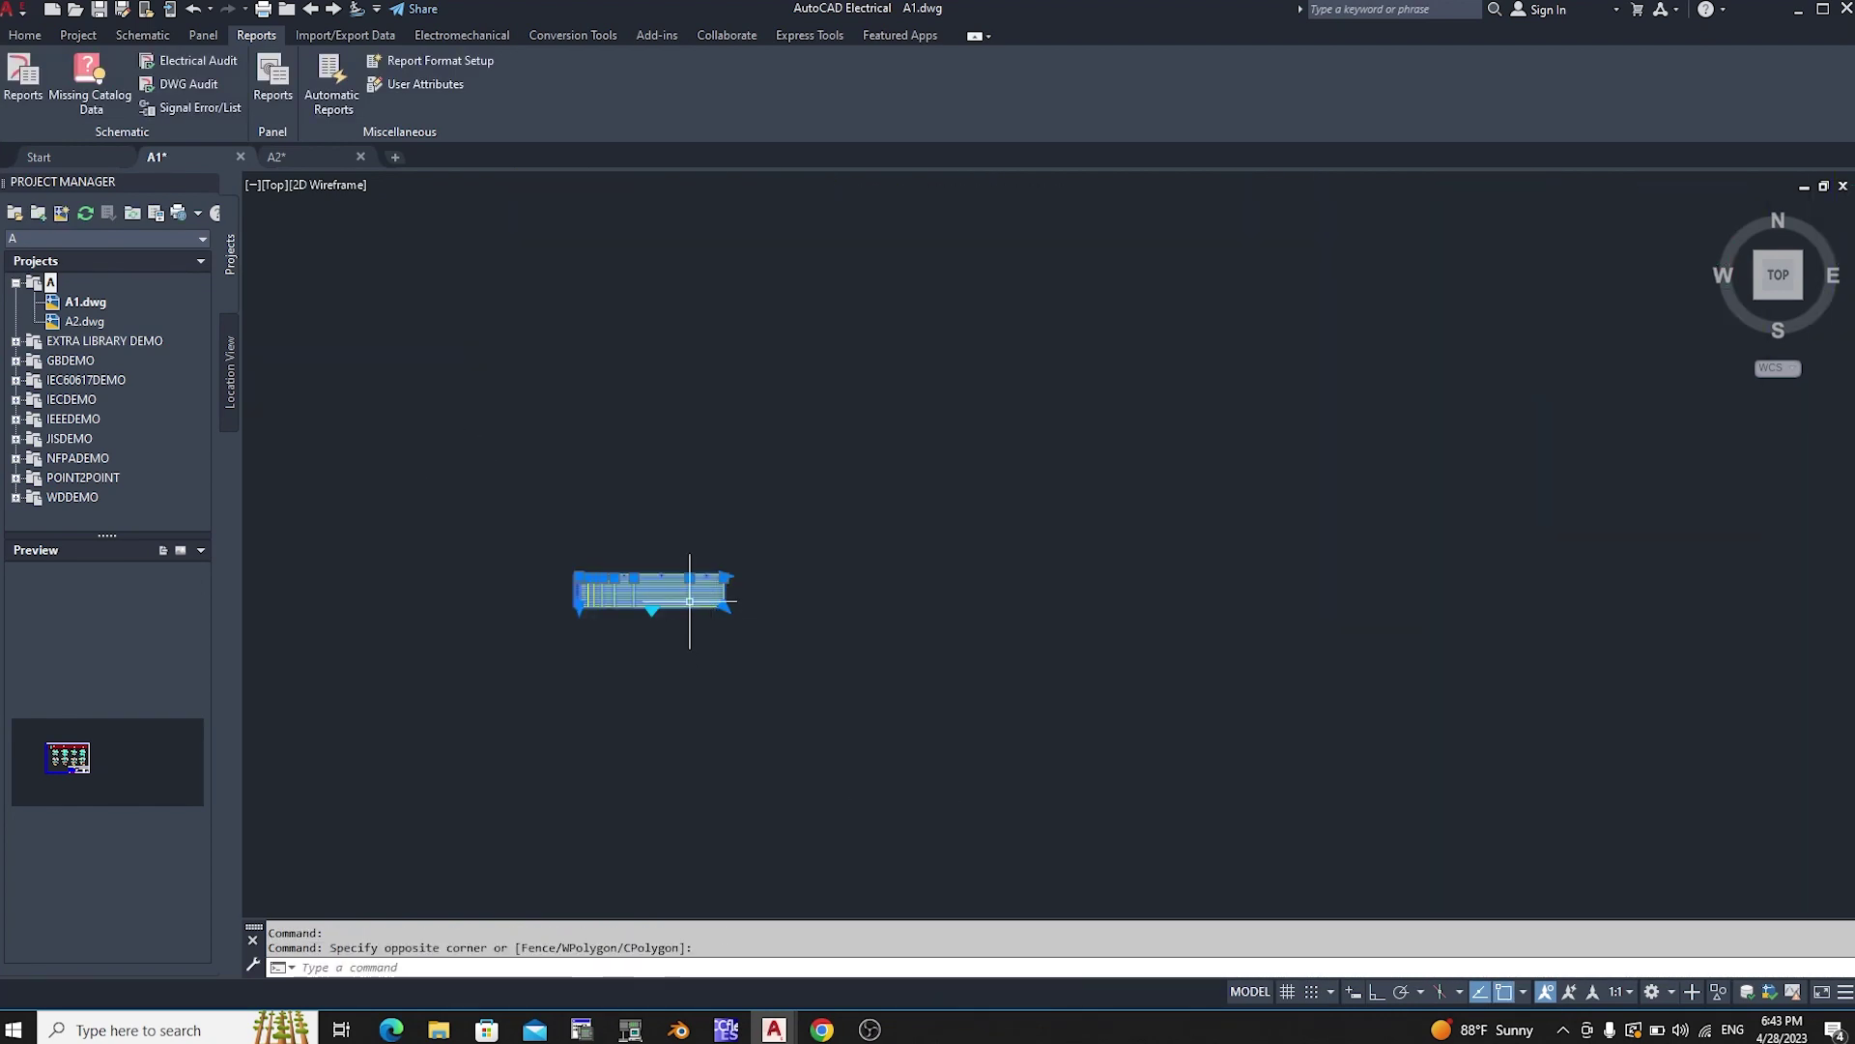
{"action": "right_click", "coordinate": [689, 601]}
{"action": "left_click", "coordinate": [753, 510]}
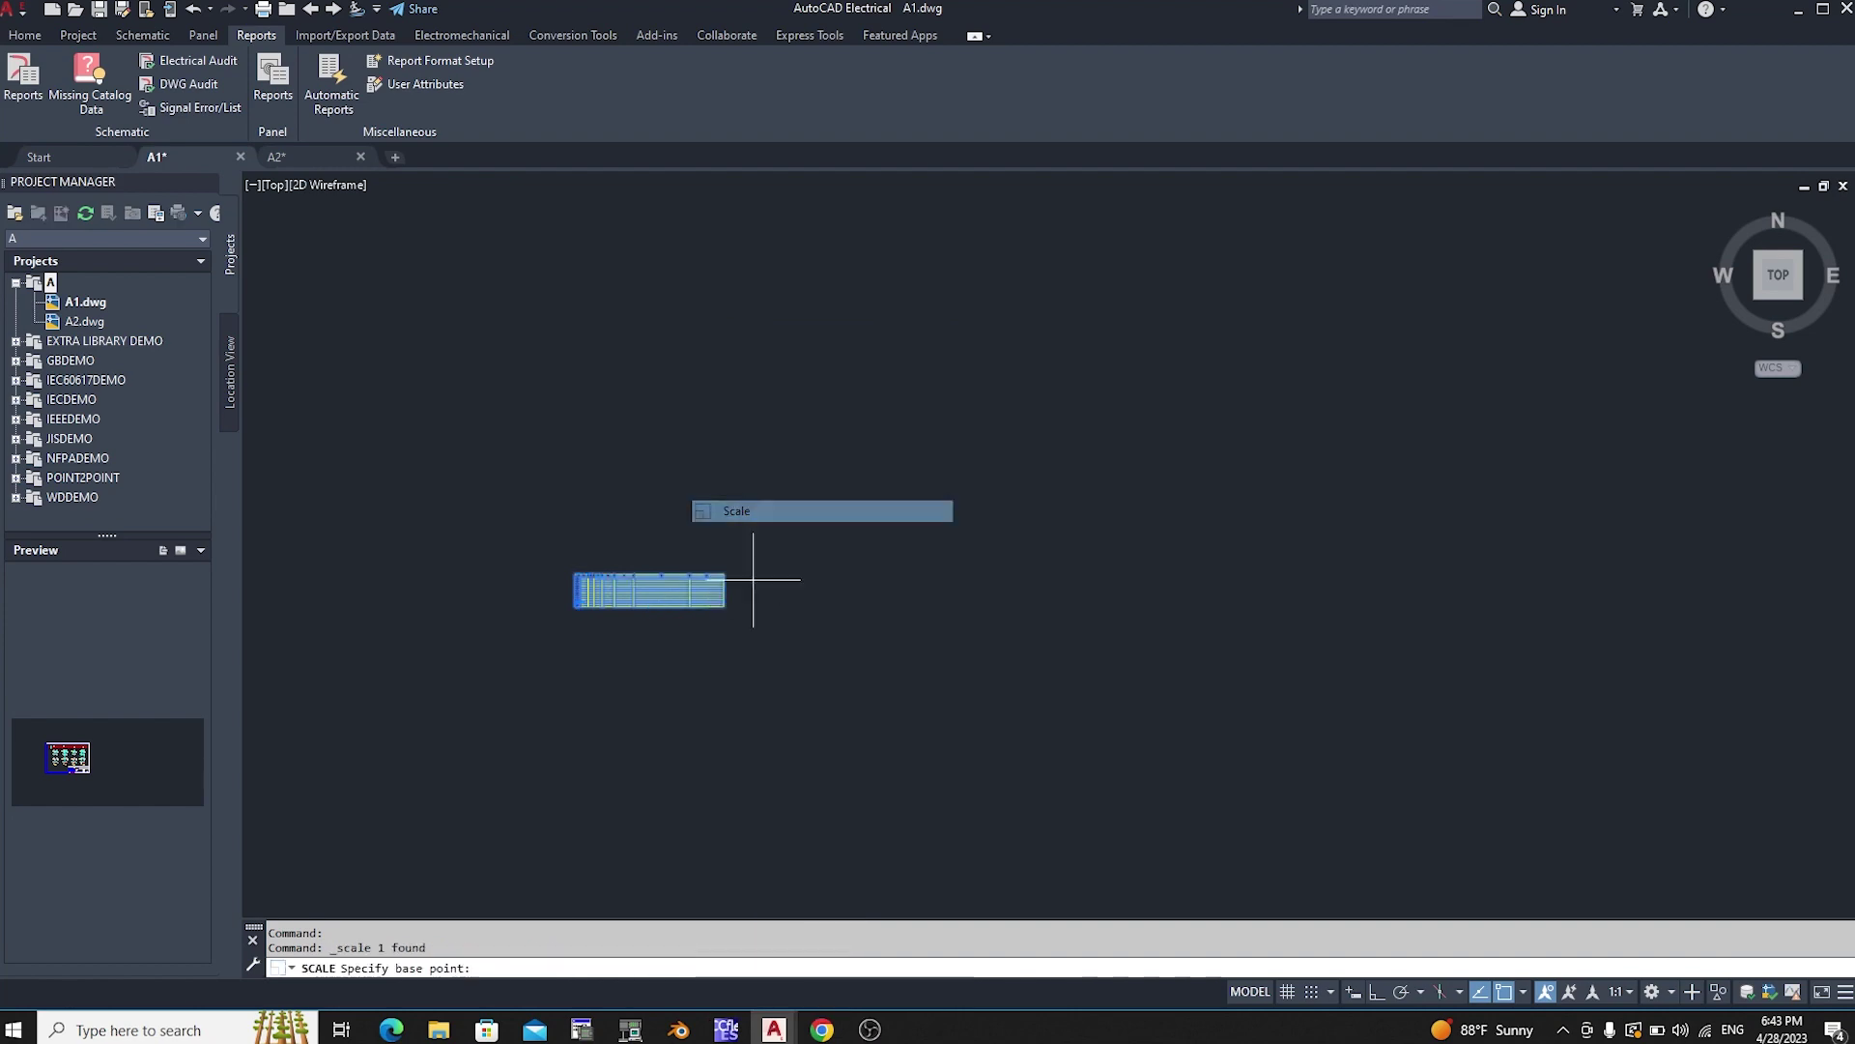
{"action": "left_click", "coordinate": [715, 580]}
{"action": "scroll", "coordinate": [697, 437], "scroll_direction": "down", "scroll_amount": 2}
{"action": "scroll", "coordinate": [698, 436], "scroll_direction": "down", "scroll_amount": 1}
{"action": "left_click", "coordinate": [866, 585]}
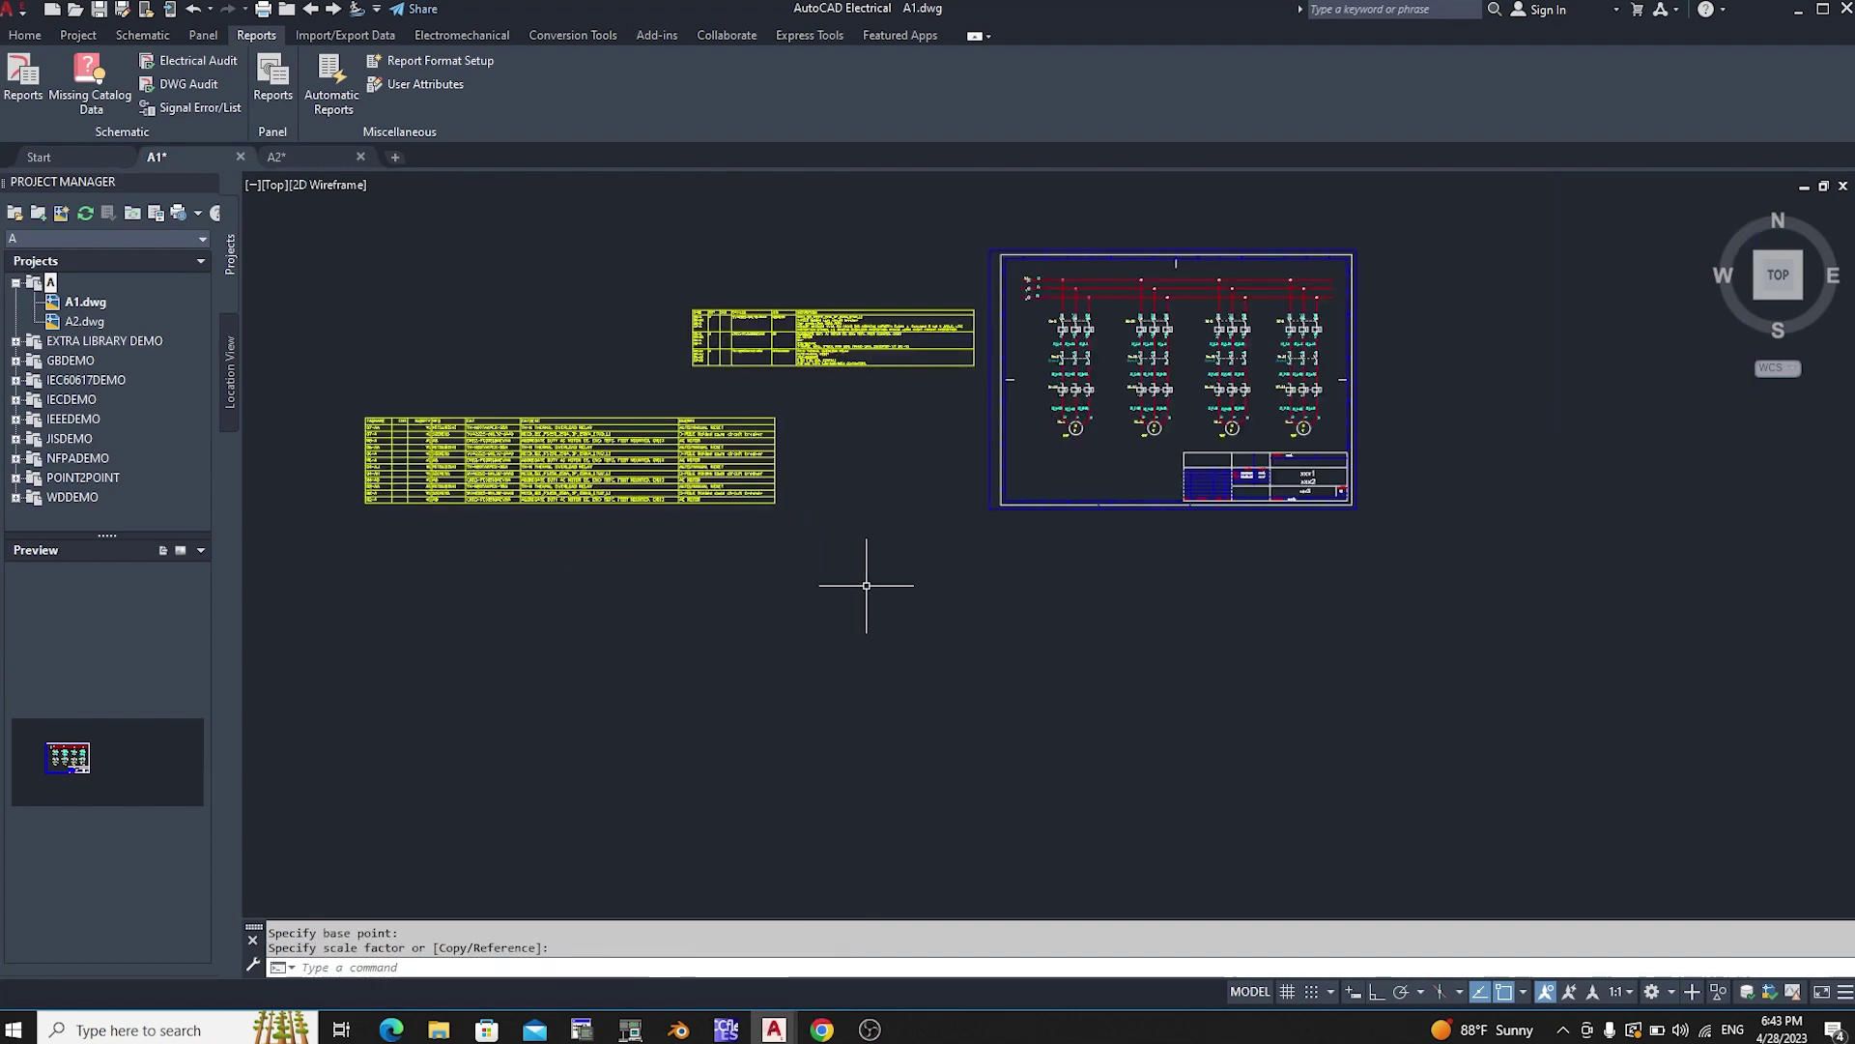
{"action": "scroll", "coordinate": [860, 577], "scroll_direction": "up", "scroll_amount": 2}
{"action": "scroll", "coordinate": [976, 530], "scroll_direction": "down", "scroll_amount": 2}
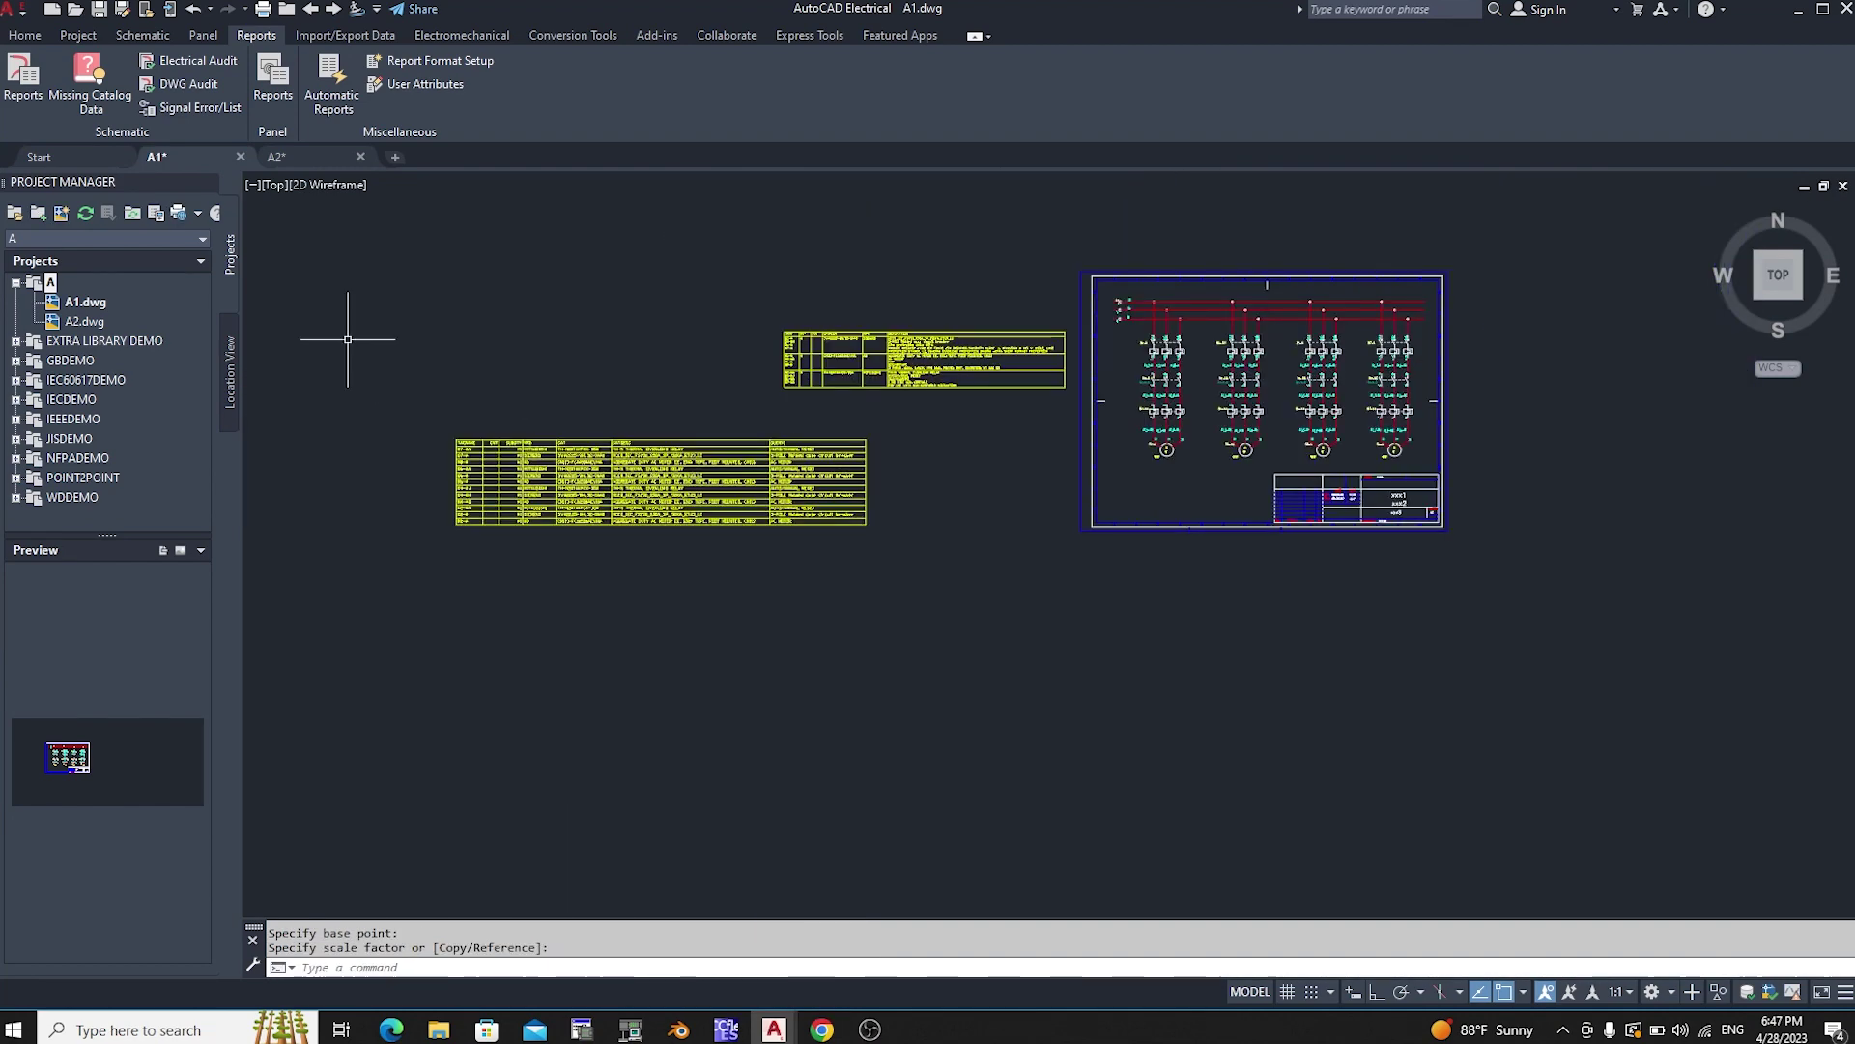
{"action": "scroll", "coordinate": [522, 406], "scroll_direction": "up", "scroll_amount": 5}
Step: Pan across the enlarged report to read its TAGNAME, MFG, CAT and CATDESC columns
{"action": "right_click", "coordinate": [489, 402]}
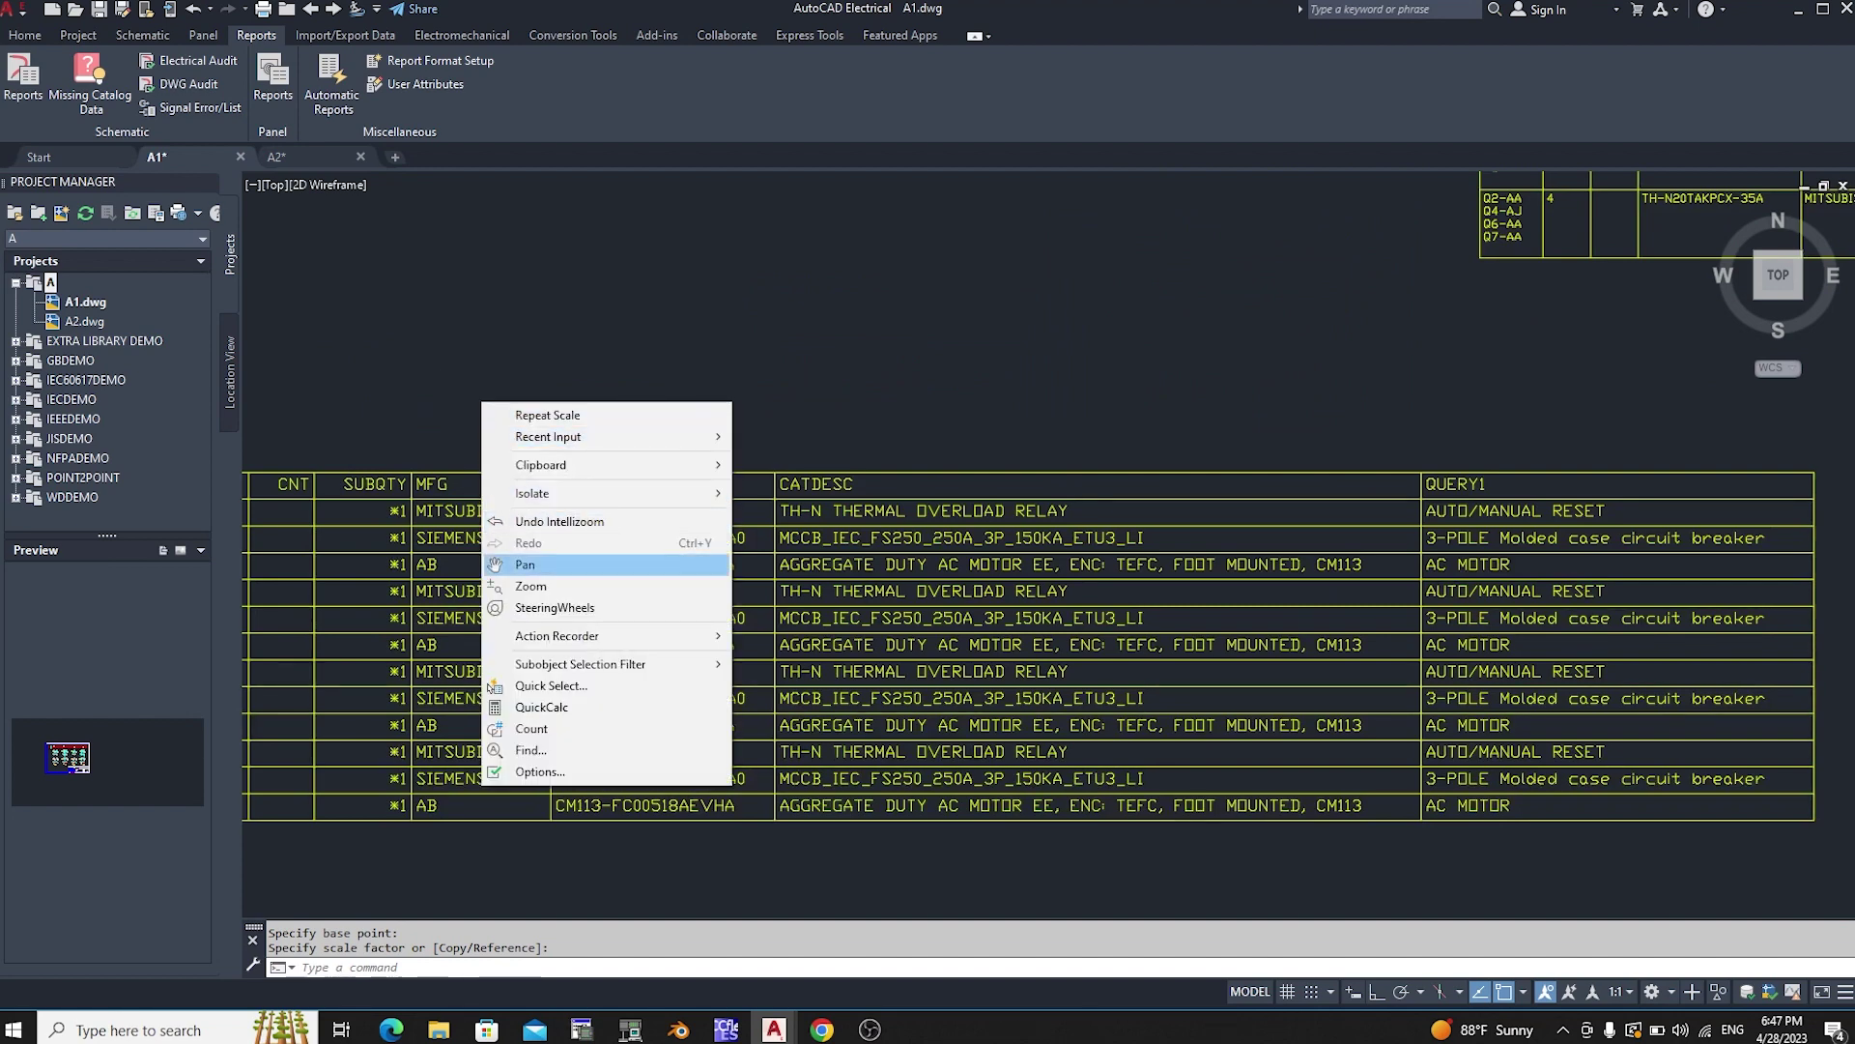
{"action": "left_click", "coordinate": [524, 564]}
{"action": "left_click_drag", "start_coordinate": [434, 473], "coordinate": [590, 433]}
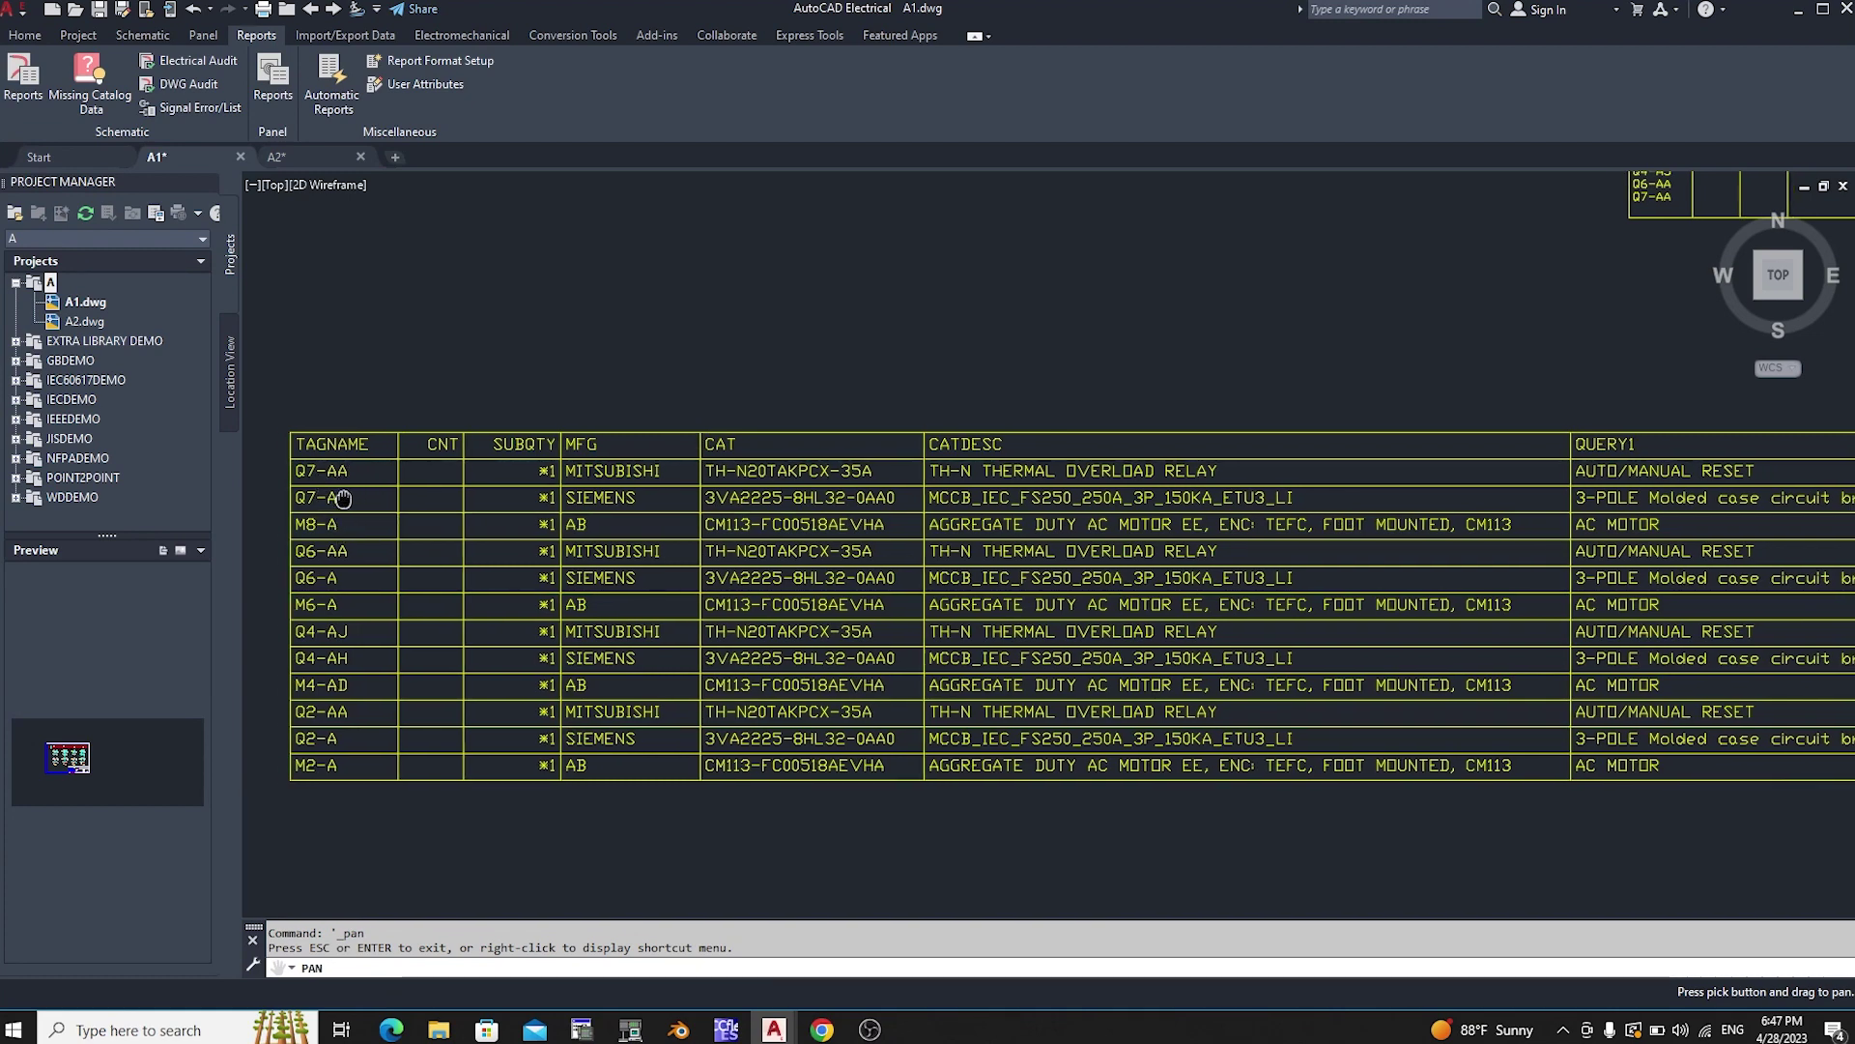
{"action": "left_click_drag", "start_coordinate": [527, 492], "coordinate": [444, 476]}
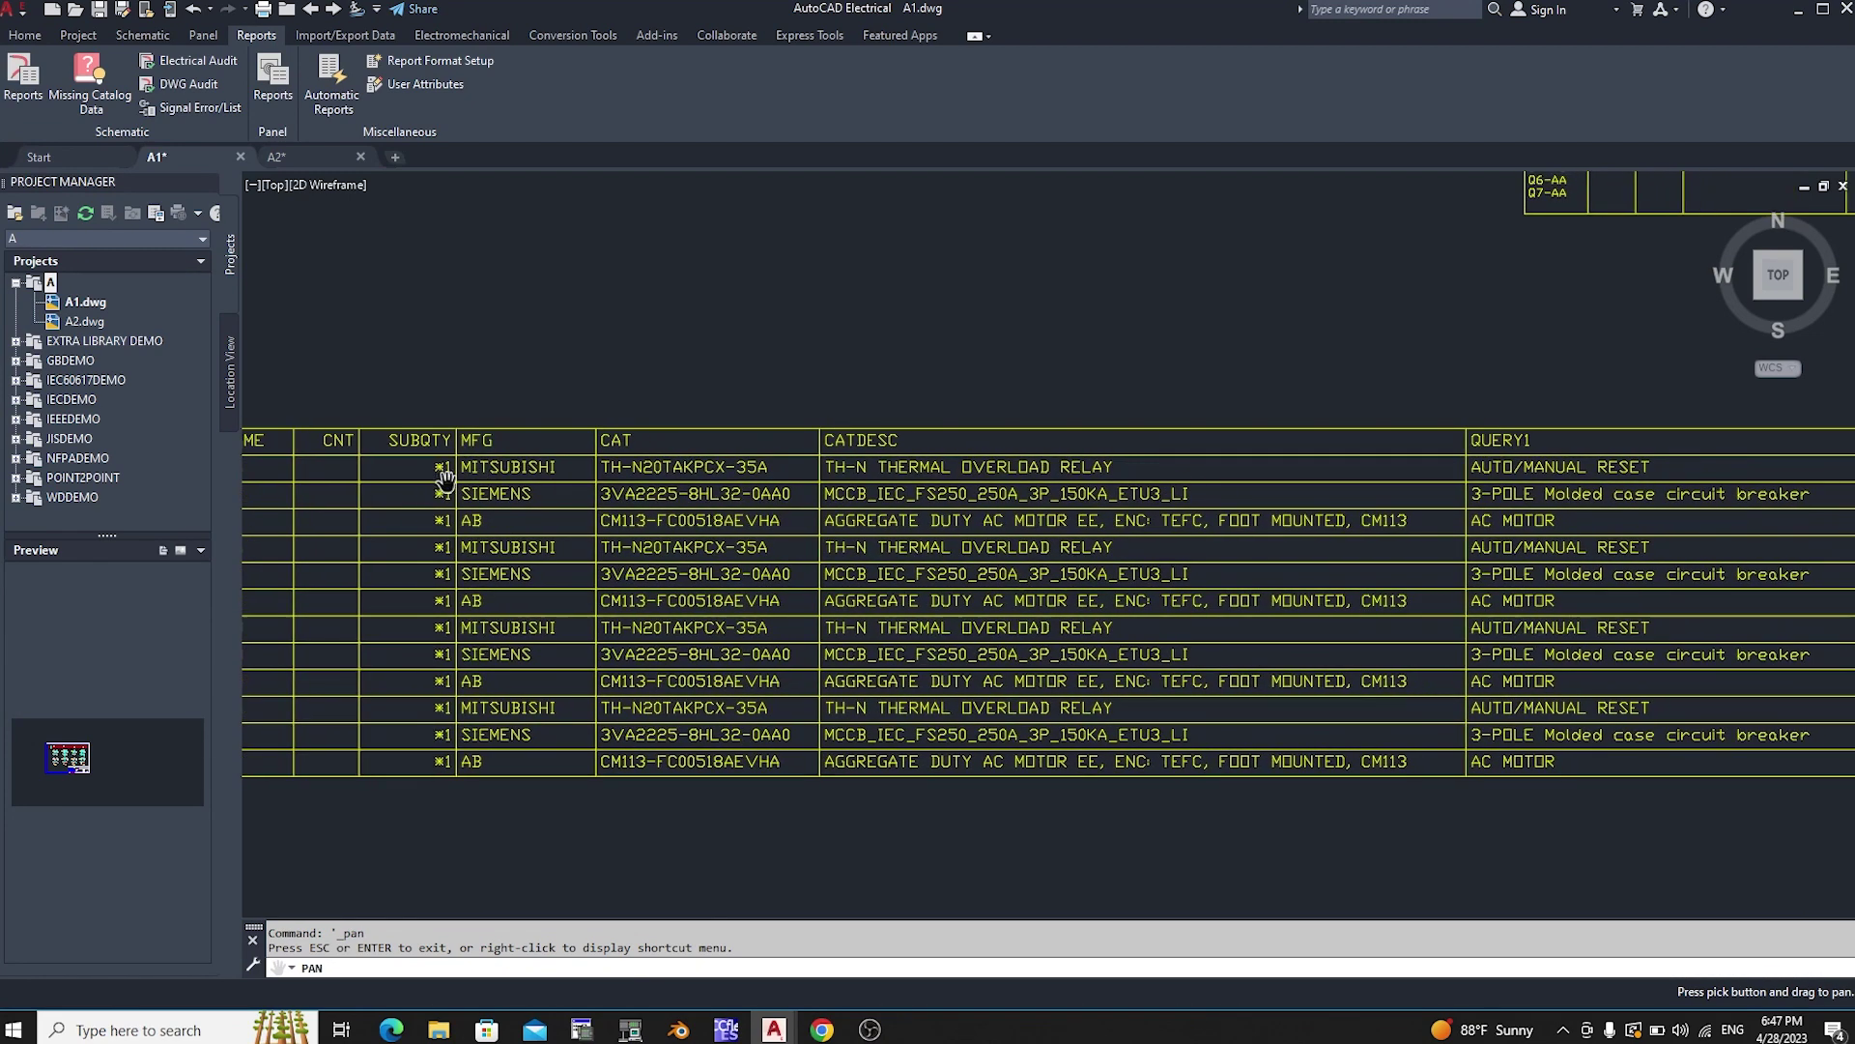
{"action": "left_click_drag", "start_coordinate": [732, 512], "coordinate": [644, 510]}
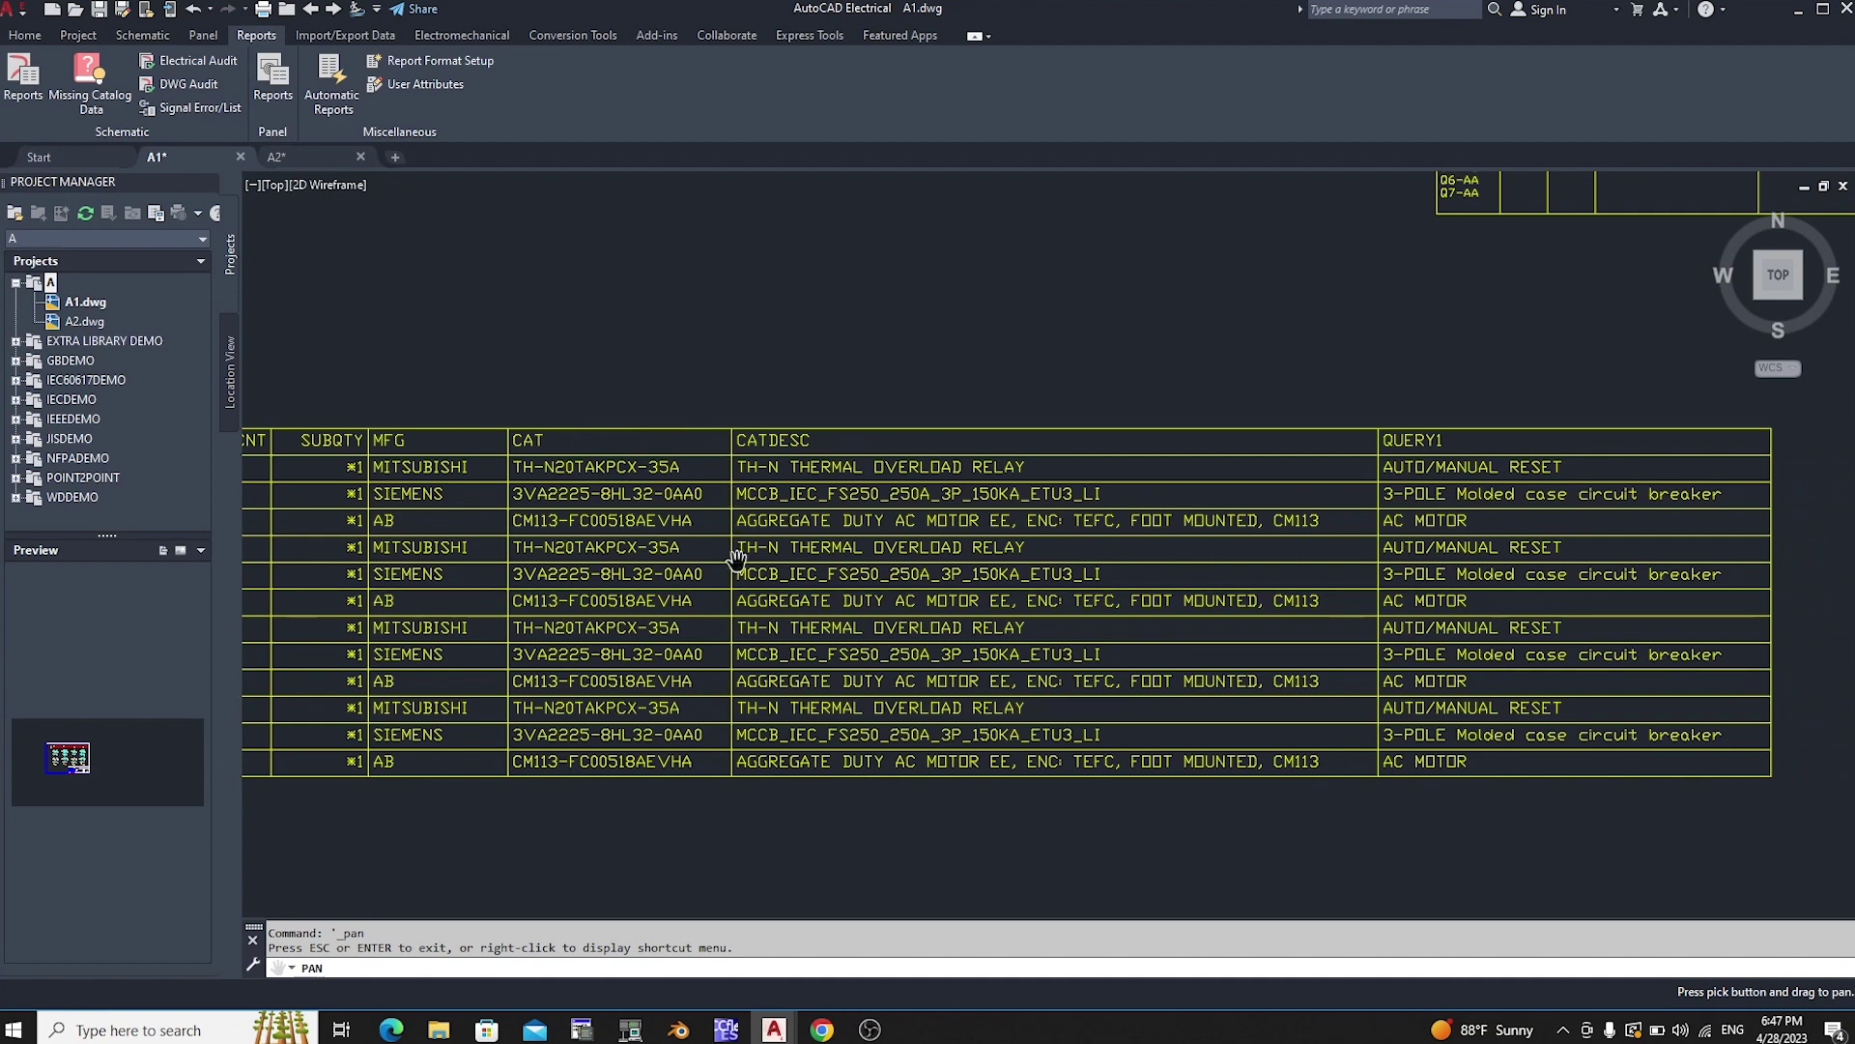
{"action": "left_click_drag", "start_coordinate": [736, 558], "coordinate": [984, 470]}
{"action": "left_click_drag", "start_coordinate": [831, 425], "coordinate": [668, 499]}
{"action": "left_click_drag", "start_coordinate": [876, 554], "coordinate": [685, 603]}
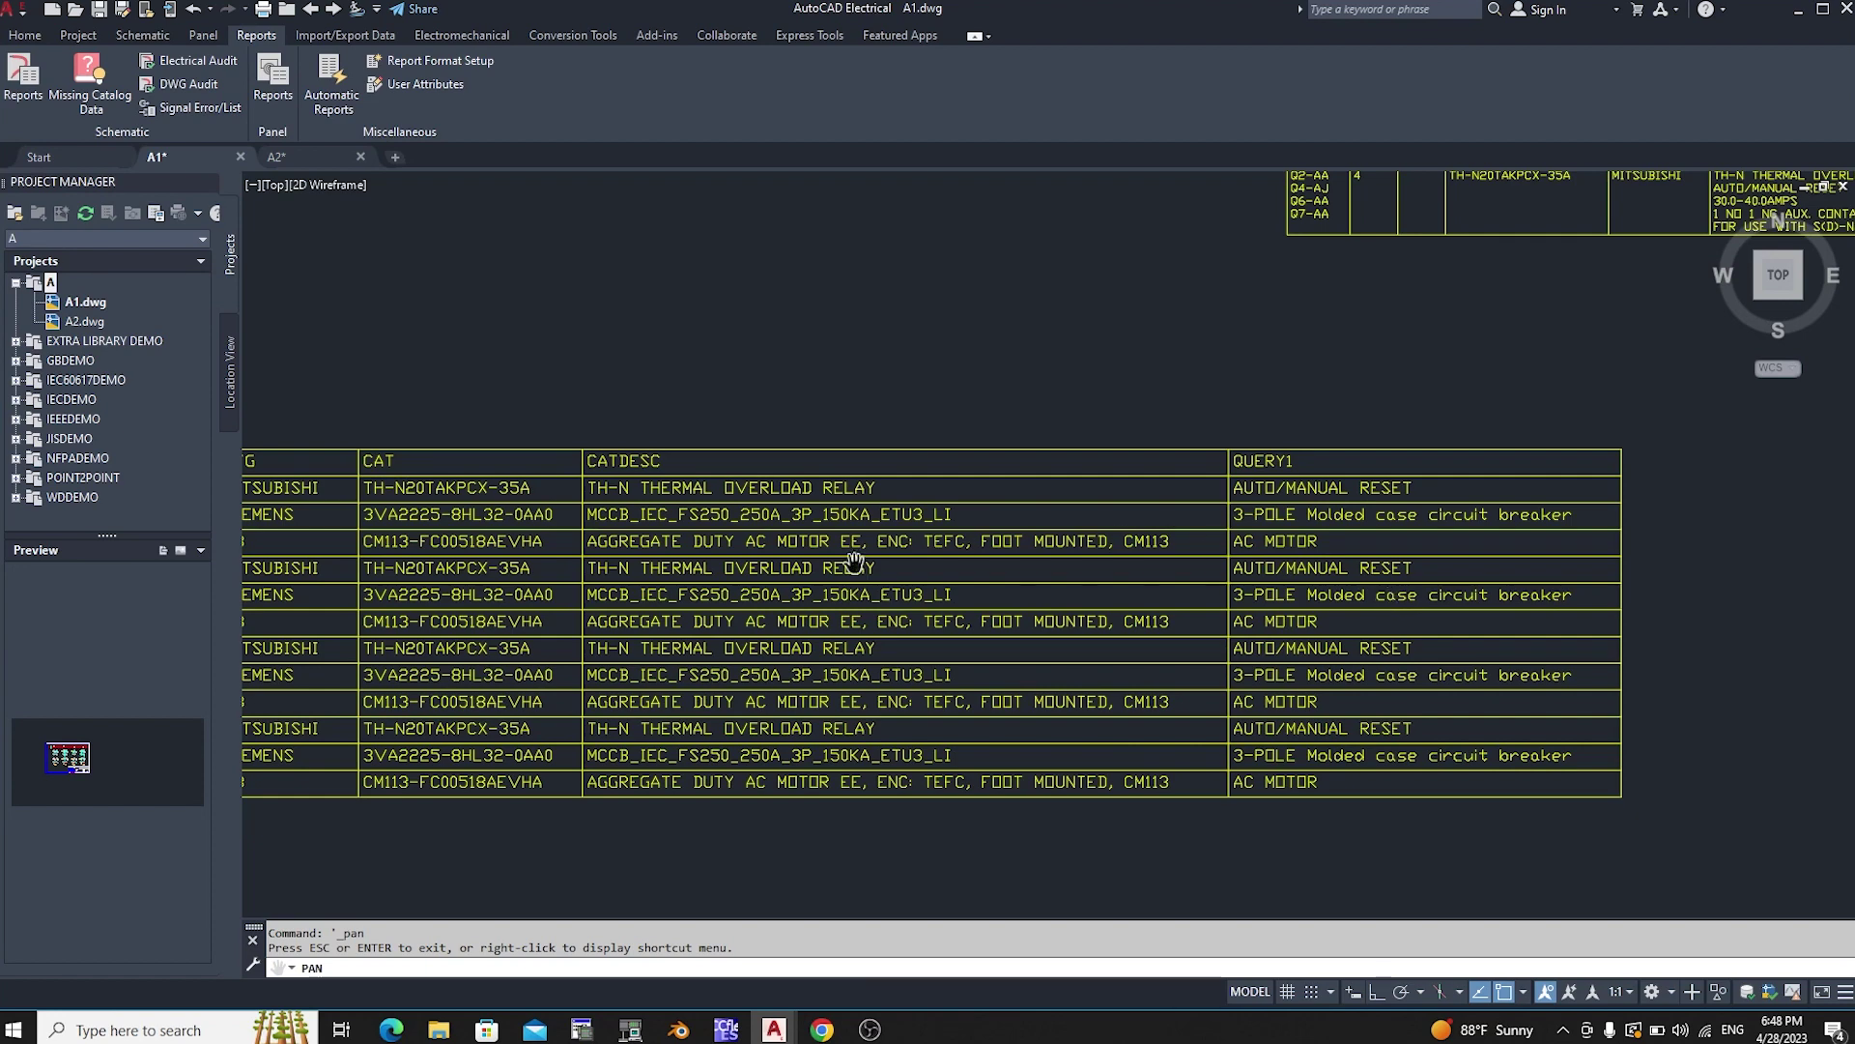
{"action": "left_click_drag", "start_coordinate": [899, 643], "coordinate": [1044, 561]}
{"action": "scroll", "coordinate": [967, 531], "scroll_direction": "down", "scroll_amount": 2}
{"action": "scroll", "coordinate": [784, 330], "scroll_direction": "down", "scroll_amount": 3}
{"action": "key", "text": "Escape"}
Step: Pan to show the tables and schematic, then reopen Schematic Reports with Component report chosen
{"action": "scroll", "coordinate": [948, 450], "scroll_direction": "up", "scroll_amount": 2}
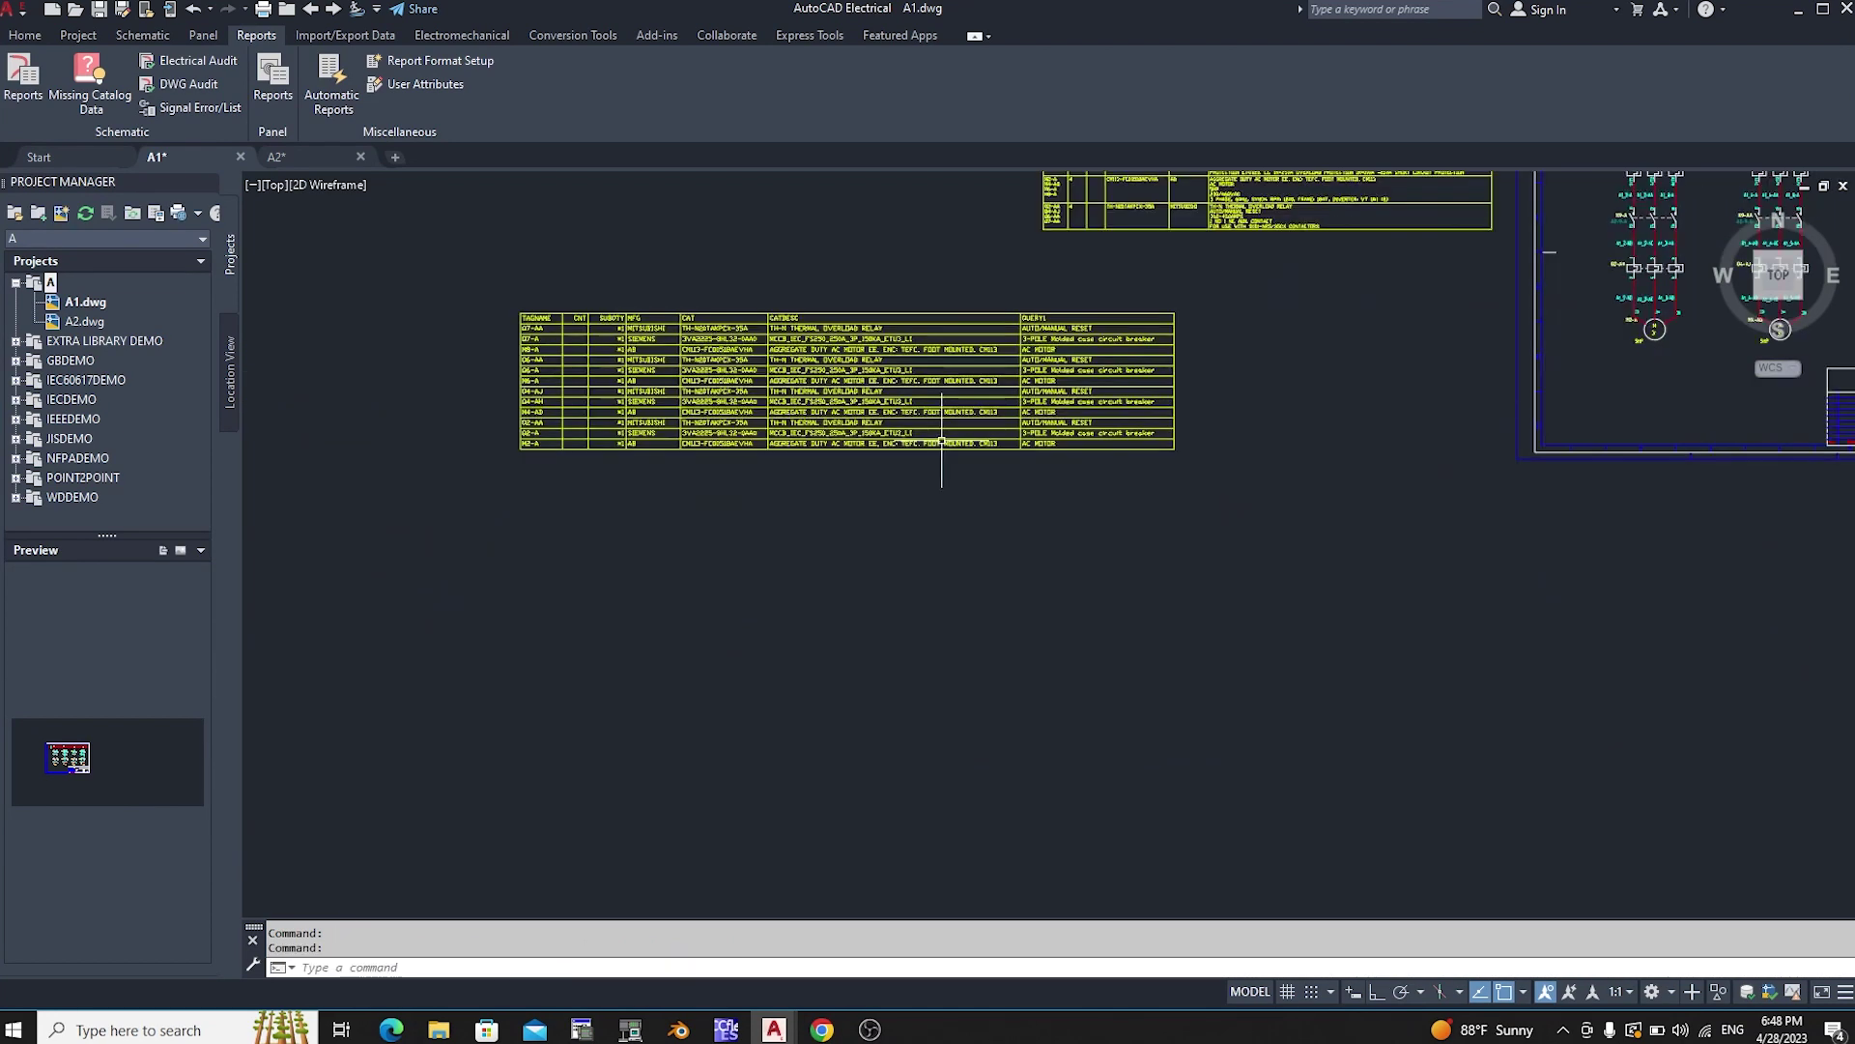
{"action": "right_click", "coordinate": [944, 449]}
{"action": "left_click", "coordinate": [966, 604]}
{"action": "mouse_move", "coordinate": [910, 438]}
{"action": "left_mouse_down"}
{"action": "mouse_move", "coordinate": [876, 665]}
{"action": "mouse_move", "coordinate": [831, 761]}
{"action": "left_mouse_up"}
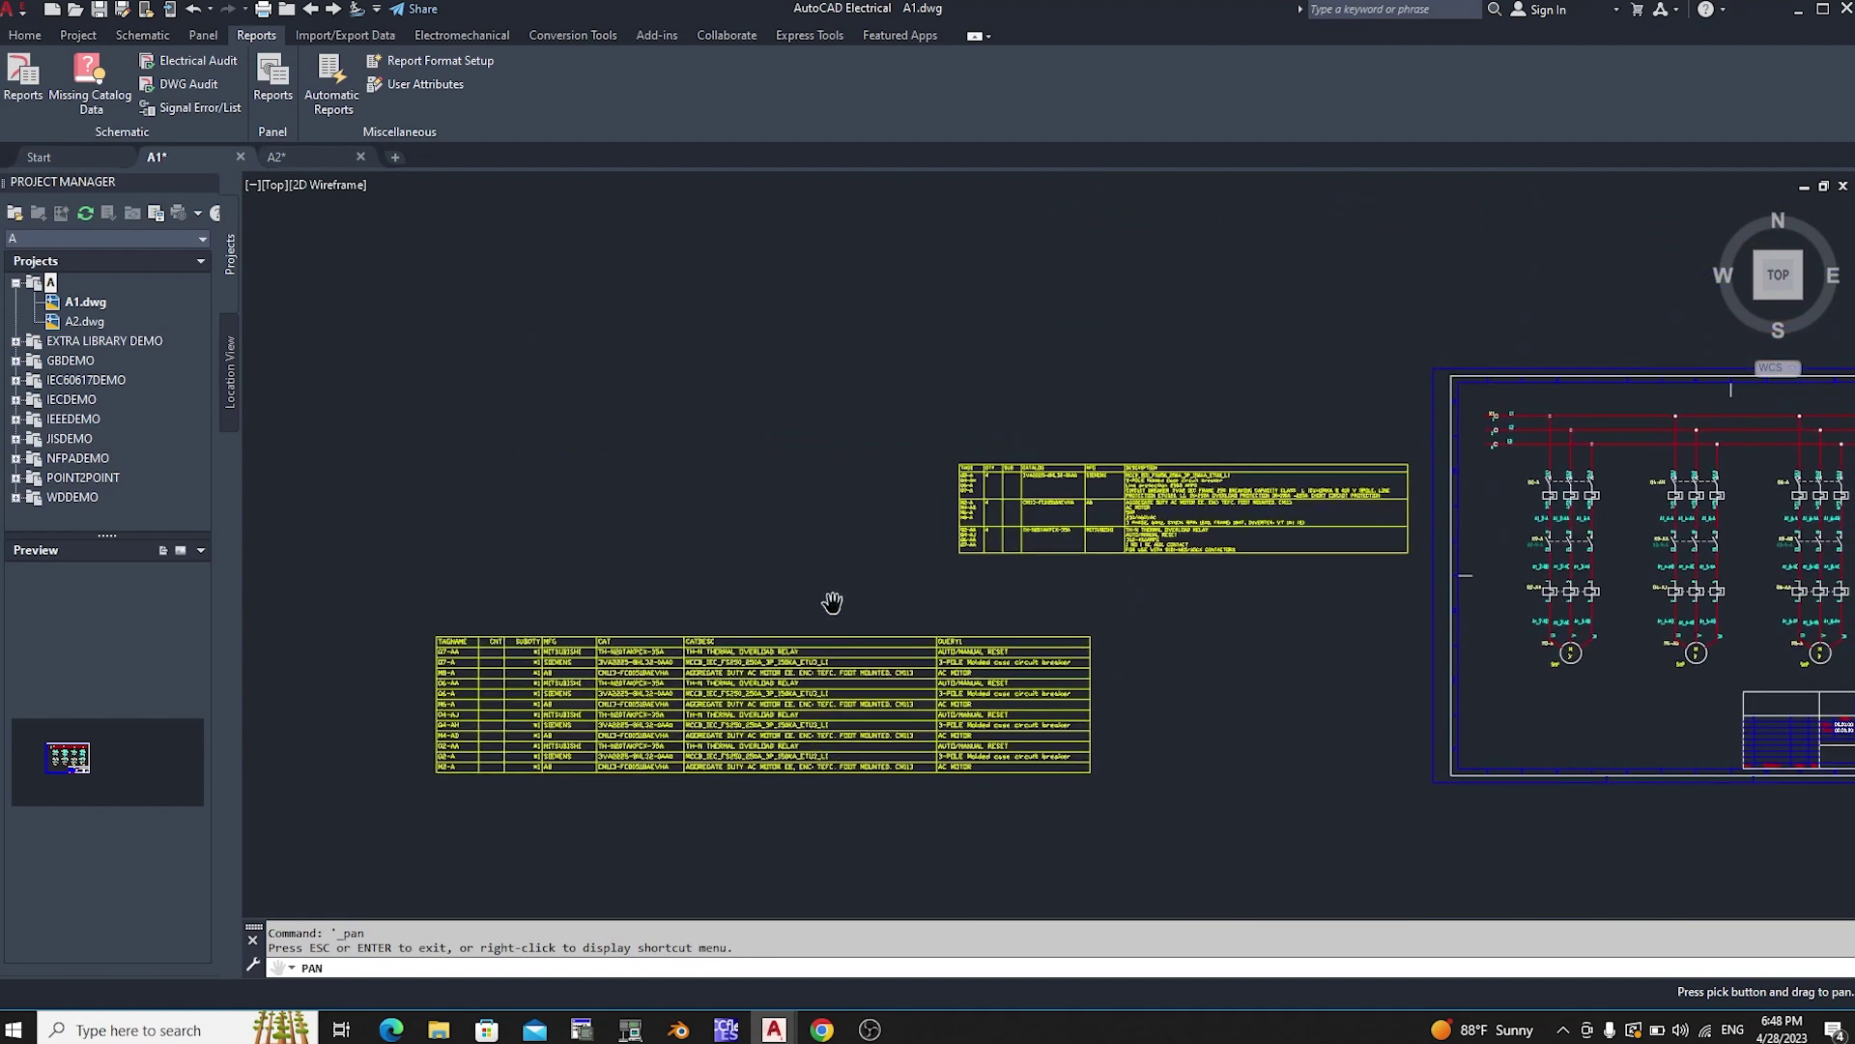
{"action": "left_click", "coordinate": [22, 82]}
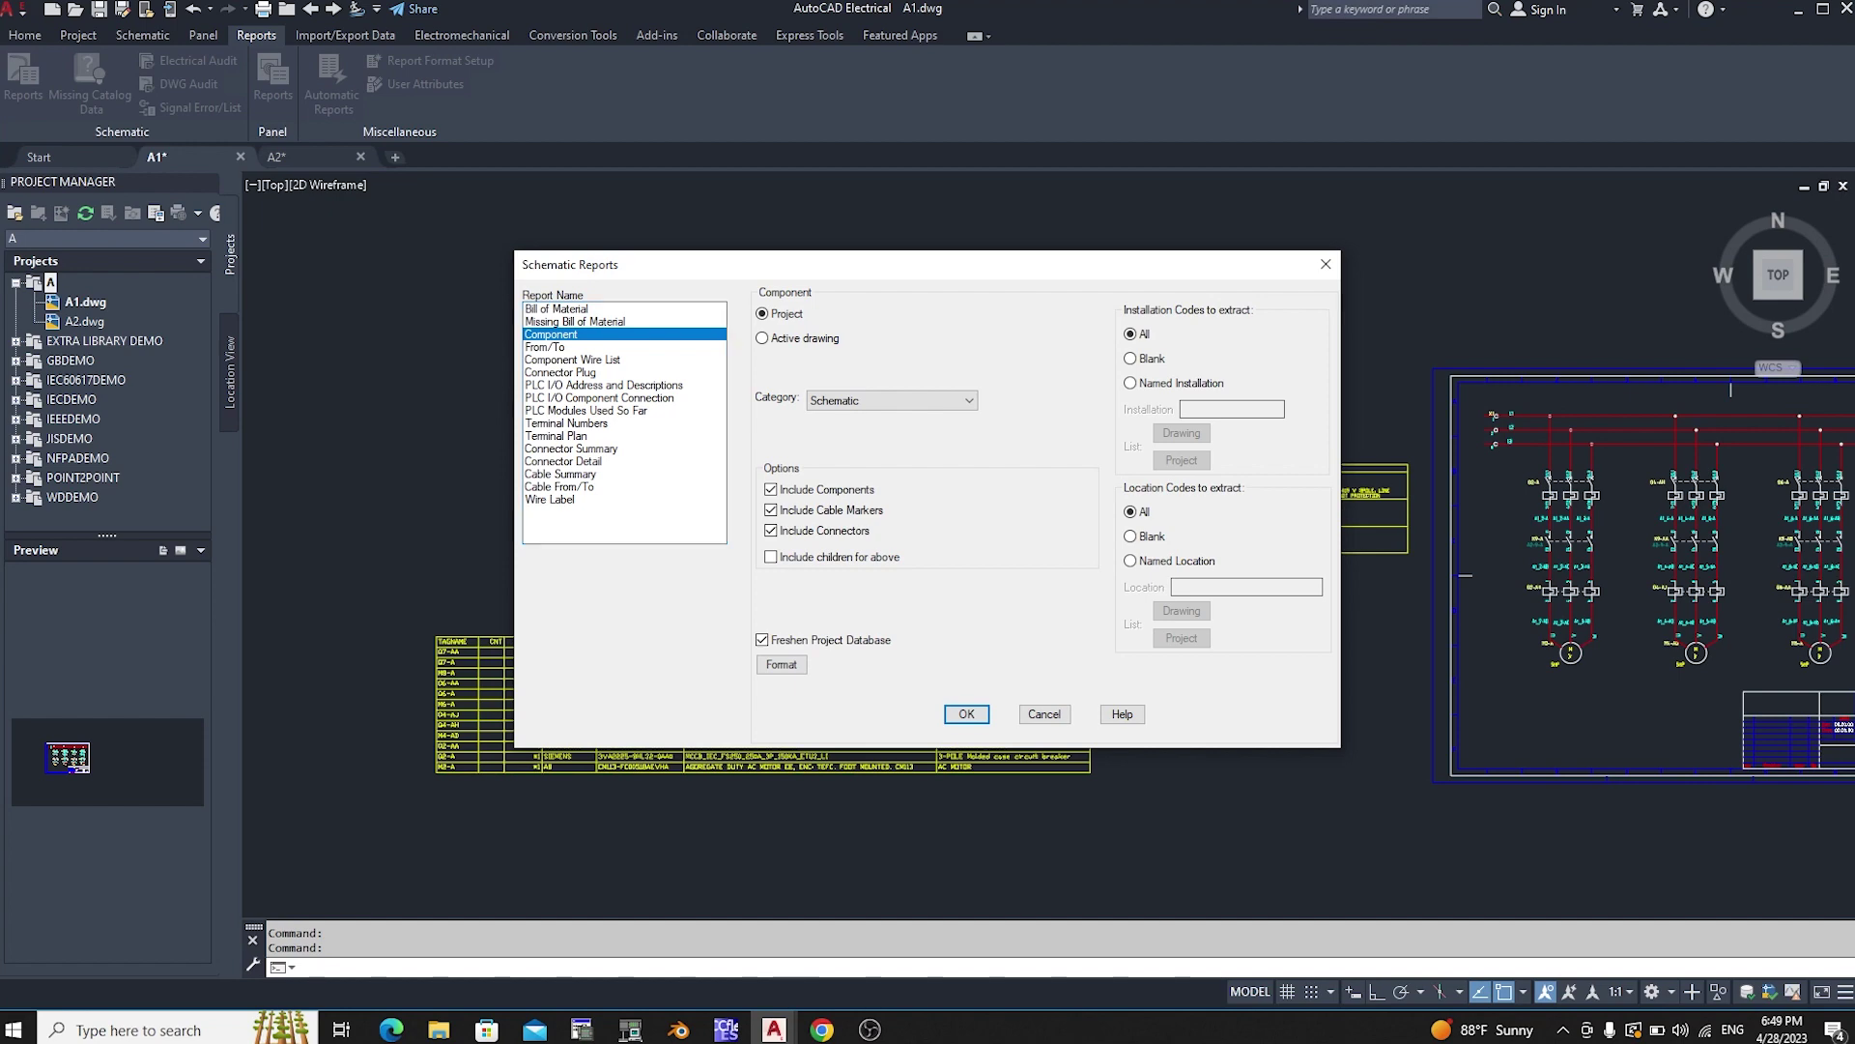
Step: Cancel Schematic Reports and center the whole A1 motor schematic sheet with its title block
{"action": "left_click", "coordinate": [1326, 264]}
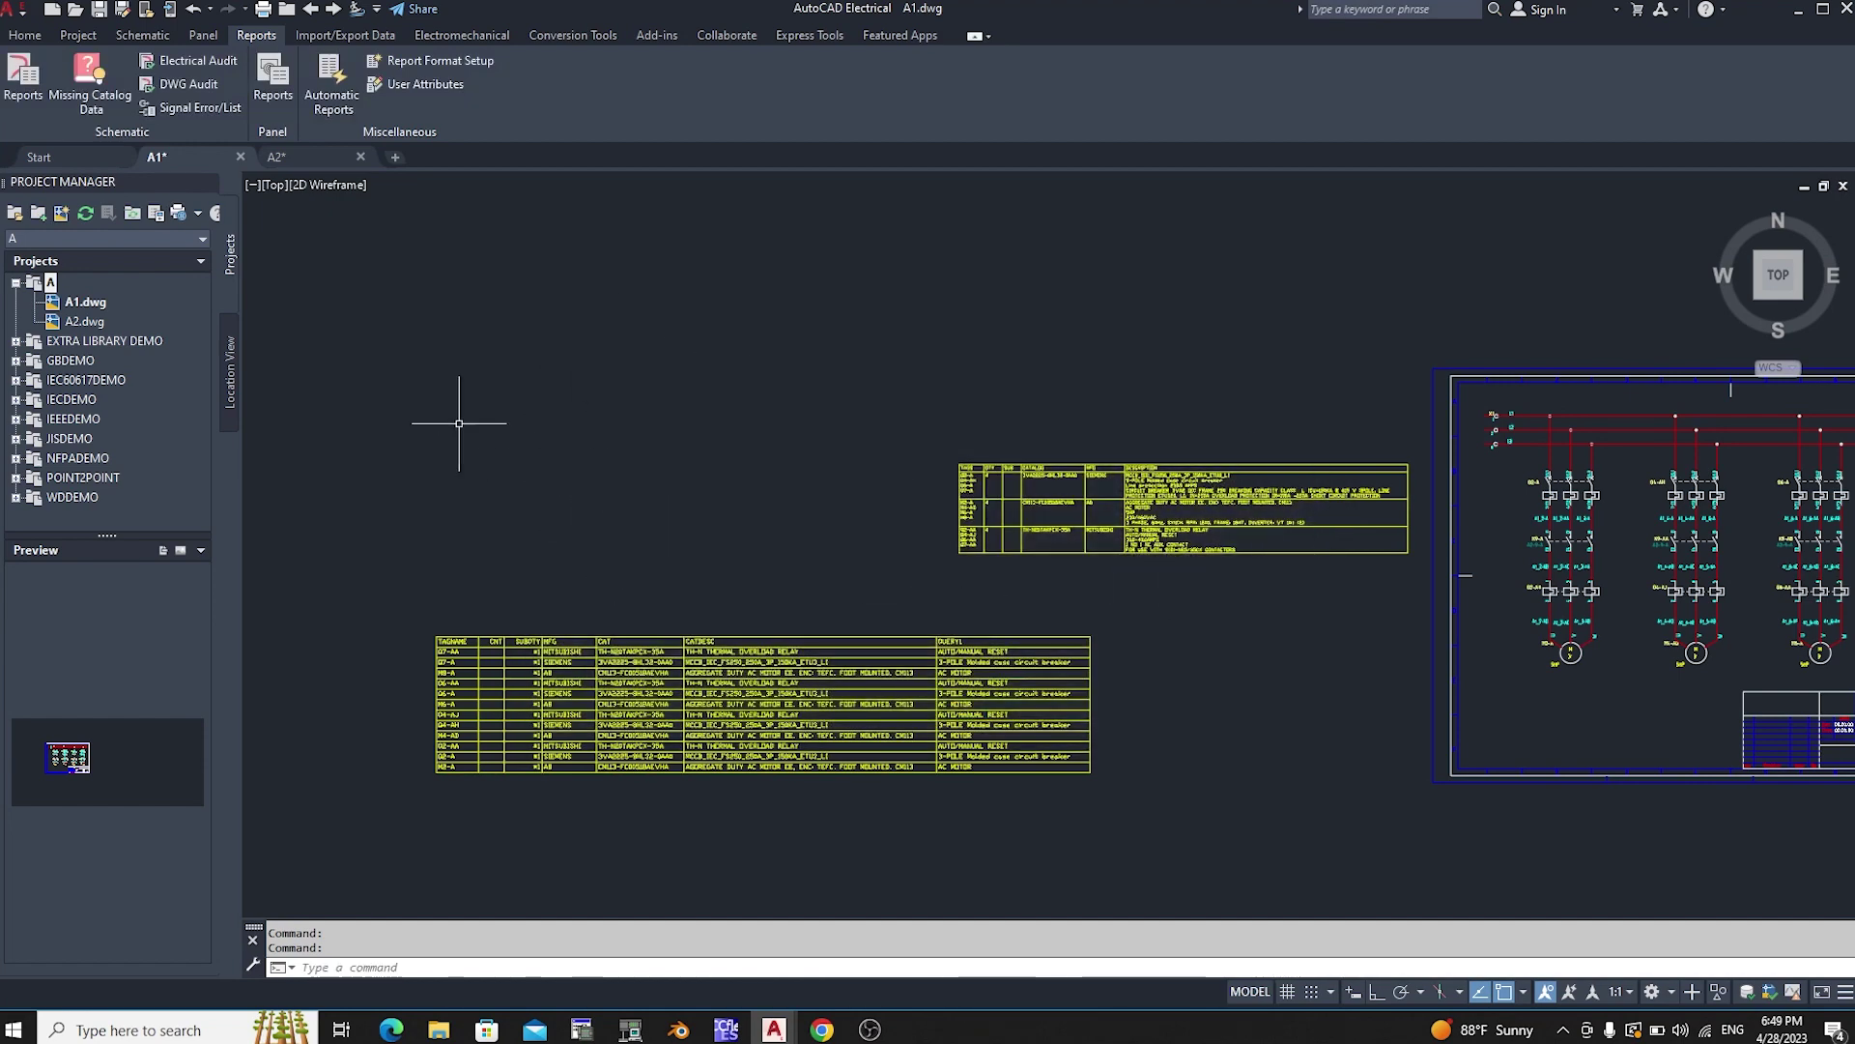
{"action": "scroll", "coordinate": [714, 698], "scroll_direction": "down", "scroll_amount": 2}
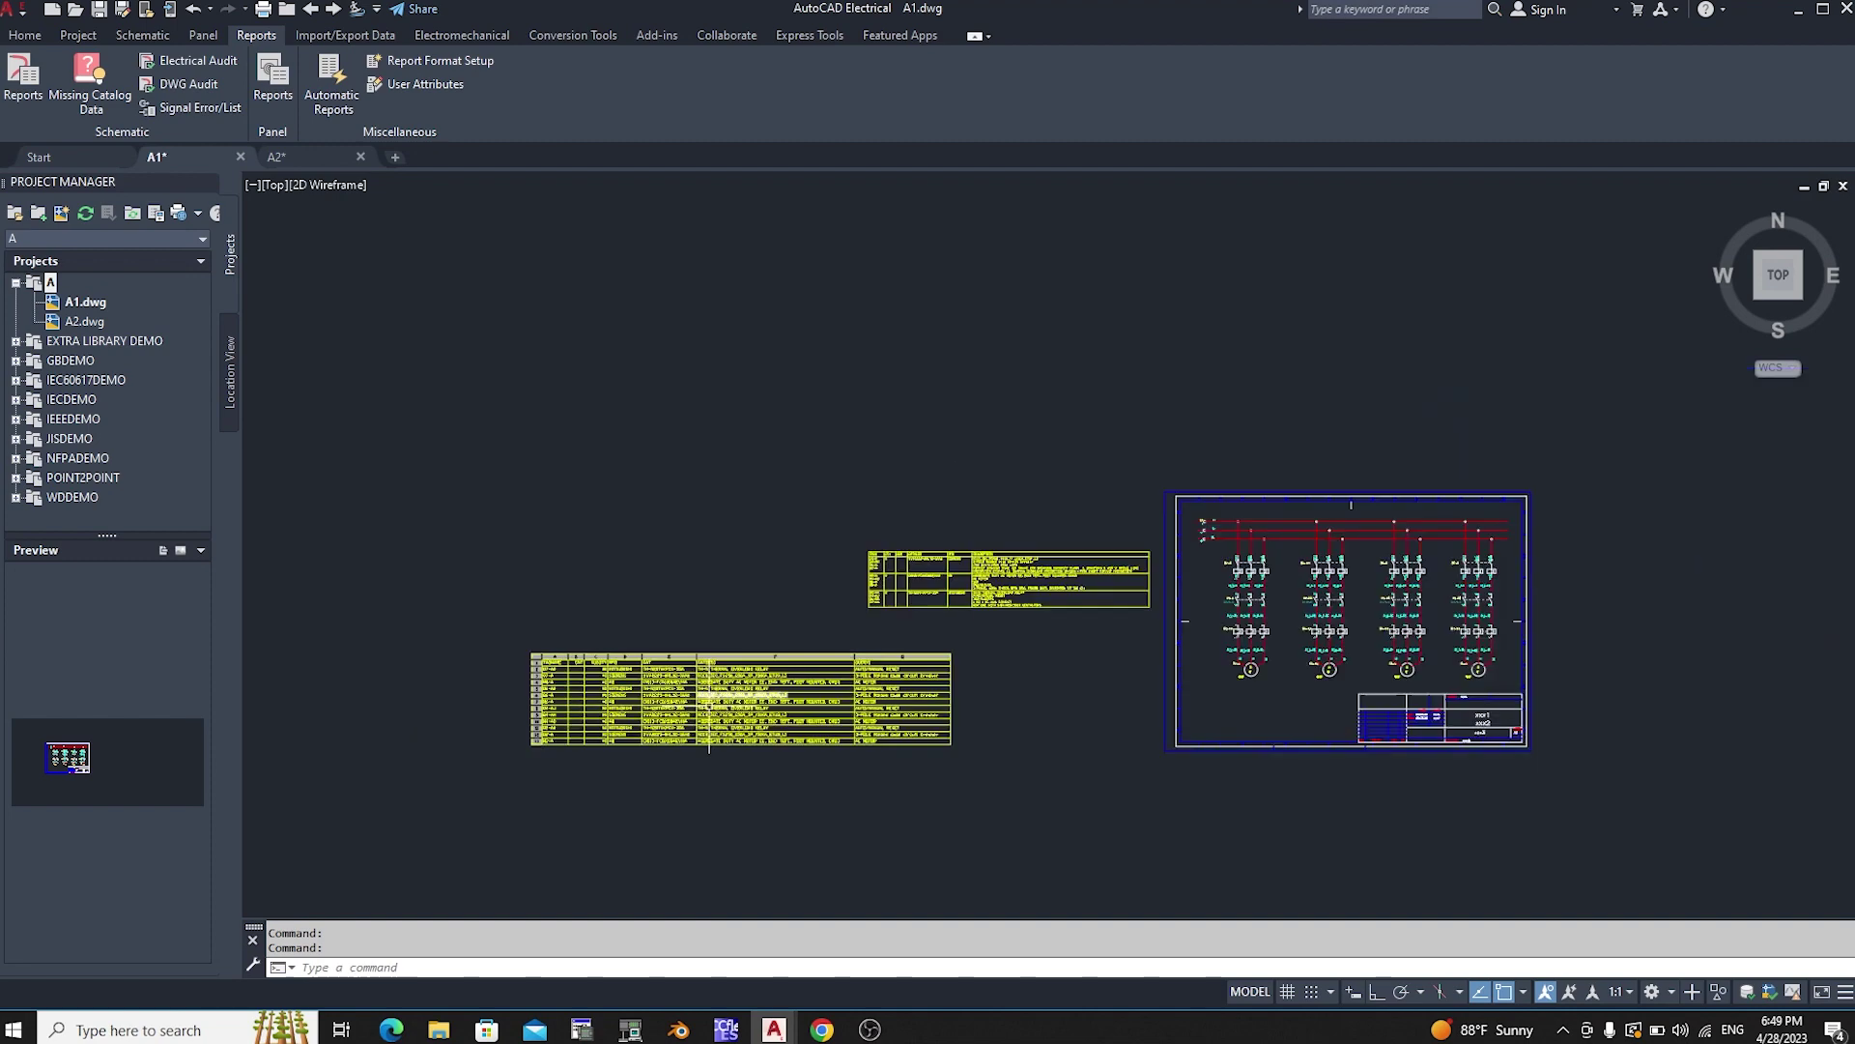
{"action": "right_click", "coordinate": [1068, 733]}
{"action": "left_click", "coordinate": [1111, 504]}
{"action": "left_click_drag", "start_coordinate": [1203, 586], "coordinate": [788, 631]}
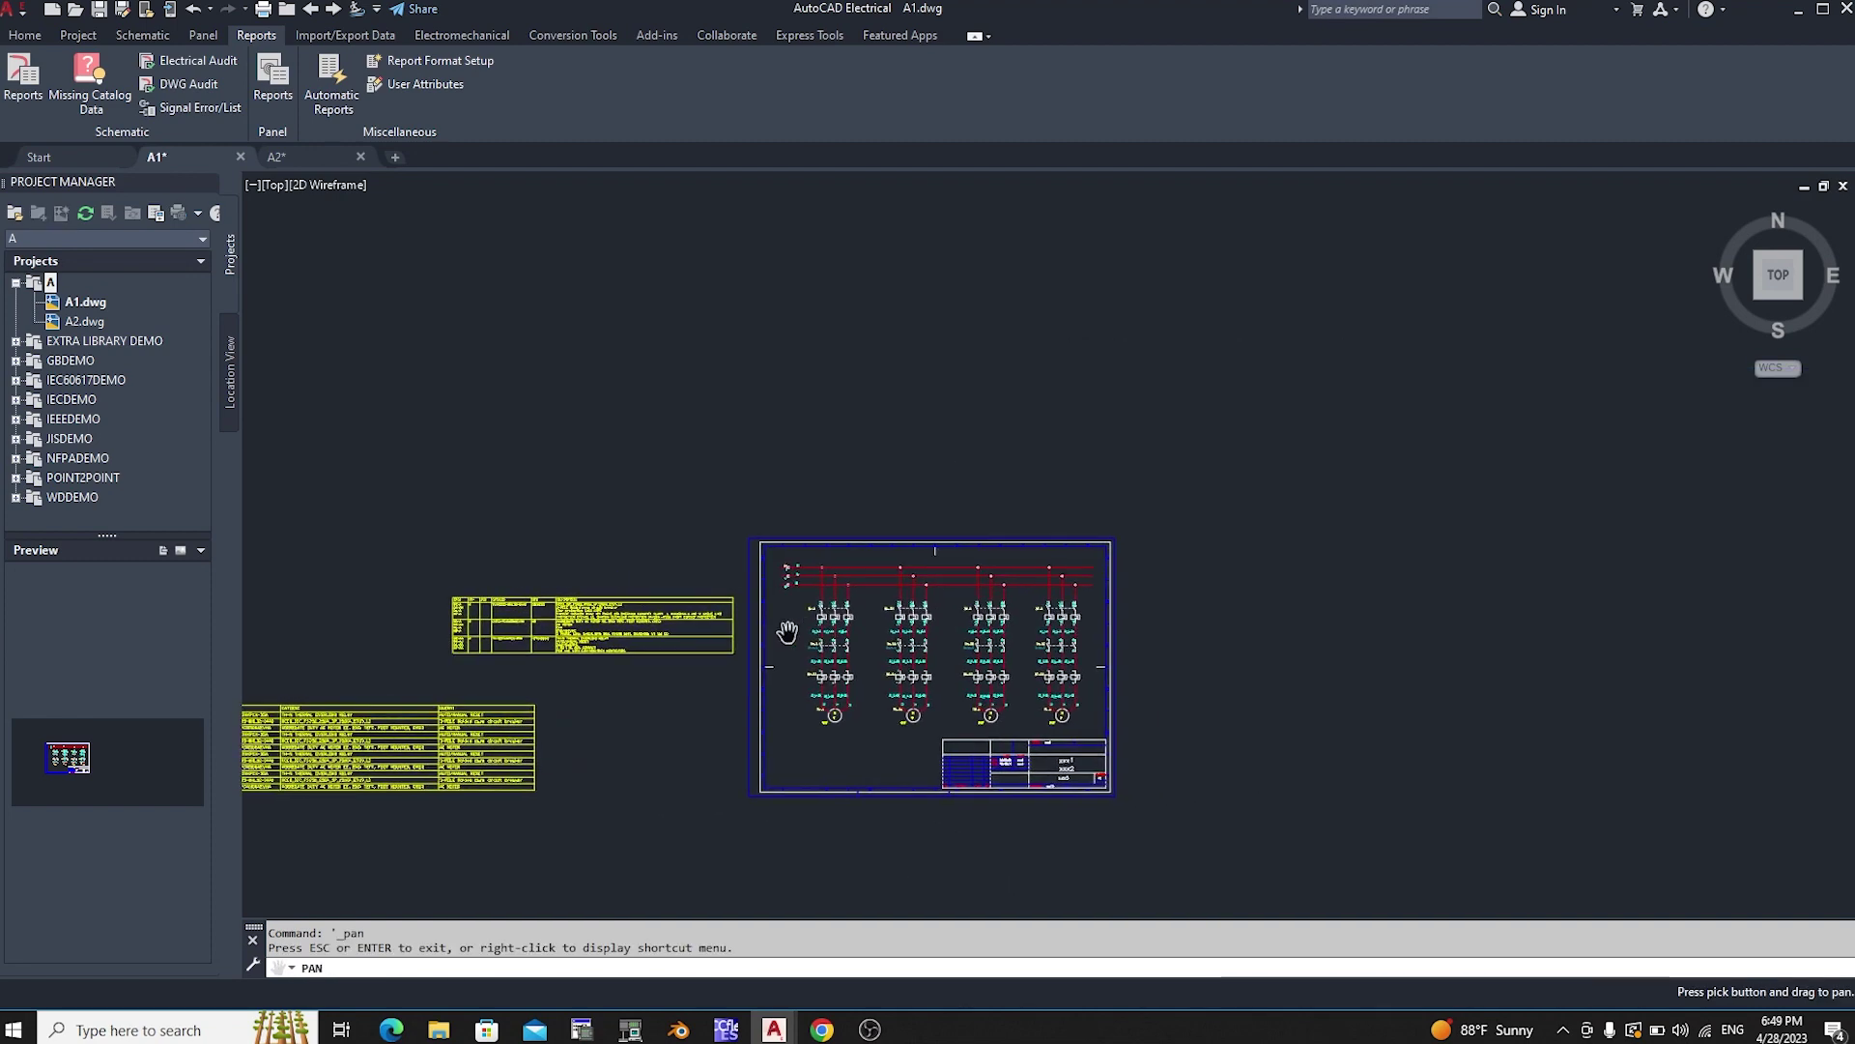
{"action": "scroll", "coordinate": [986, 713], "scroll_direction": "up", "scroll_amount": 5}
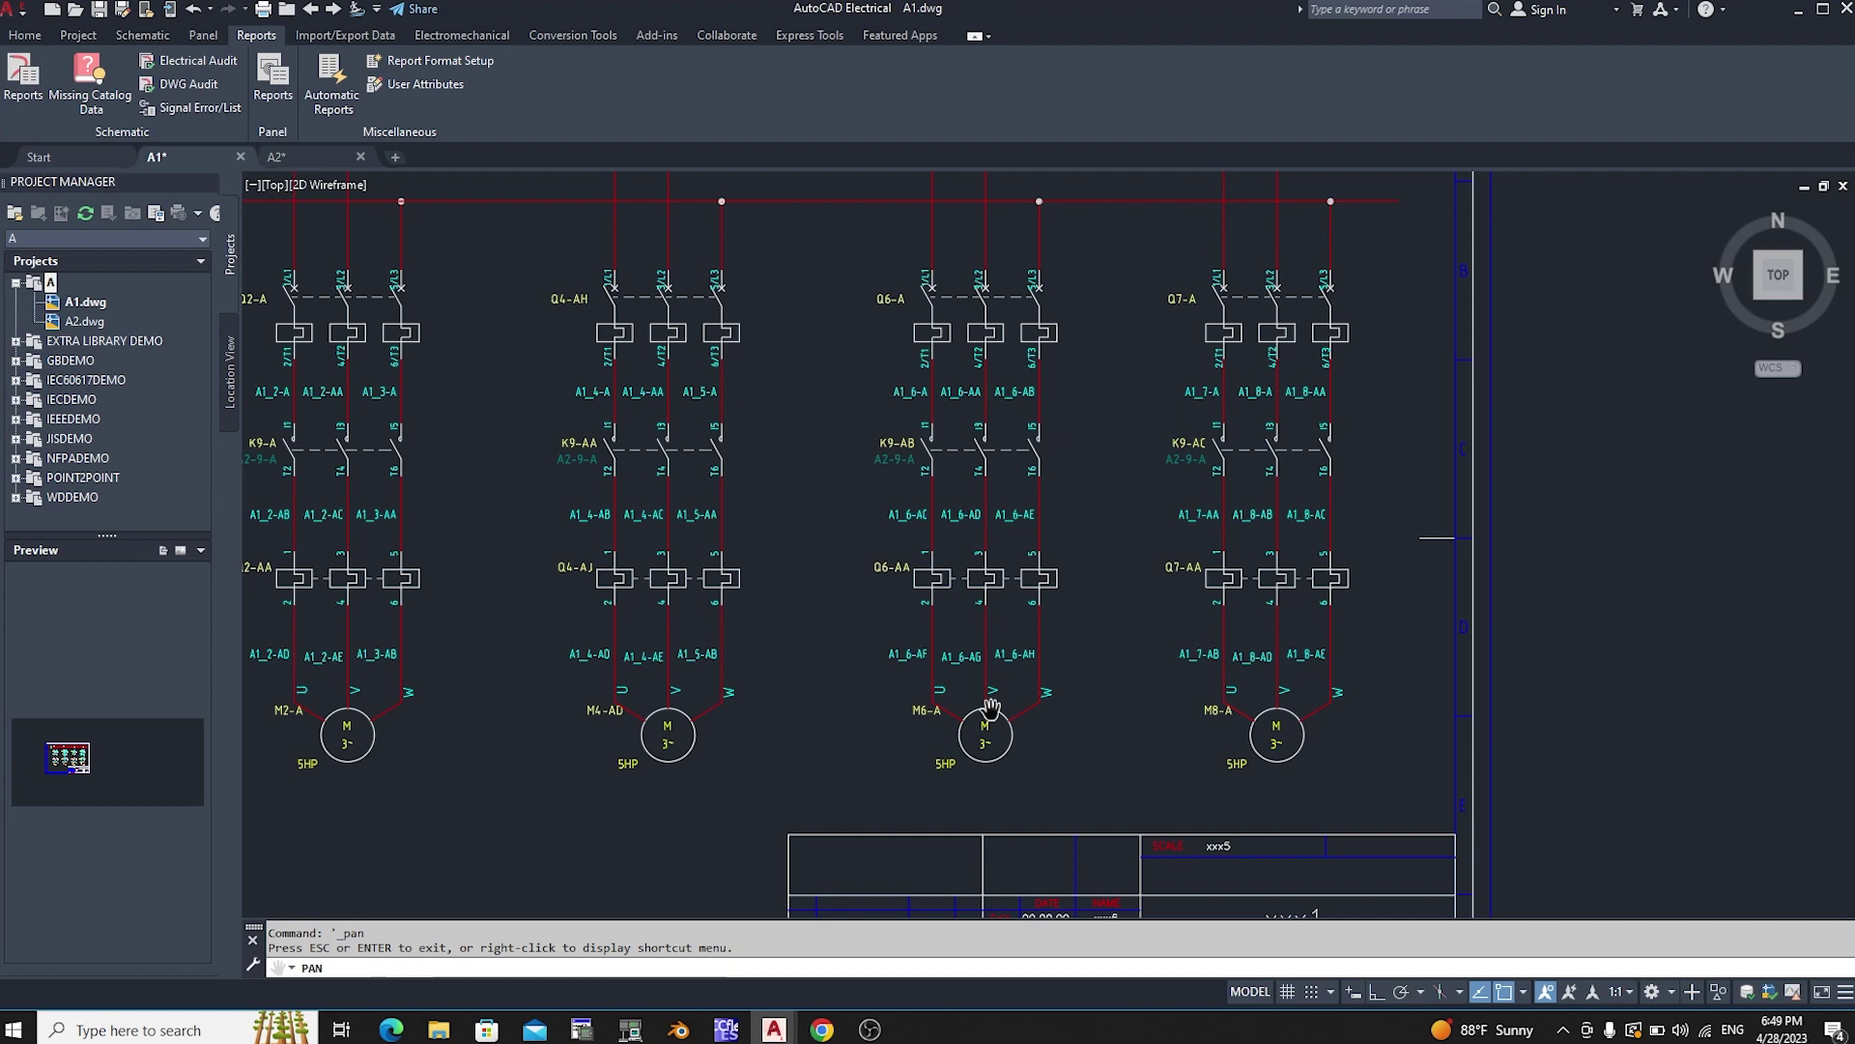
{"action": "scroll", "coordinate": [991, 708], "scroll_direction": "down", "scroll_amount": 2}
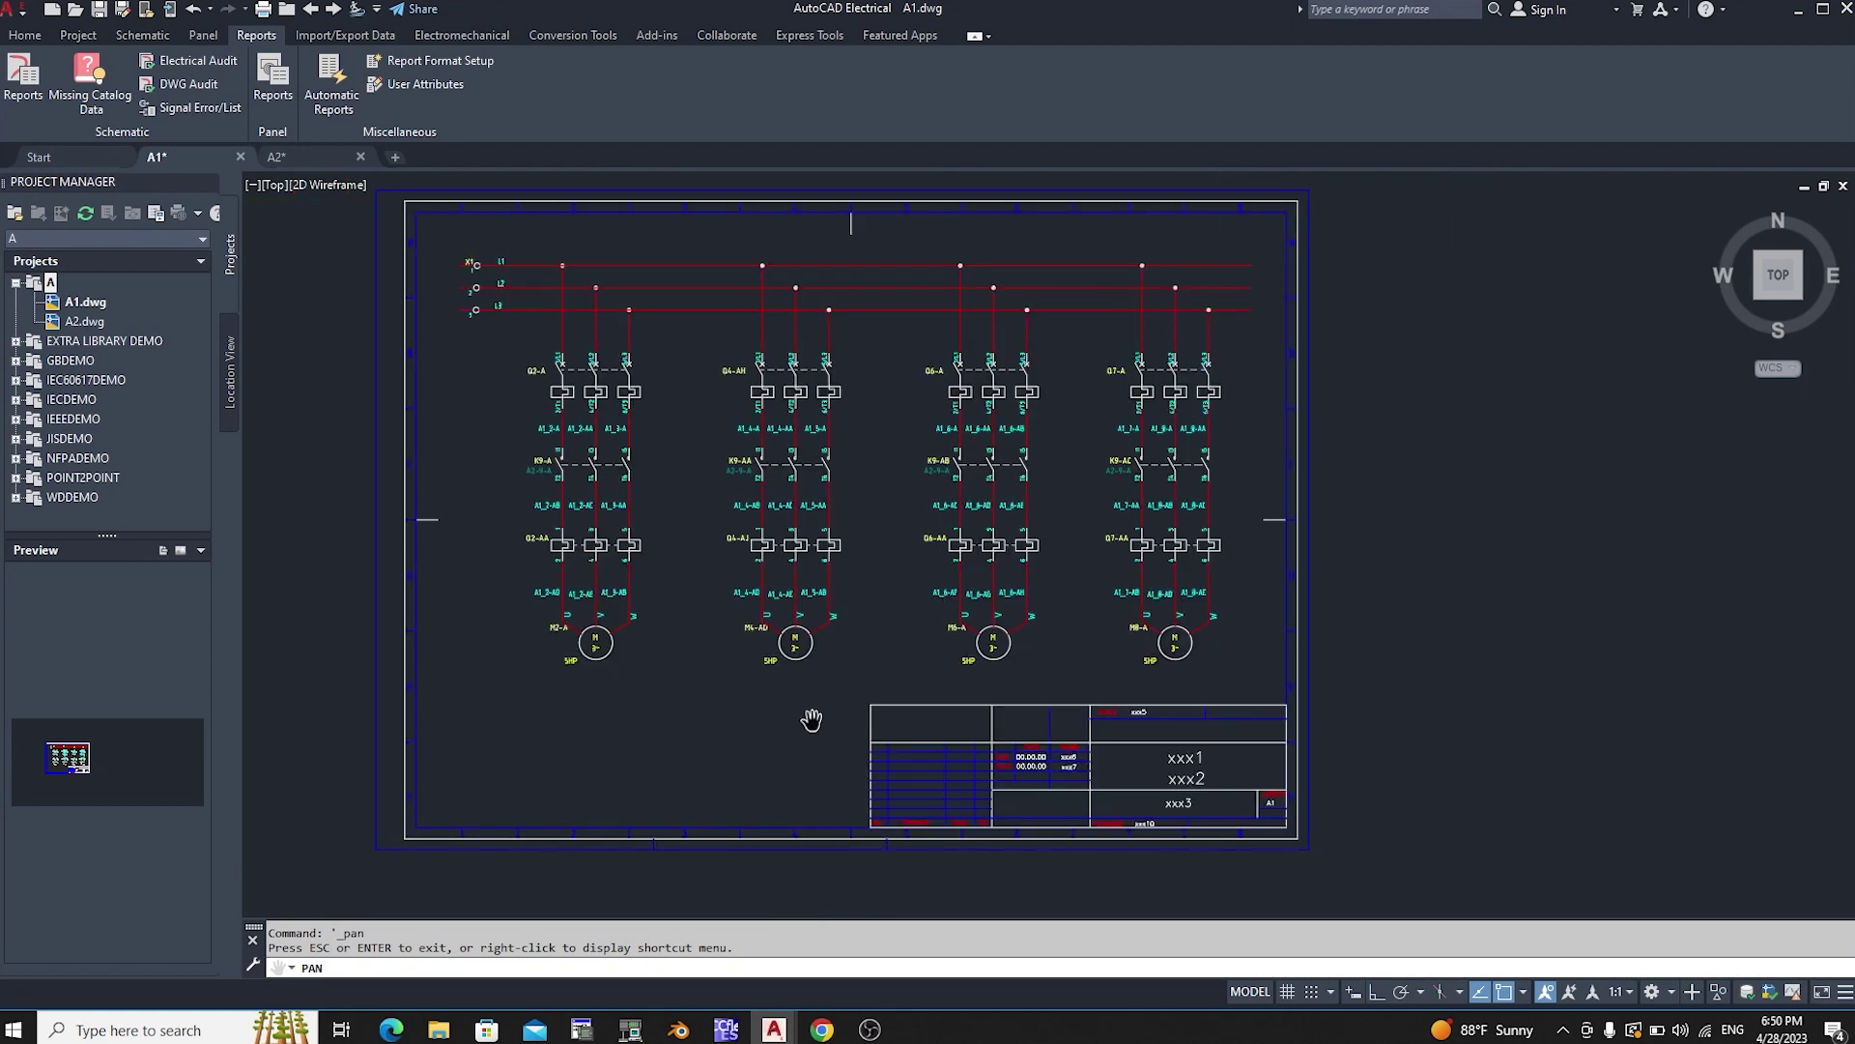